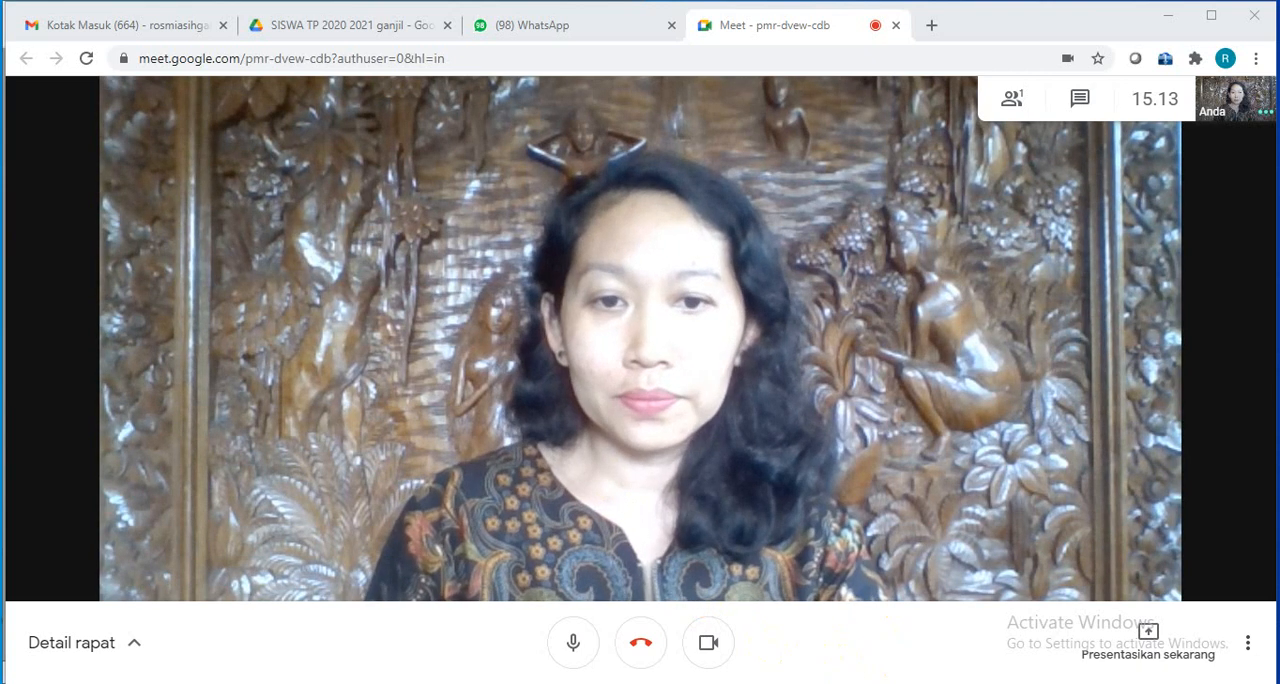
- Switch from the browser to the transaction documents PDF and MYOB Accounting, arranging the two windows side by side
left_click(765, 683)
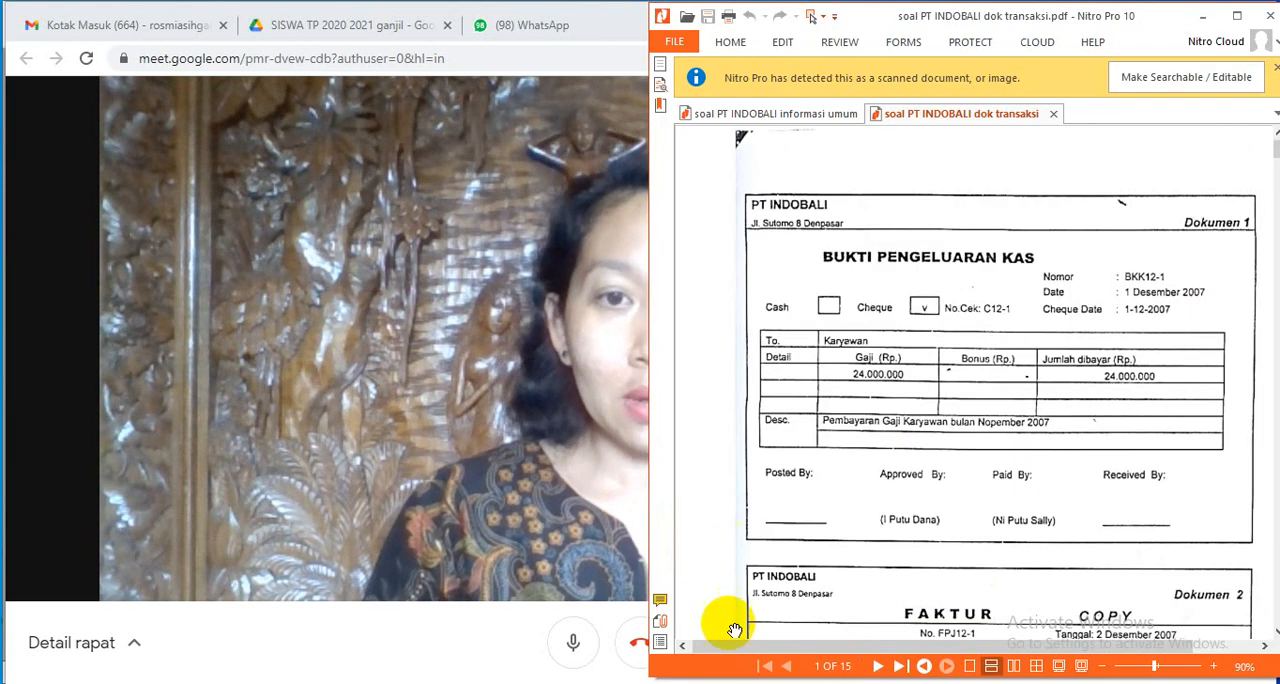
left_click(650, 683)
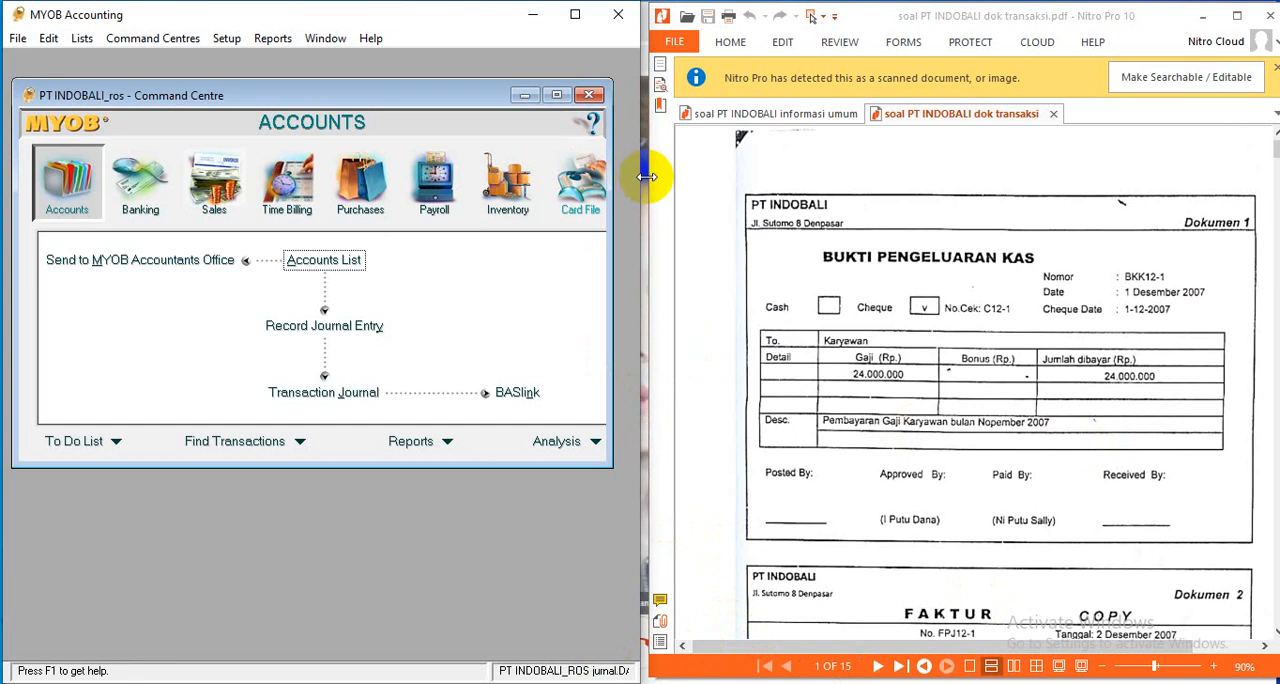
left_click_drag(643, 181, 659, 181)
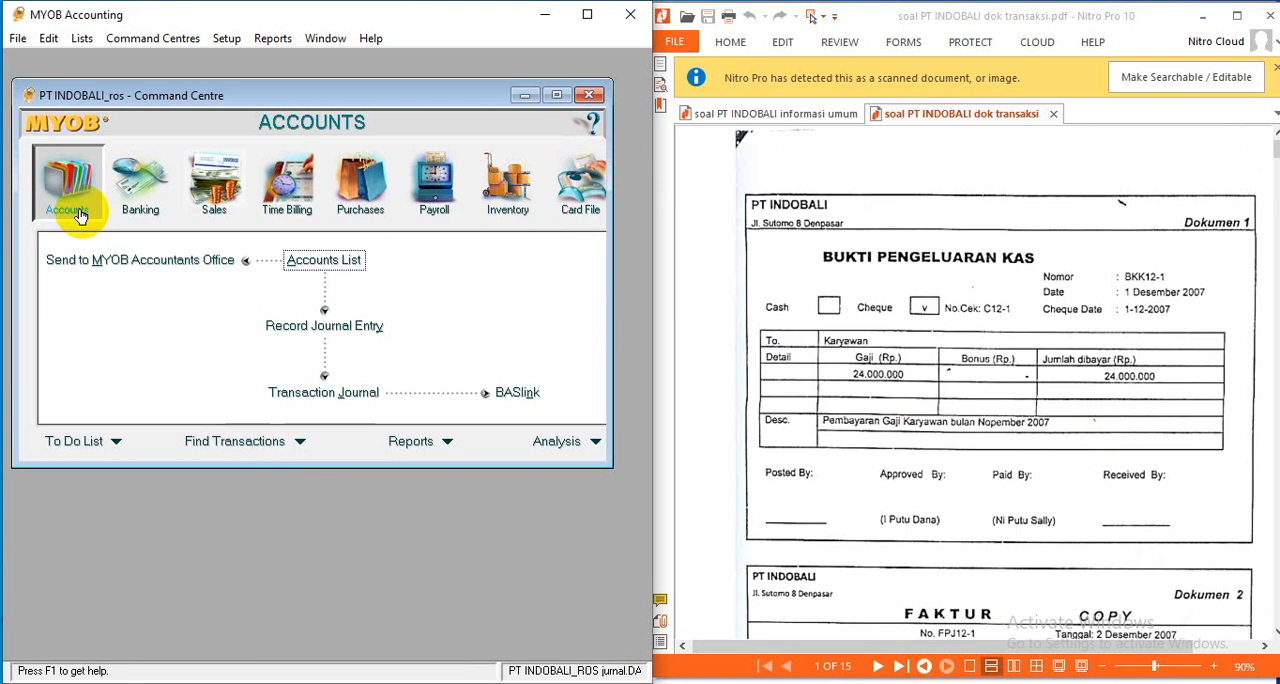
left_click(137, 198)
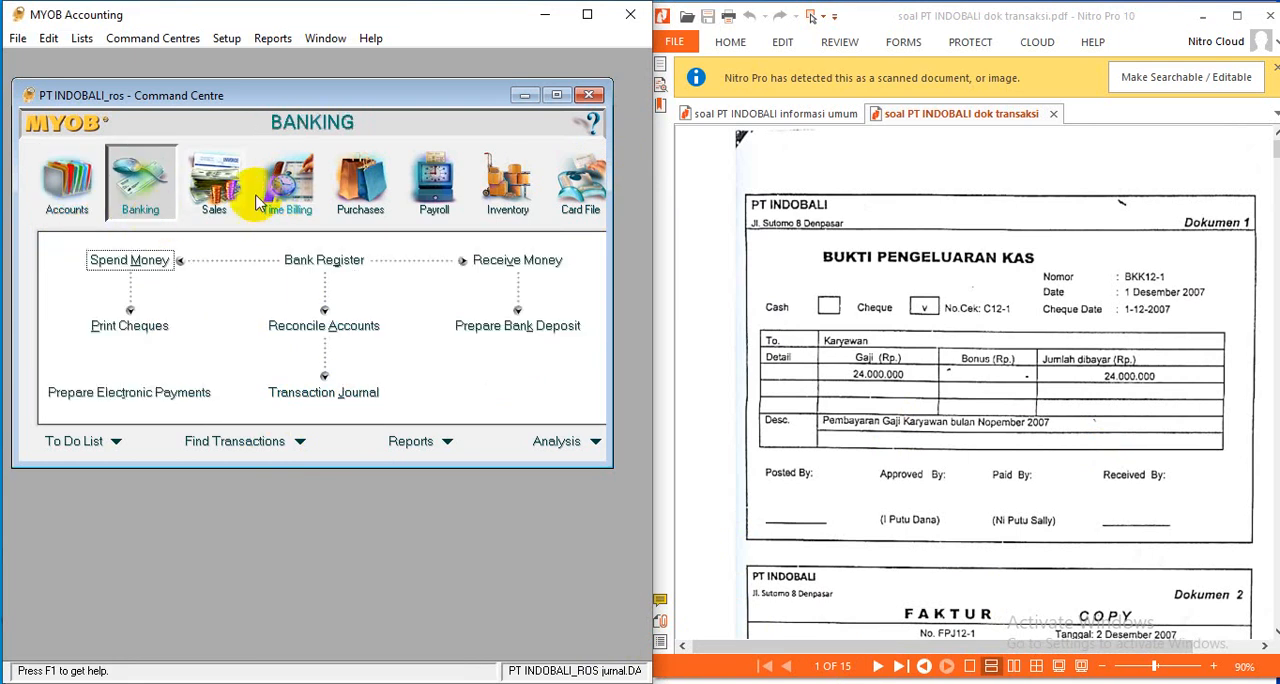
left_click(216, 205)
left_click(362, 210)
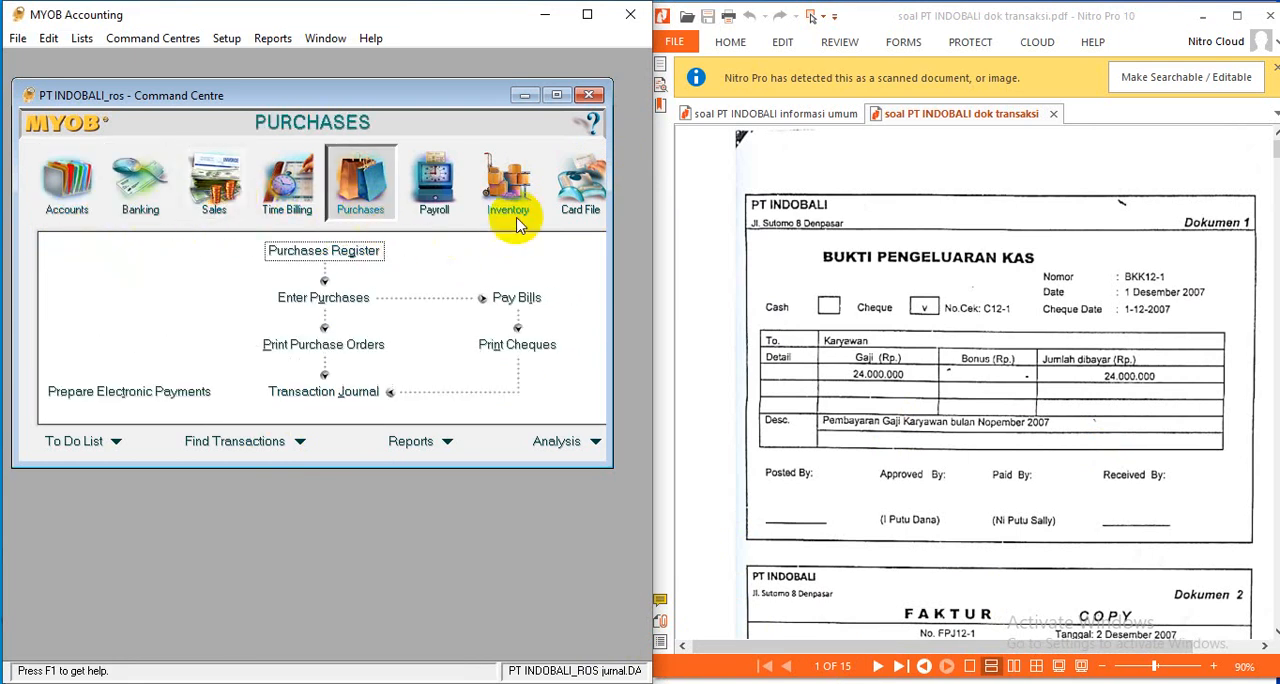
left_click(515, 204)
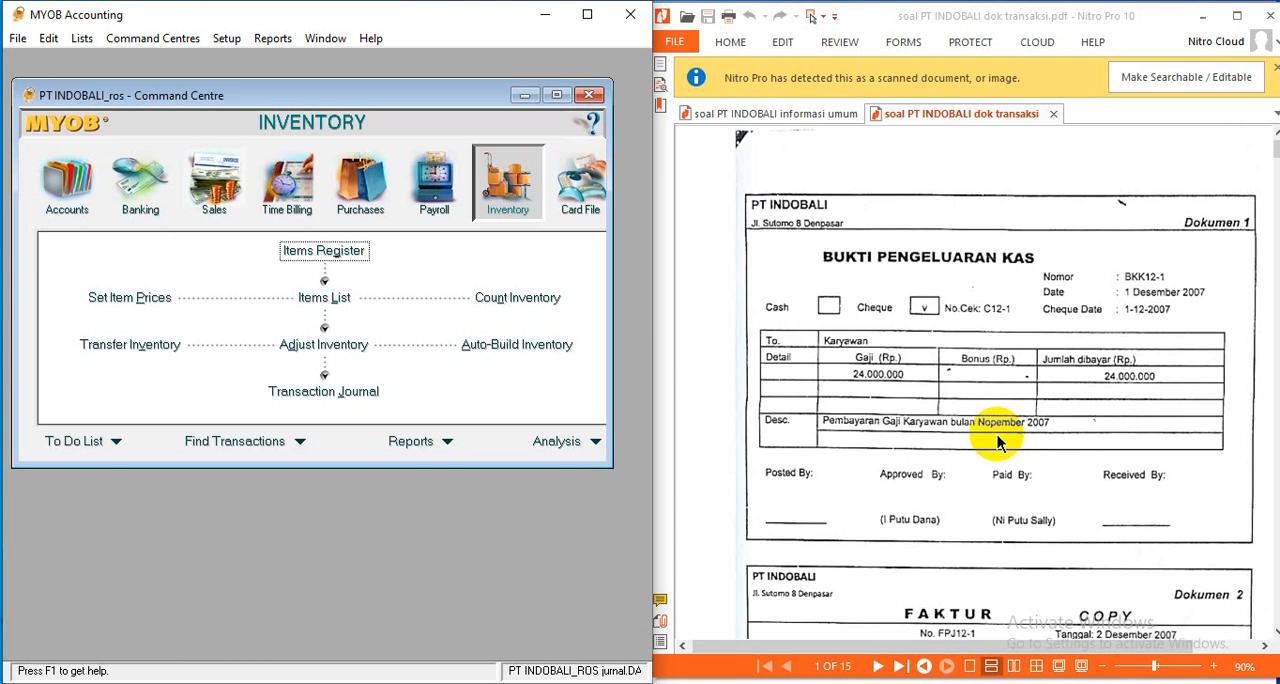
- Review the scored task list, chart of accounts and opening trial balance in the PT INDOBALI general information PDF
left_click(795, 118)
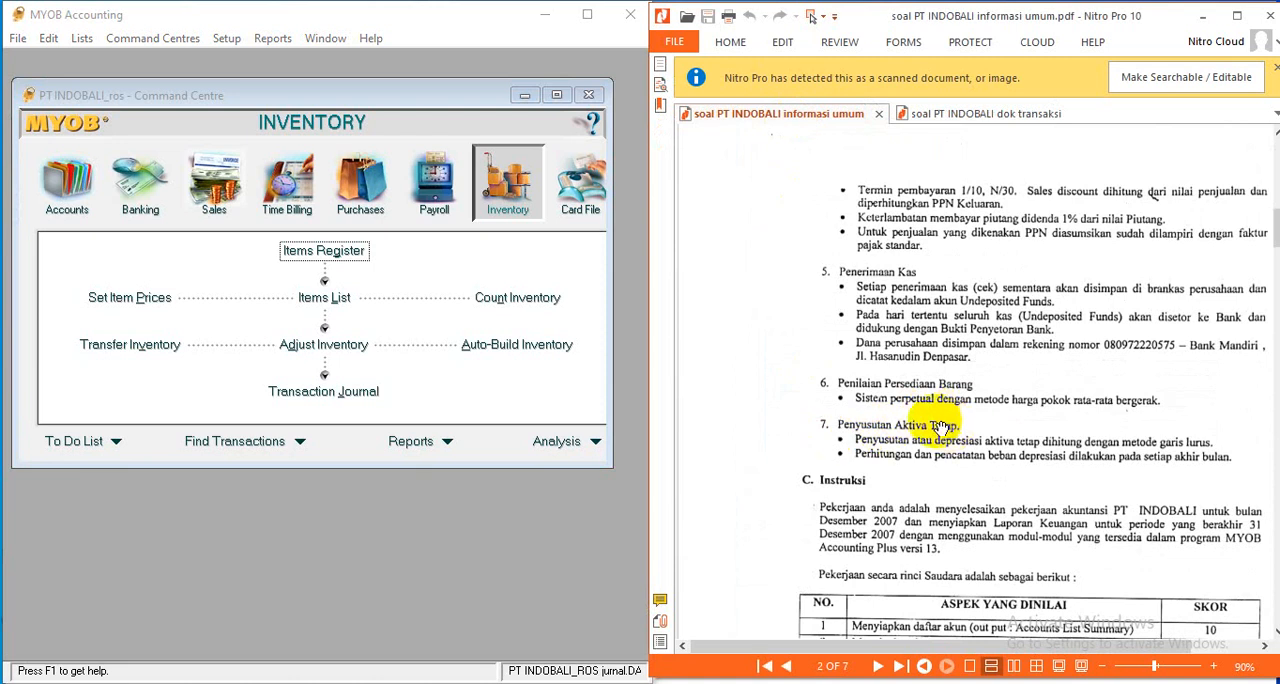
scroll(910, 452, "down", 3)
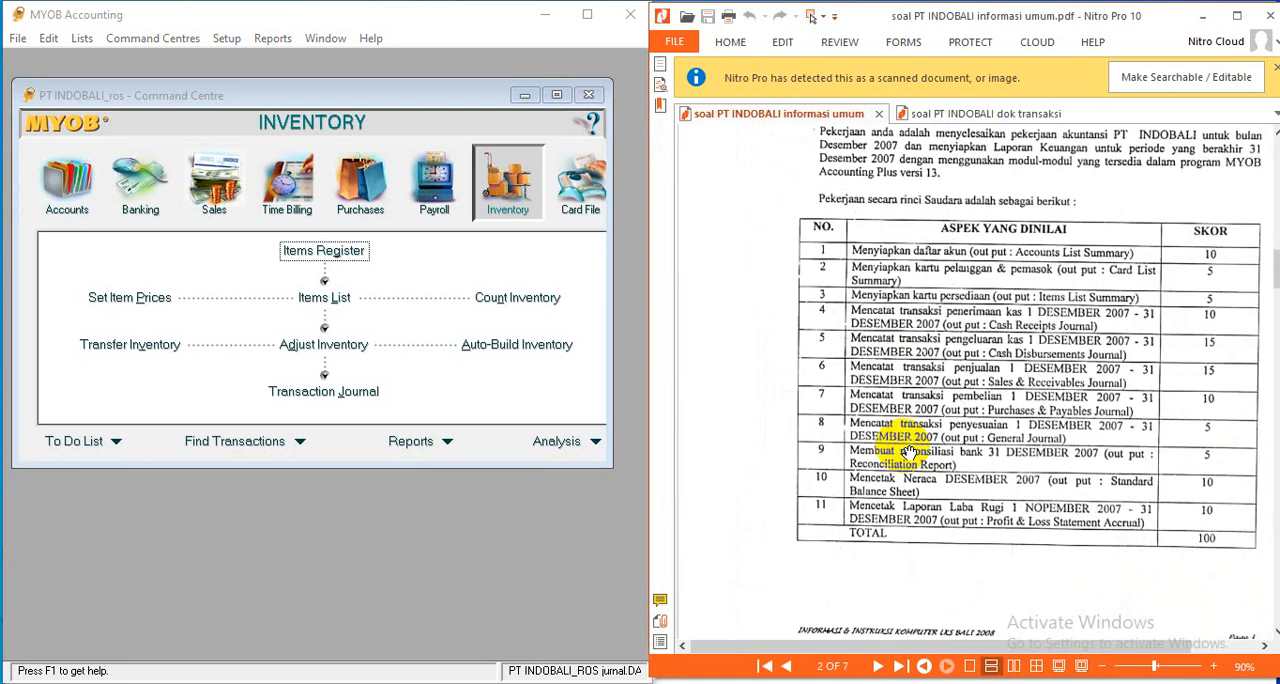
scroll(910, 452, "down", 6)
scroll(905, 452, "down", 10)
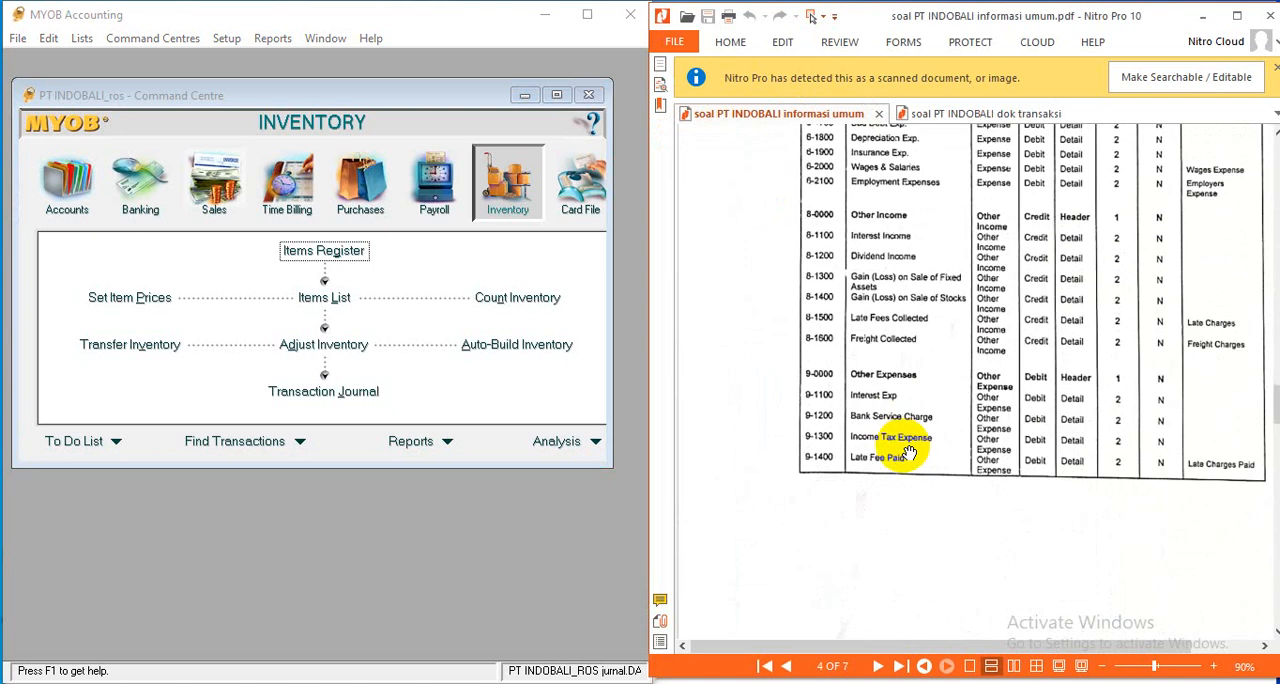
scroll(908, 452, "down", 5)
scroll(908, 452, "down", 4)
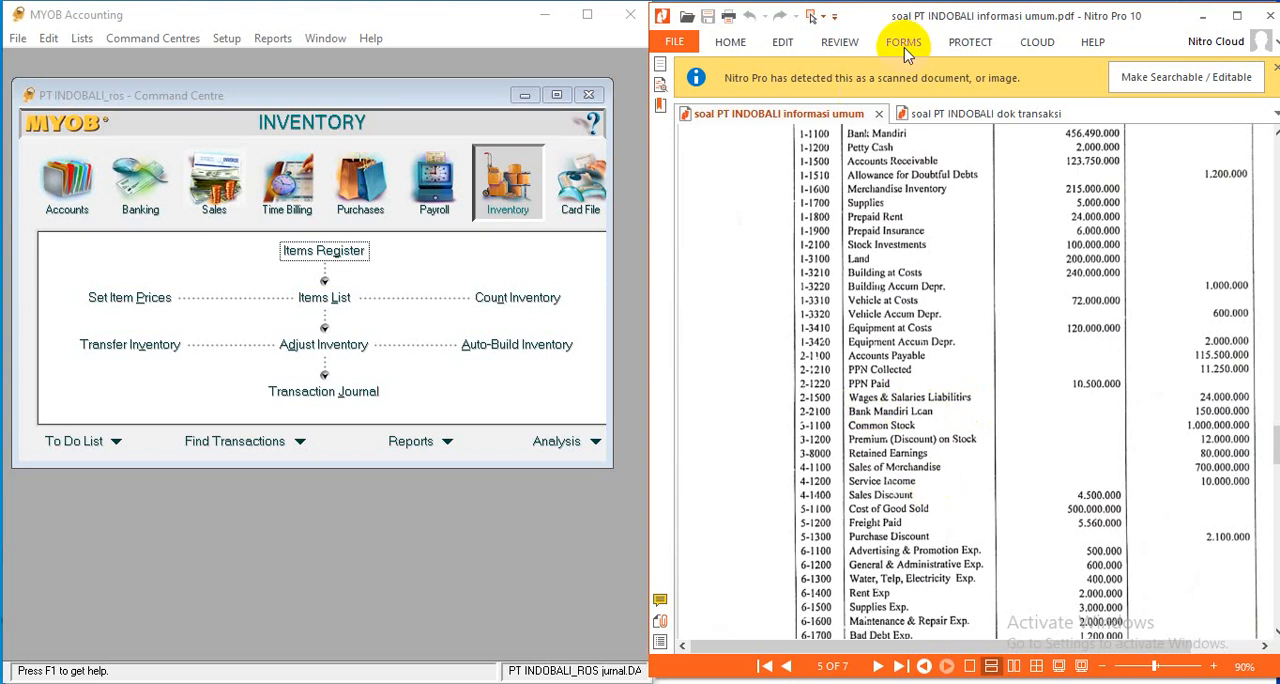
- Return to the Dokumen 1 cash payment voucher and start a Spend Money entry in MYOB's Banking module
left_click(968, 115)
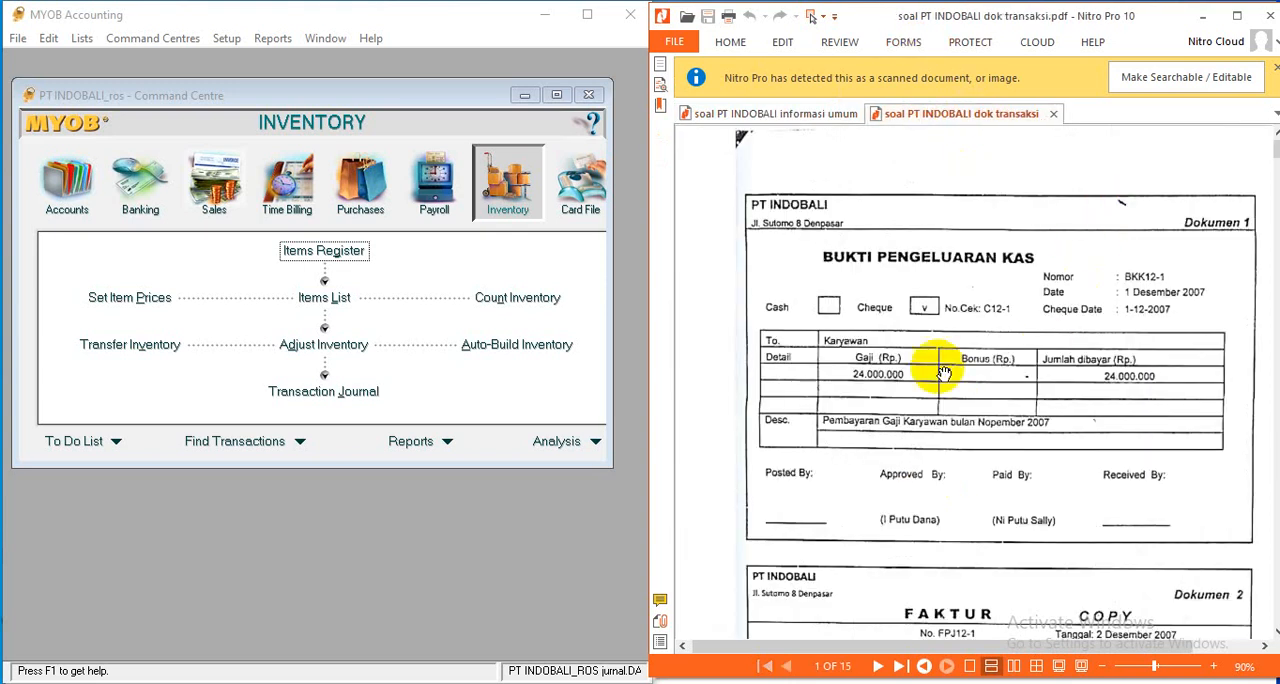
left_click(150, 210)
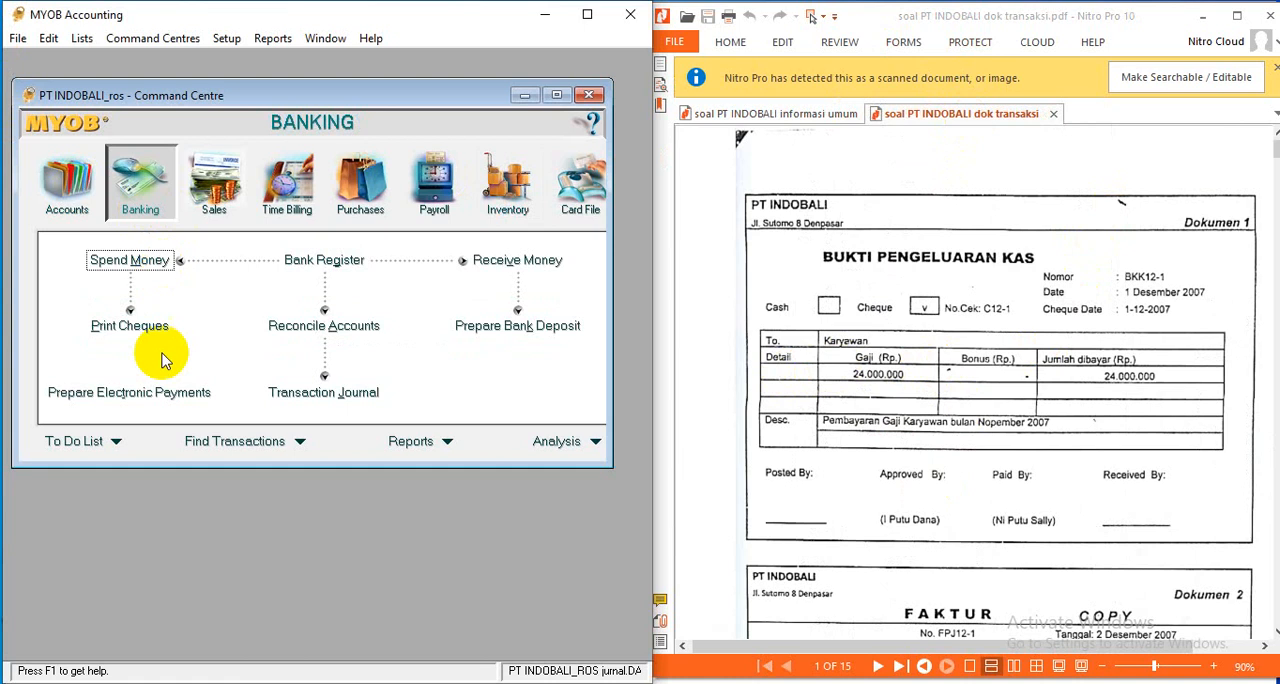
left_click(132, 260)
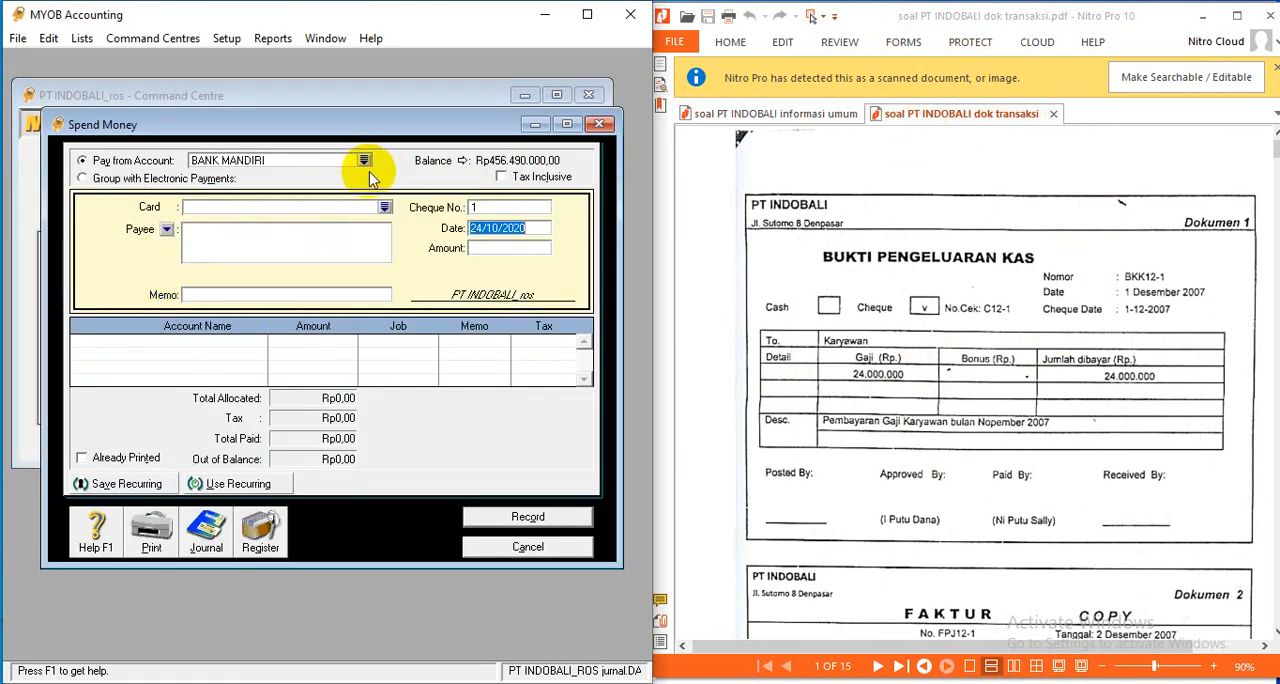
- Set the payment's cheque number to BKK 12-1
left_click(492, 210)
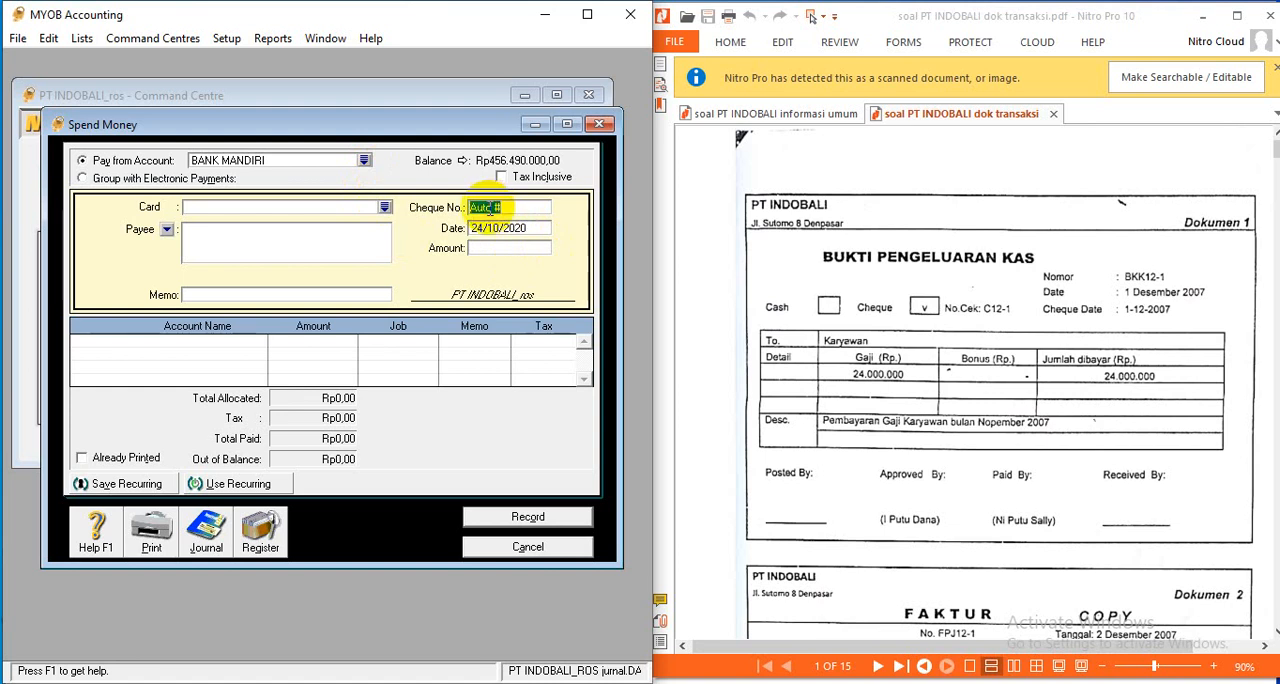
key("Tab")
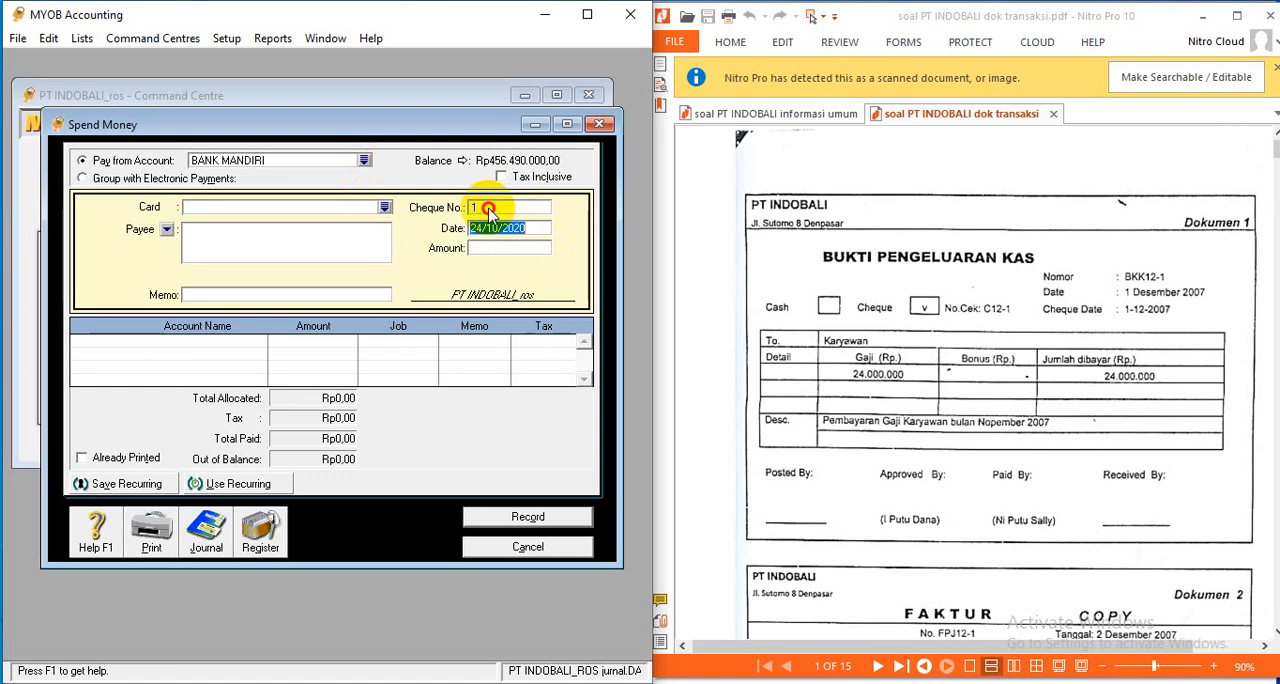
left_click(492, 210)
type("B")
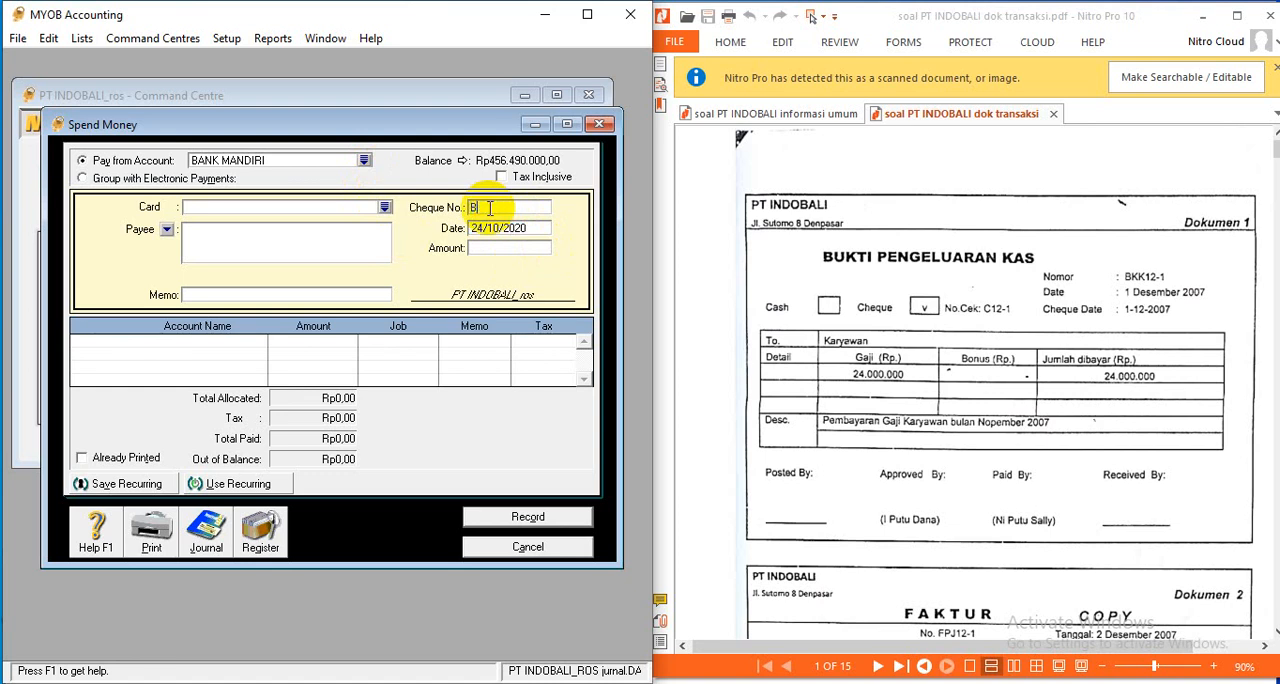
type("KK12-1")
key("Tab")
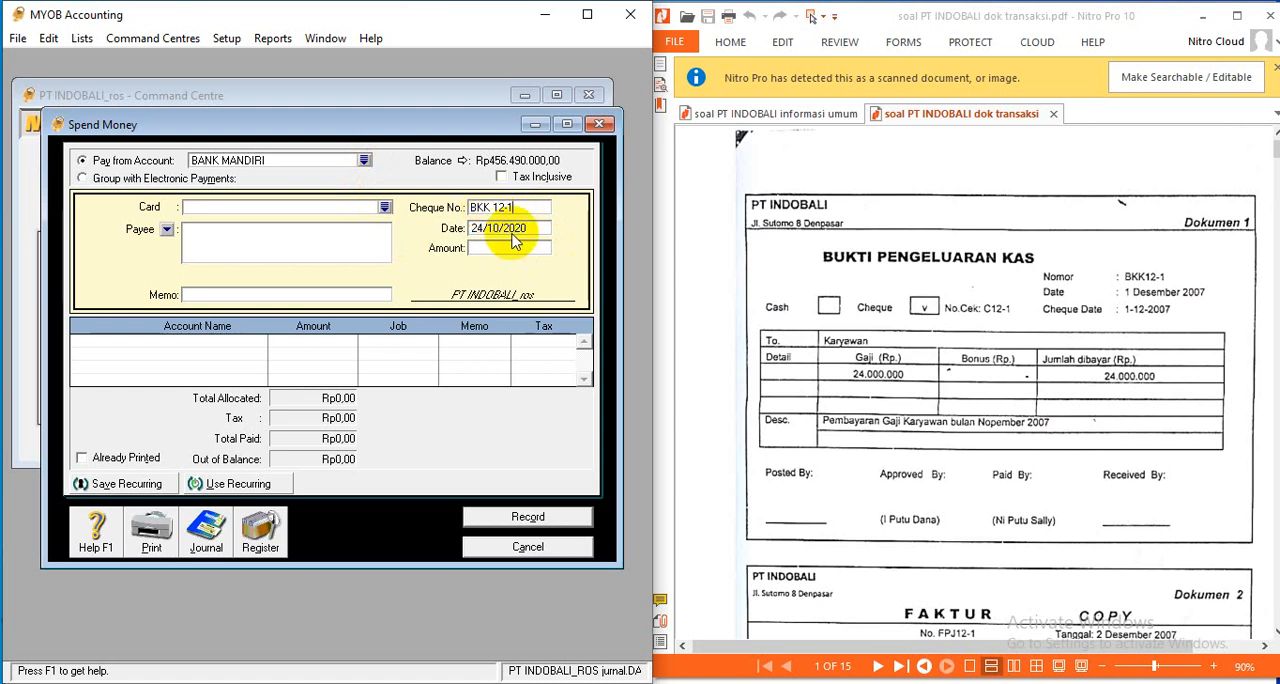
- Set the payment date to 01/12/2007
left_click(513, 233)
double_click(513, 236)
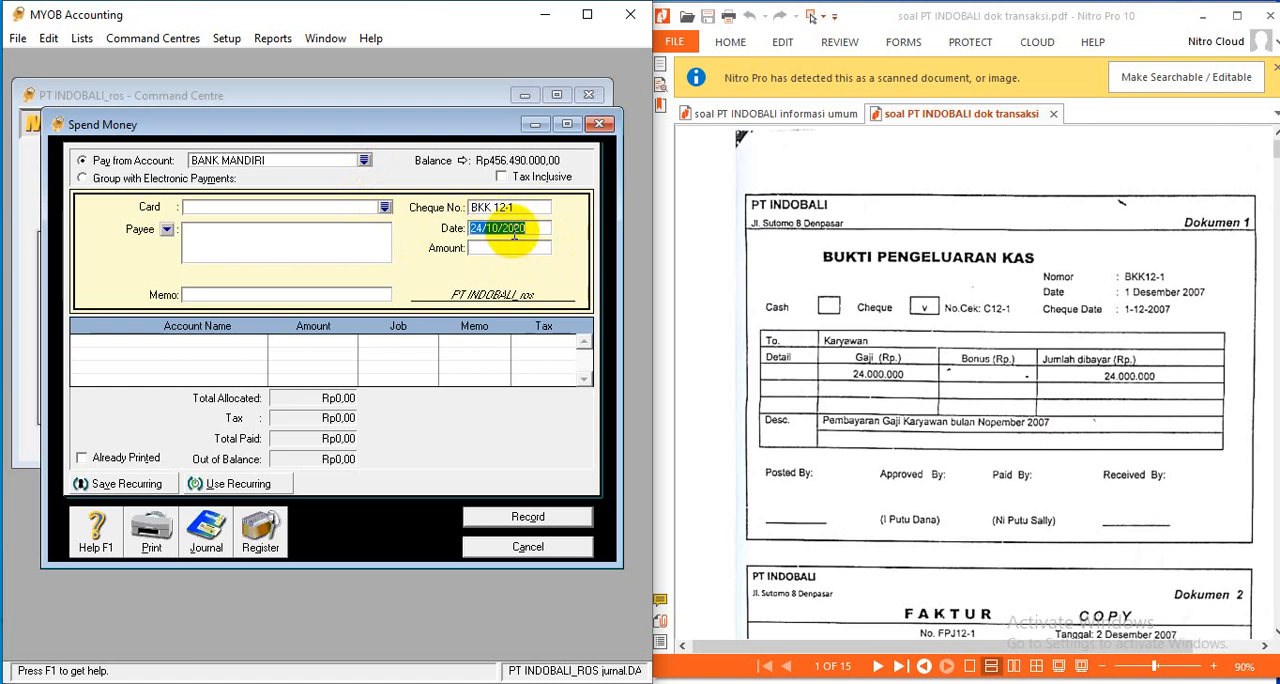
type("01/1")
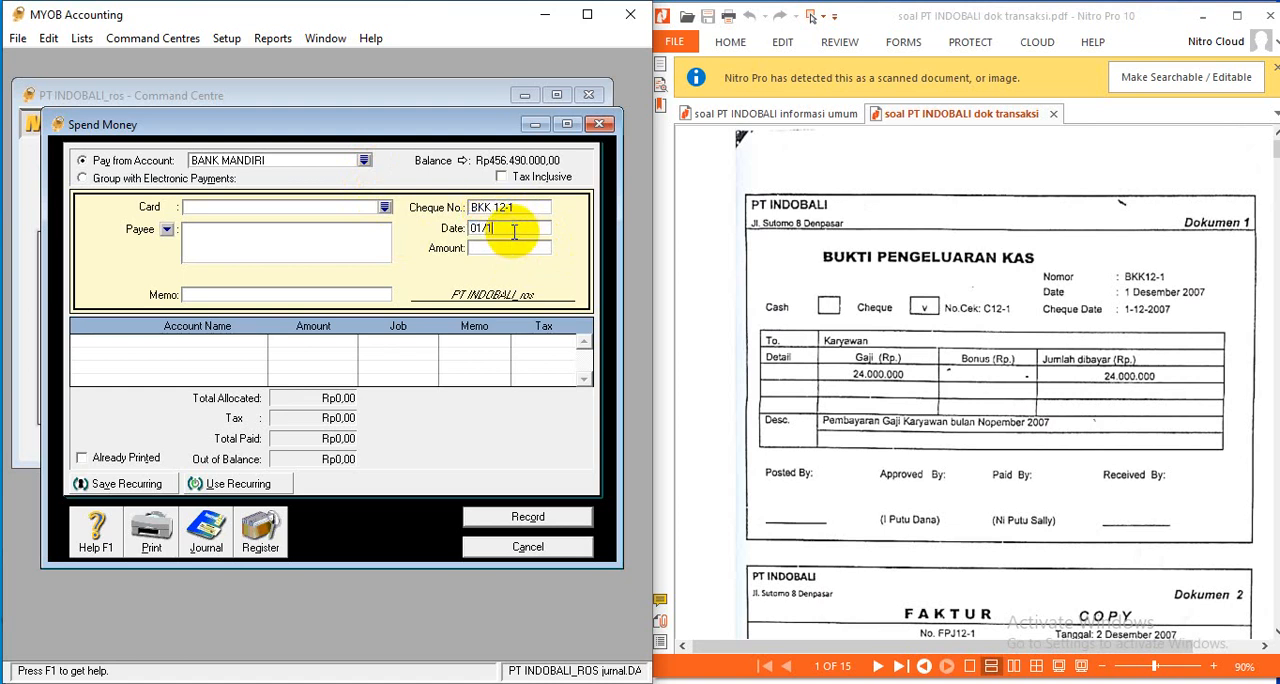
type("2/2007")
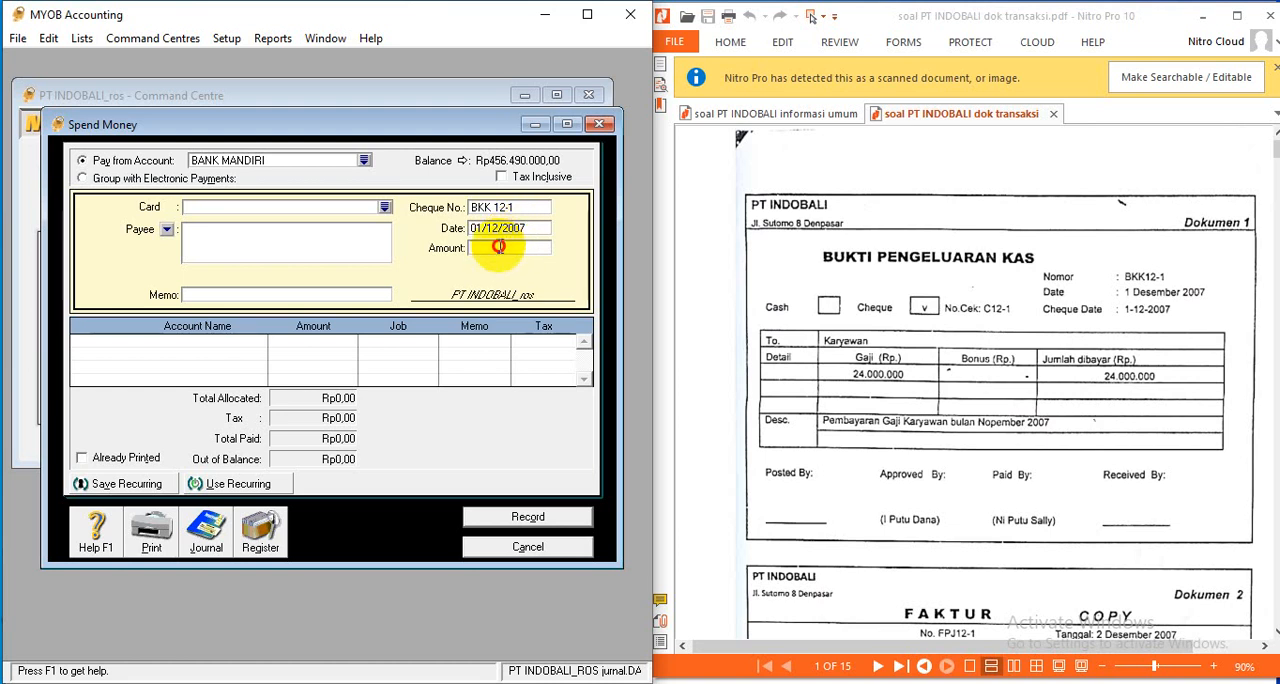
- Enter a payment amount of Rp24.000.000 with the memo GAJI NOPEMBER
key("Tab")
type("2")
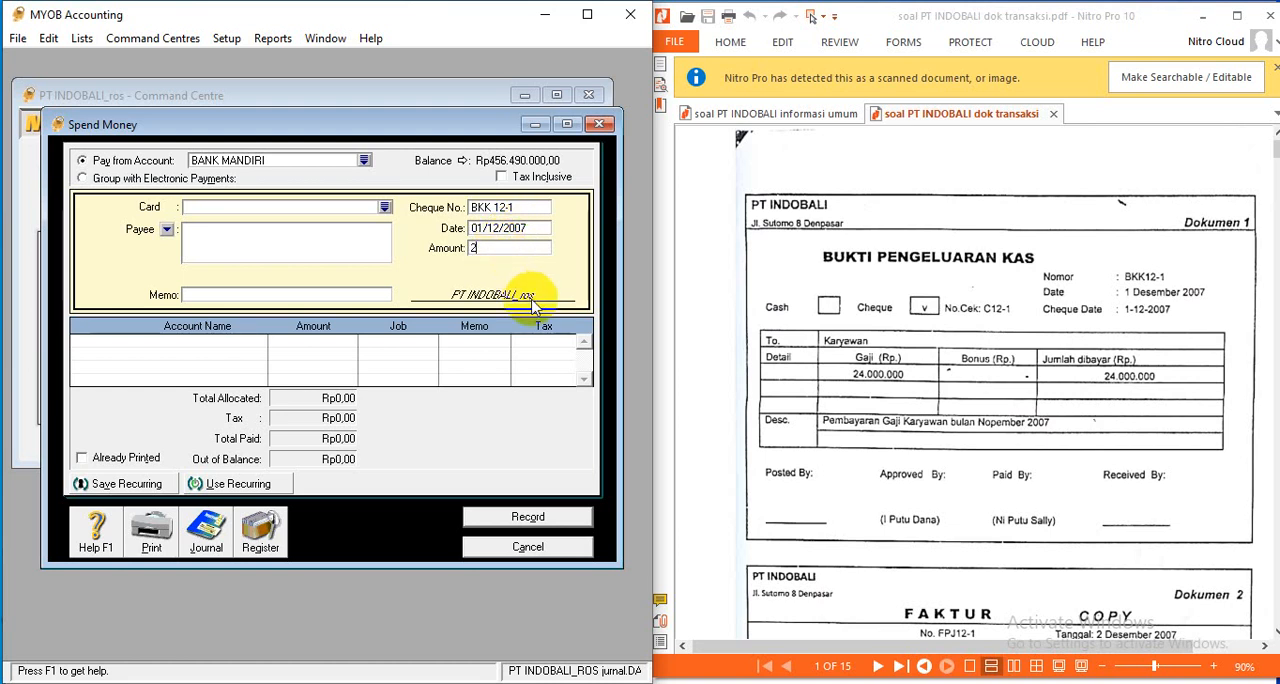
type("40000000,00")
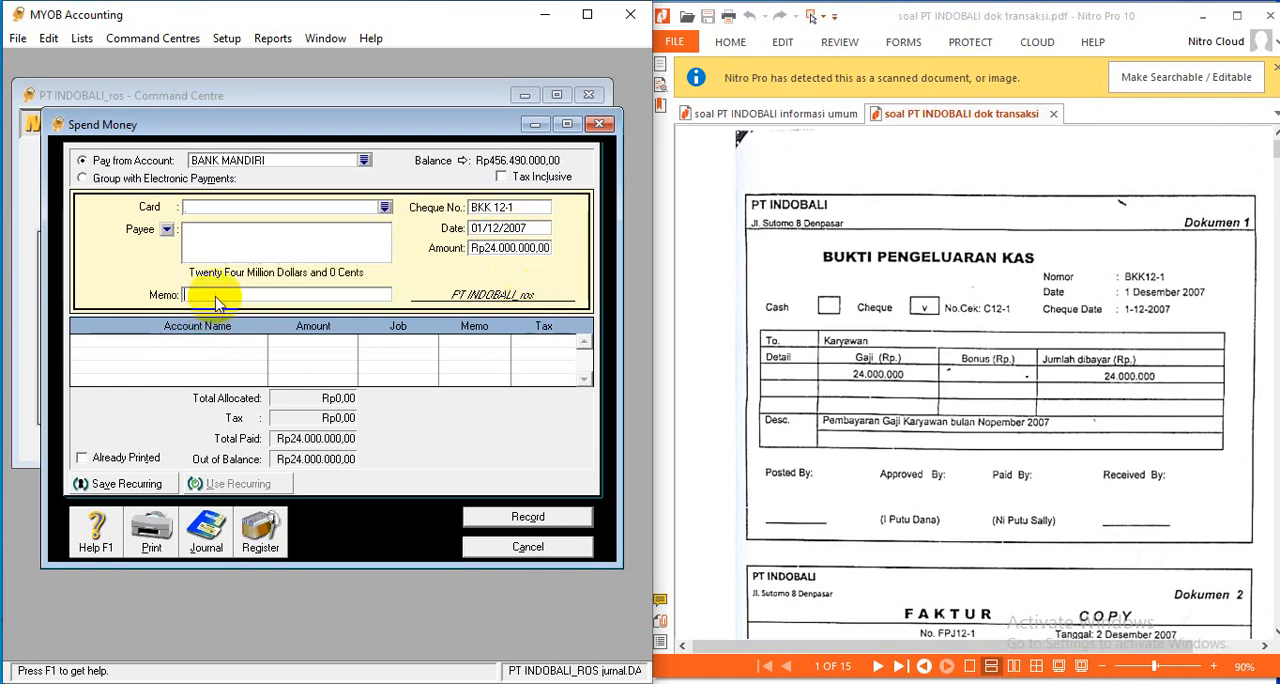
type("GAJI")
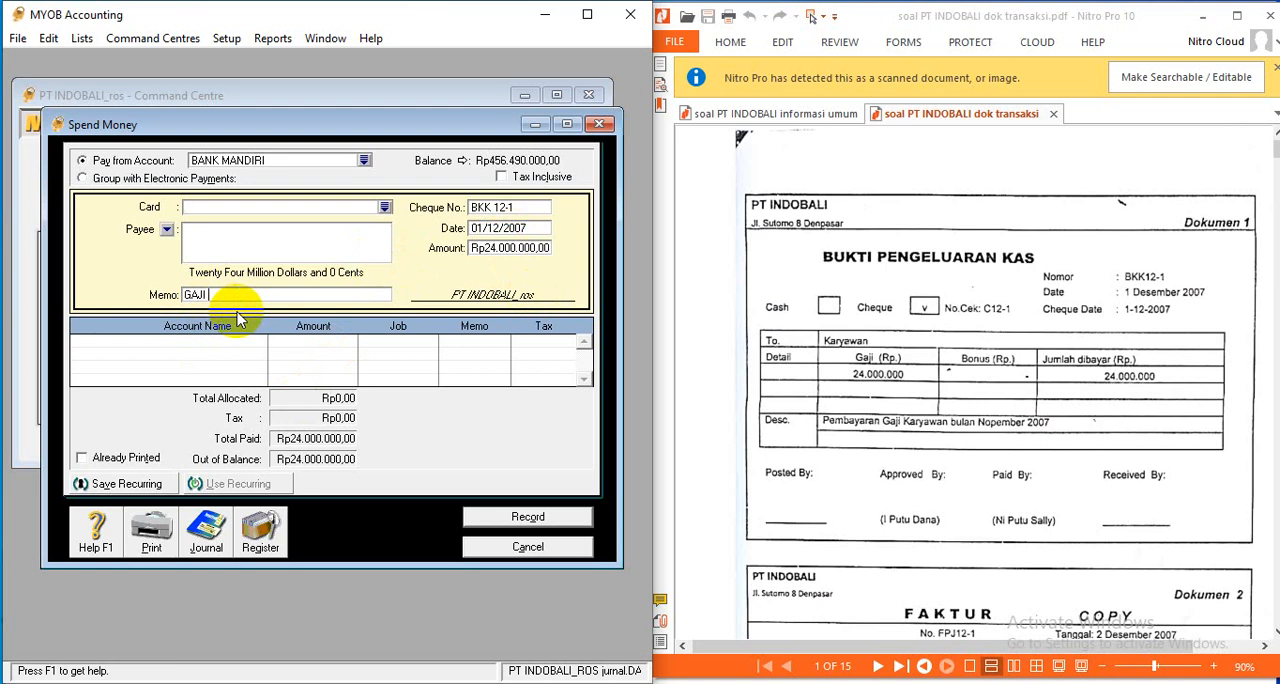
type(" NOPEMBER")
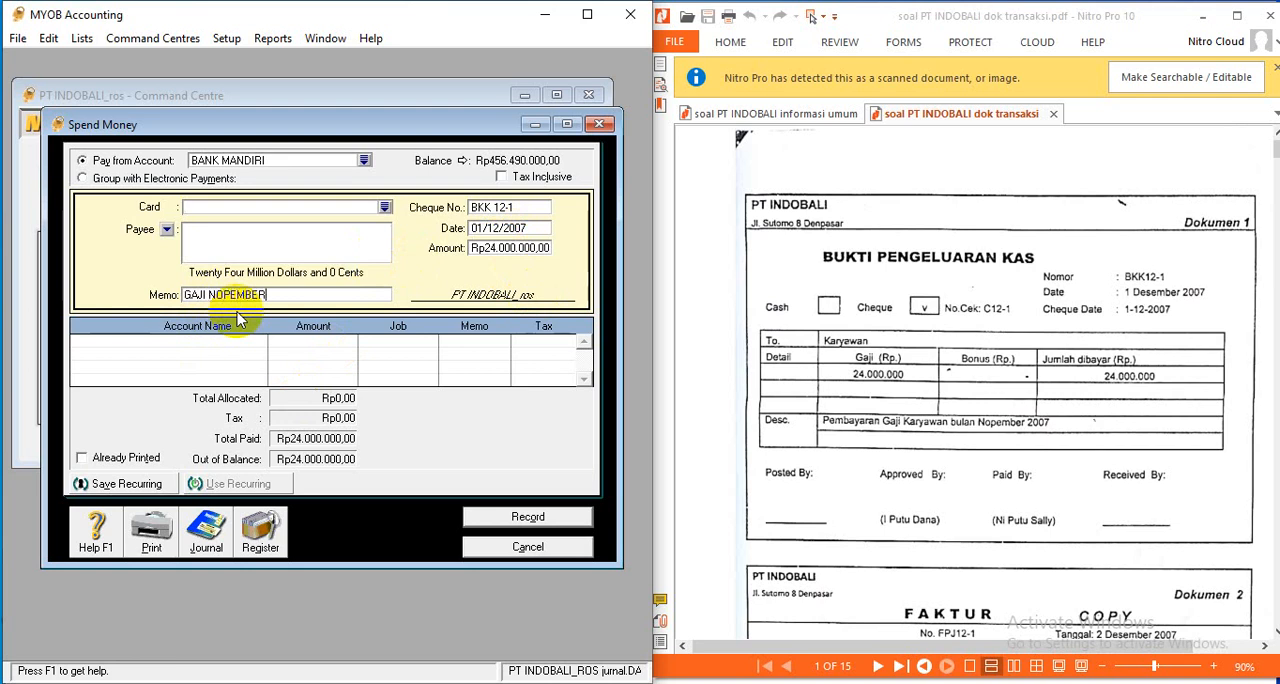
- Allocate the full Rp24.000.000 to the WAGES AND SALARIES LIABILITIES account
left_click(257, 343)
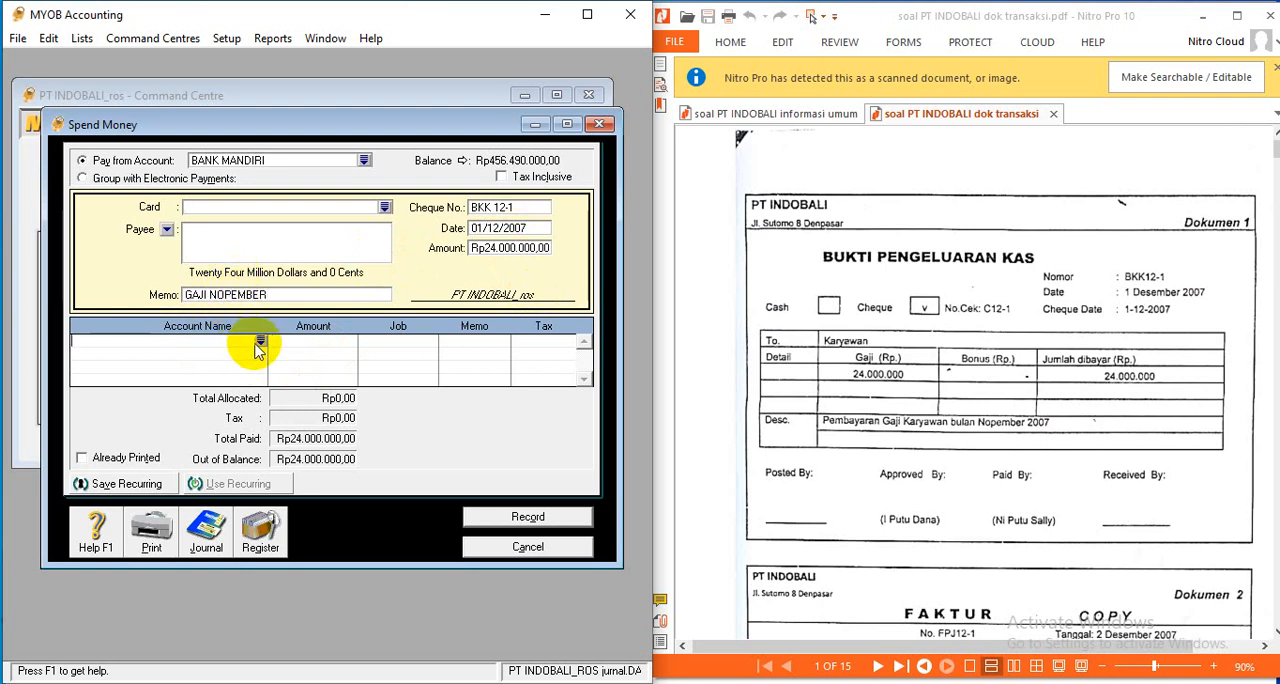
left_click(260, 344)
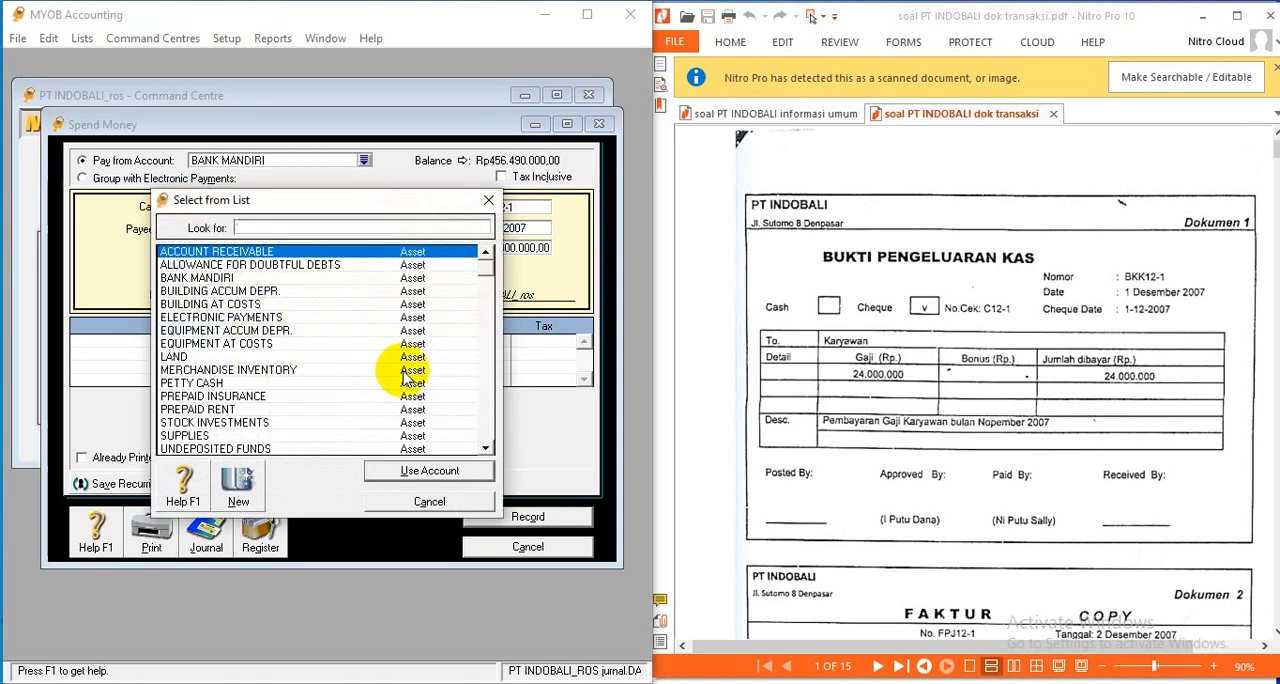
scroll(487, 450, "down", 5)
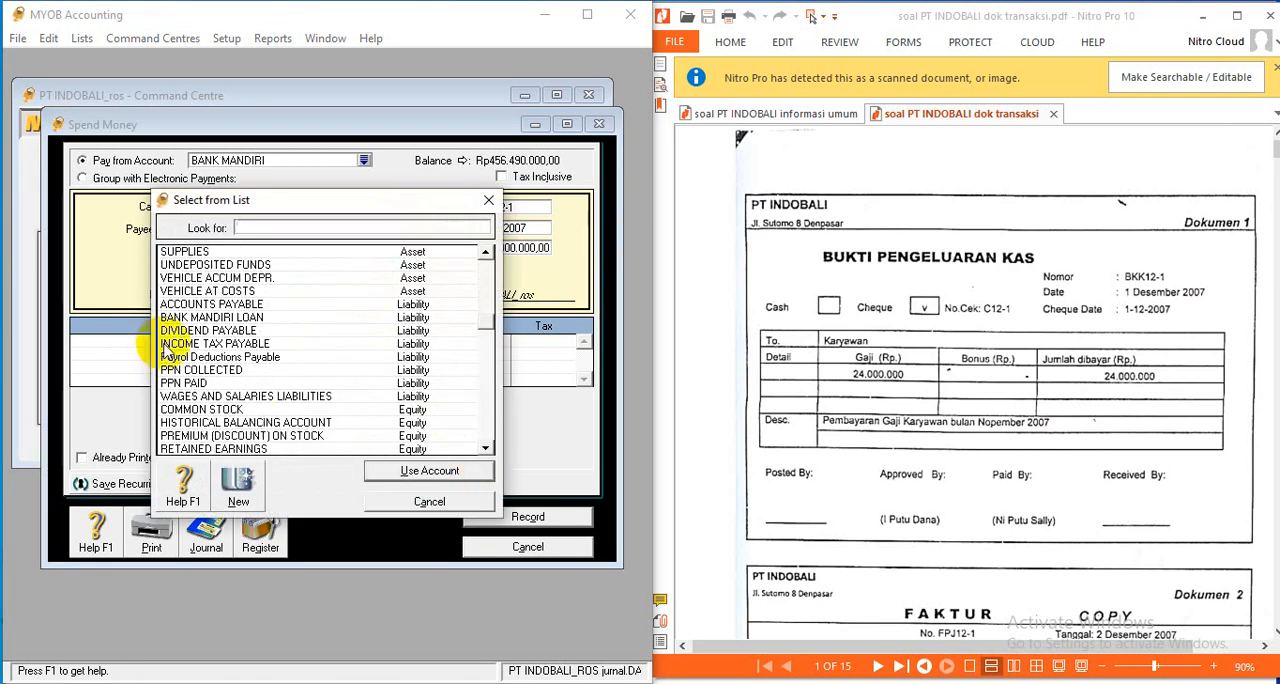
left_click(243, 396)
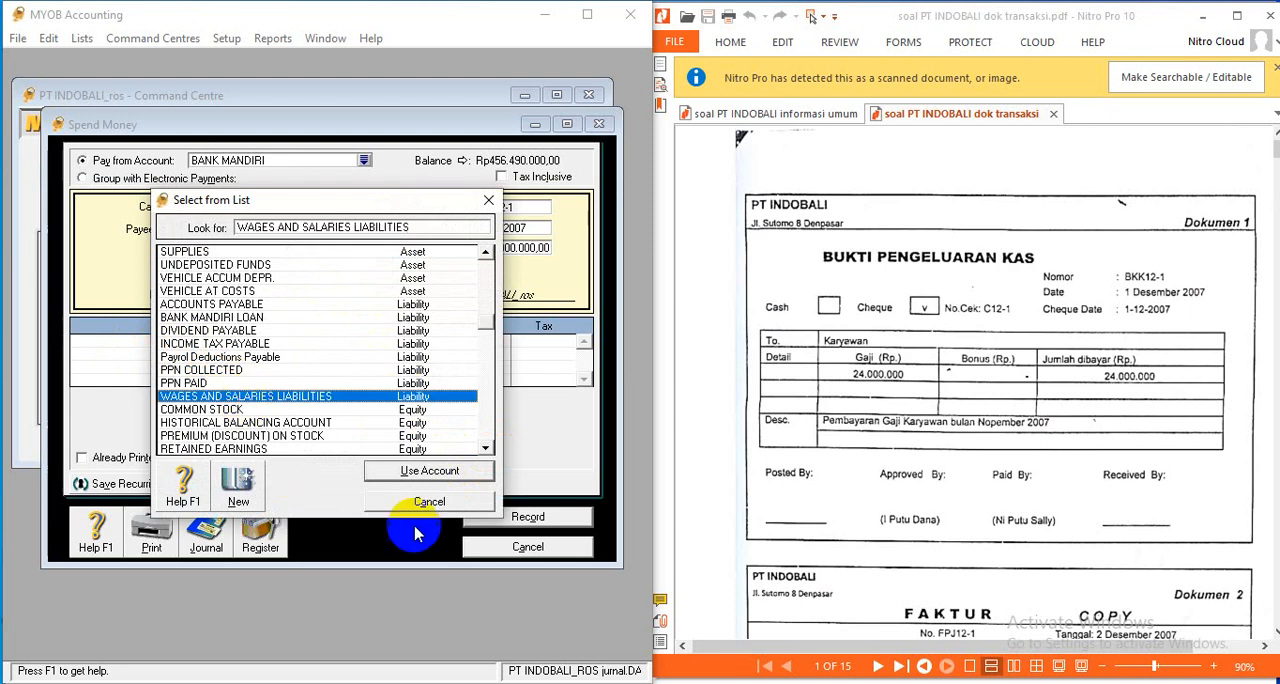
left_click(423, 471)
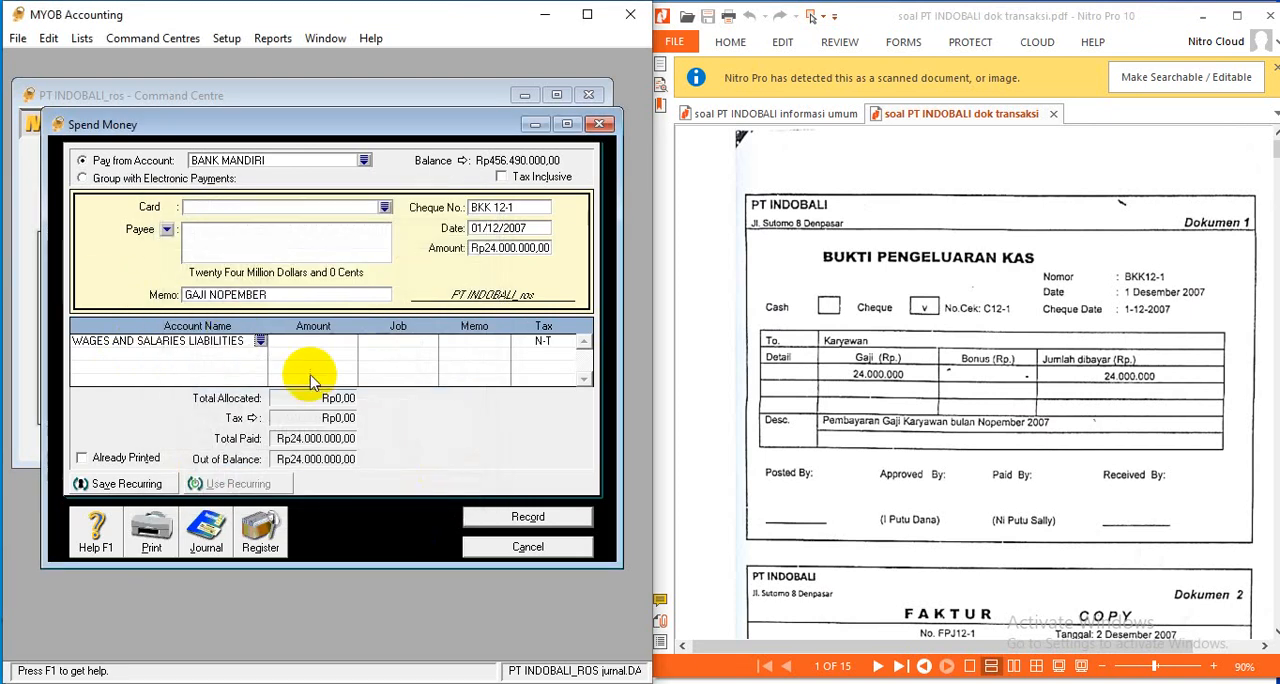
left_click(308, 340)
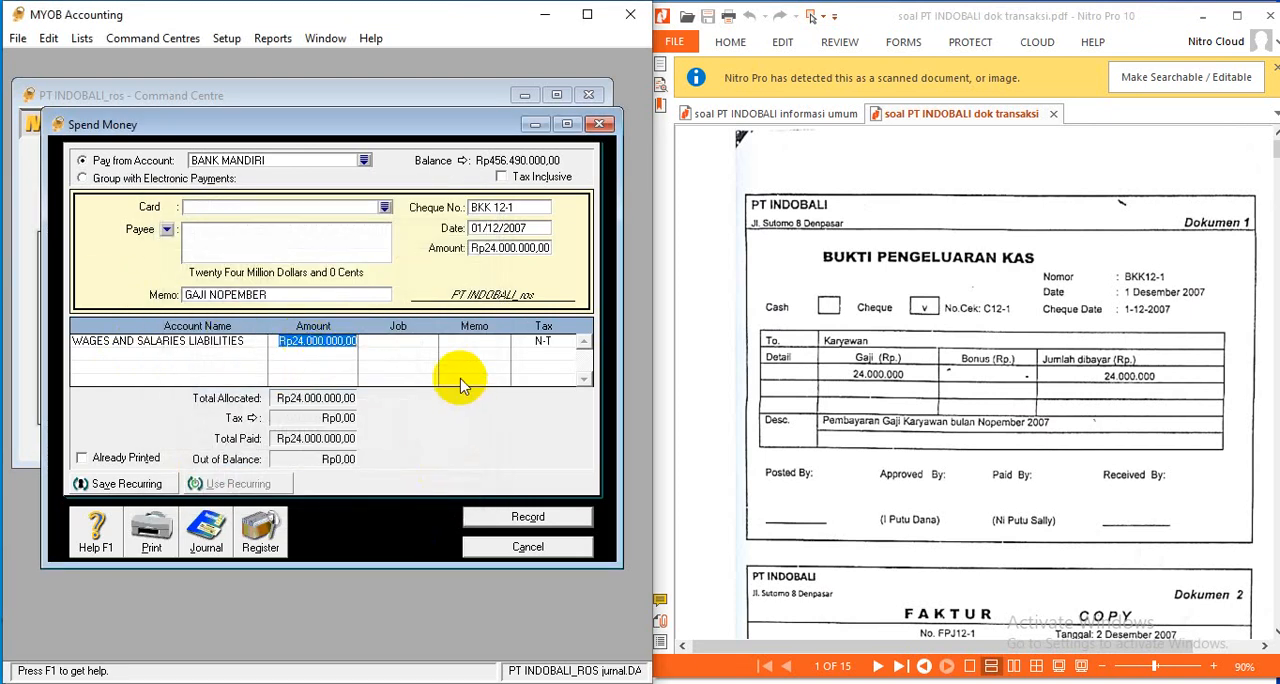
key("Return")
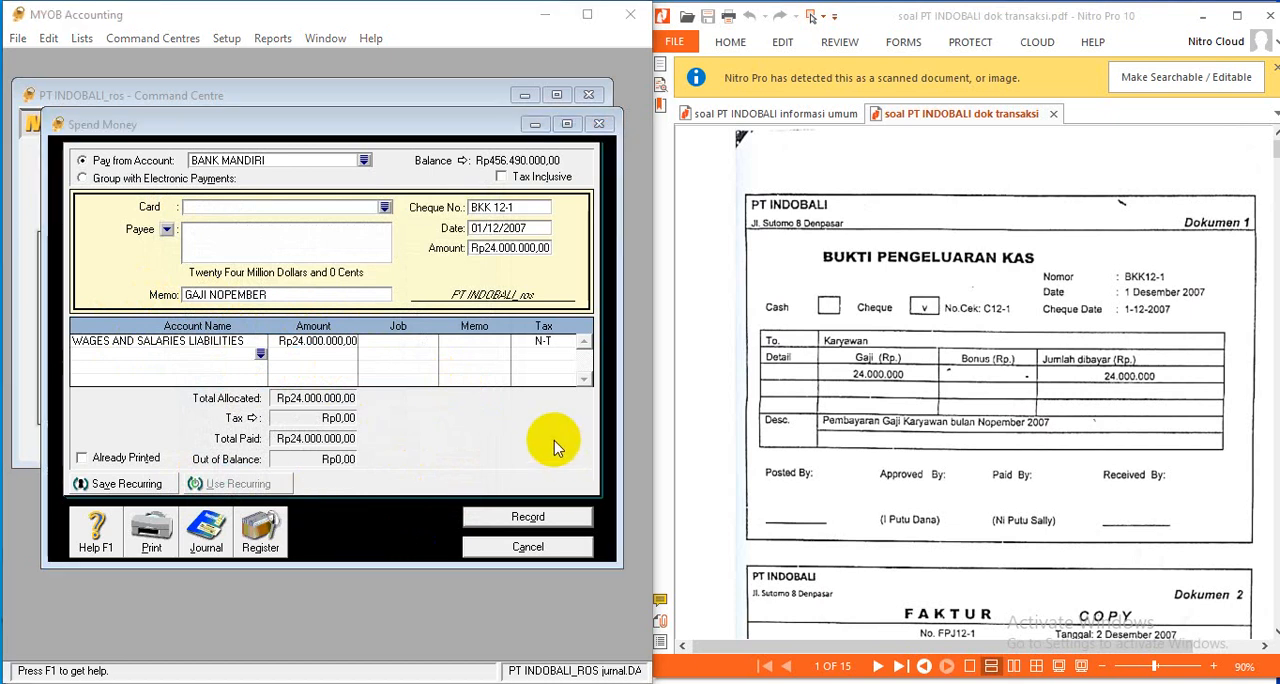
- Check the debit and credit recap of the salary payment and record the transaction
key("ctrl+r")
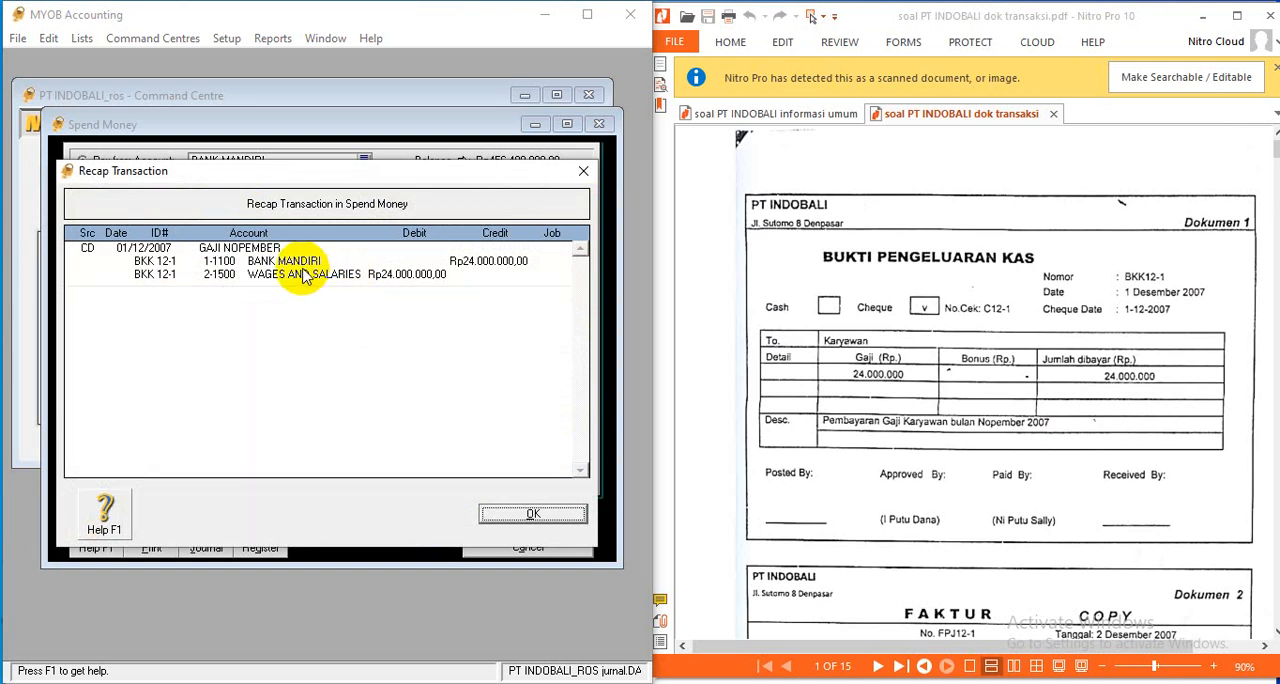
left_click(574, 517)
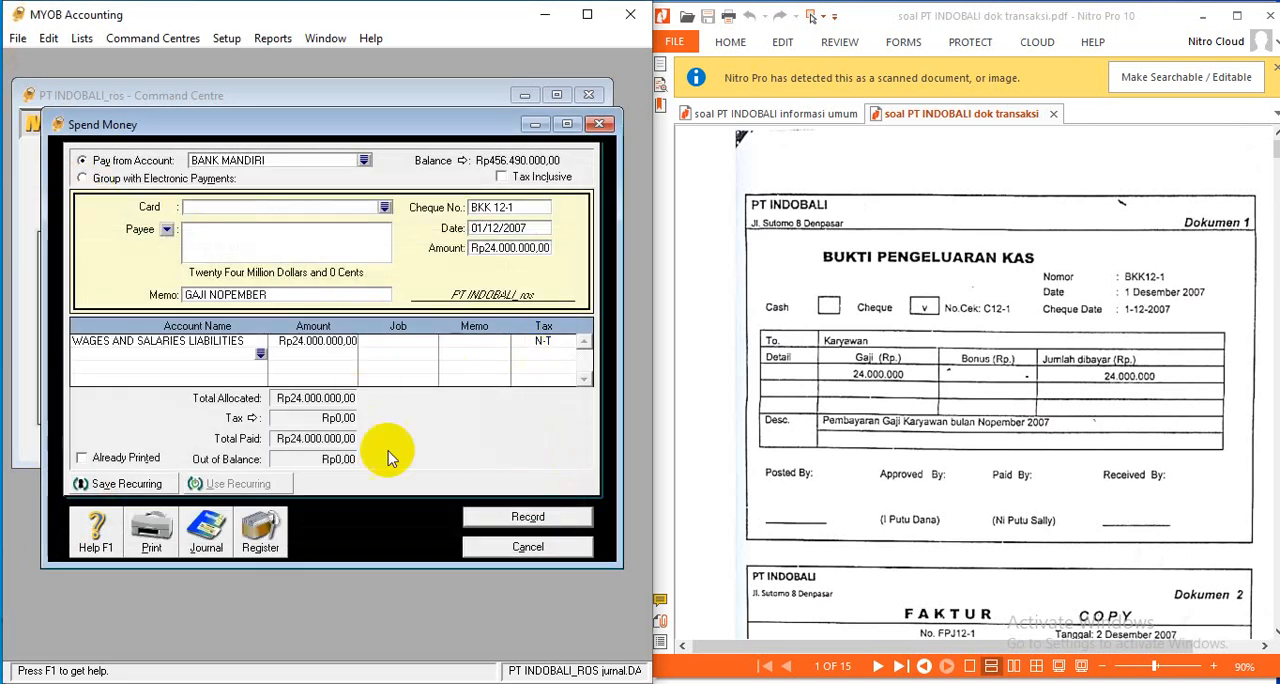
left_click(540, 516)
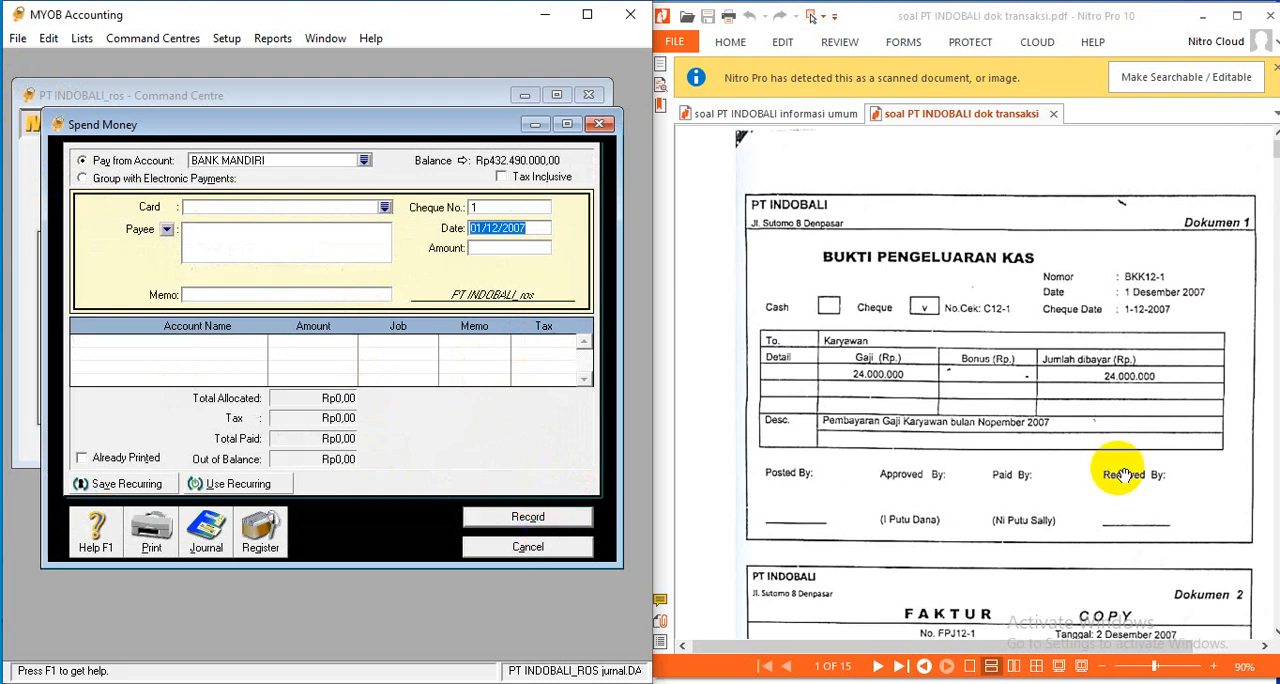
- Close the spend money form and open a new sales invoice for Dokumen 2, making the whole form visible
scroll(1059, 402, "down", 5)
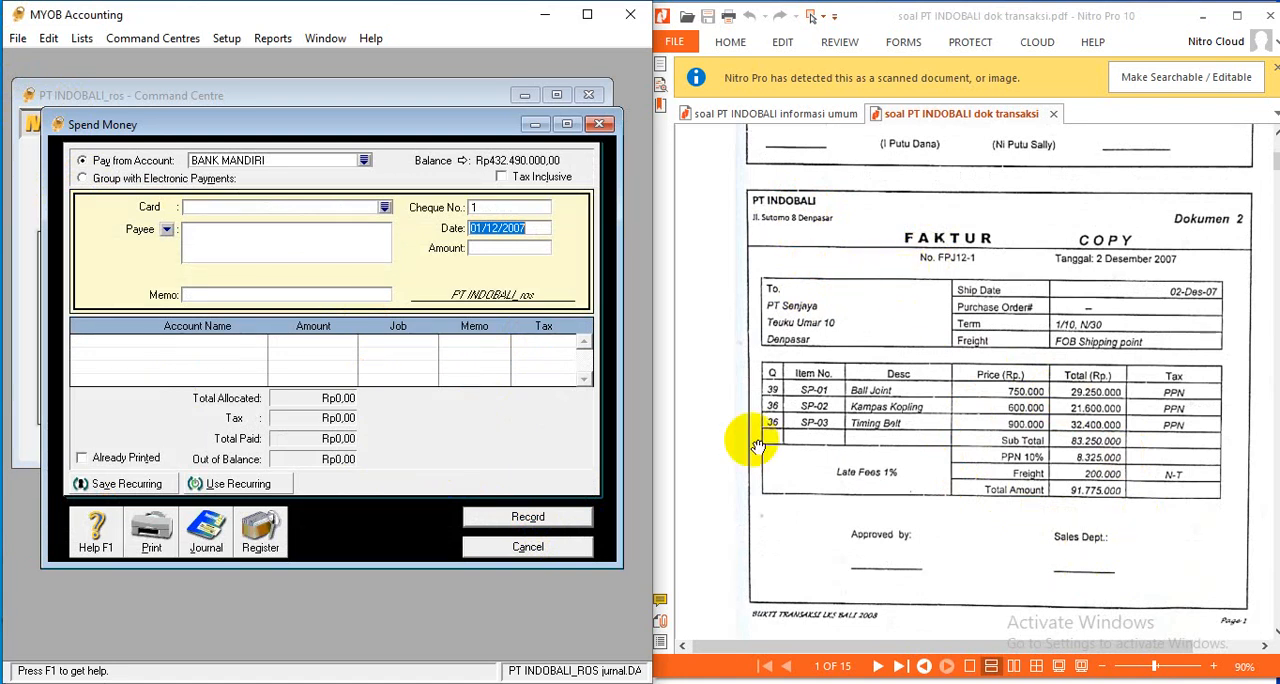
left_click(518, 546)
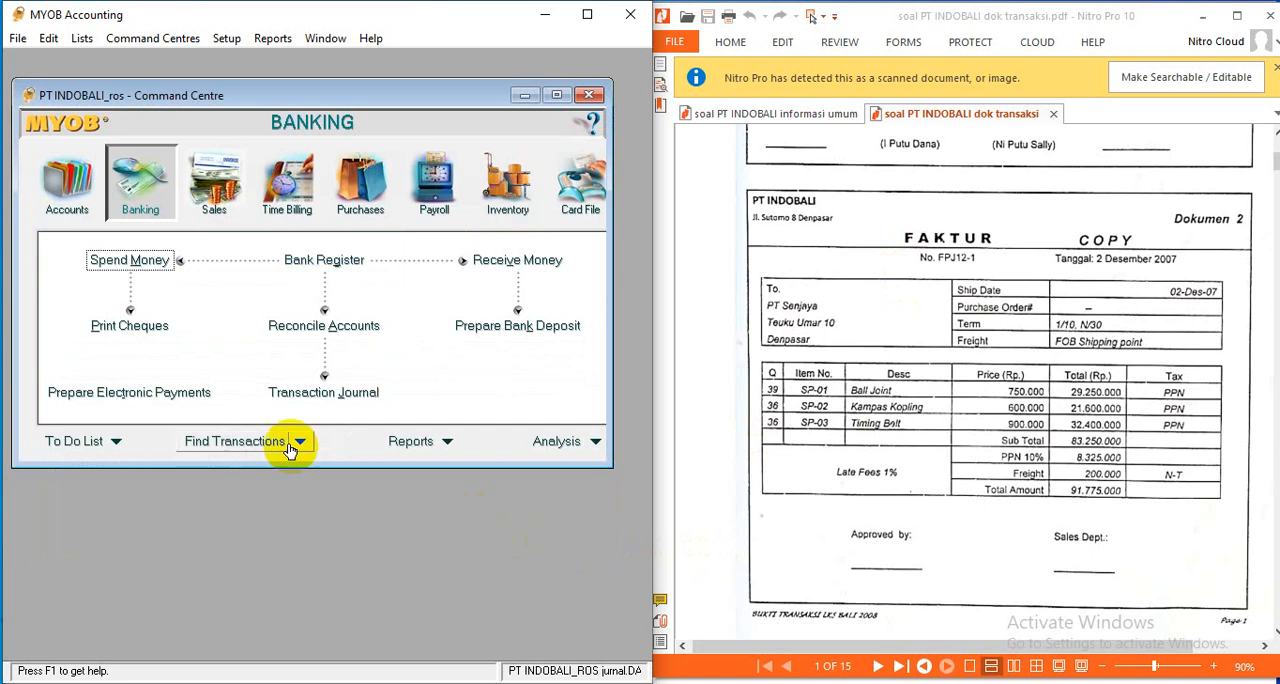
left_click(216, 208)
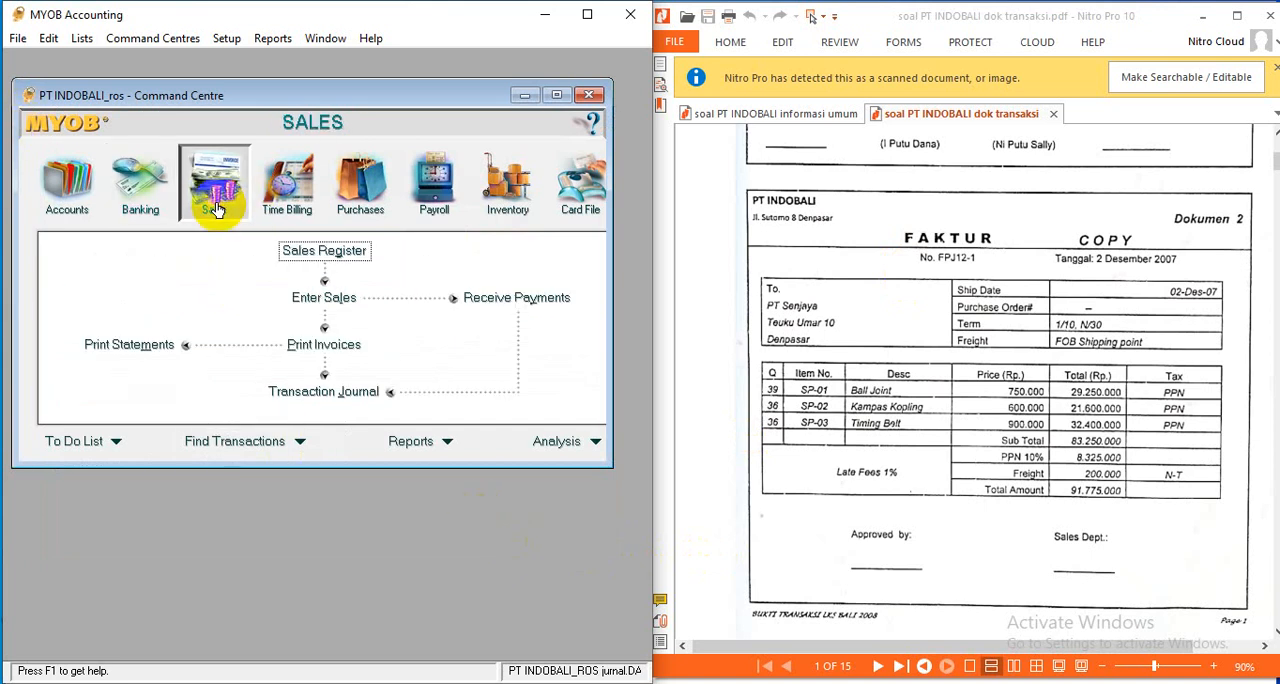
left_click(345, 302)
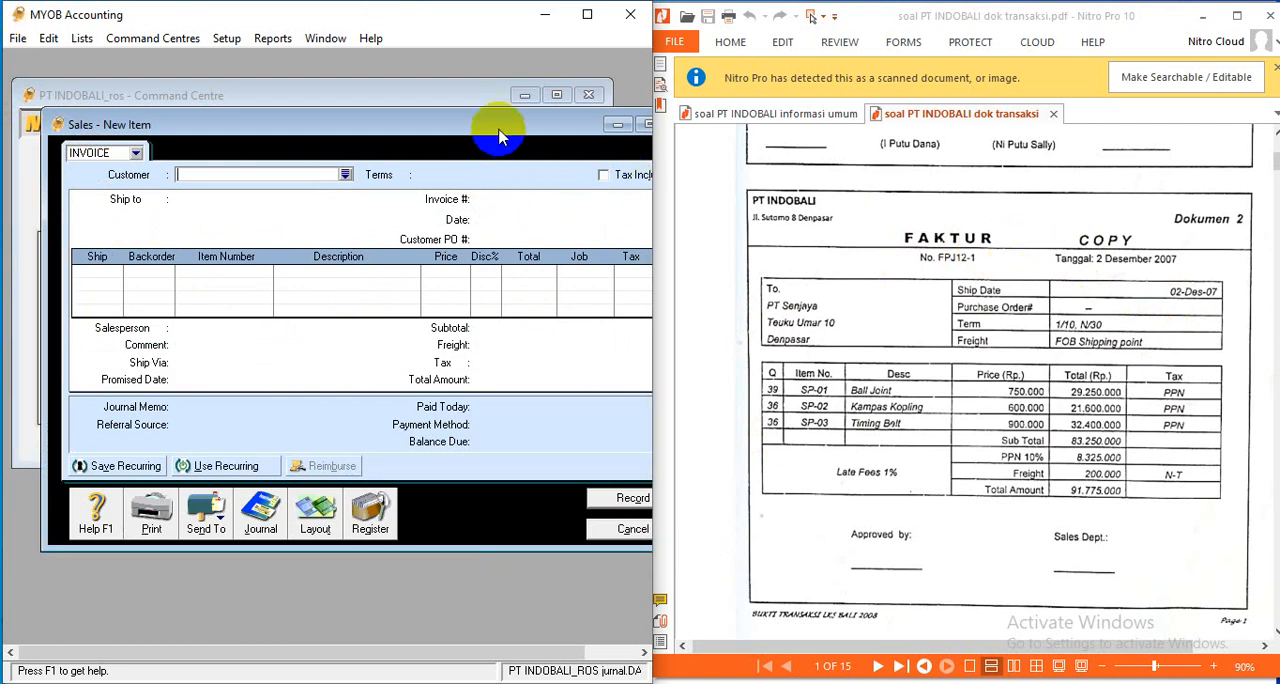
left_click_drag(492, 121, 461, 107)
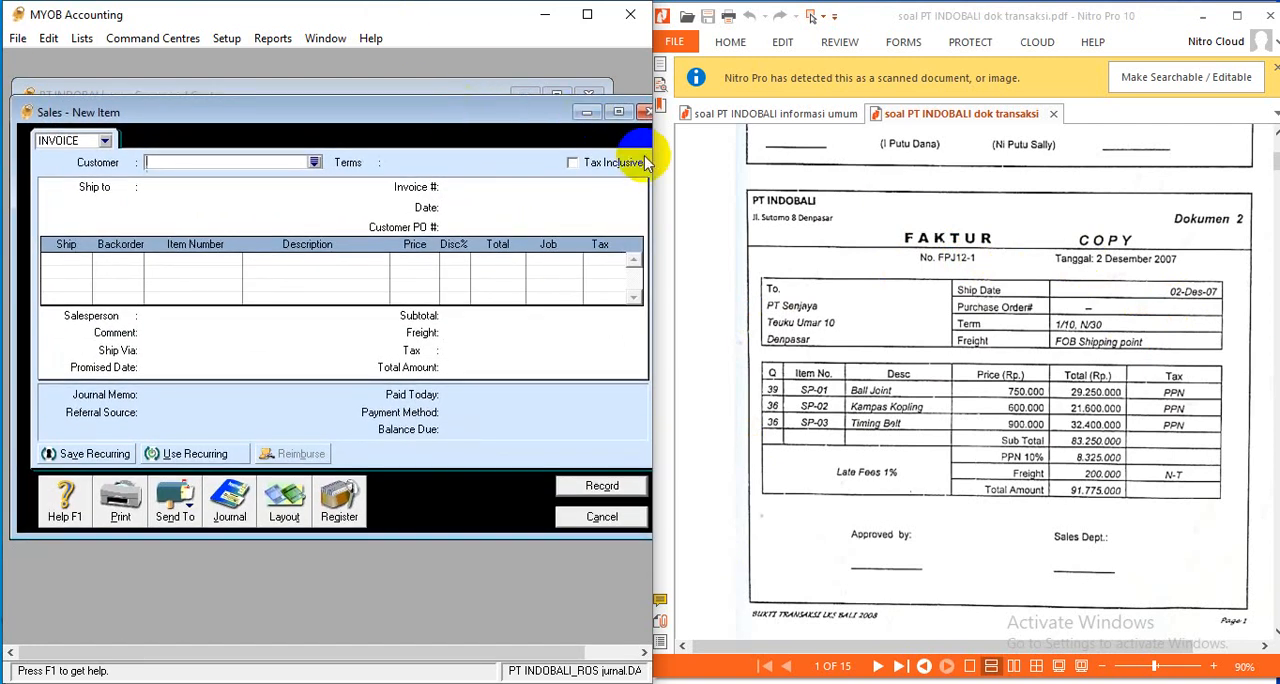
left_click_drag(652, 159, 680, 158)
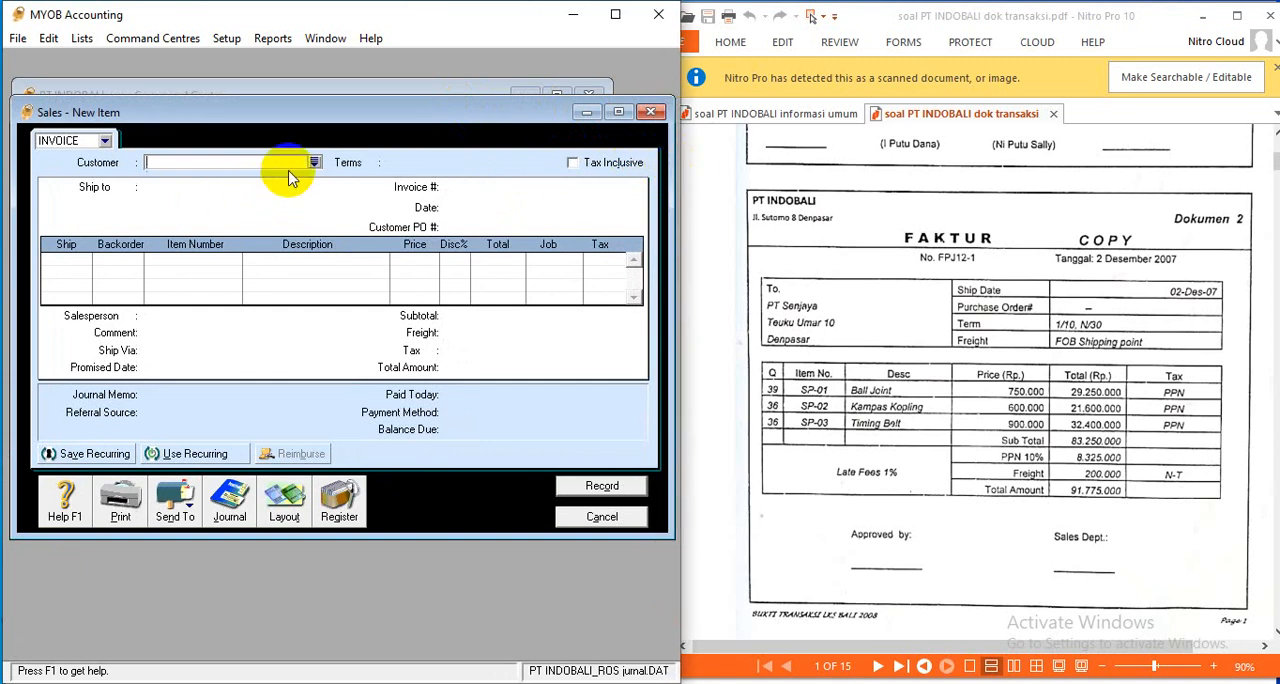
- Choose PT SENJAYA as the invoice's customer
left_click(313, 161)
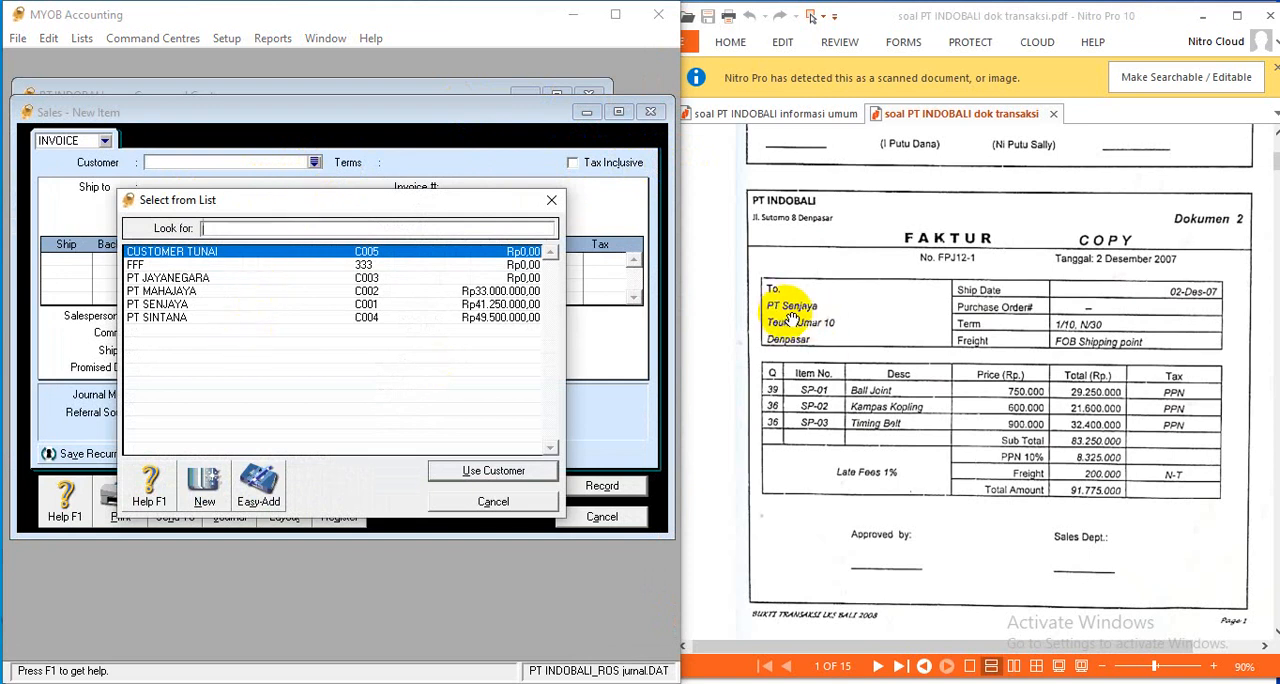
left_click(178, 304)
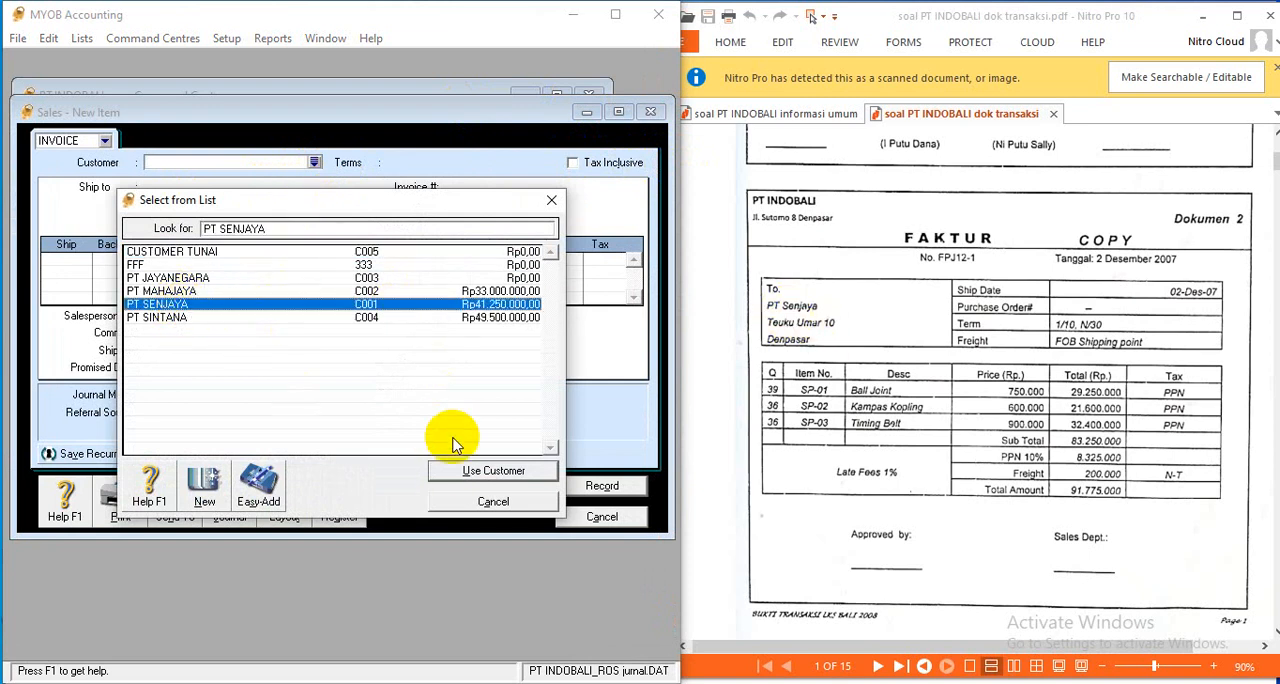
left_click(468, 474)
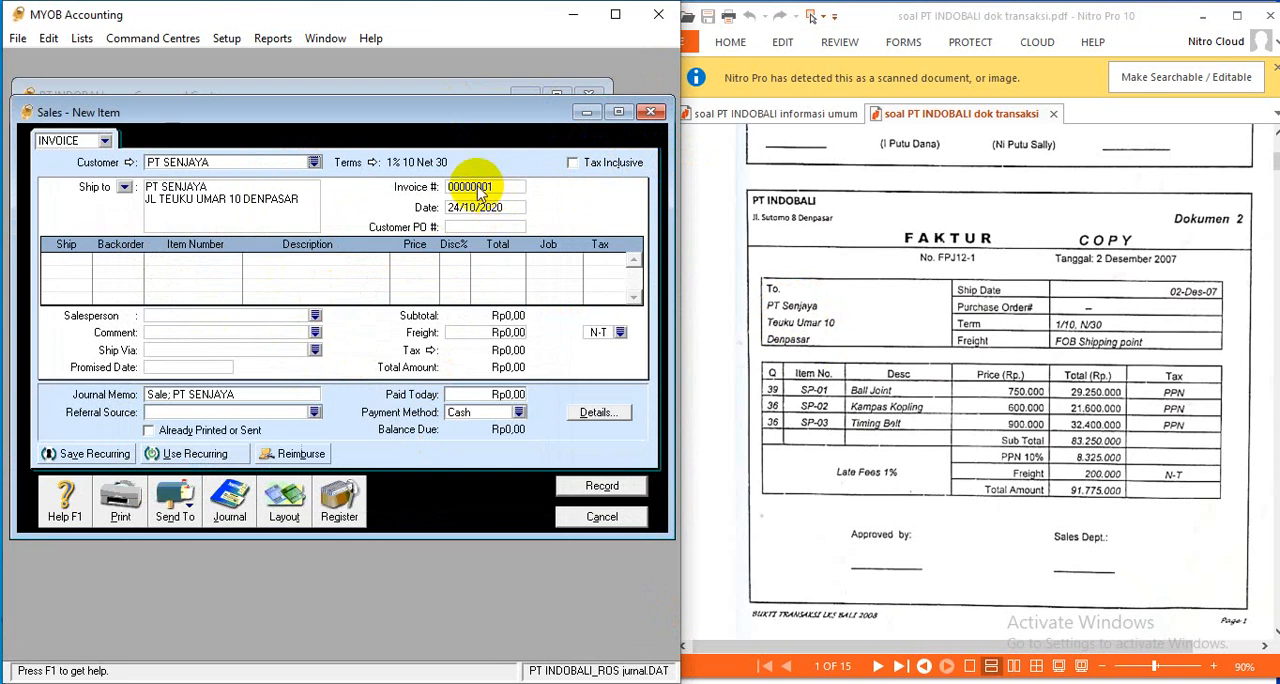
- Set the invoice number to FPJ 12-1 and the date to 02/12/2007
left_click(494, 187)
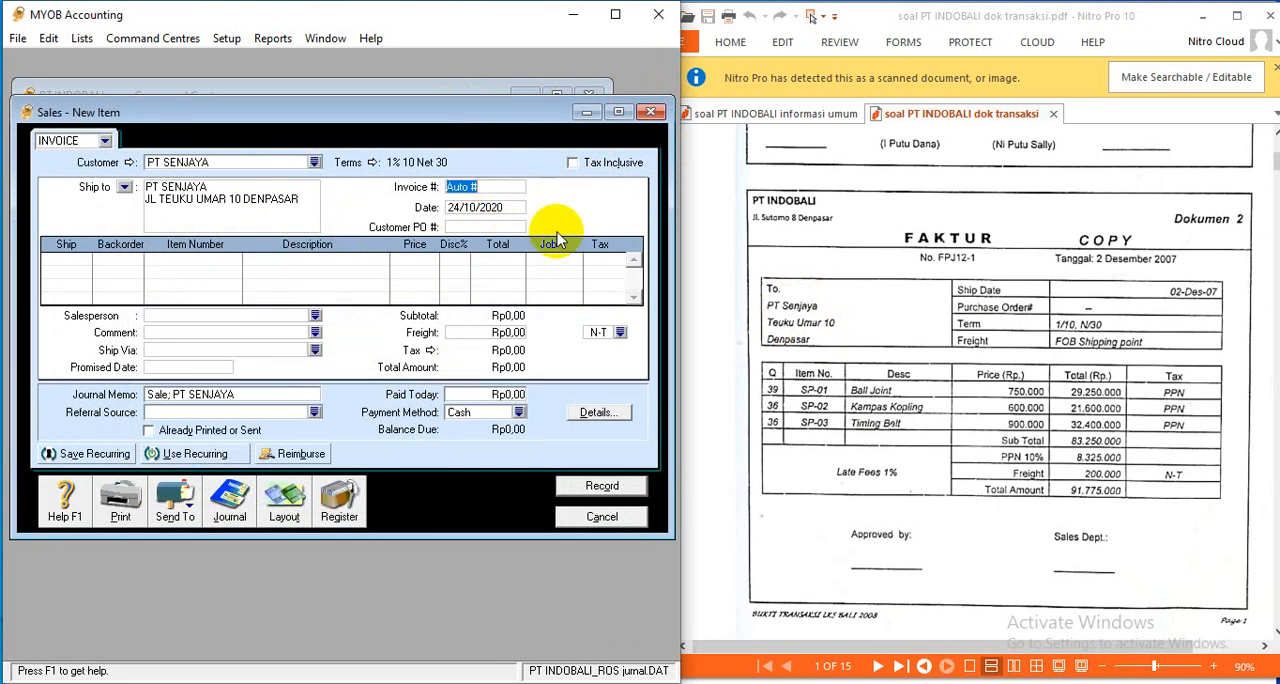
type("FPJ 12-1")
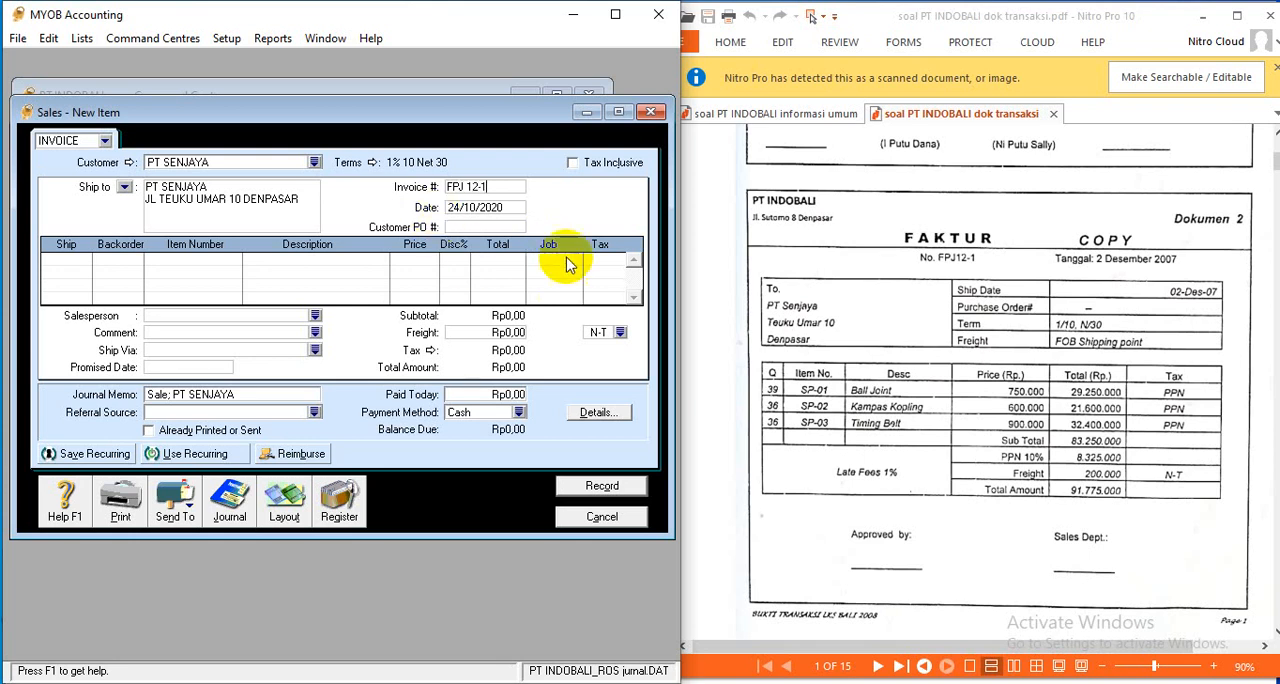
left_click(505, 209)
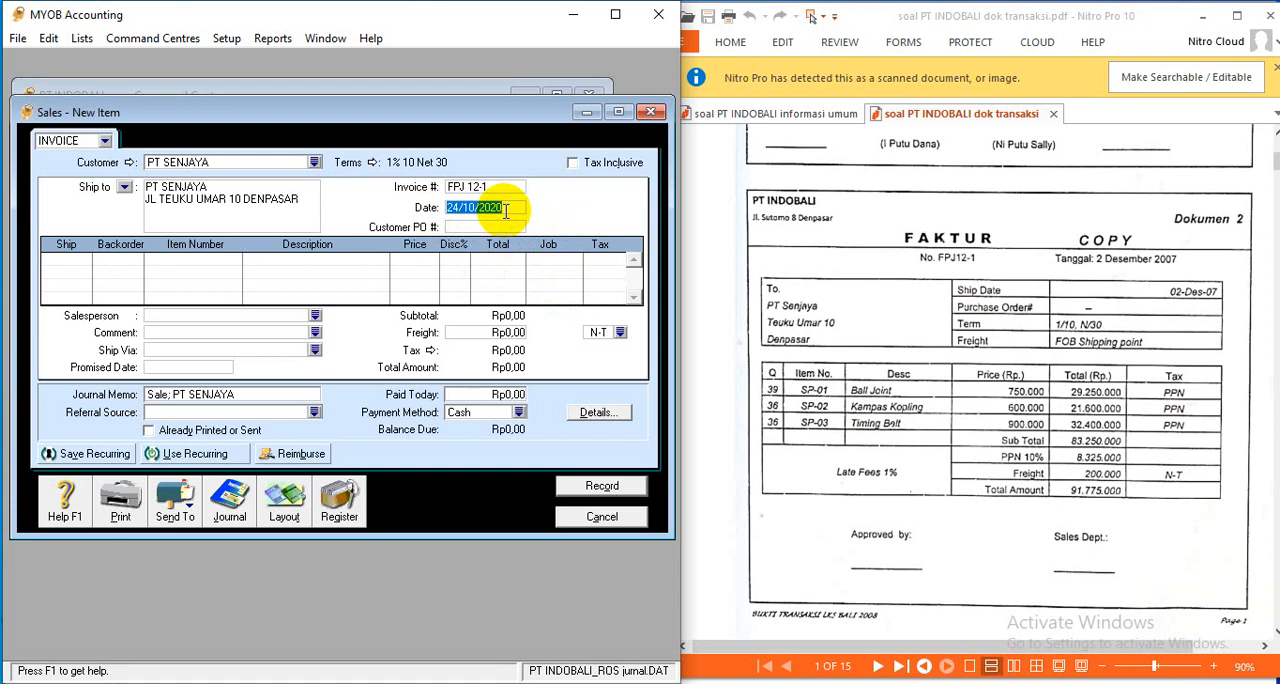
type("0")
key("Tab")
- Add an invoice line for 39 units of SP-01 BALL JOINT at a price of Rp750.000
left_click(88, 268)
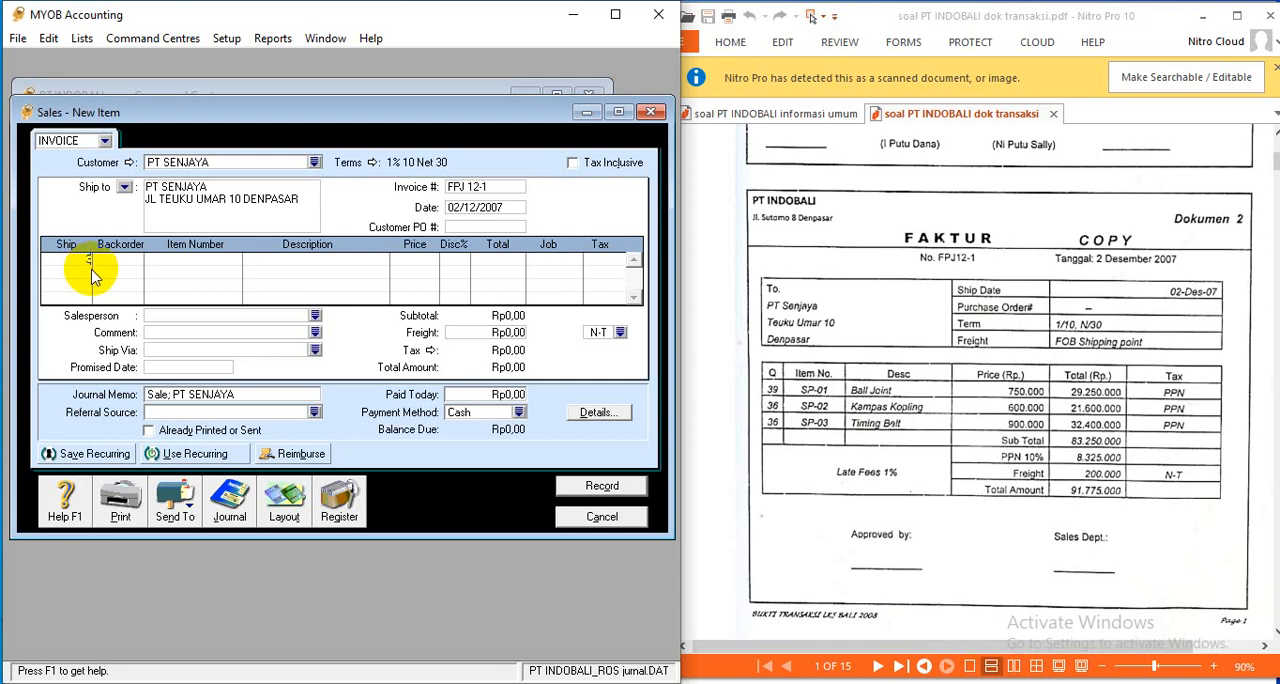
key("Tab")
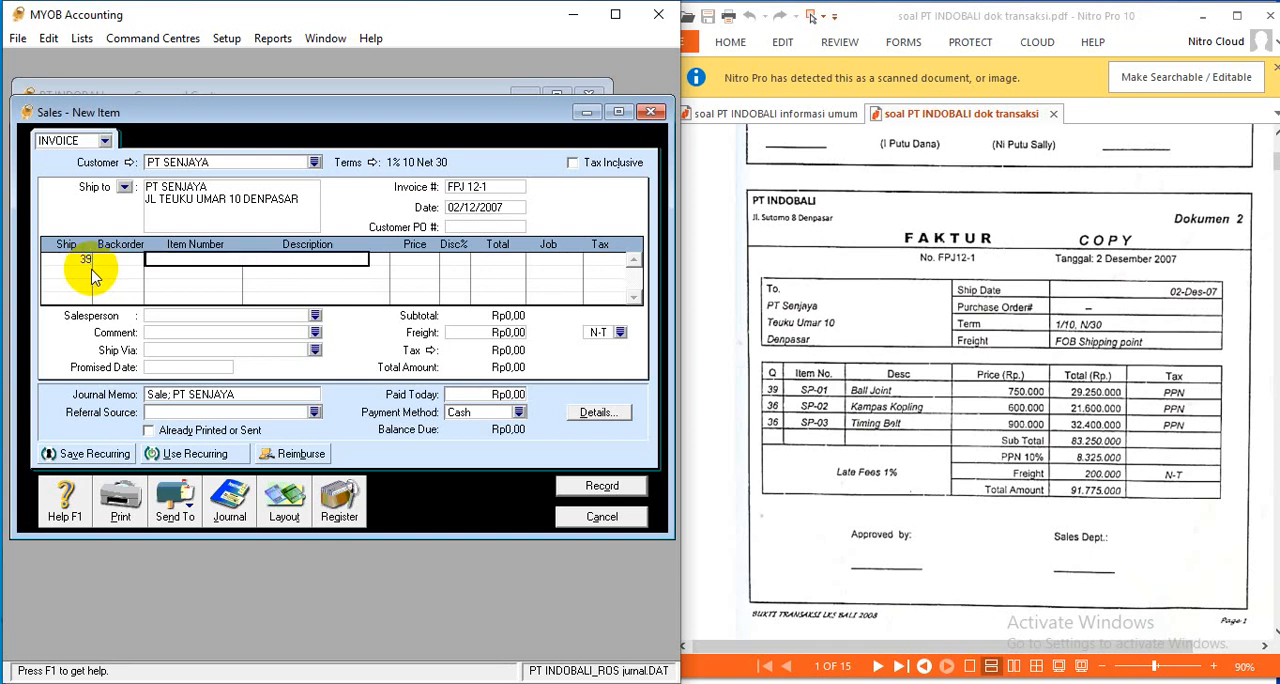
key("Tab")
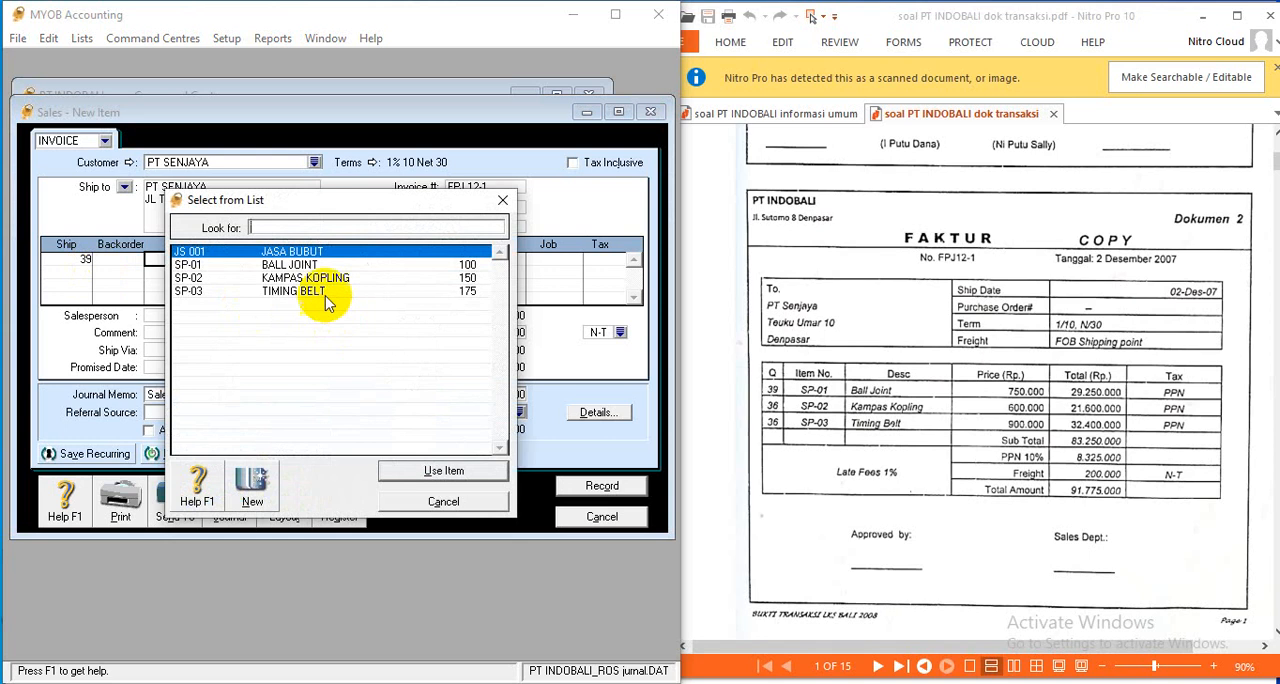
left_click(300, 264)
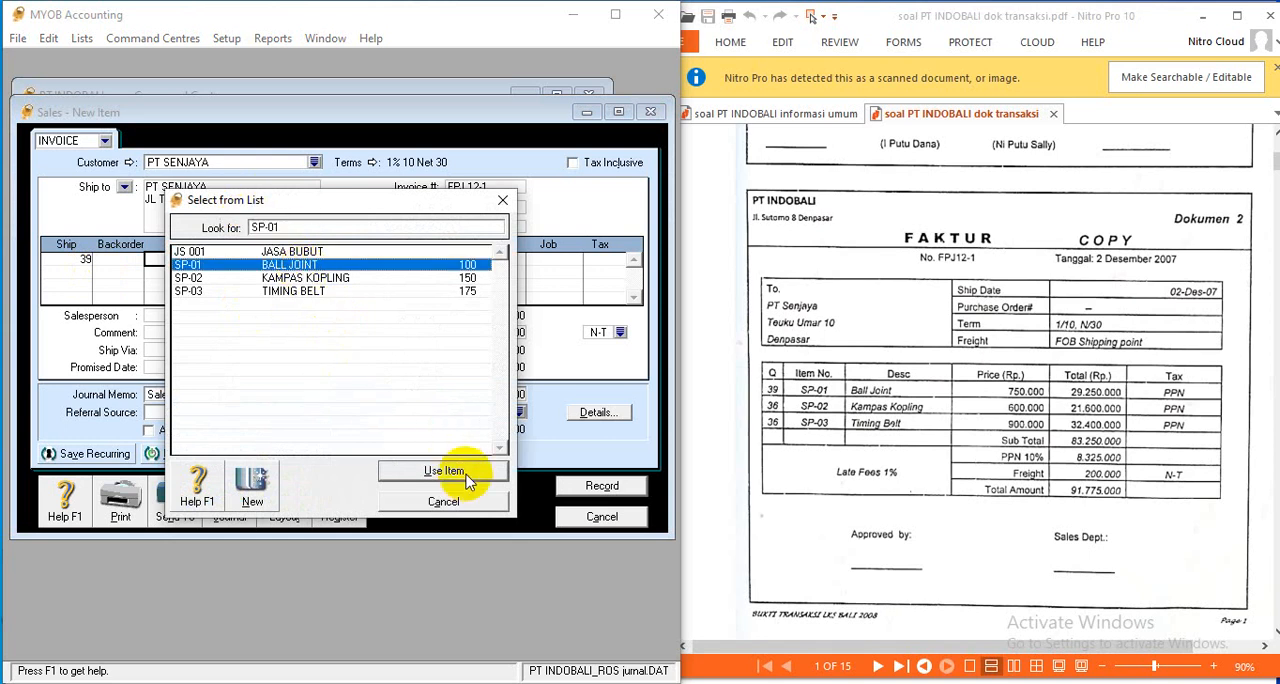
left_click(466, 472)
key("Tab")
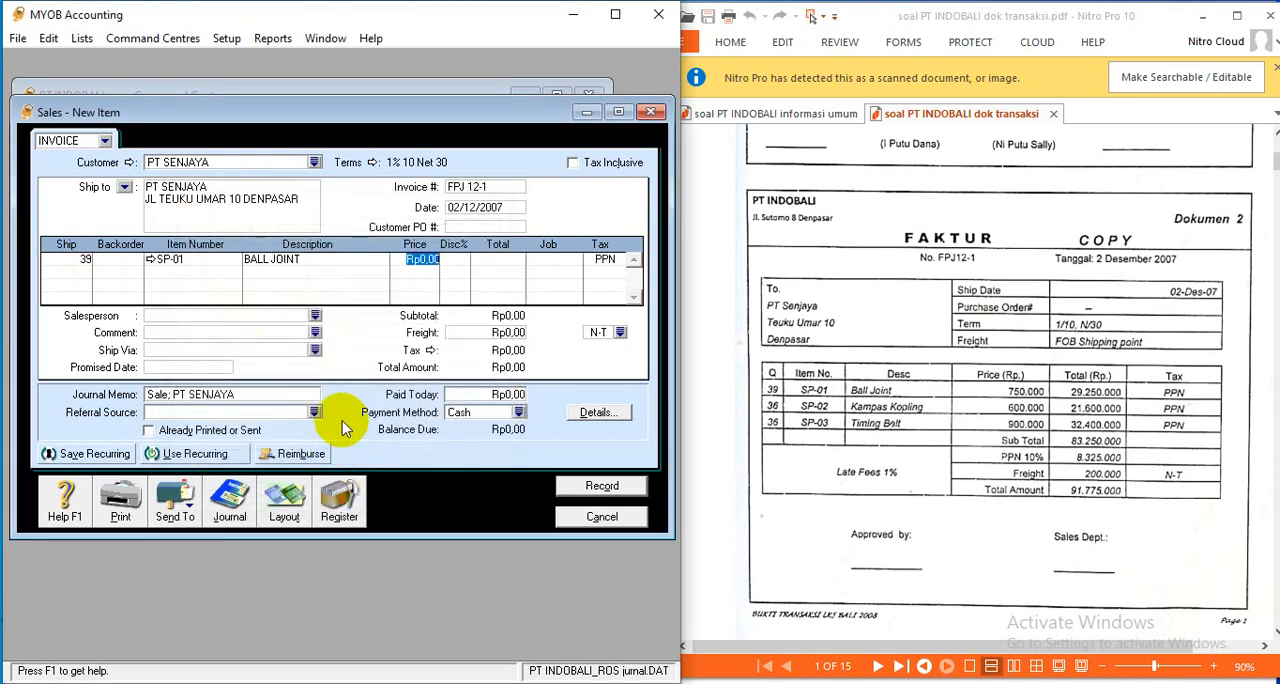
type("750000")
key("Tab")
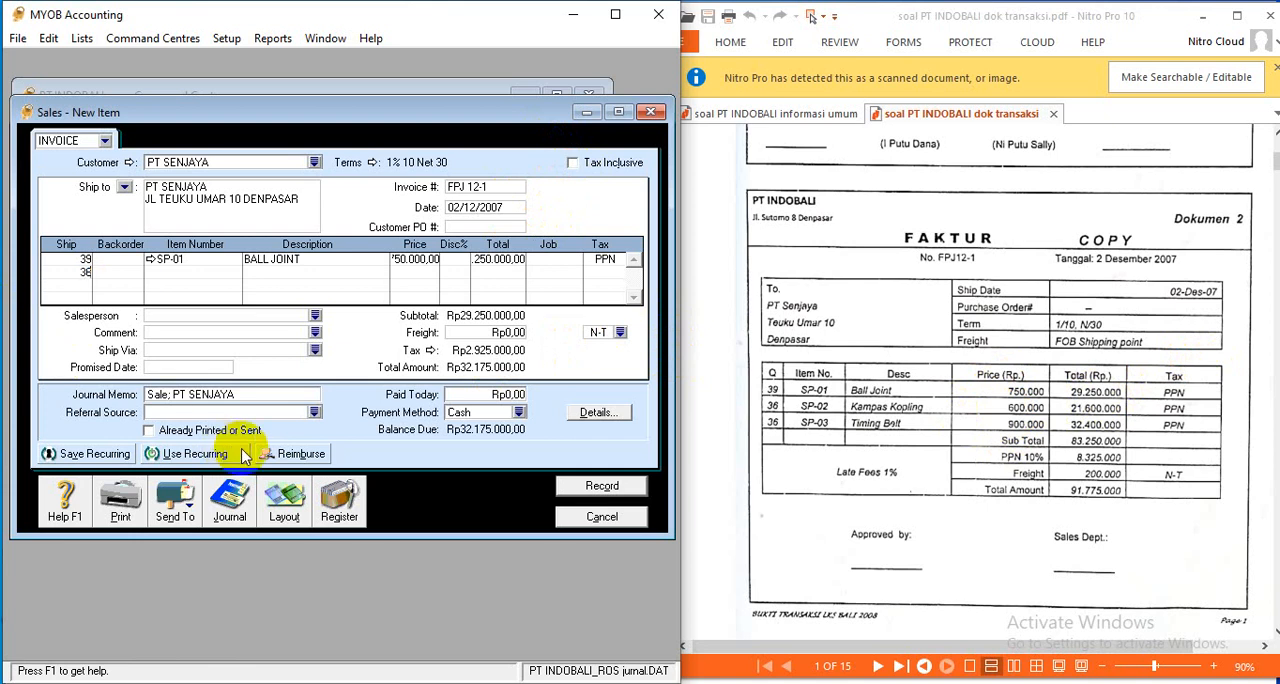
- Add an invoice line for 36 units of SP-02 KAMPAS KOPLING at a price of Rp600.000
key("Tab")
key("Tab")
key("Tab")
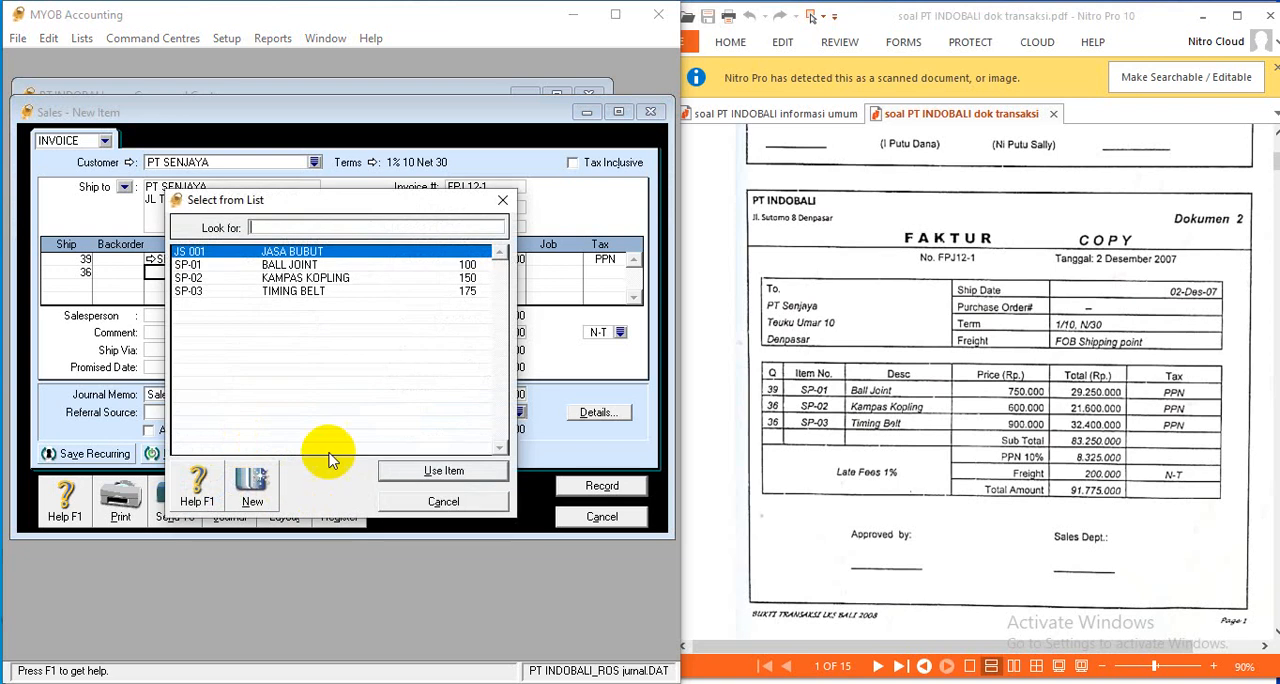
left_click(338, 279)
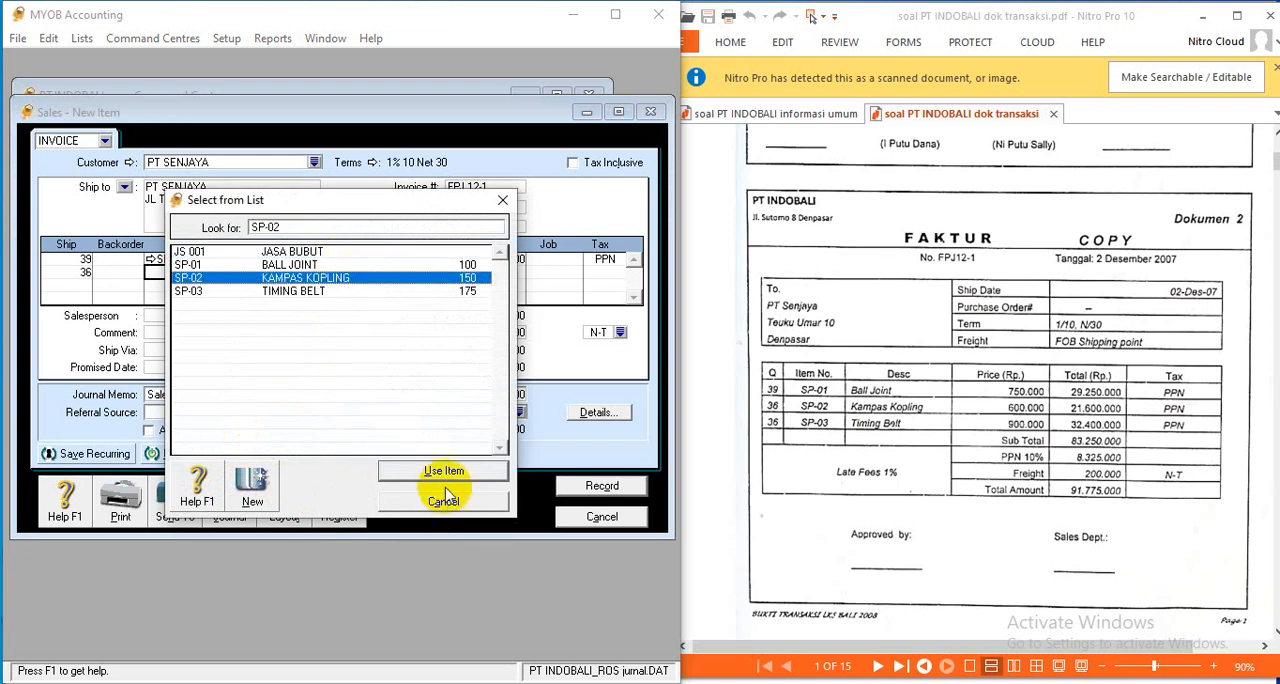
left_click(445, 473)
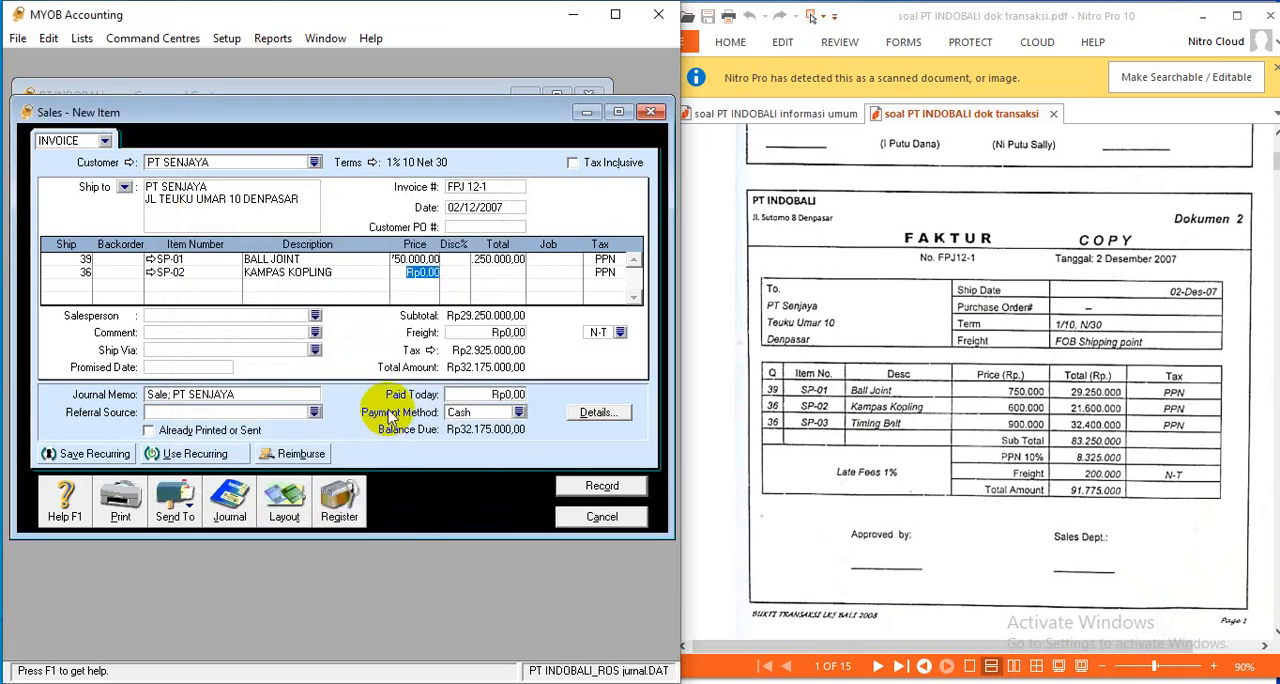
type("600.000")
key("Return")
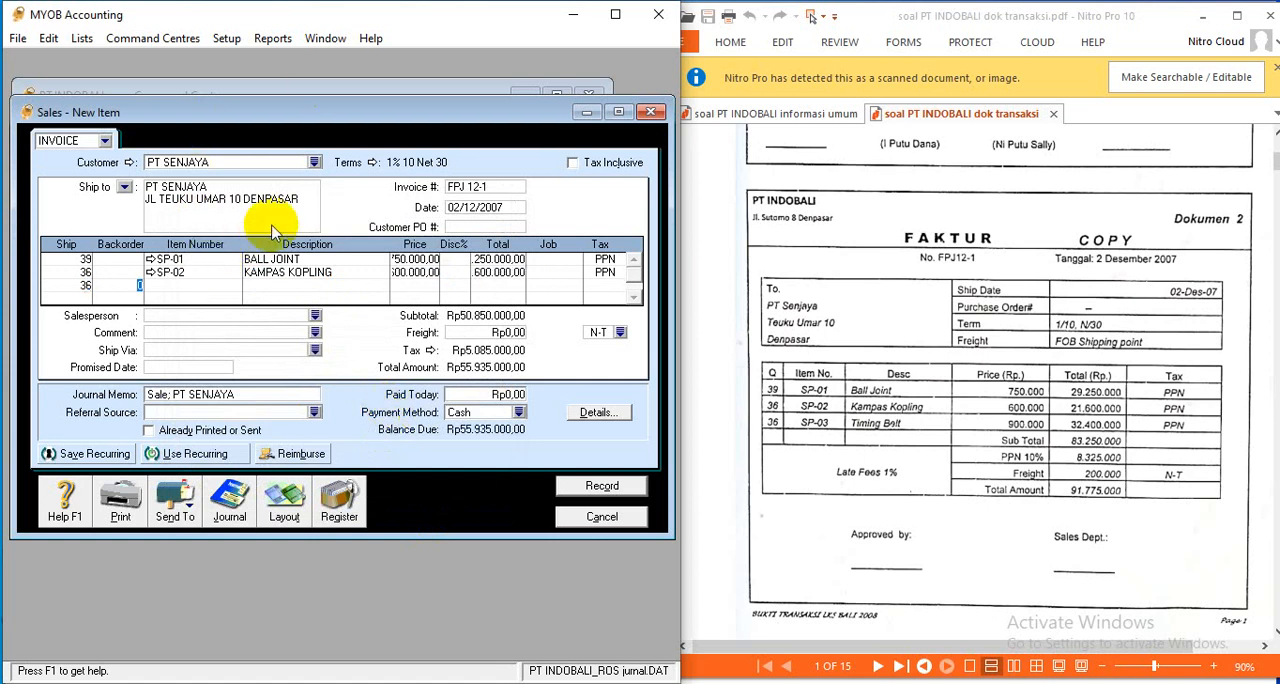
- Add an invoice line for 36 units of SP-03 TIMING BELT at a price of Rp900.000
key("Return")
key("Return")
left_click(350, 292)
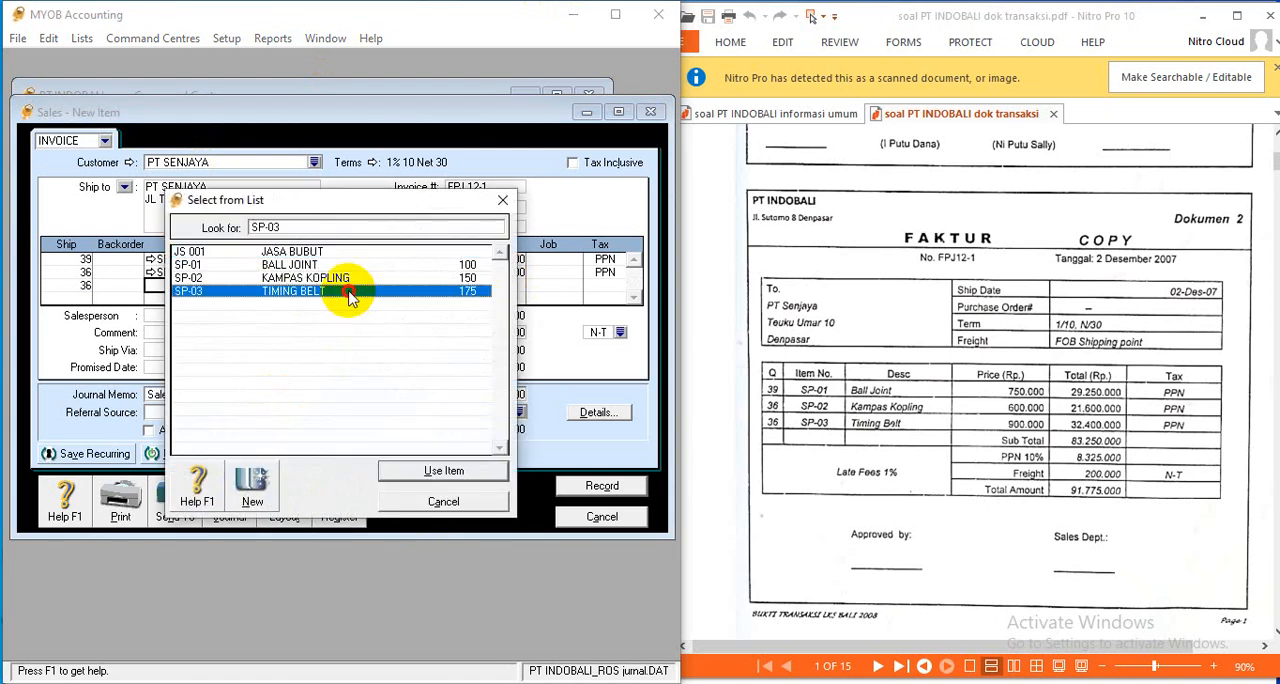
left_click(471, 476)
key("Return")
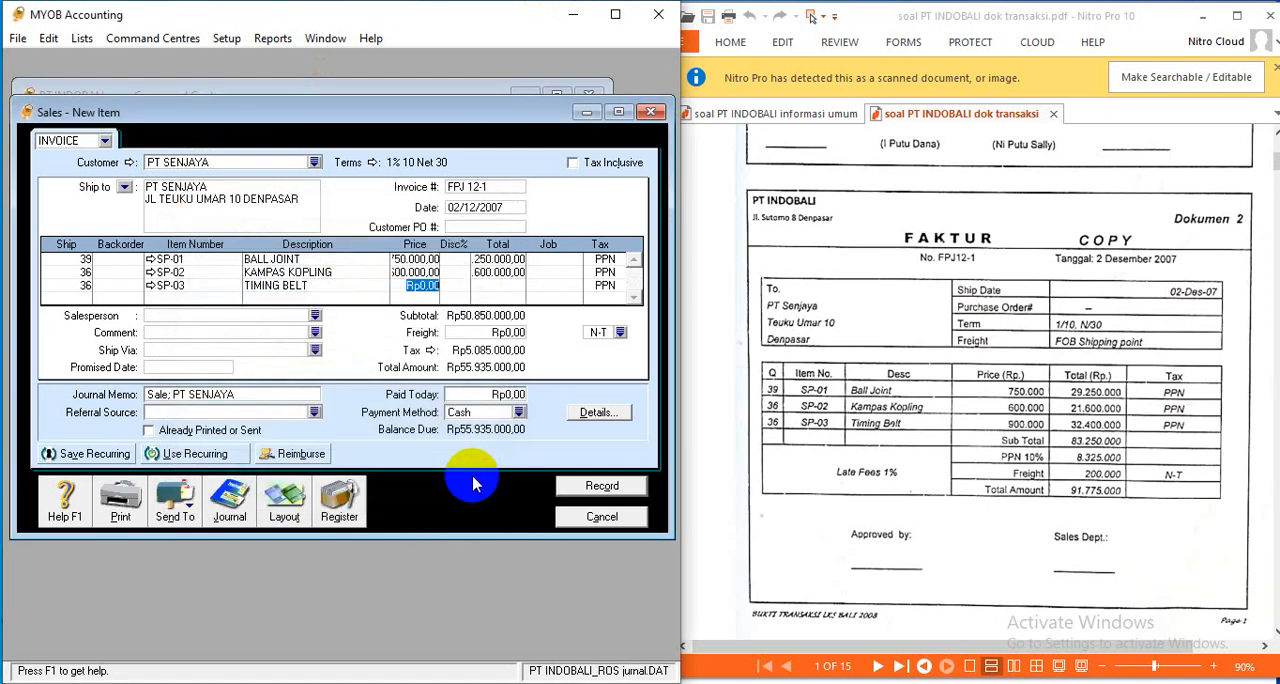
type("900000")
key("Return")
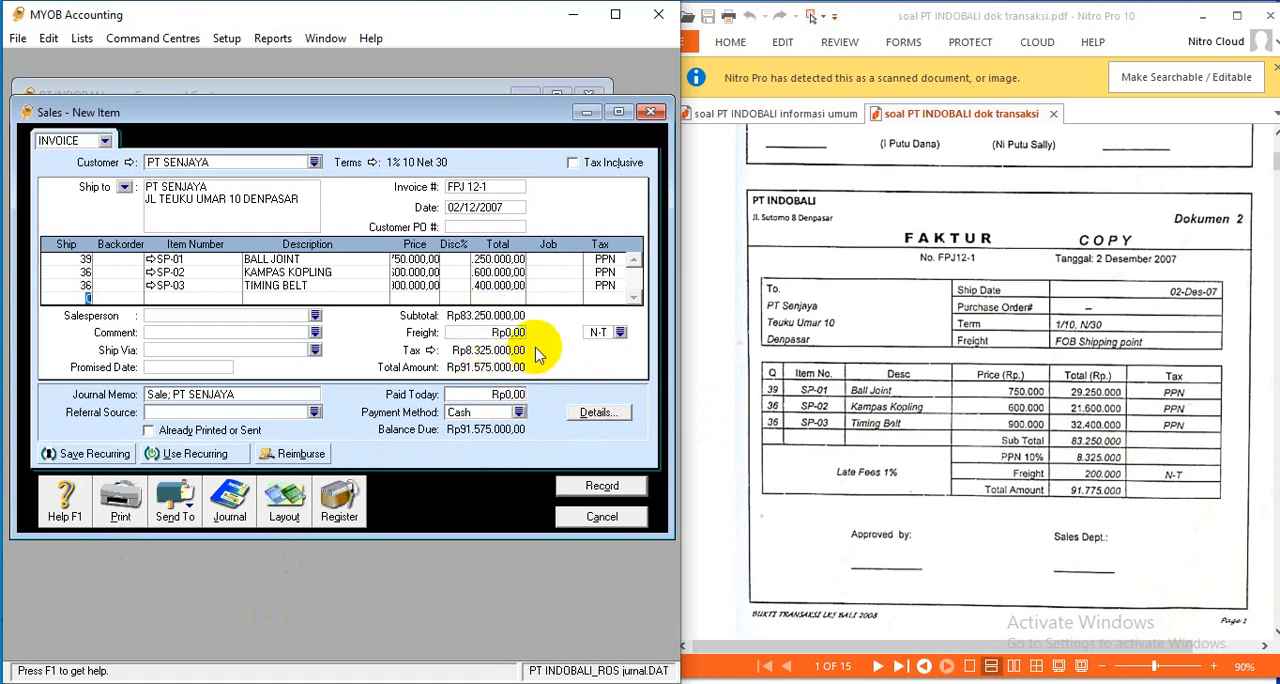
- Enter a freight charge of Rp200.000 with the N-T tax code
left_click(505, 333)
type("200000")
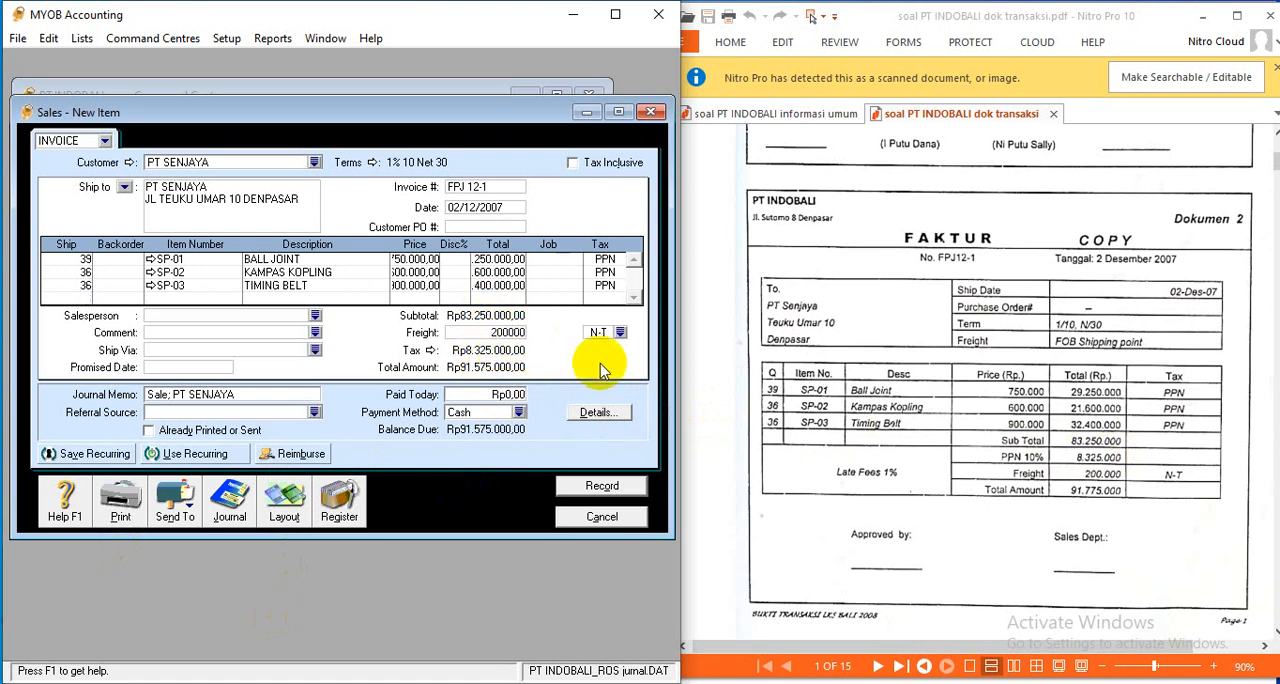
key("Tab")
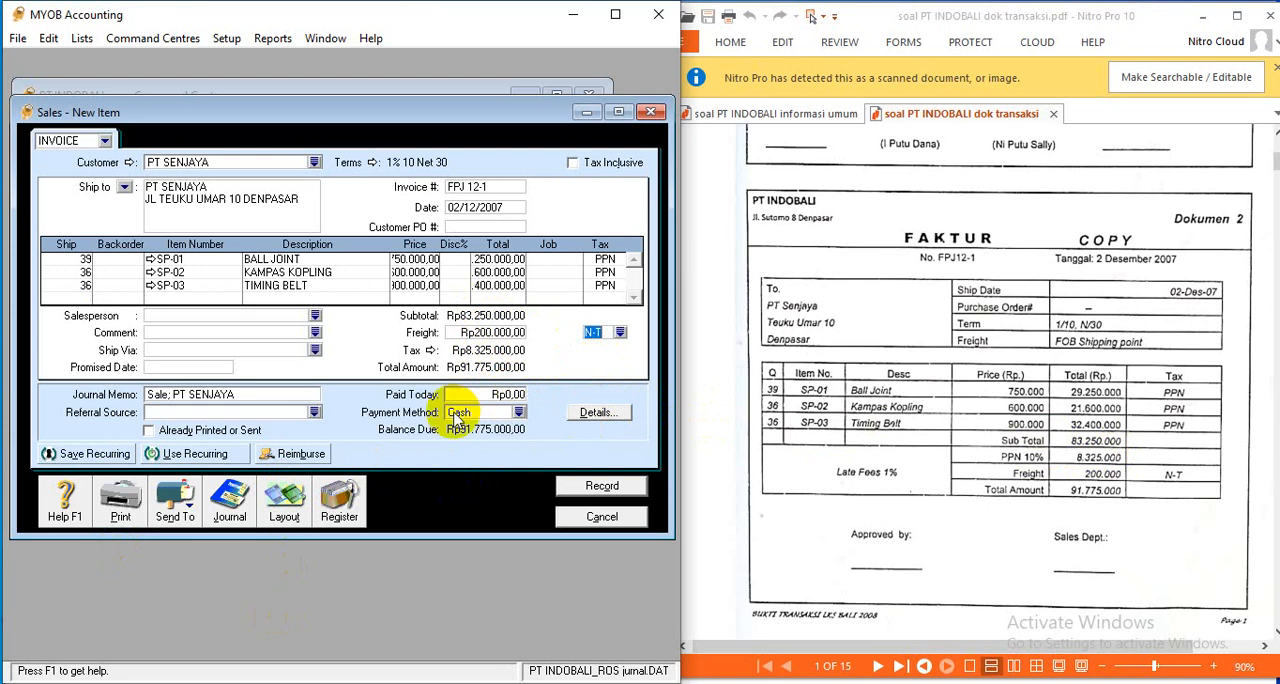
left_click(605, 337)
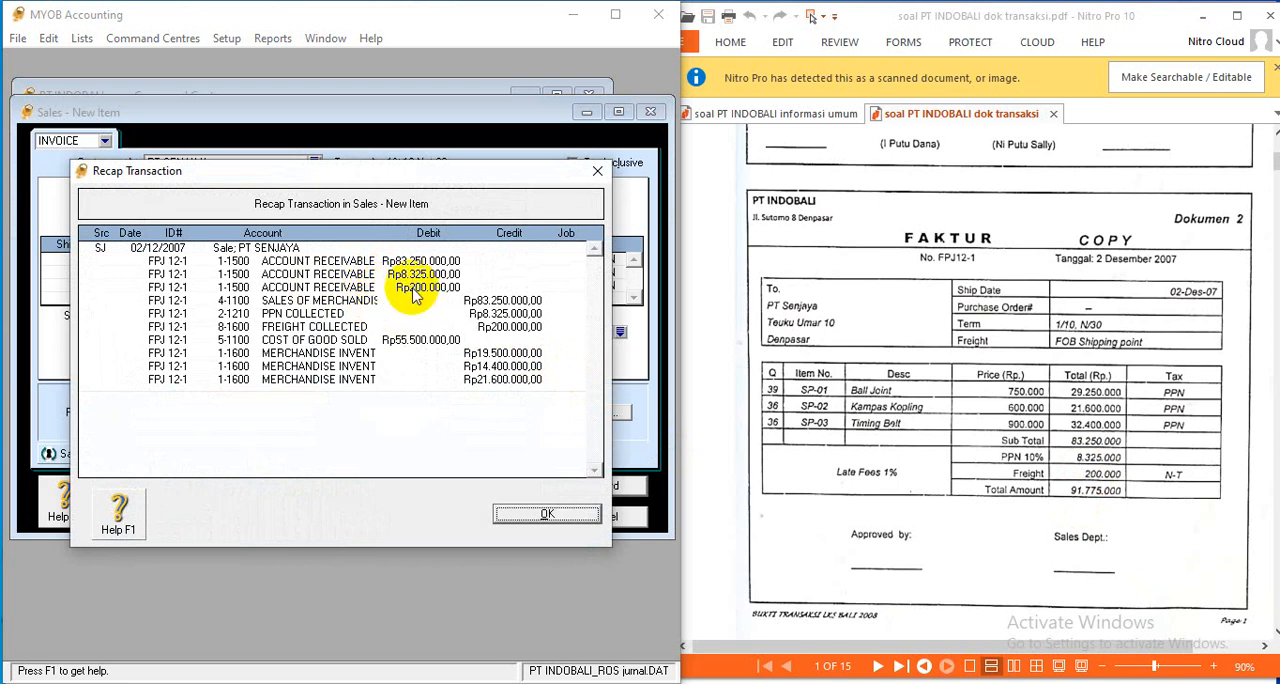
- Check the debit and credit recap of the PT SENJAYA sale, record the invoice and leave sales entry
left_click(560, 516)
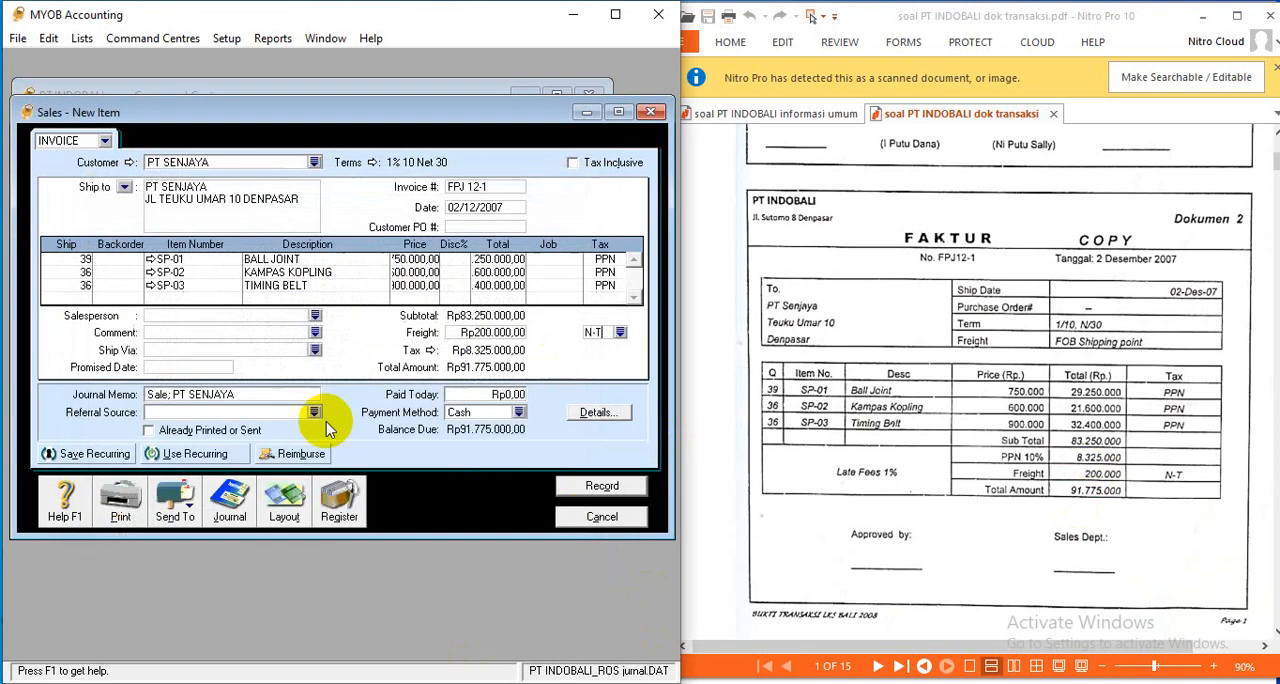
left_click(596, 488)
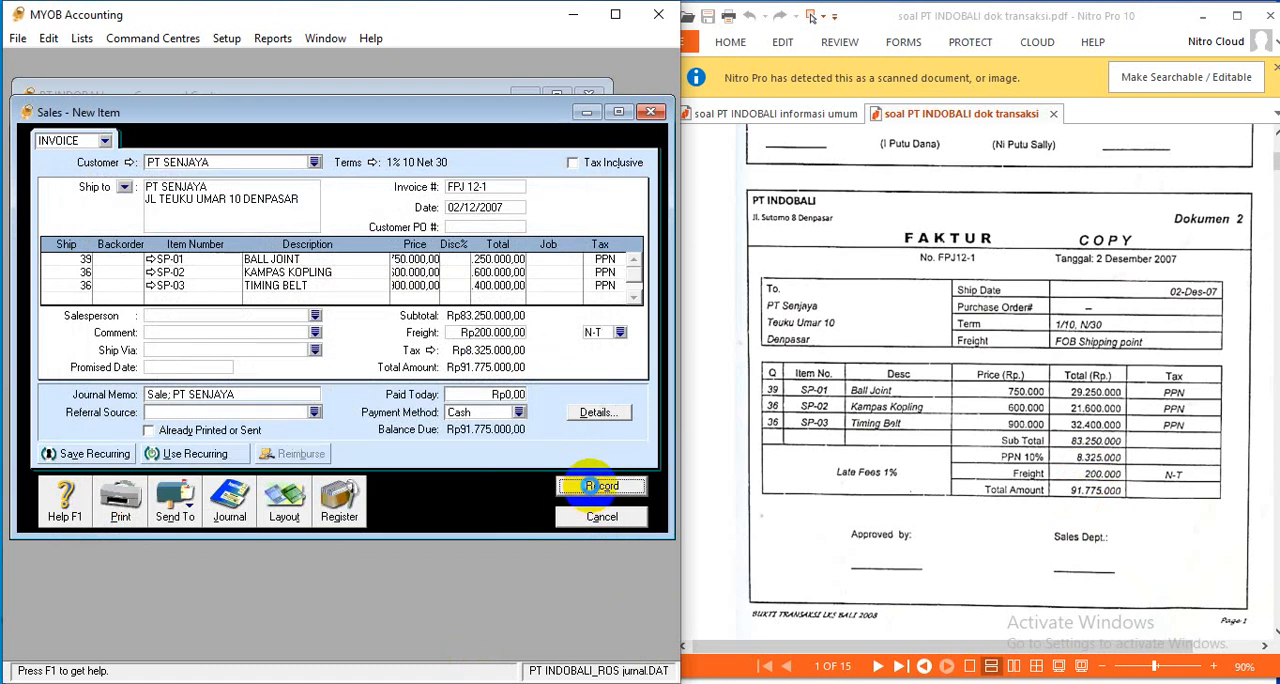
scroll(1145, 485, "down", 10)
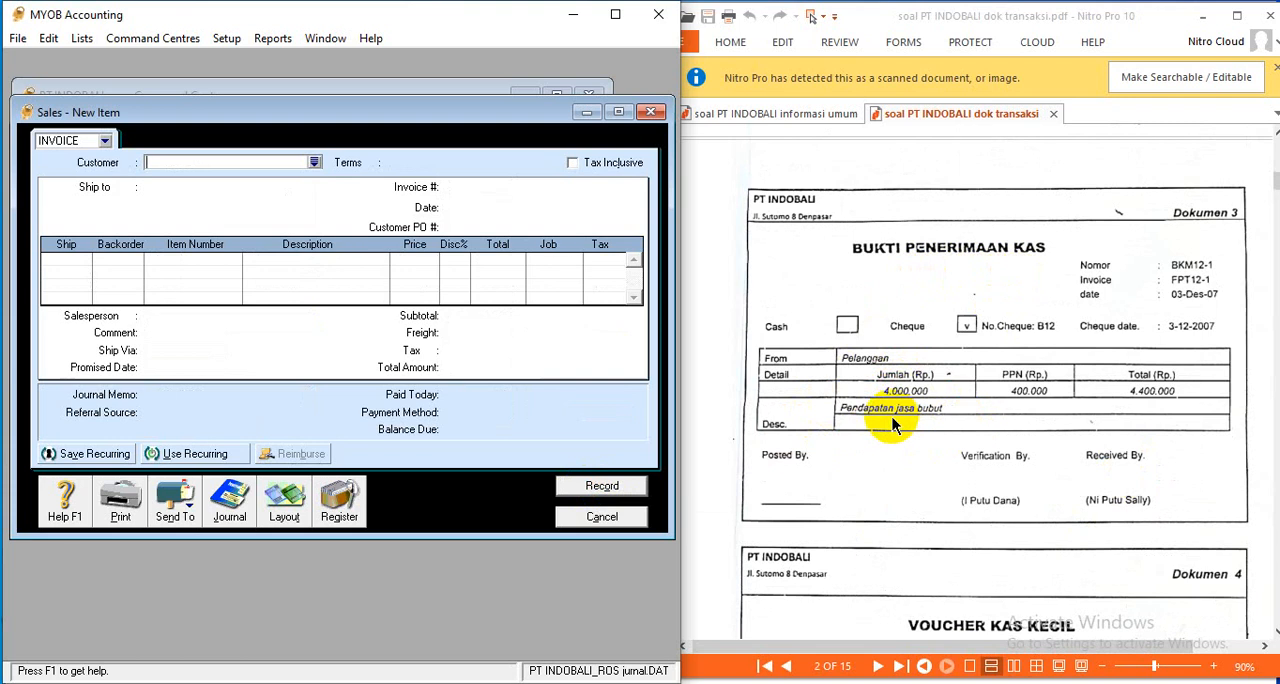
left_click(623, 516)
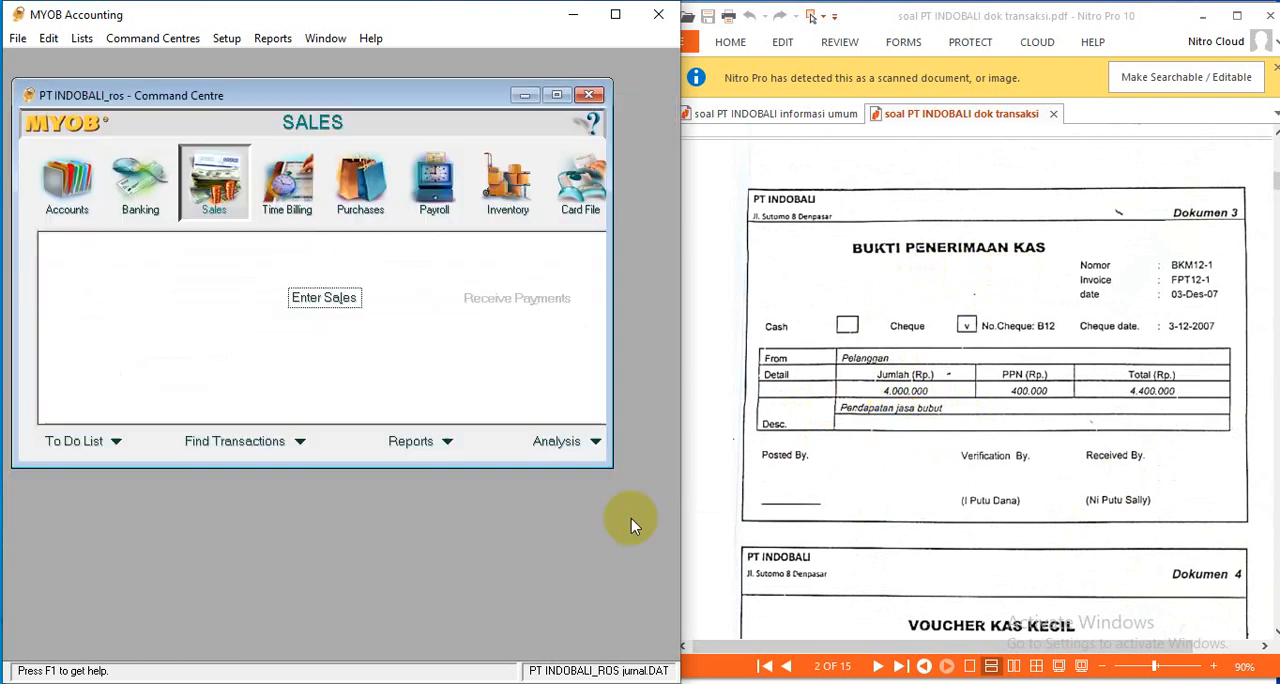
- Check the inventory items list for the jasa bubut service item needed for Dokumen 3
left_click(510, 210)
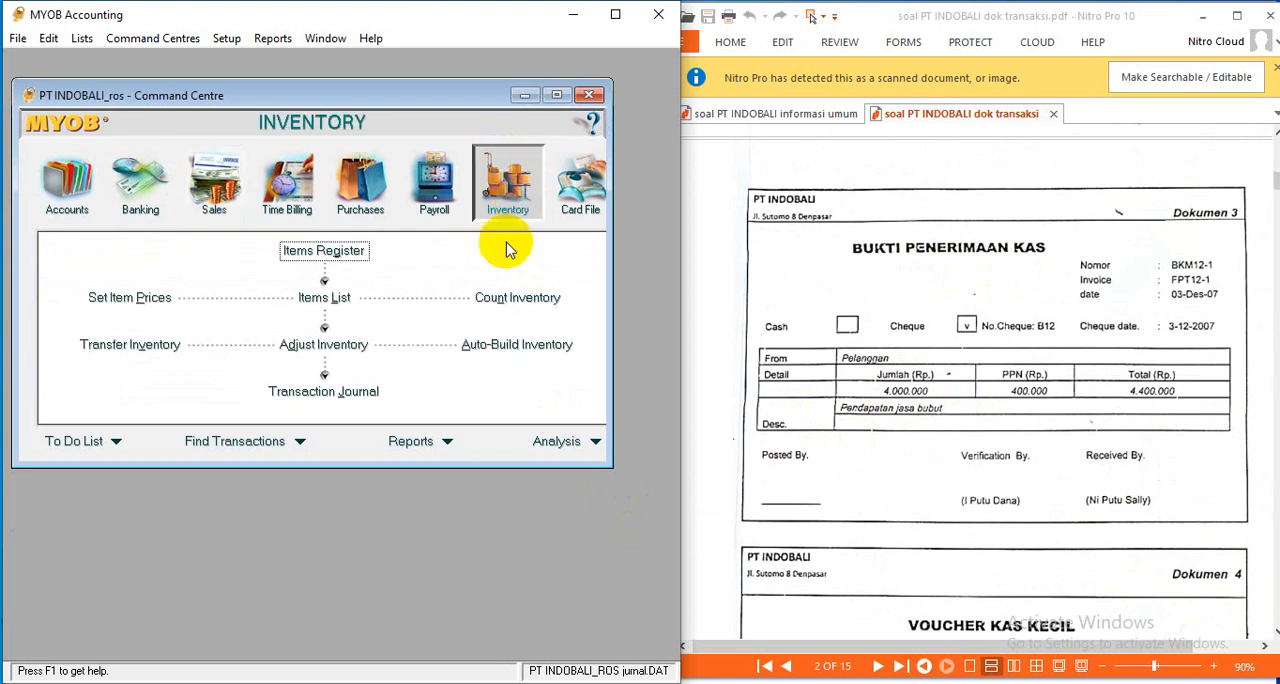
left_click(337, 300)
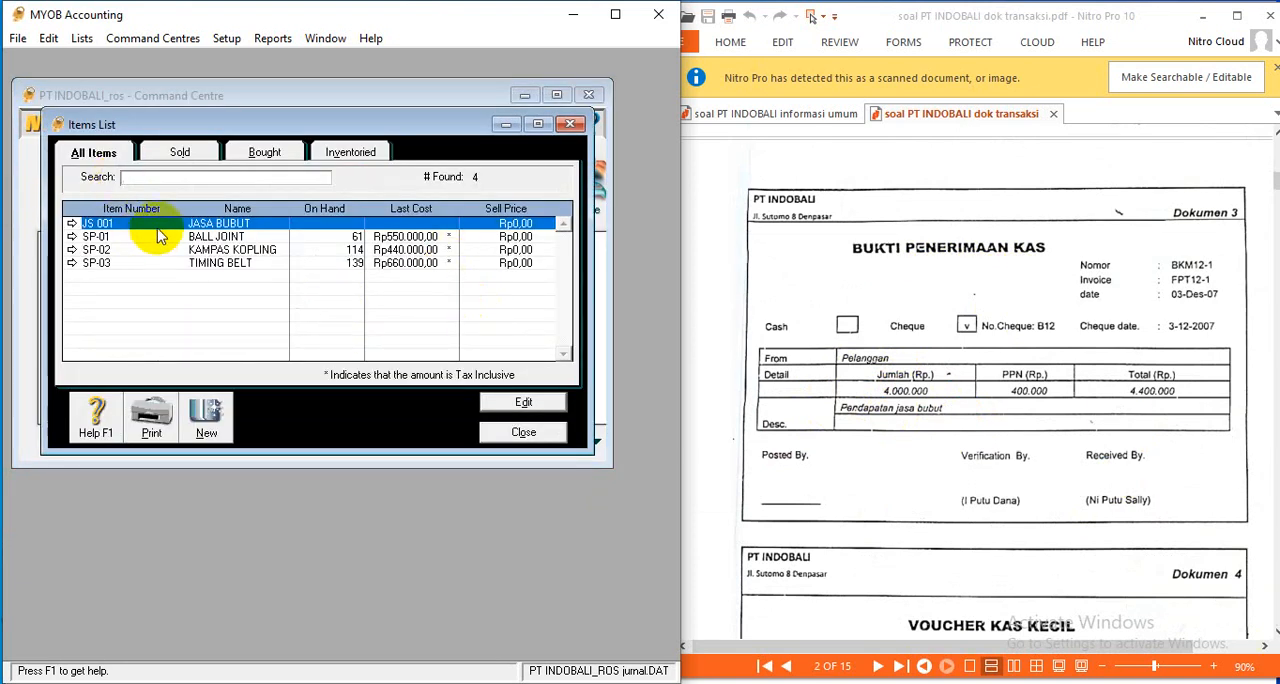
left_click(524, 431)
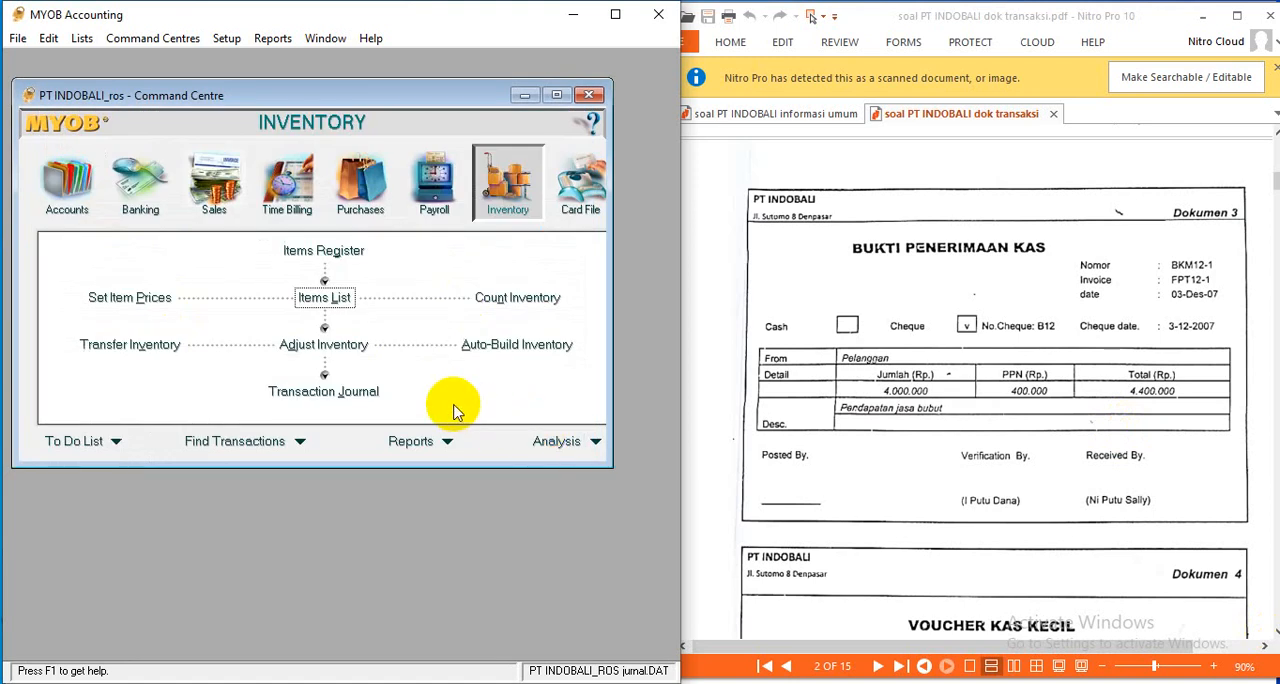
- Start a sales invoice for CUSTOMER TUNAI with invoice number BKM 12-1, dated 03/12/2007
left_click(212, 206)
left_click(333, 296)
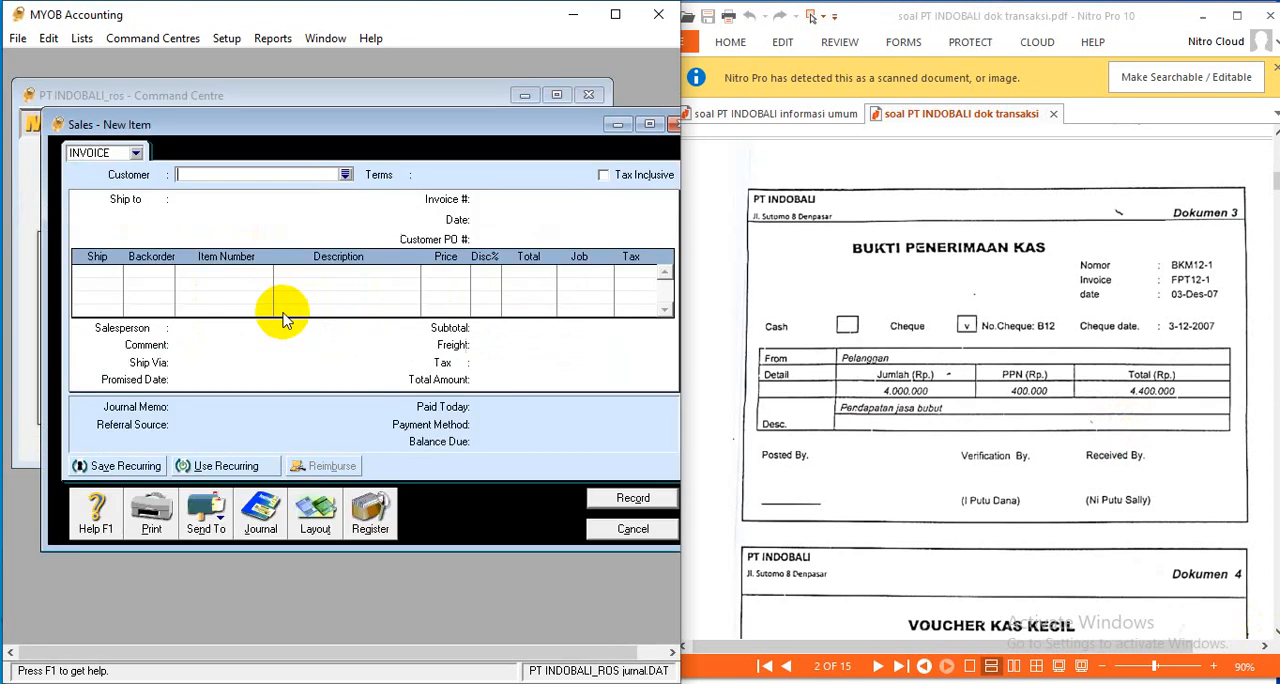
left_click(345, 175)
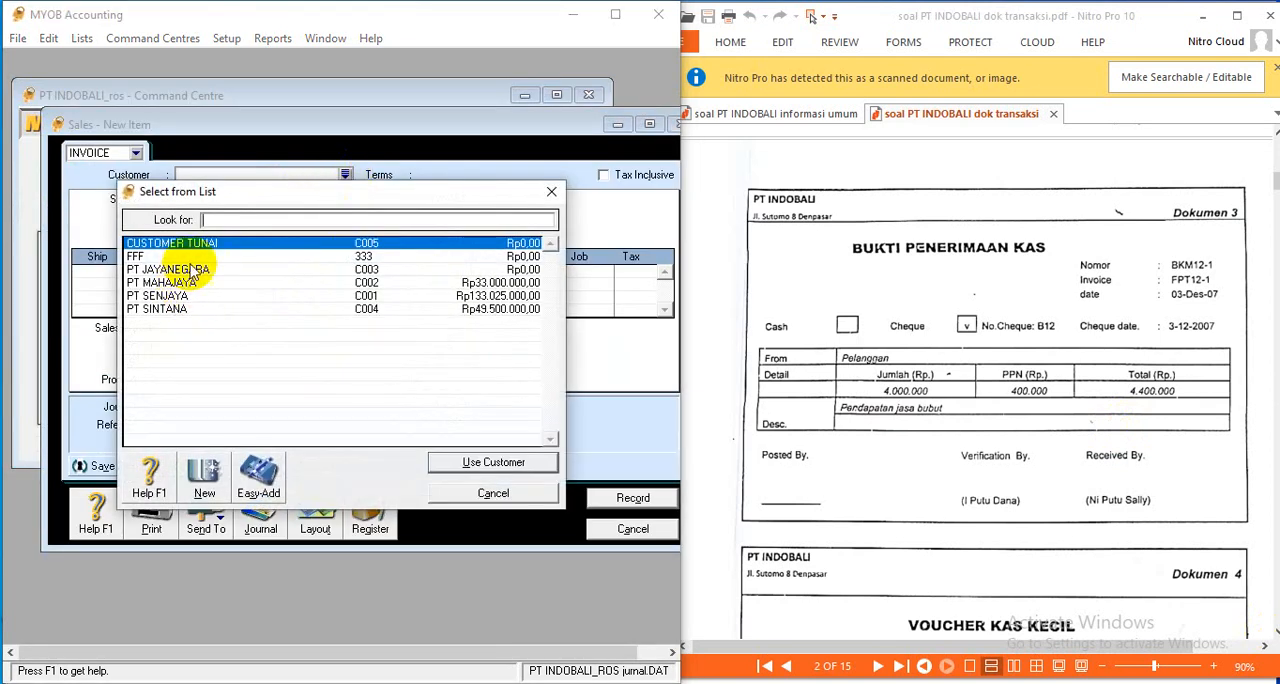
left_click(490, 466)
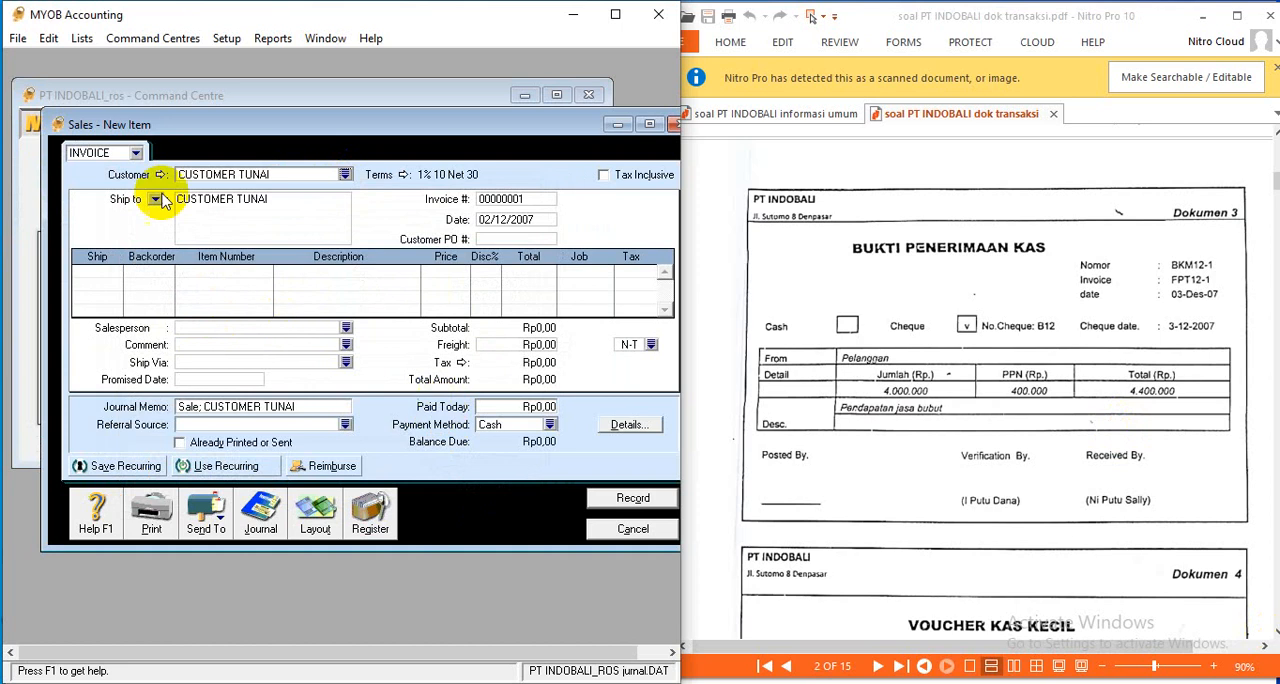
left_click(526, 200)
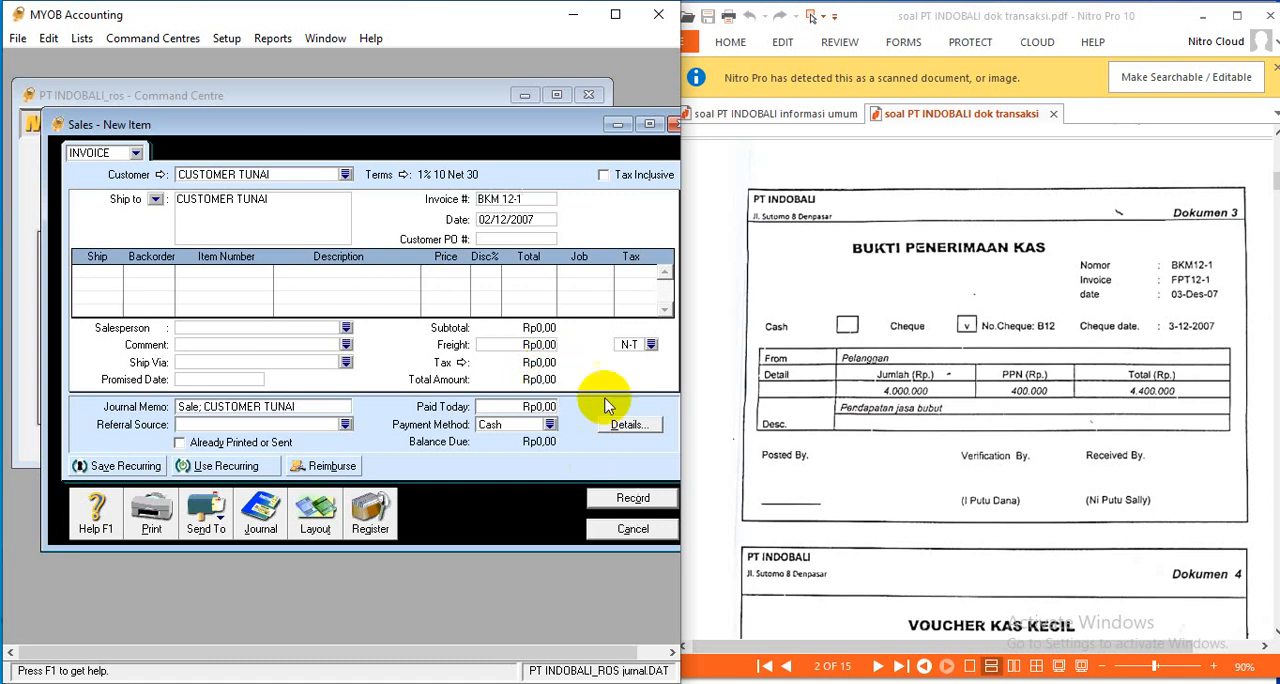
left_click(503, 220)
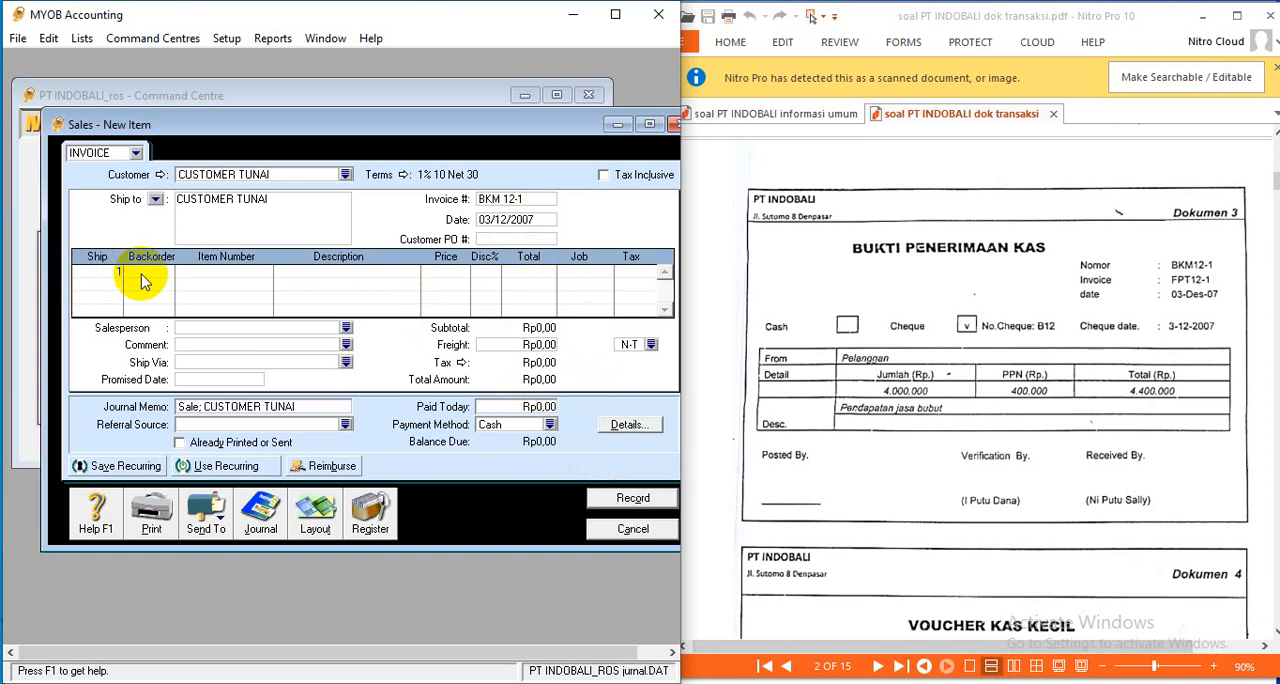
- Add an invoice line for 1 unit of JS 001 JASA BUBUT at a price of Rp4.000.000
key("Tab")
key("Tab")
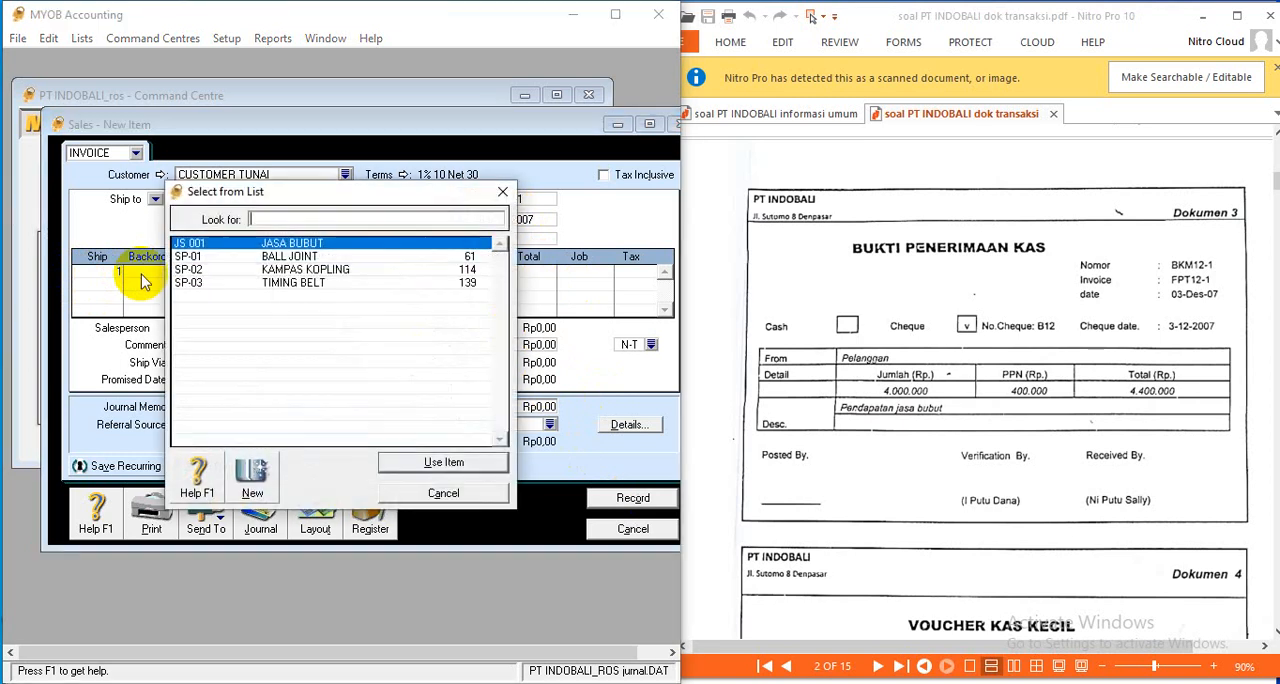
left_click(443, 461)
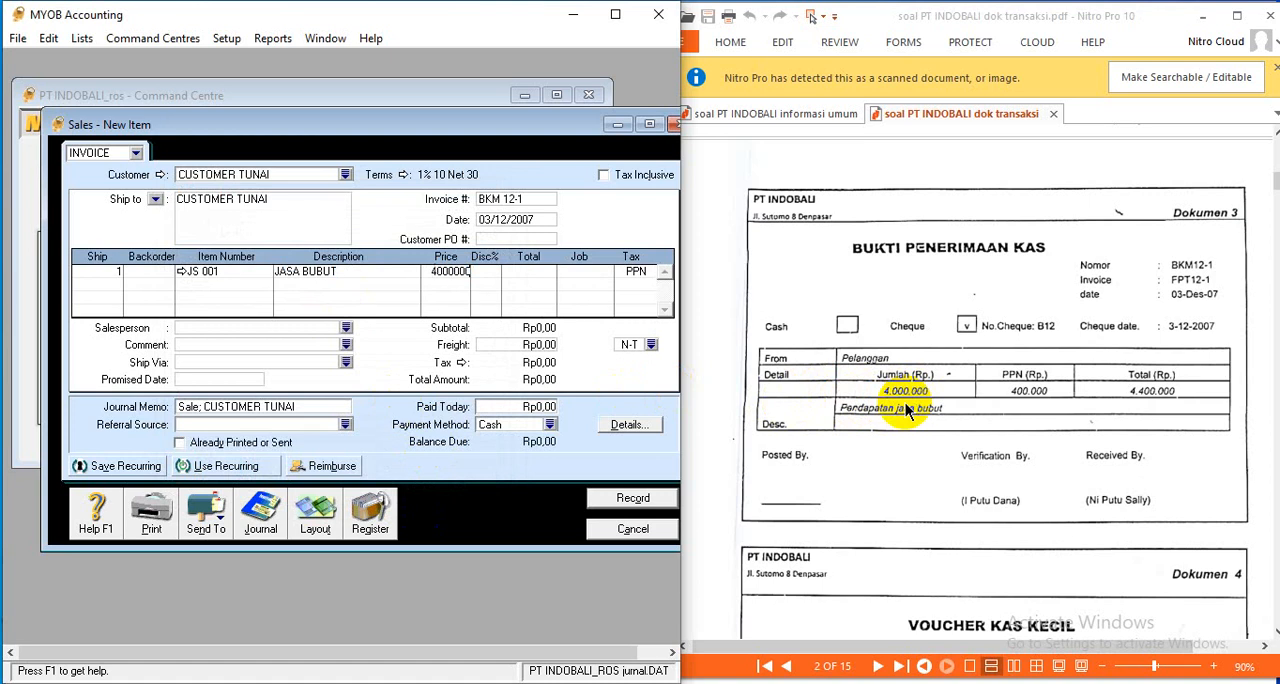
key("Return")
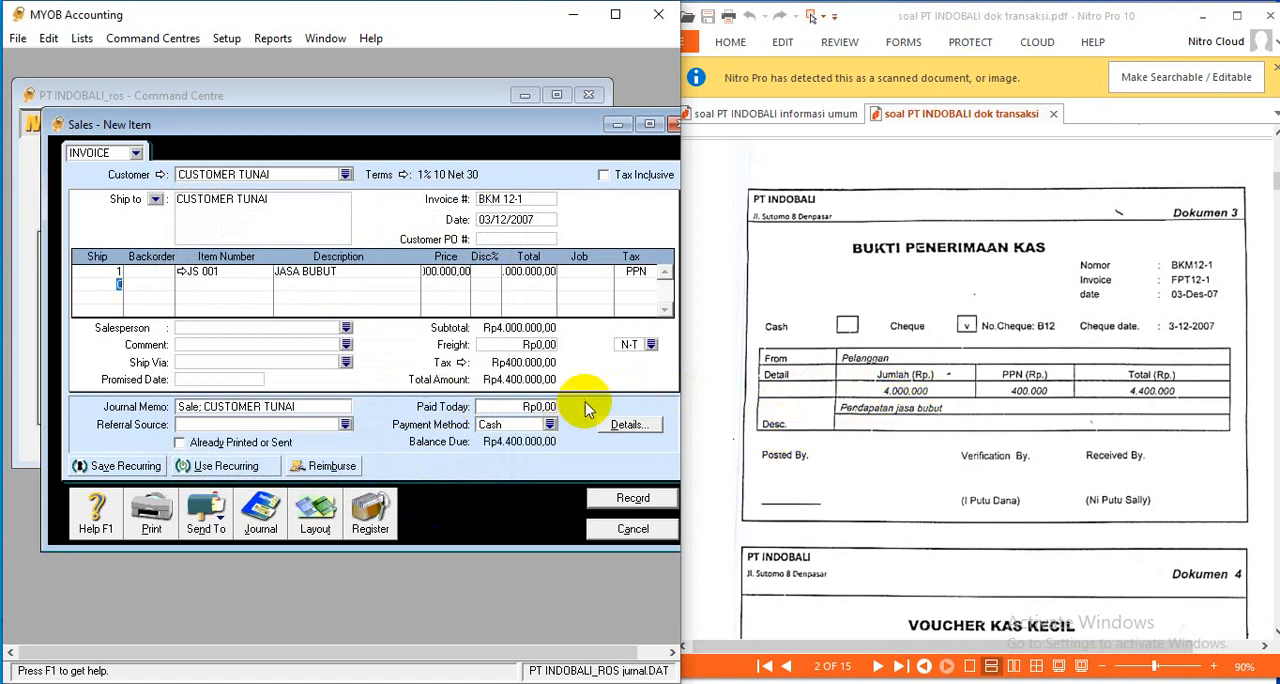
- Enter Rp4.400.000 as the amount paid today on the invoice, with Cheque as the payment method
double_click(535, 407)
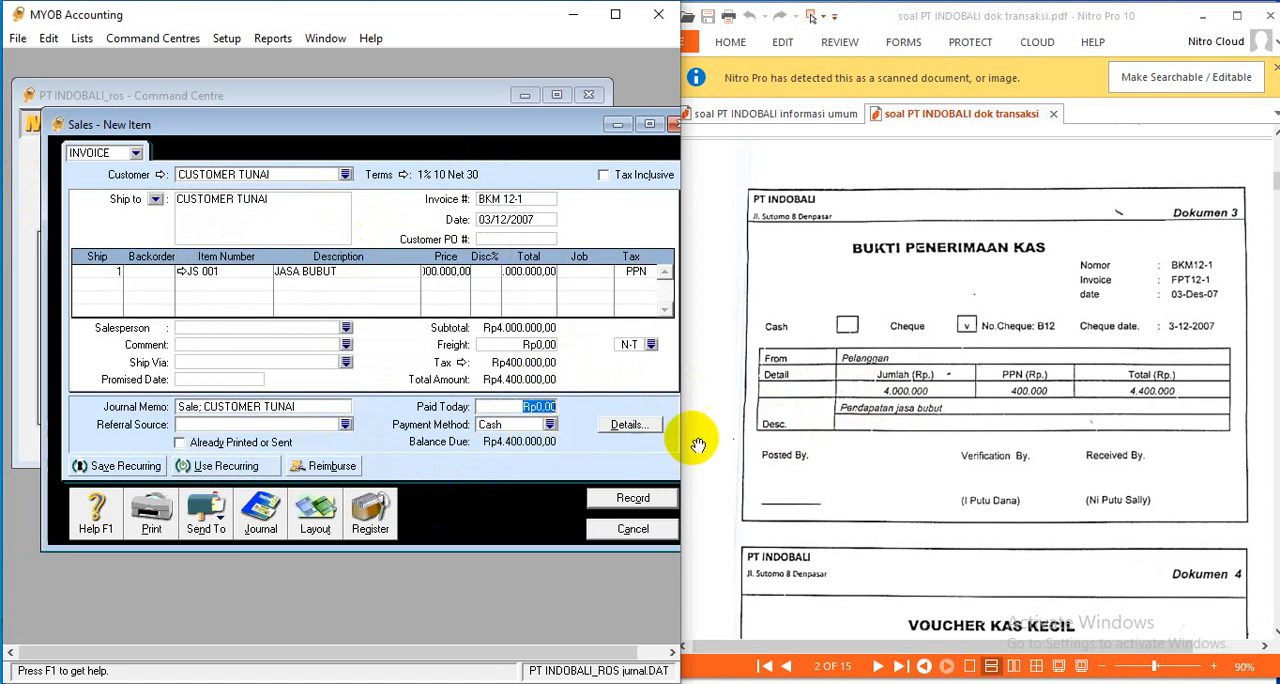
type("4400000")
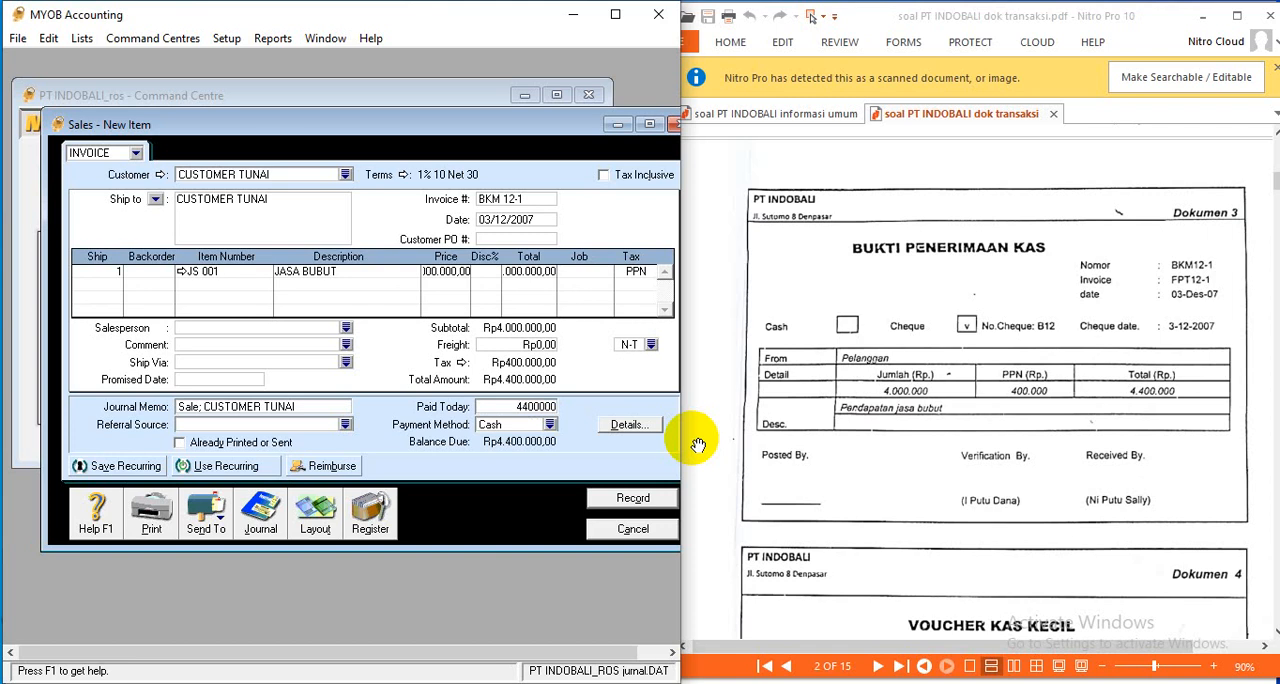
key("Tab")
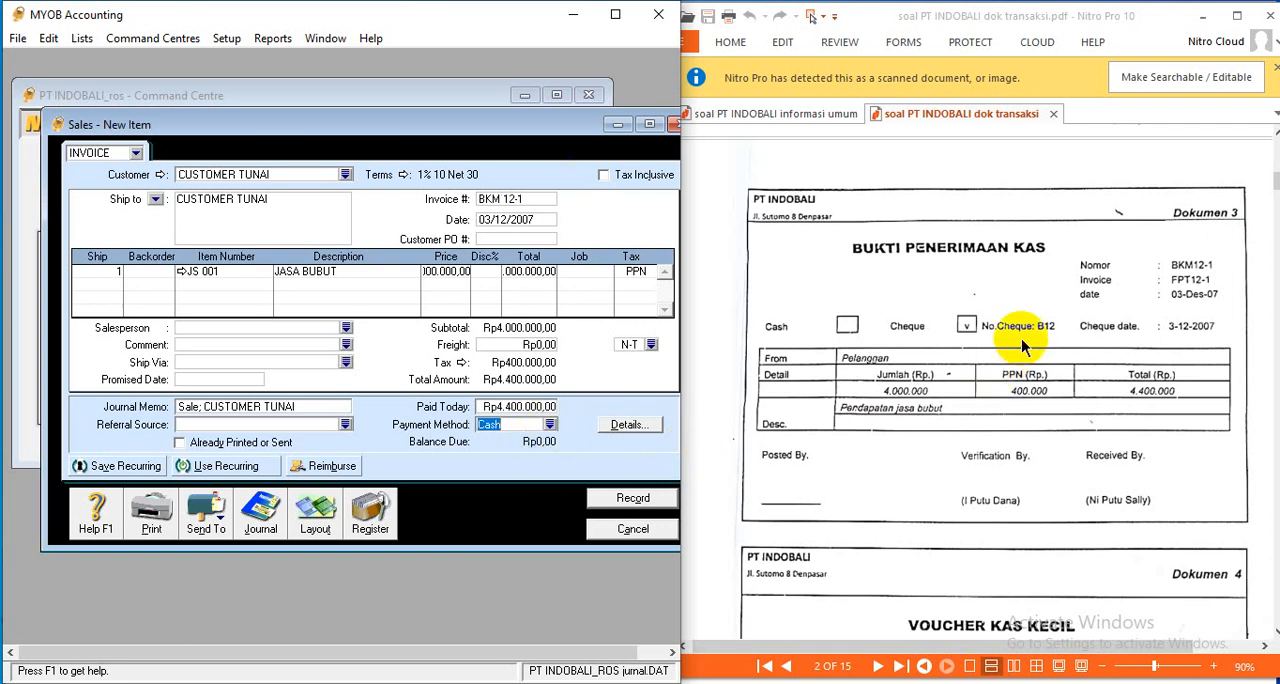
left_click(550, 424)
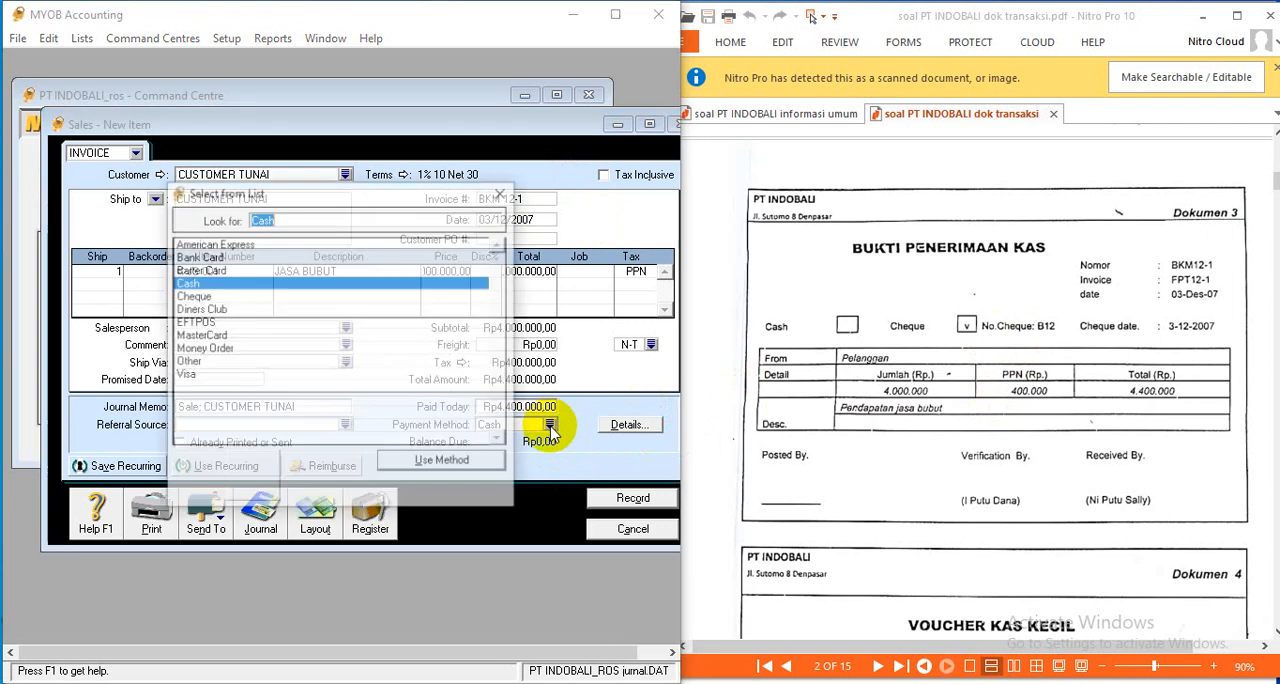
left_click(213, 296)
left_click(452, 462)
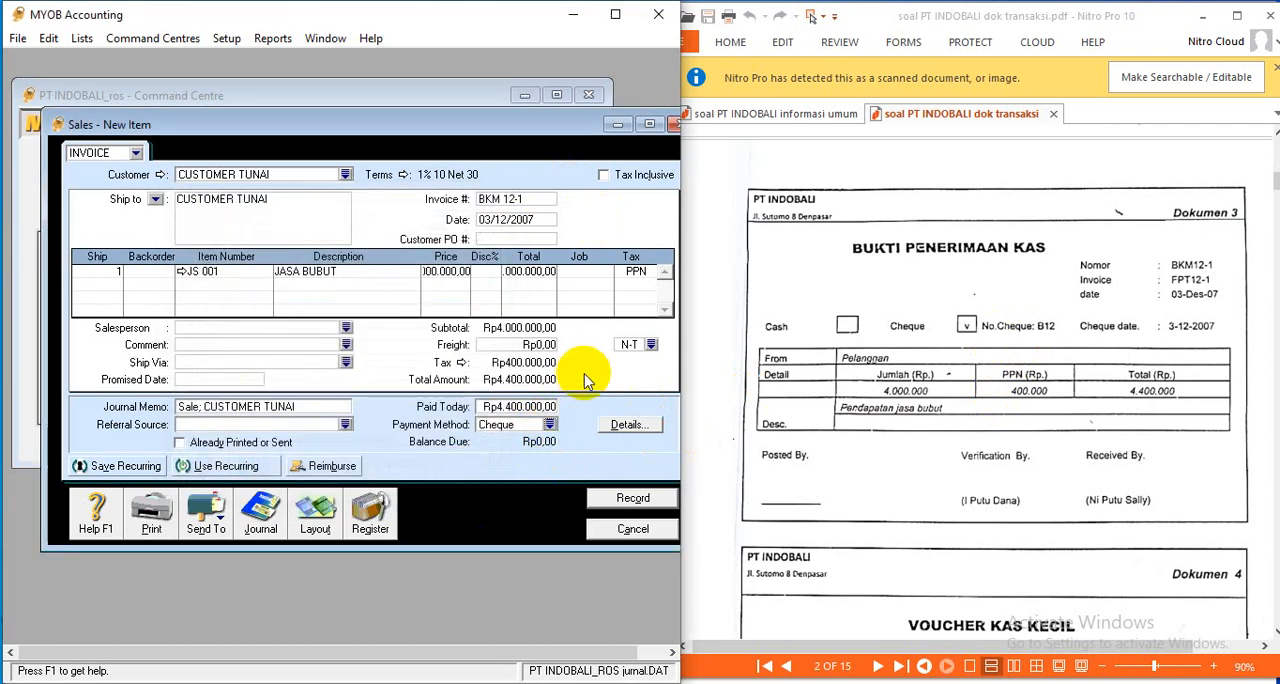
- Check the debit and credit recap of the CUSTOMER TUNAI sale and record the invoice
key("ctrl+r")
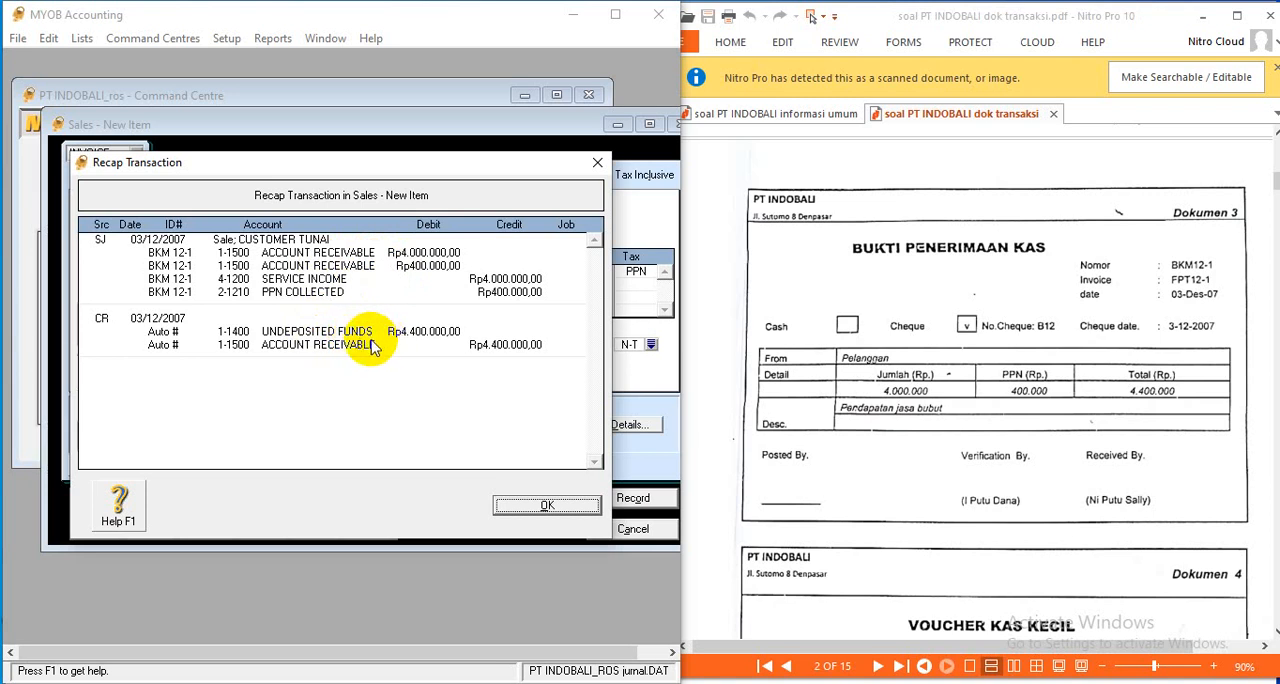
left_click(552, 508)
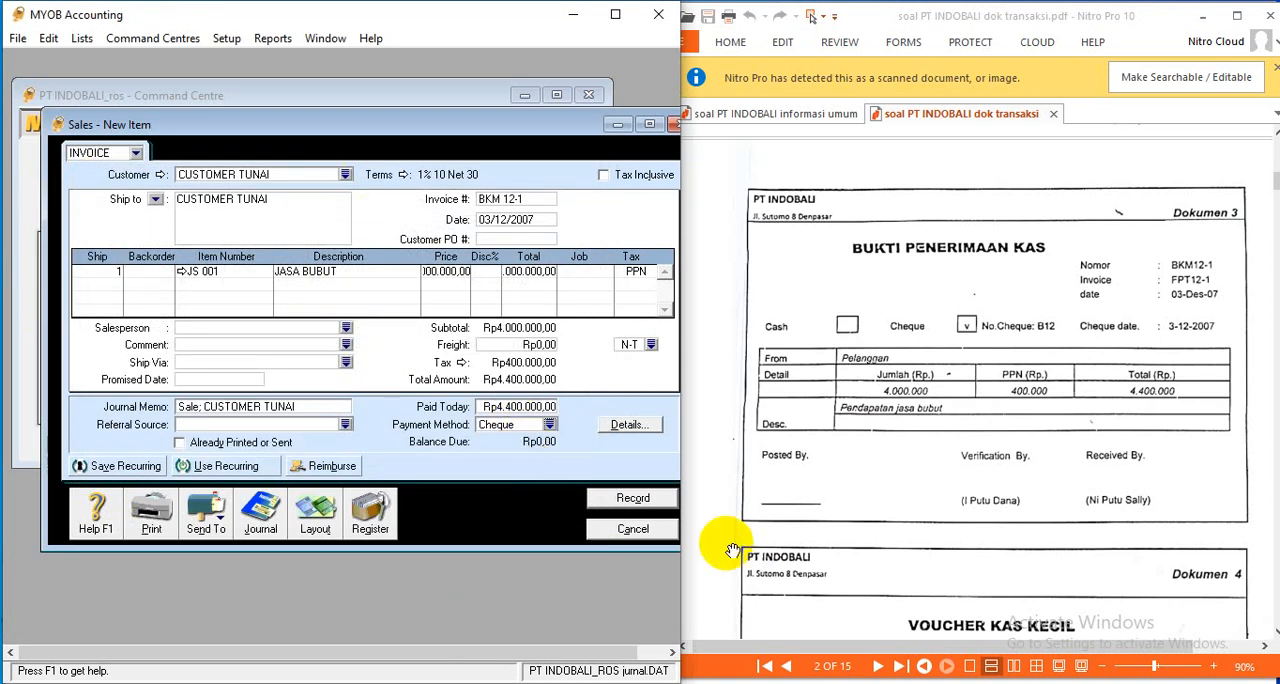
left_click(634, 499)
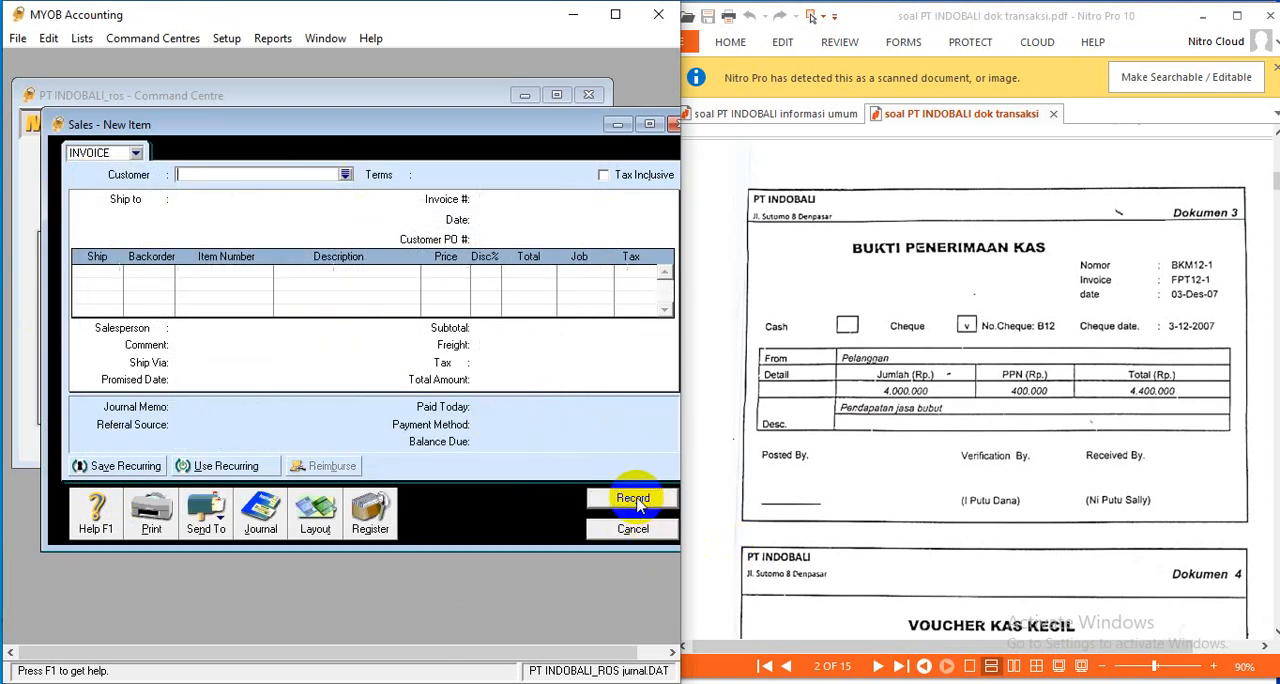
- Read the Dokumen 4 petty cash voucher in the scanned PDF and leave sales entry
left_click_drag(42, 186, 10, 184)
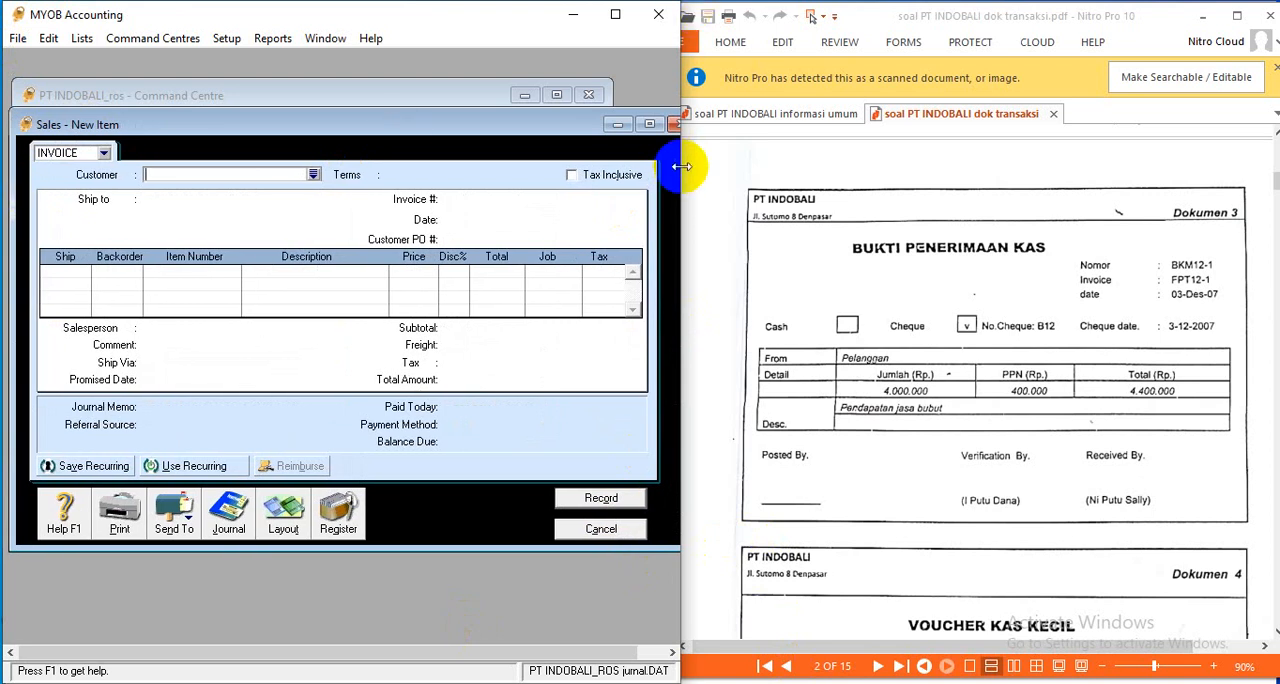
mouse_move(679, 165)
left_mouse_down()
mouse_move(723, 171)
mouse_move(662, 181)
mouse_move(681, 171)
mouse_move(670, 173)
left_mouse_up()
scroll(1019, 395, "down", 3)
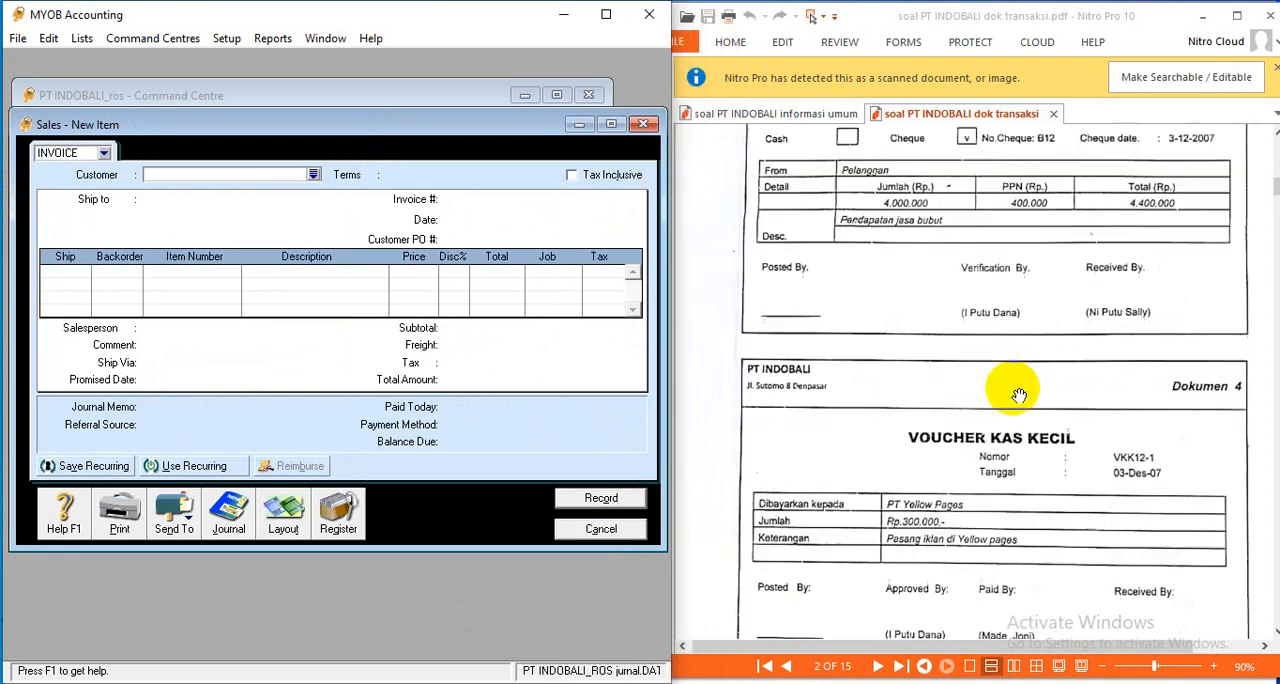
scroll(1019, 395, "up", 3)
scroll(1015, 393, "down", 3)
scroll(1012, 394, "down", 3)
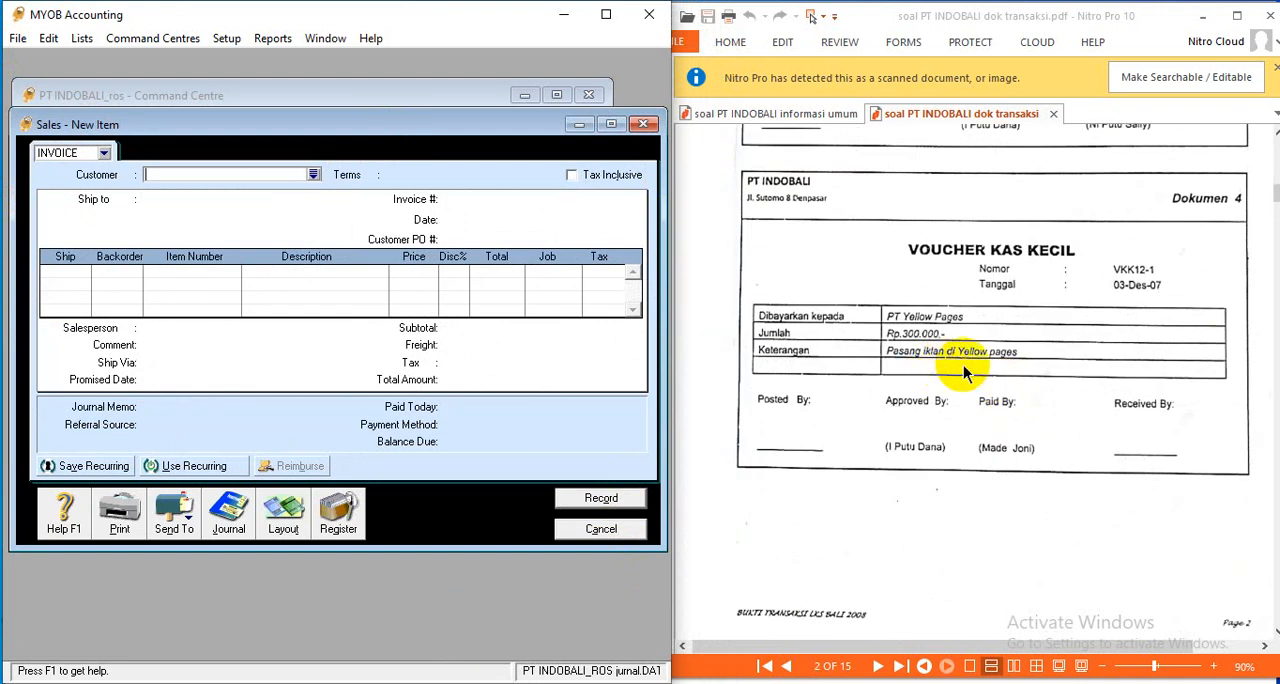
left_click(616, 535)
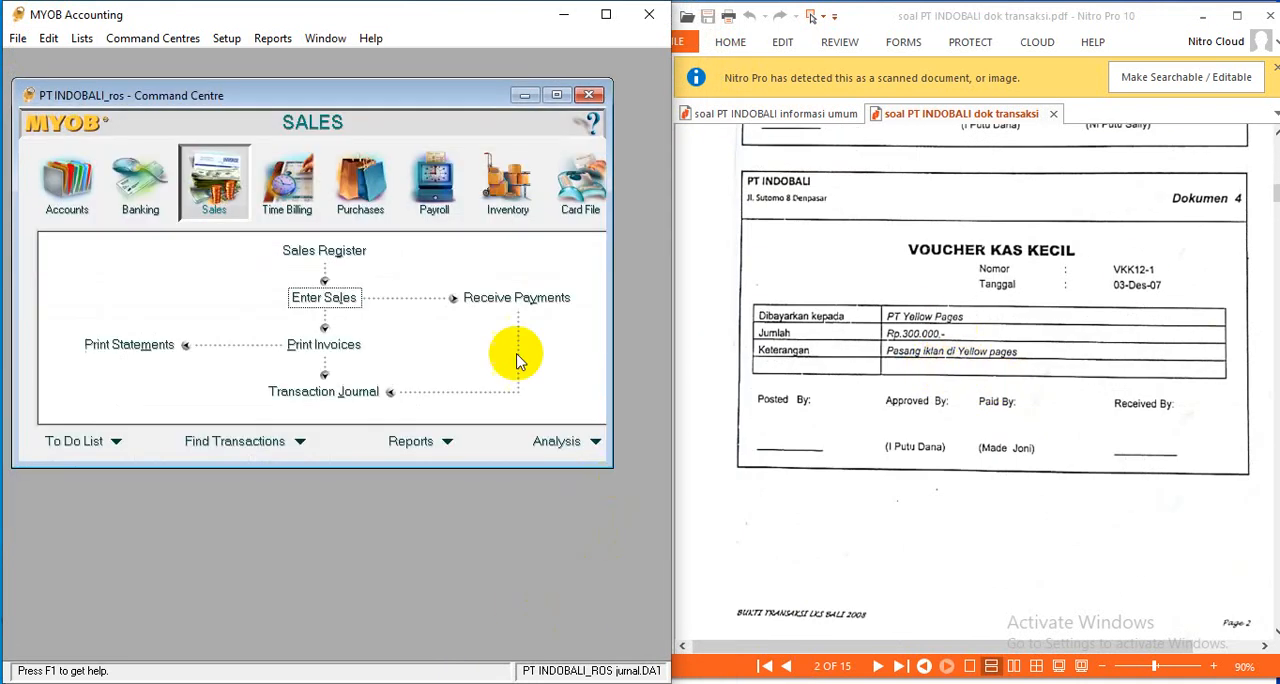
- Start a Spend Money transaction paid from the PETTY CASH account
left_click(142, 187)
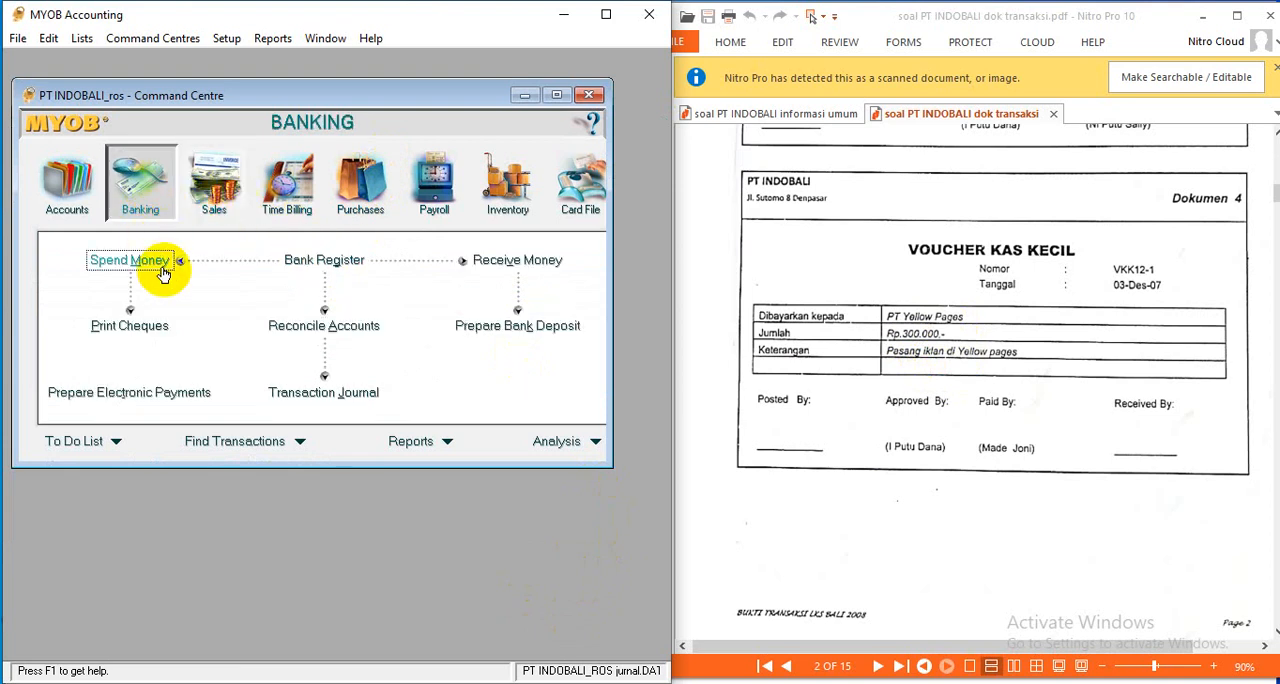
left_click(163, 264)
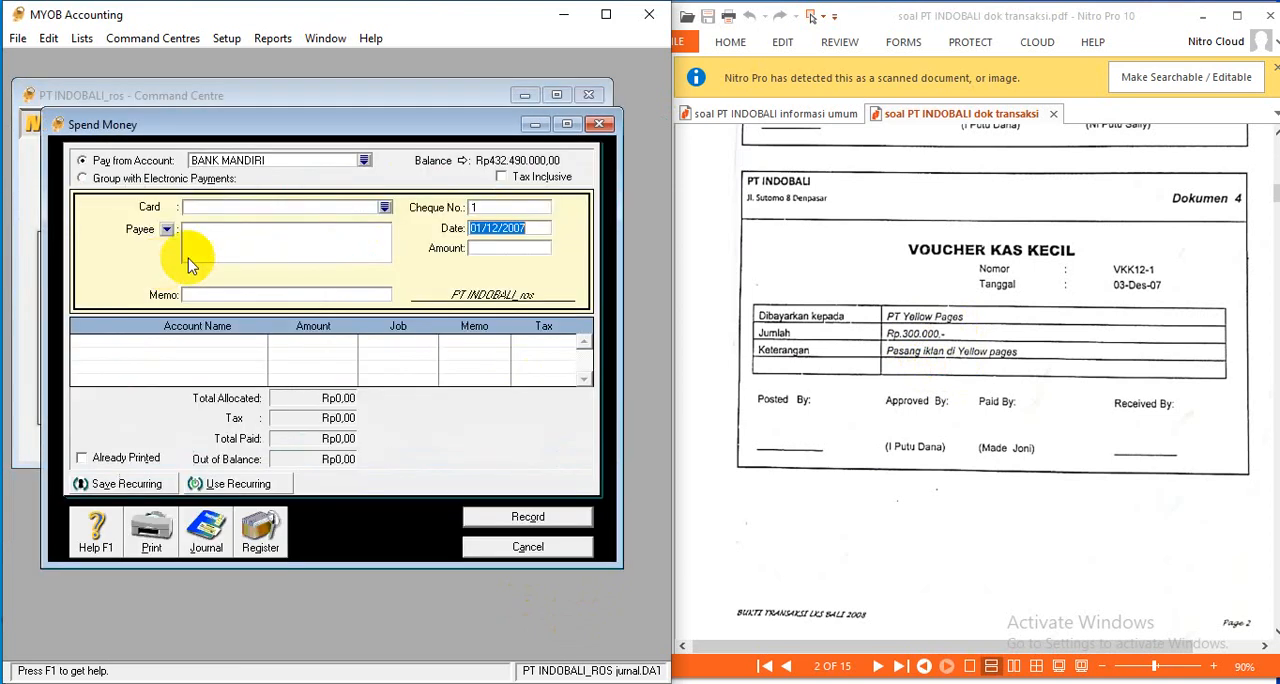
left_click(364, 160)
left_click(262, 279)
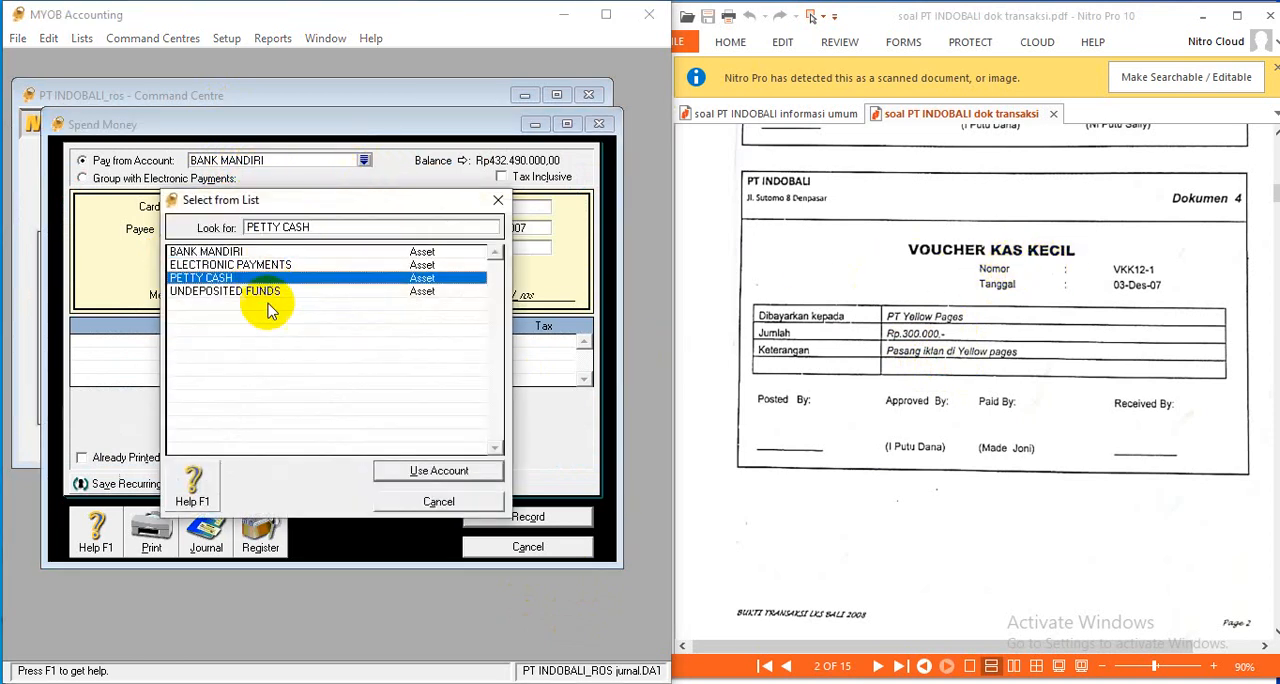
left_click(456, 472)
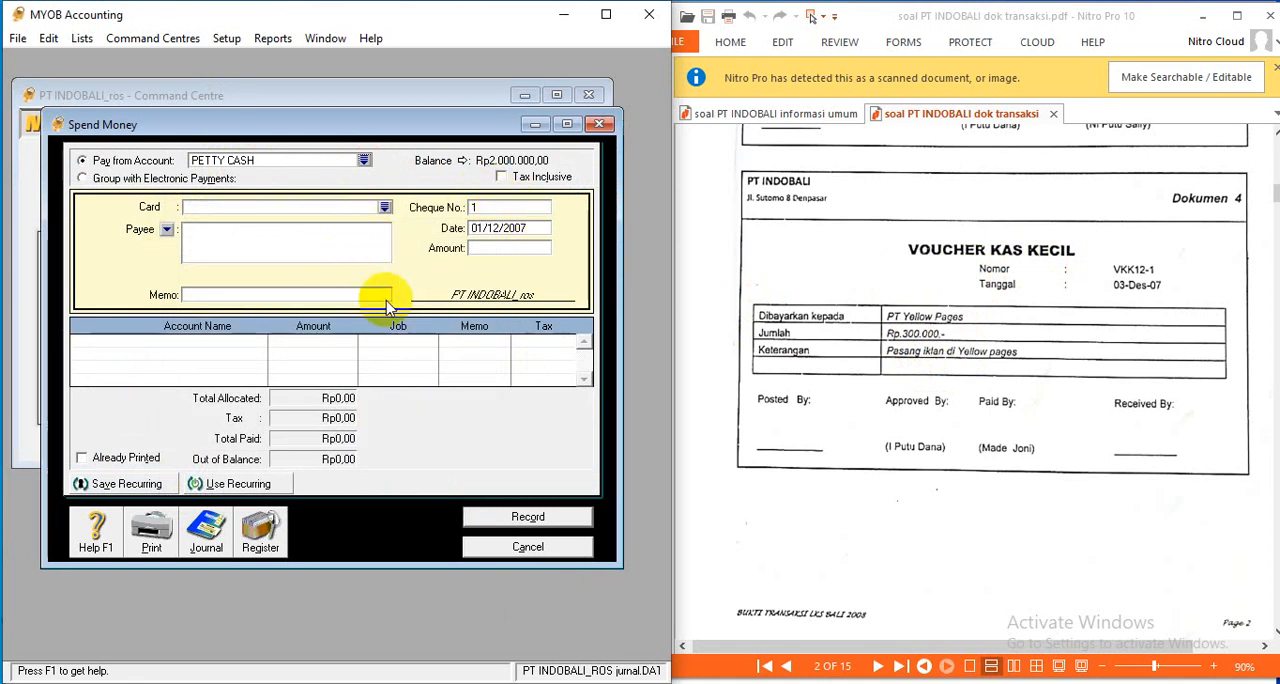
- Set the payment's cheque number to VKK 12-1 and its date to 03/12/2007
left_click(482, 207)
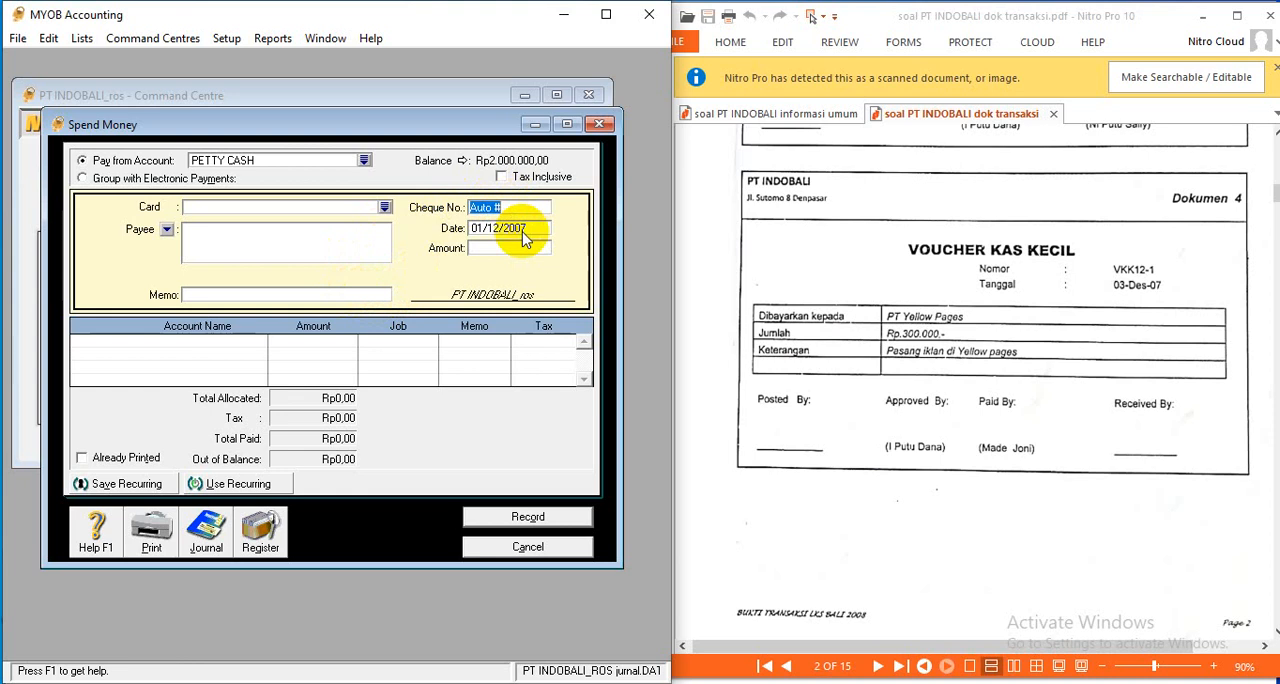
type("VKK 12-1")
left_click(522, 231)
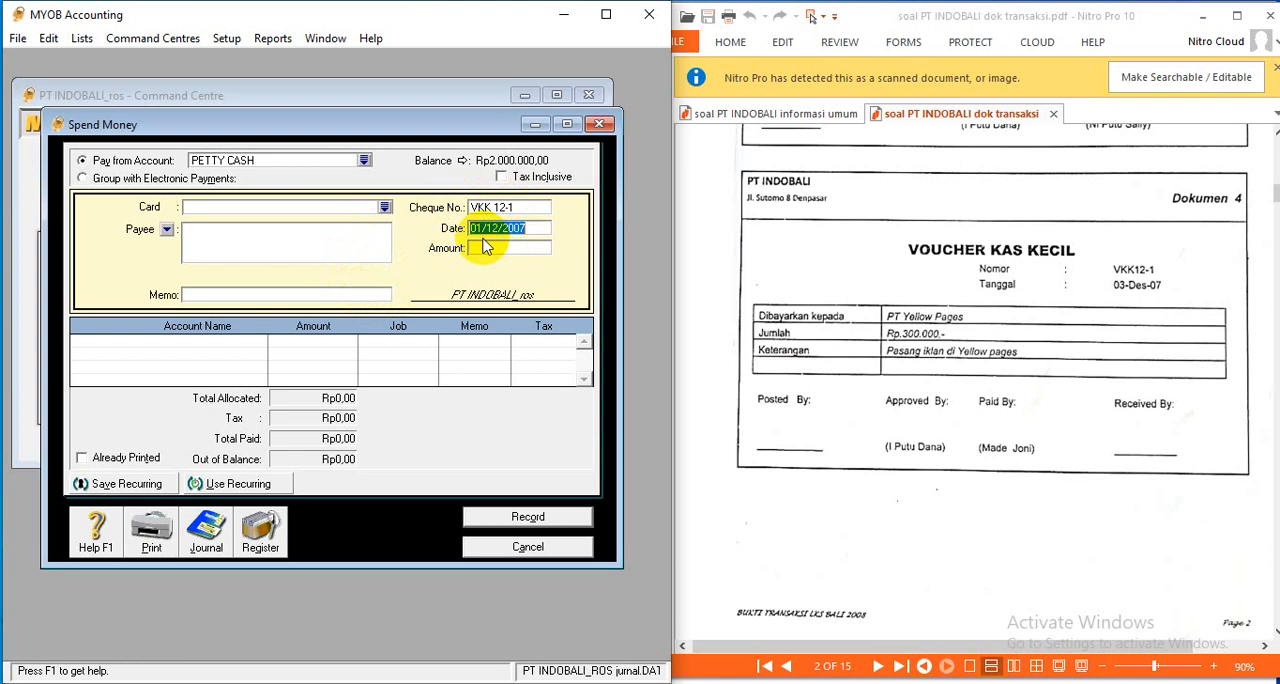
type("03")
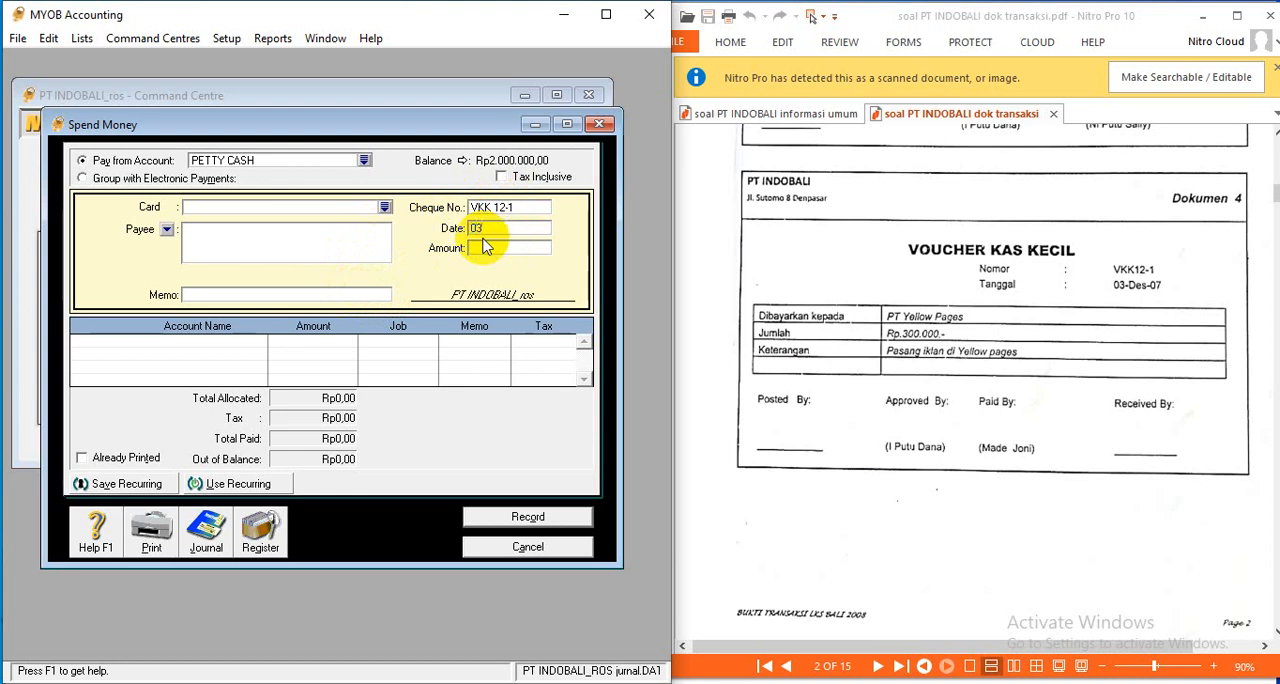
type("/12/2007")
- Enter a payment amount of Rp300.000 with the memo IKLAN
left_click(487, 247)
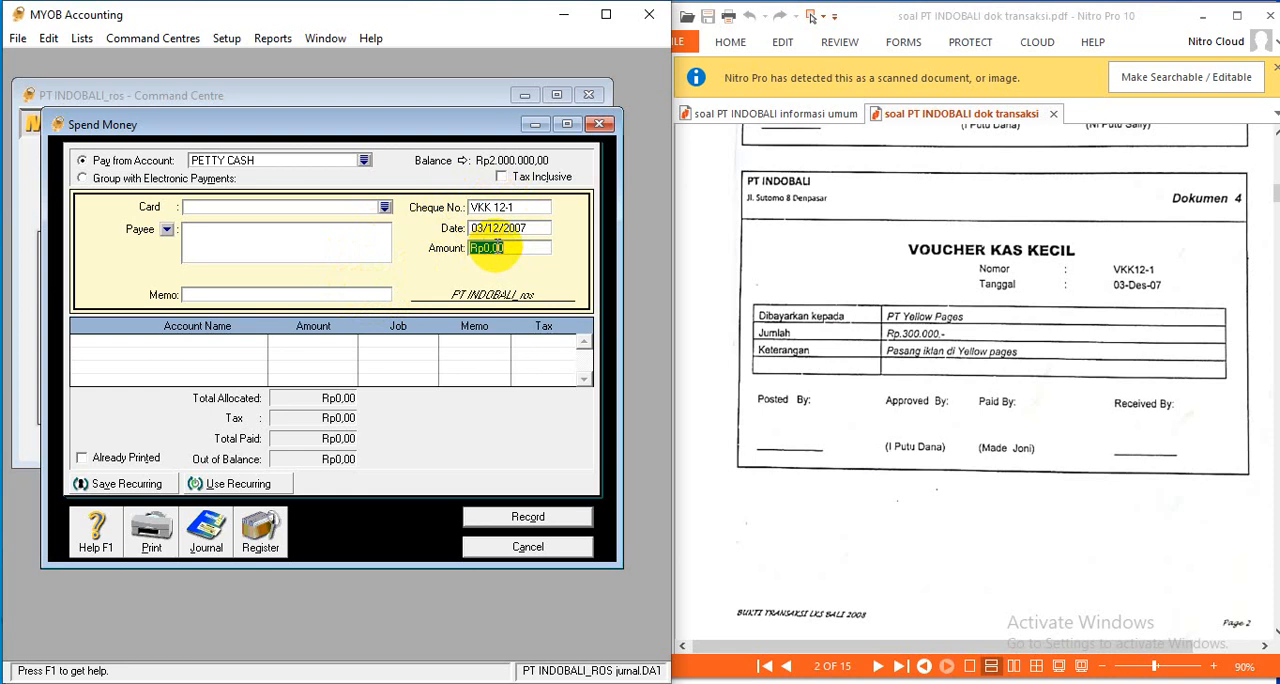
type("300000")
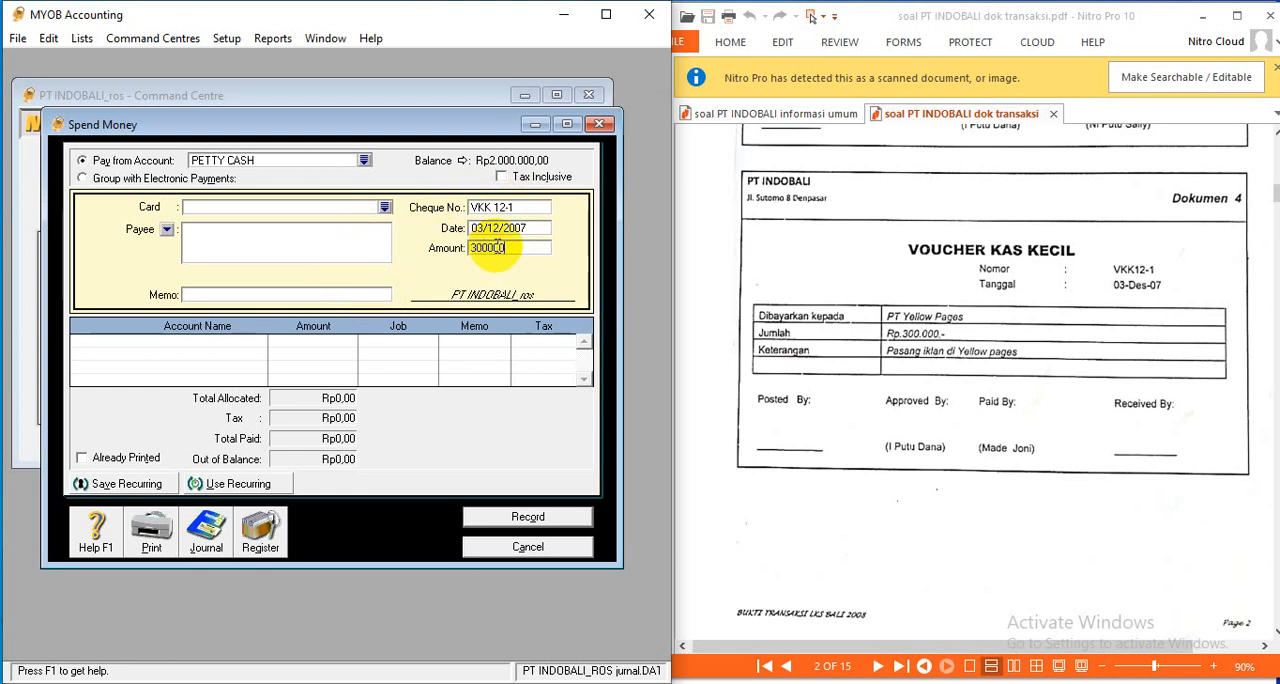
key("Tab")
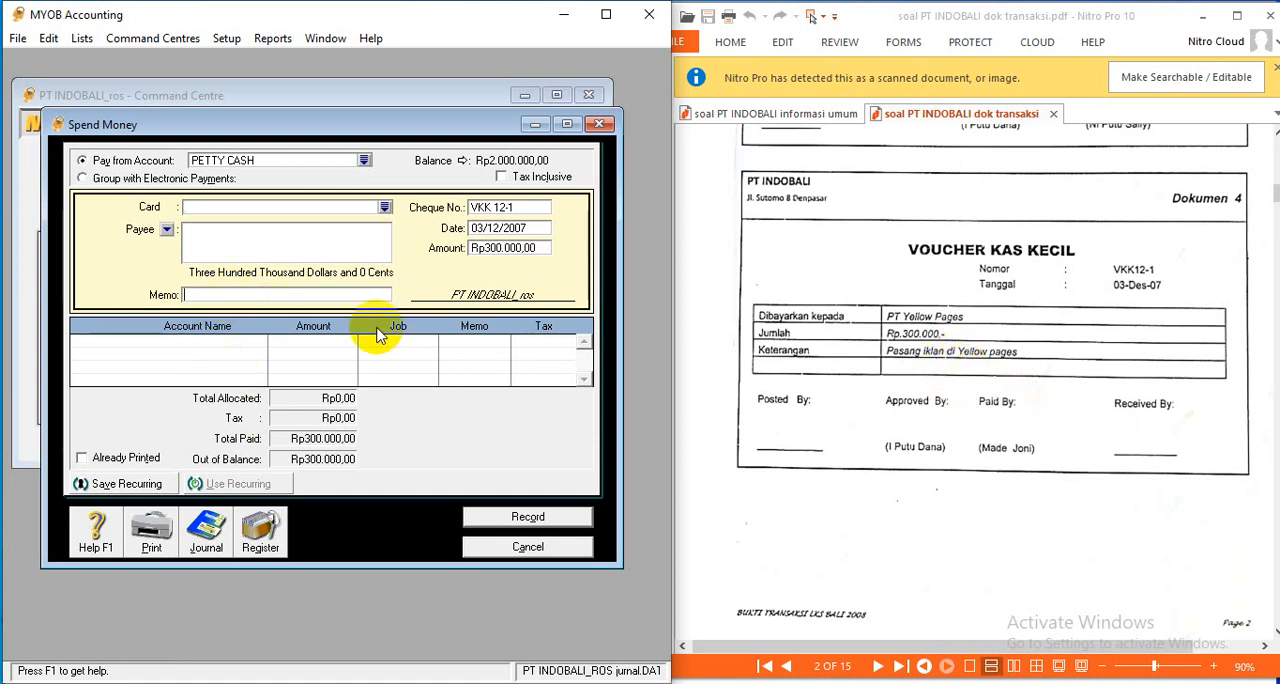
type("AN")
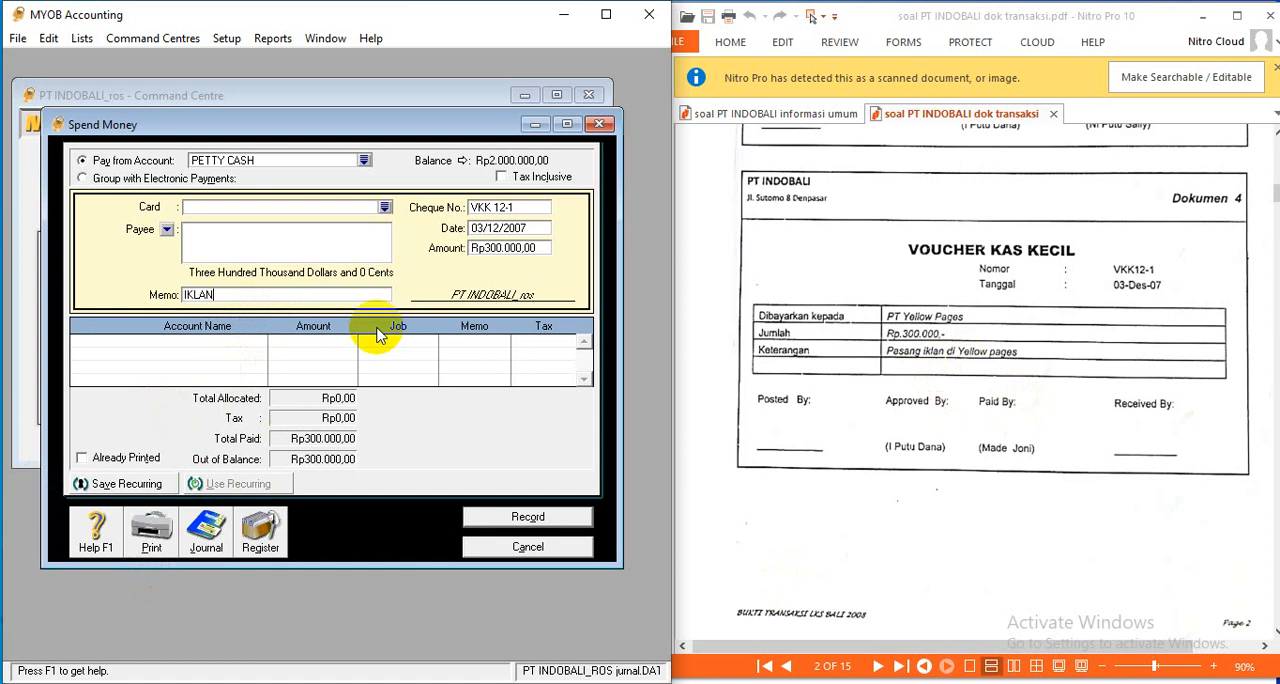
- Allocate the full Rp300.000 payment to the ADVERTISING & PROMOTION EXP. account
left_click(177, 345)
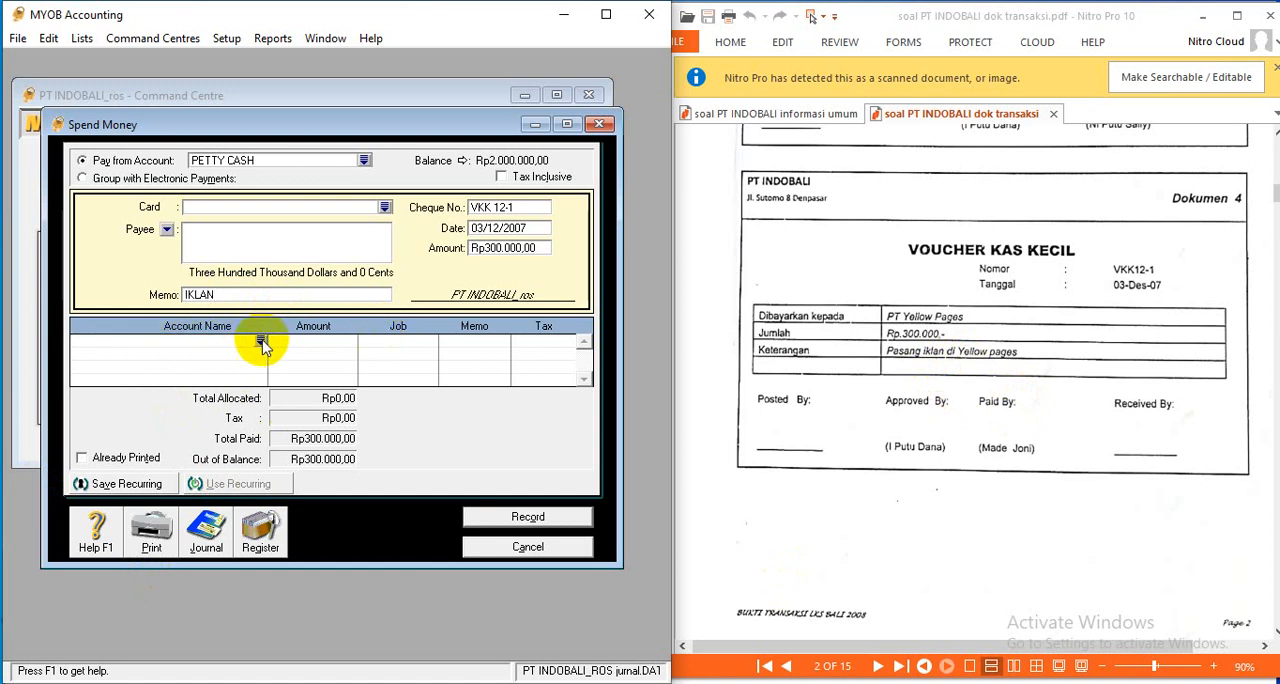
left_click(261, 344)
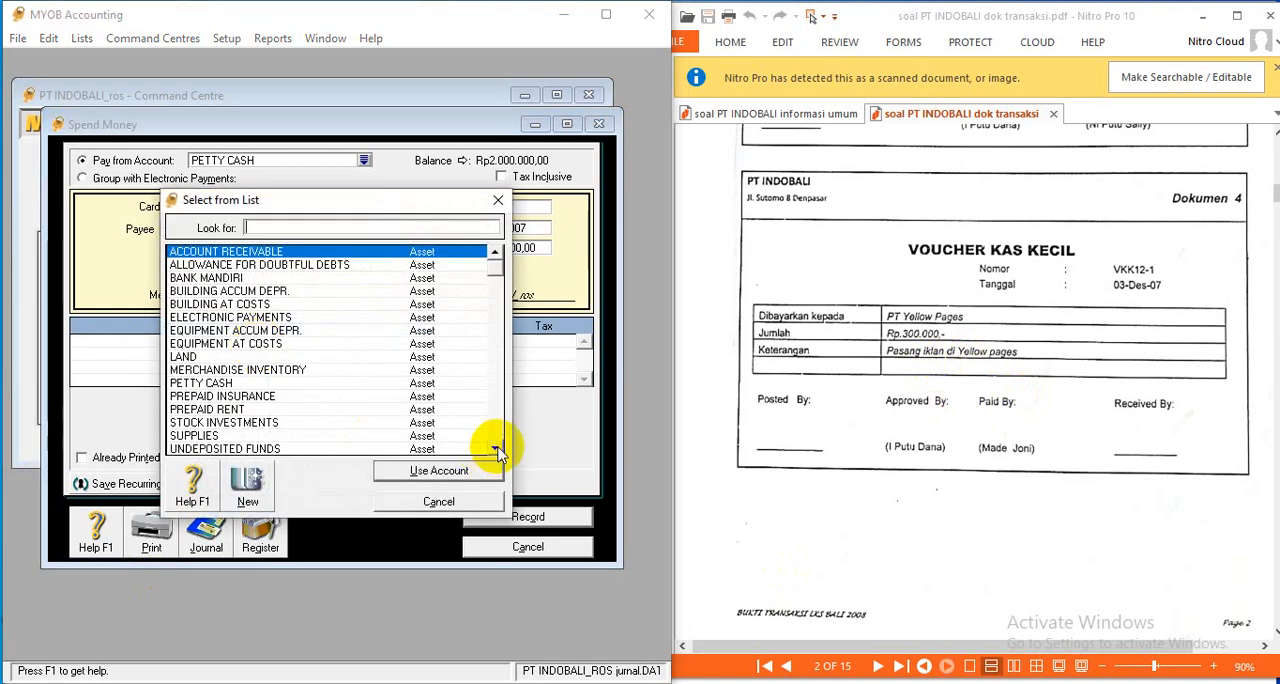
left_click_drag(497, 452, 497, 452)
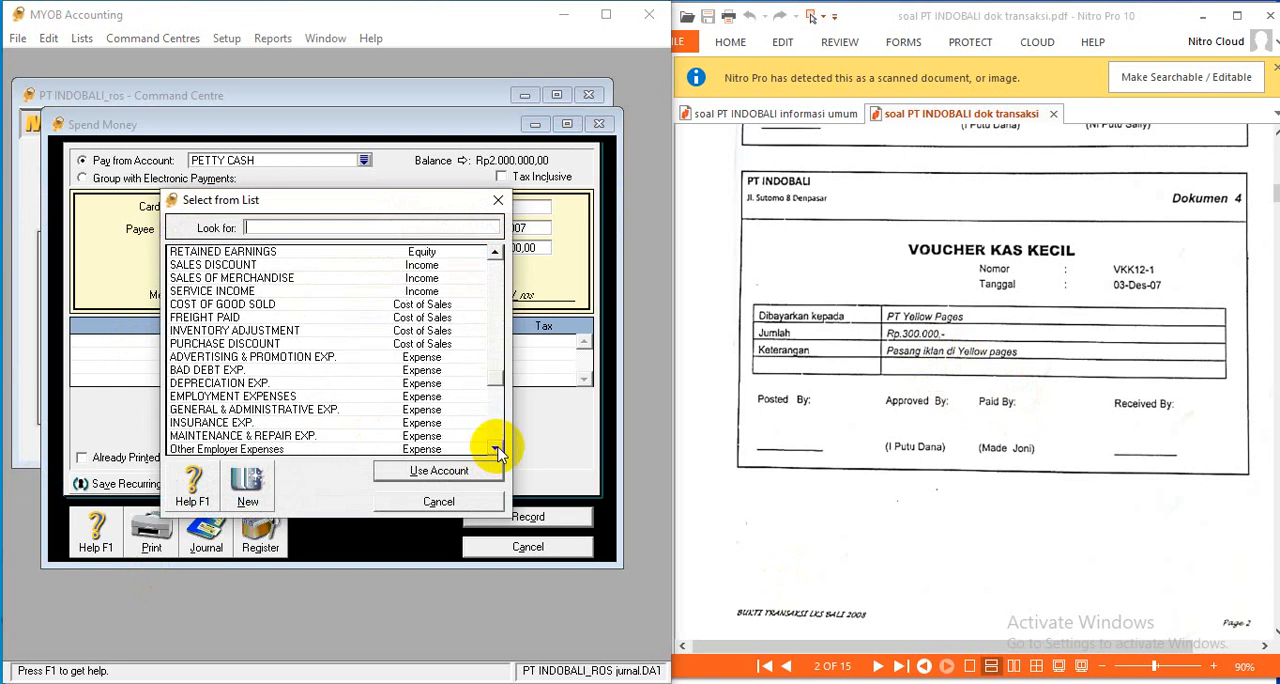
left_click(233, 356)
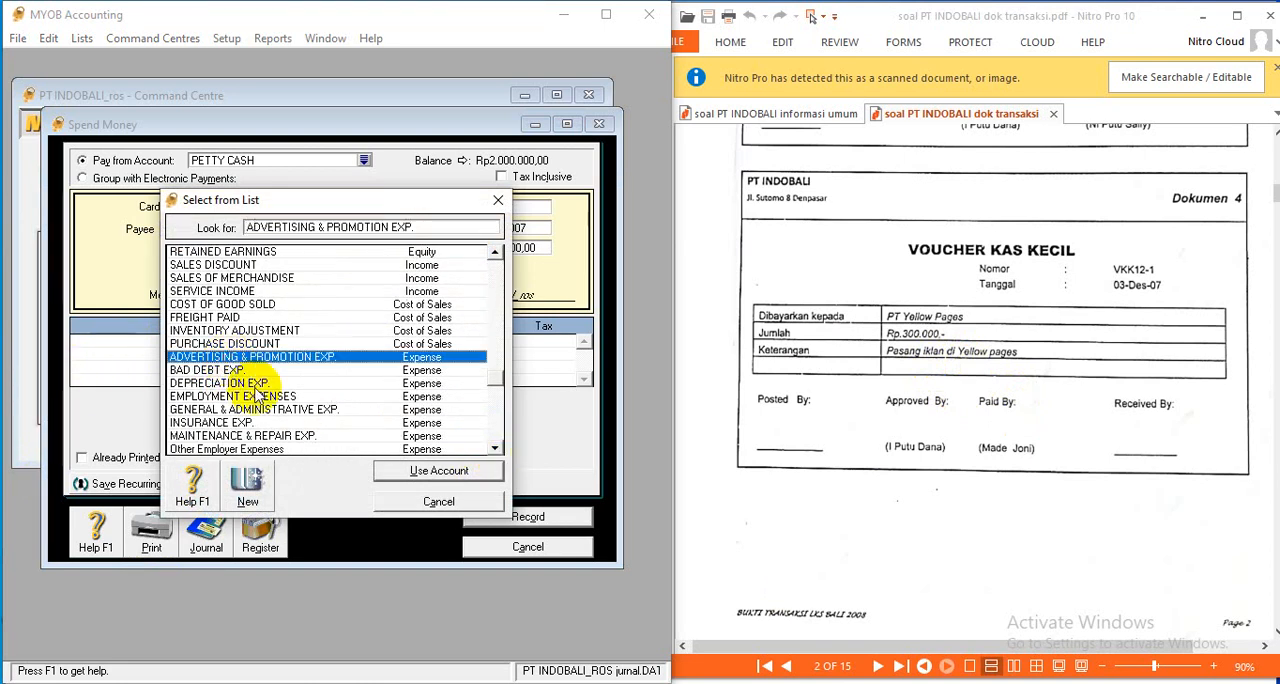
left_click(440, 474)
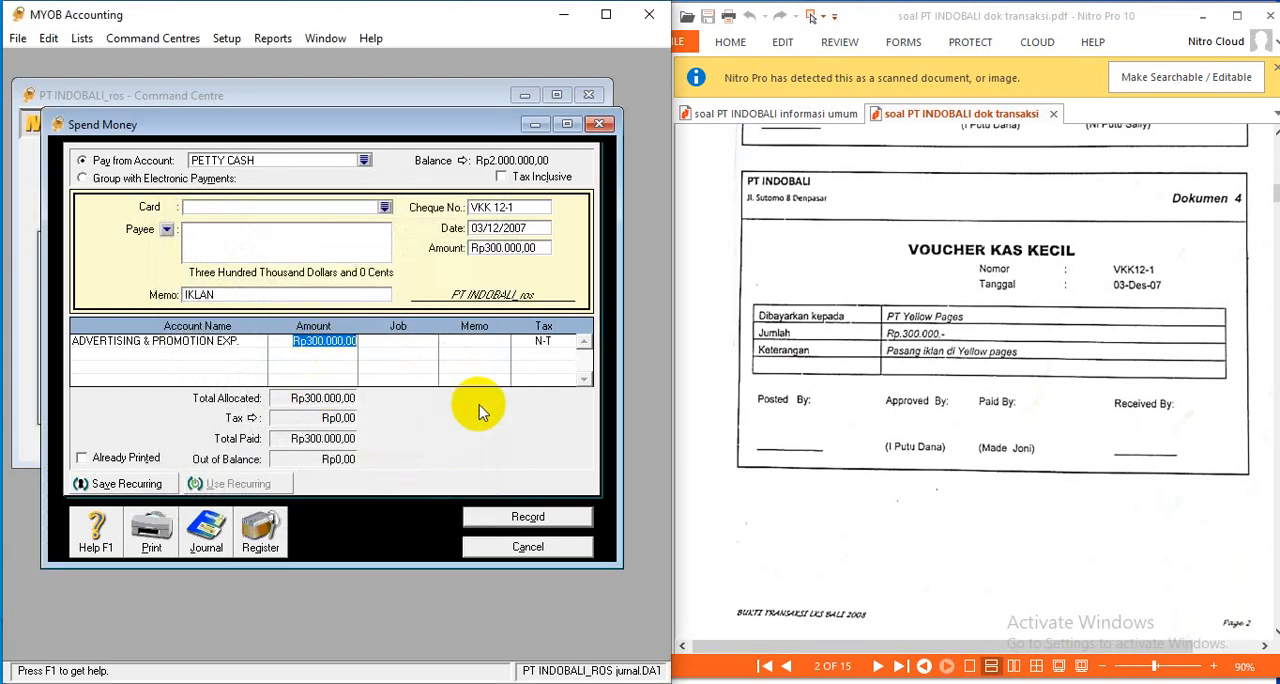
key("Return")
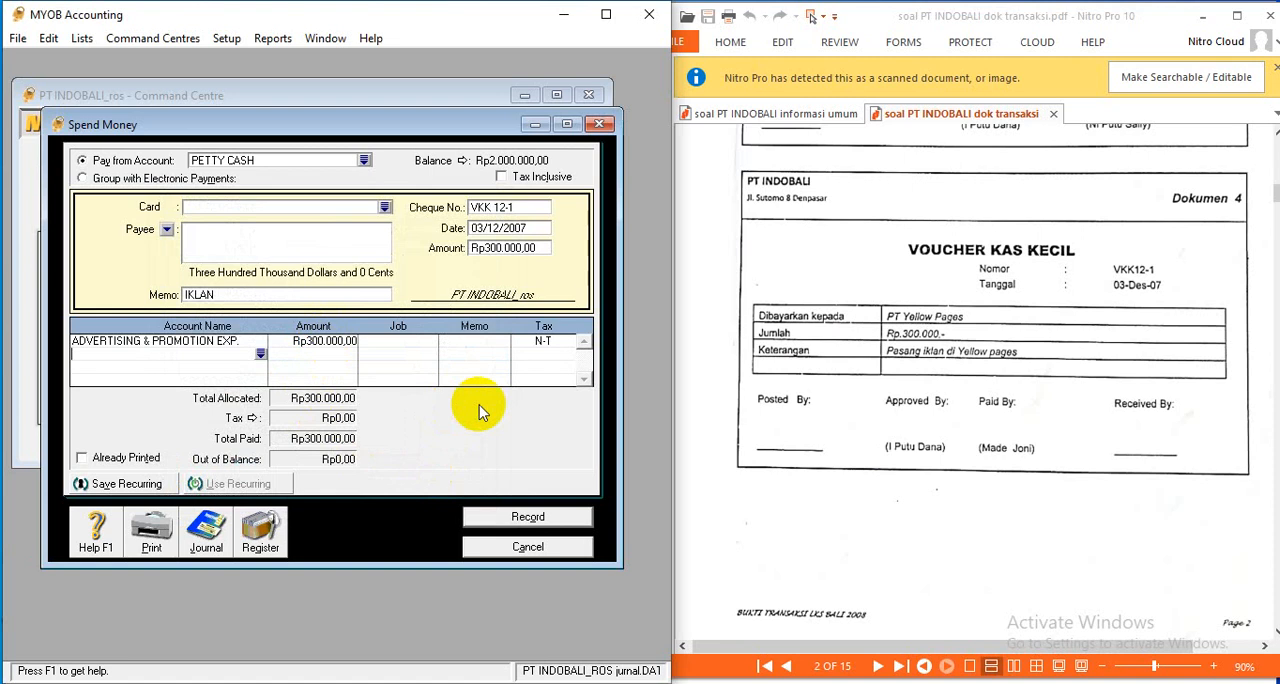
- Review the recap of the VKK 12-1 advertising payment and record the transaction
key("ctrl+r")
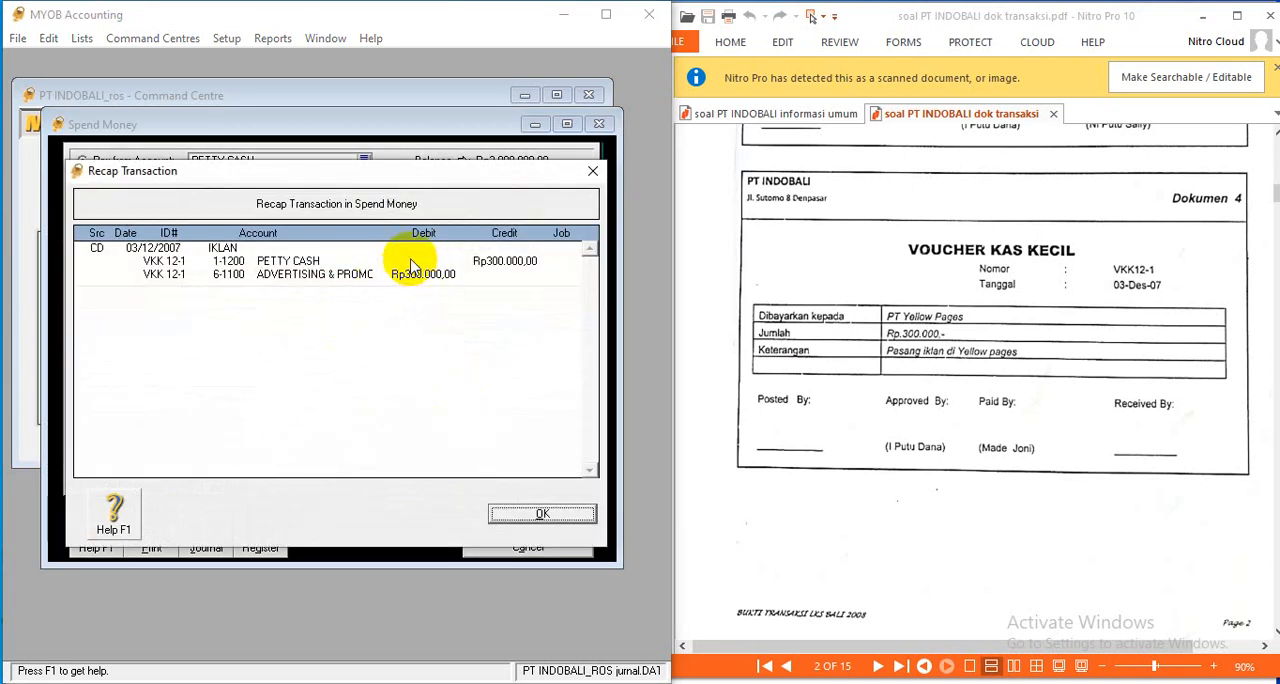
left_click(548, 516)
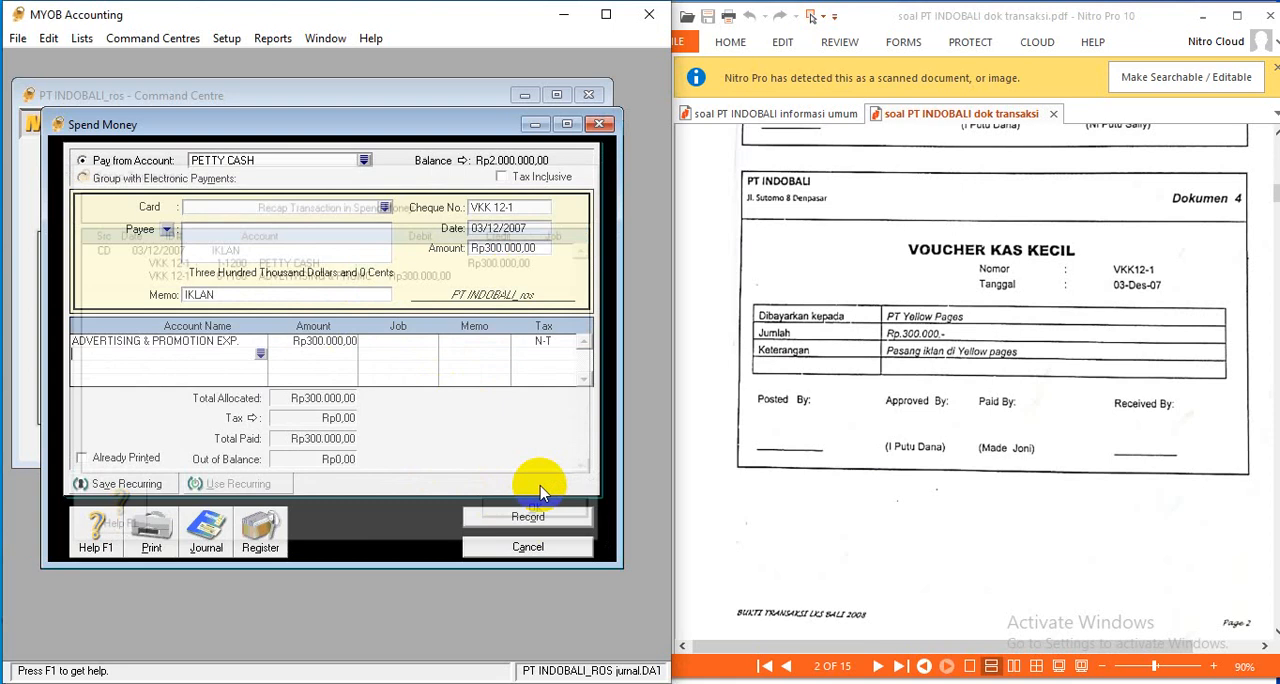
left_click(528, 516)
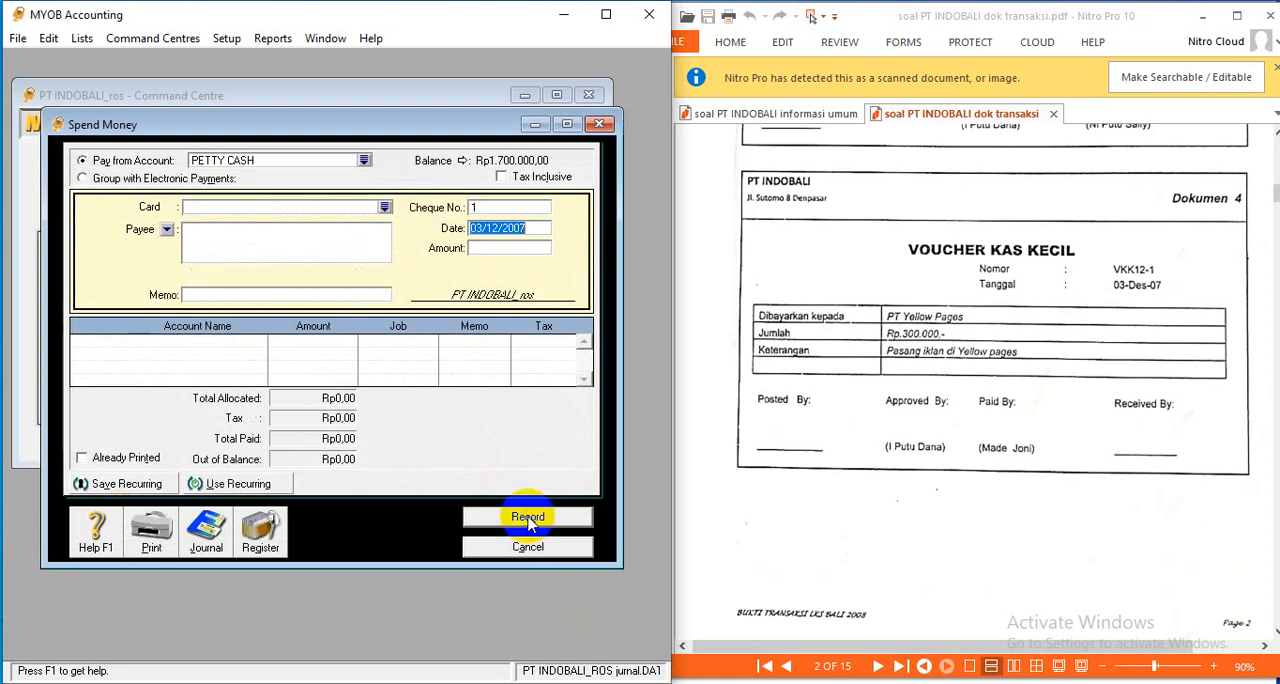
- Following the Dokumen 5 voucher, set the new petty cash payment's cheque number to VKK 12-2 and its date to 04/12/2007
scroll(808, 484, "down", 5)
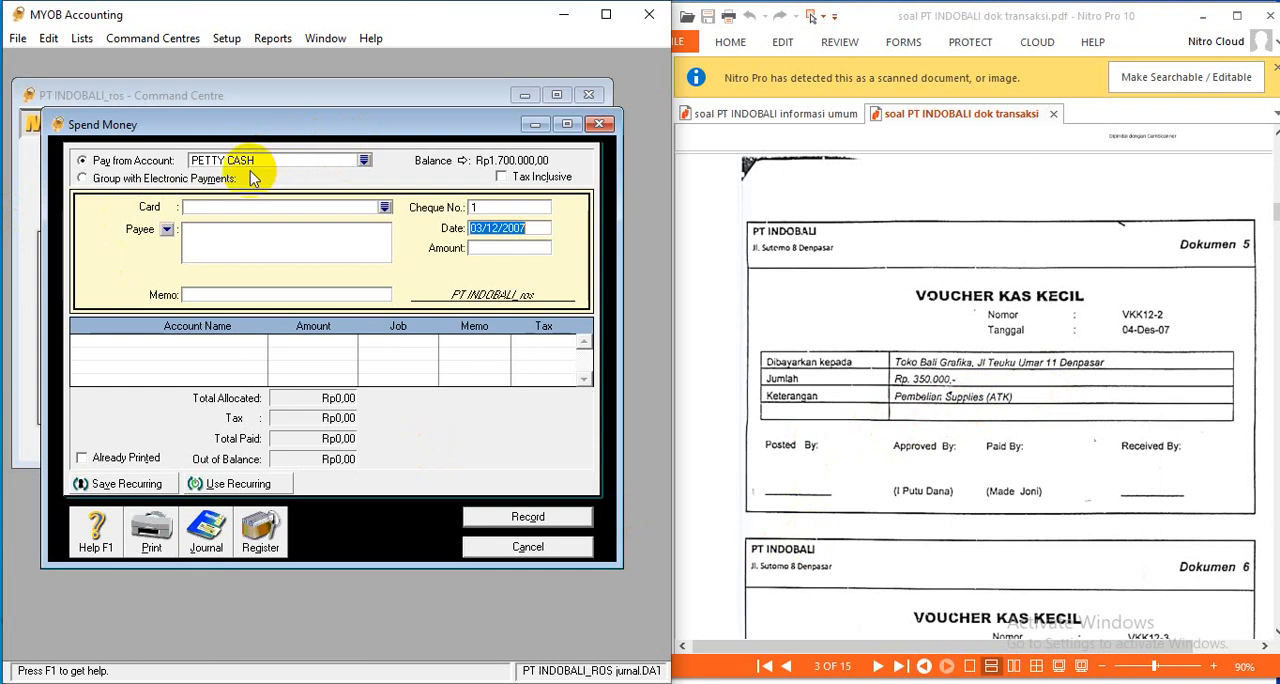
left_click(495, 207)
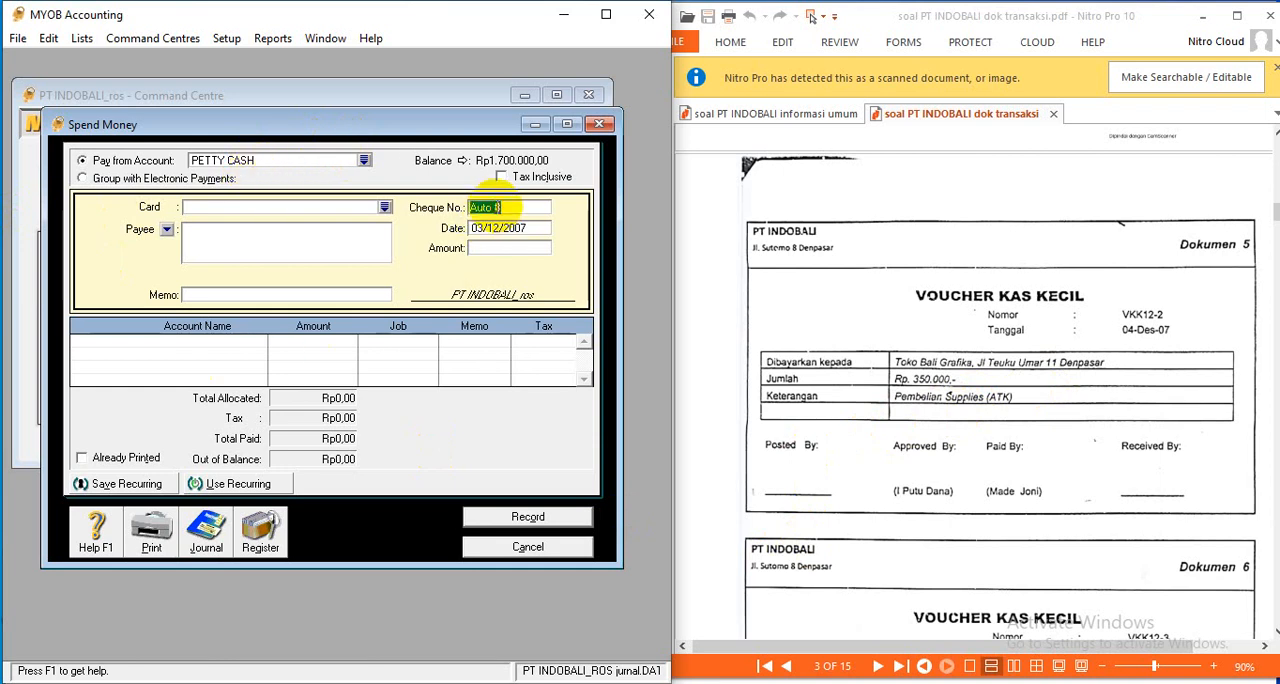
type("VKK 12-2")
left_click(497, 230)
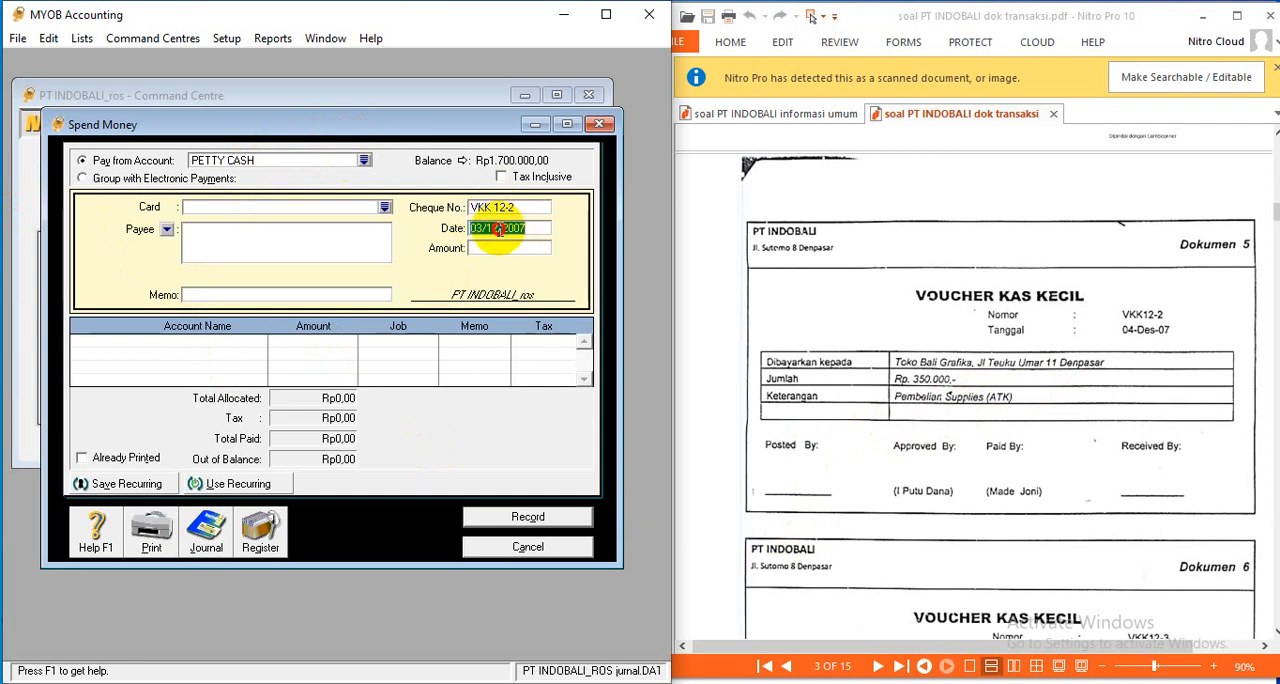
left_click(482, 227)
key("BackSpace")
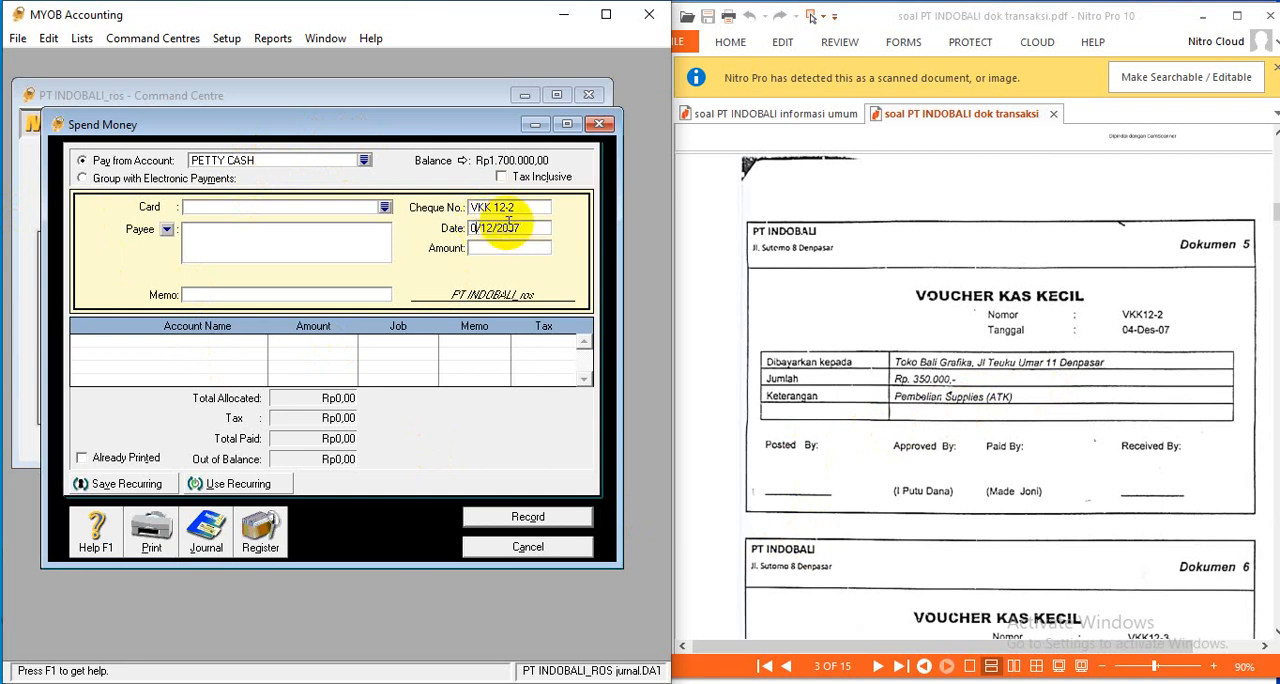
type("4")
- Enter an amount of Rp350.000 for payment VKK 12-2
left_click(508, 252)
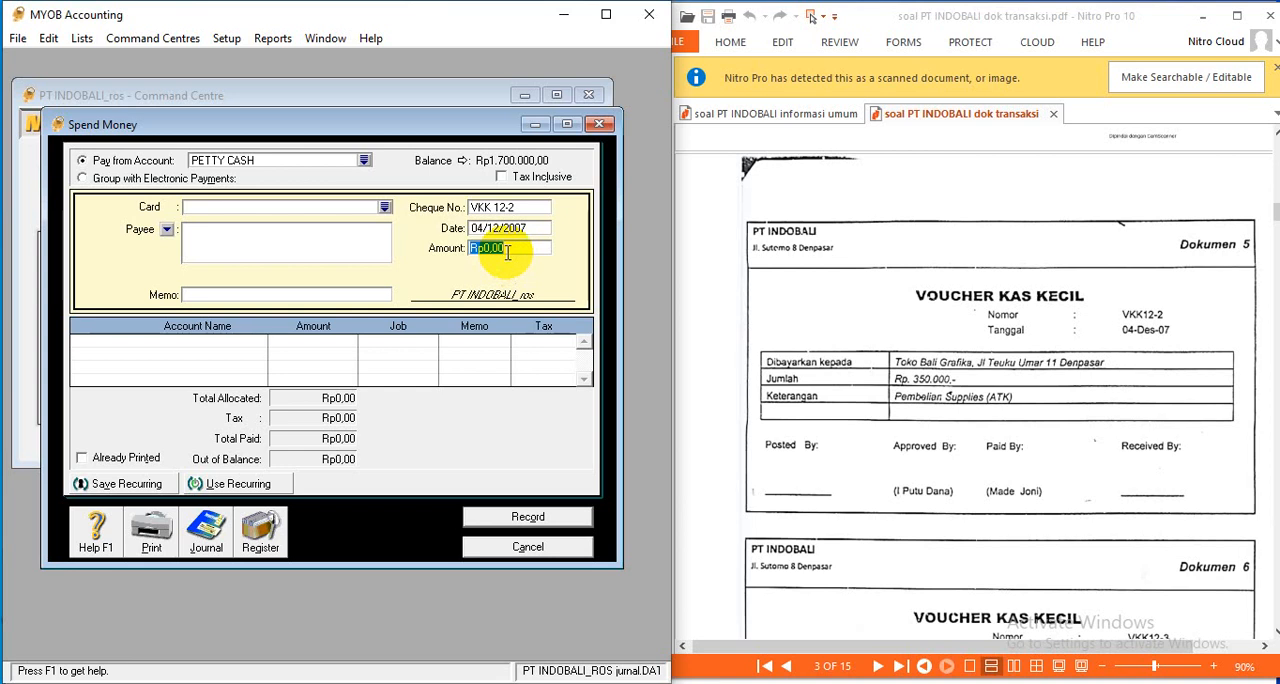
type("350.00")
key("Tab")
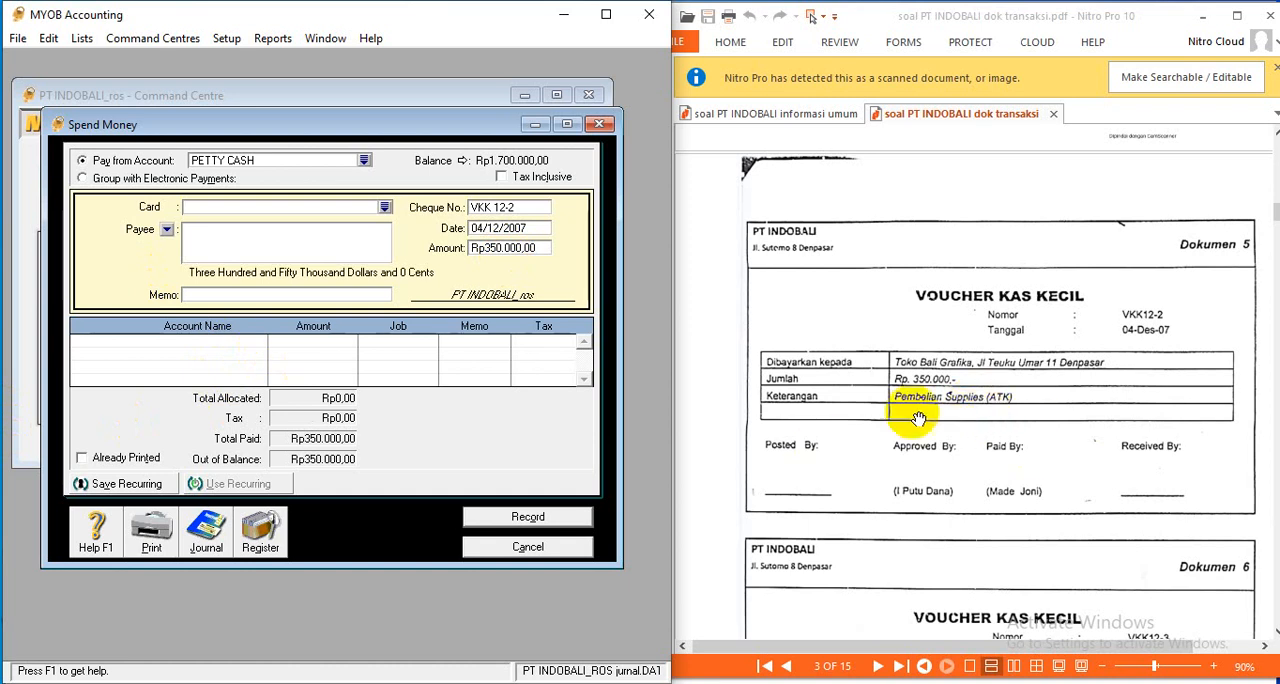
- Allocate the full Rp350.000 payment to the SUPPLIES account
left_click(255, 346)
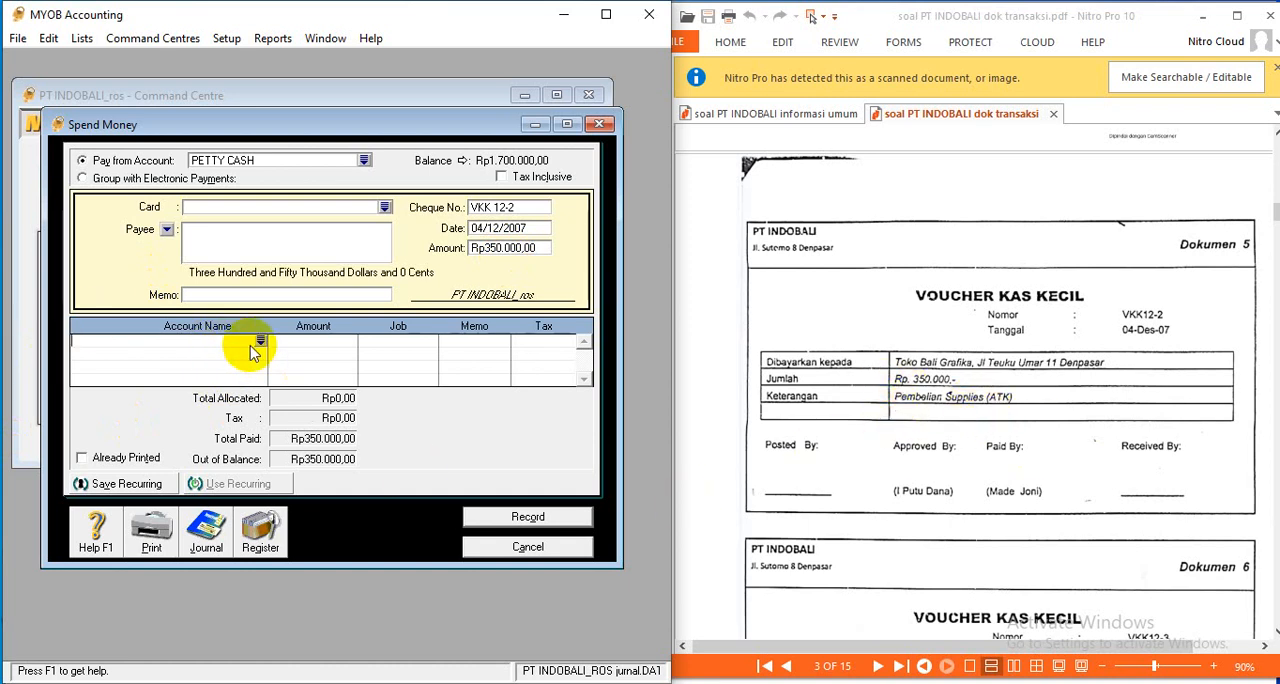
left_click(260, 341)
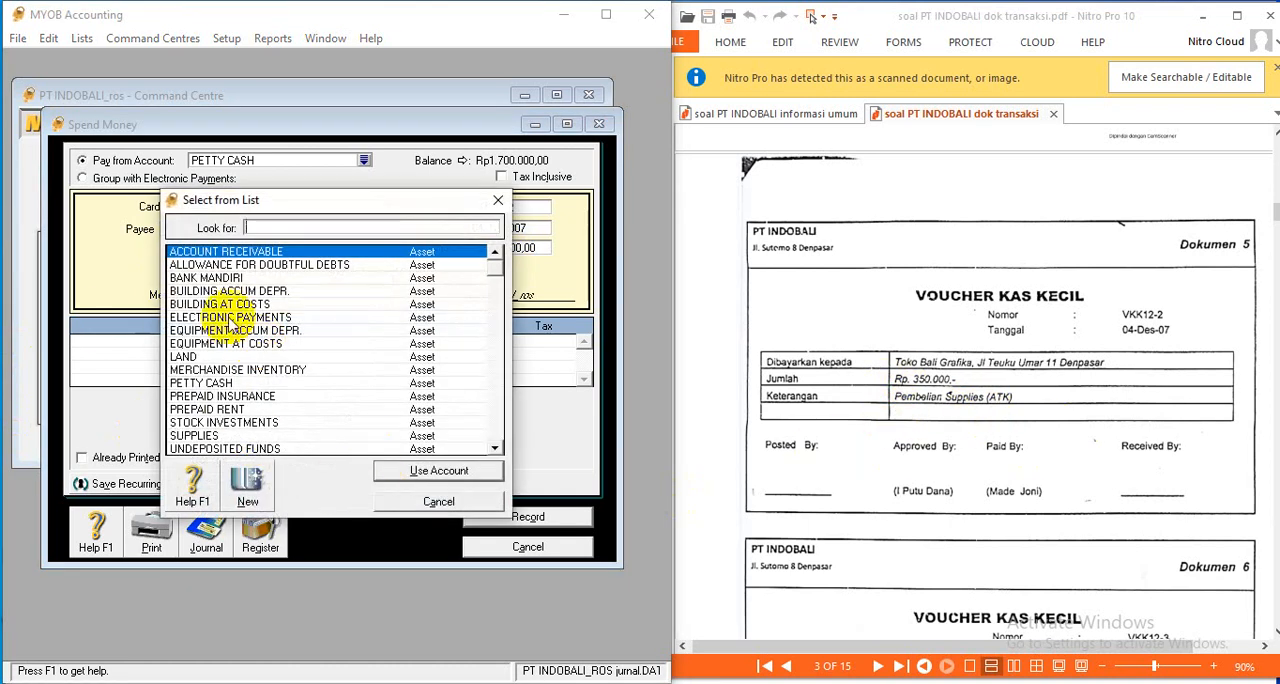
left_click(230, 436)
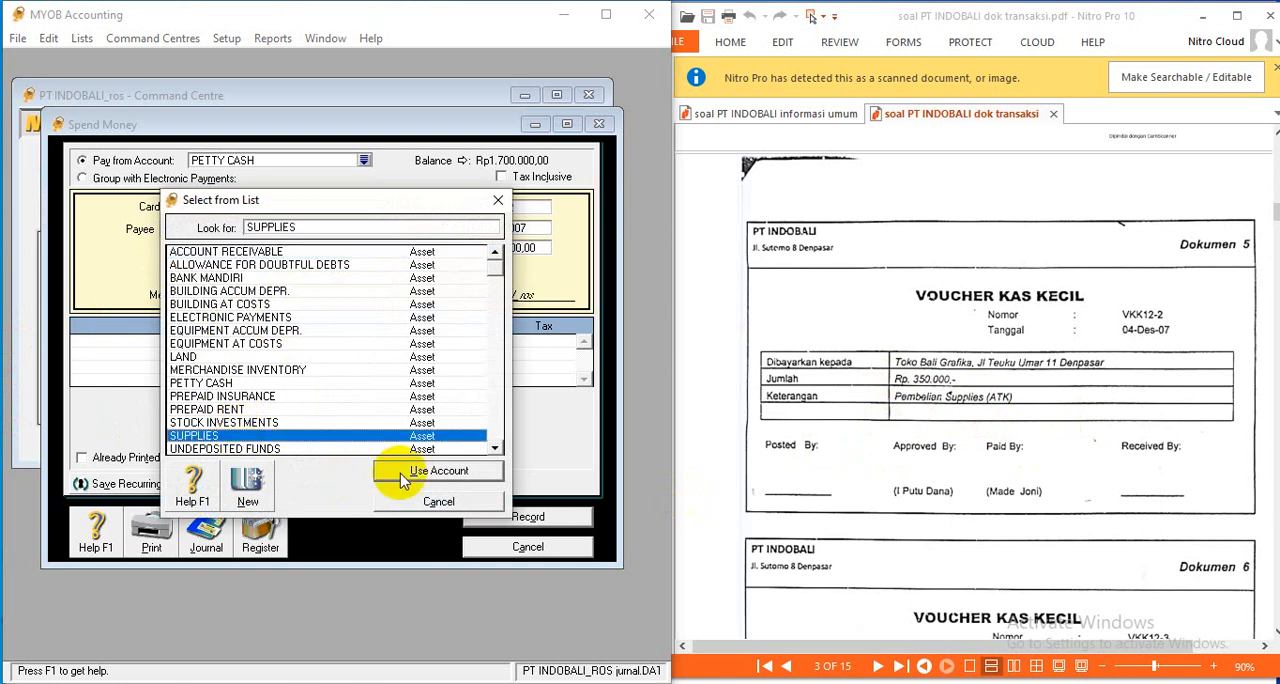
left_click(440, 471)
left_click(311, 342)
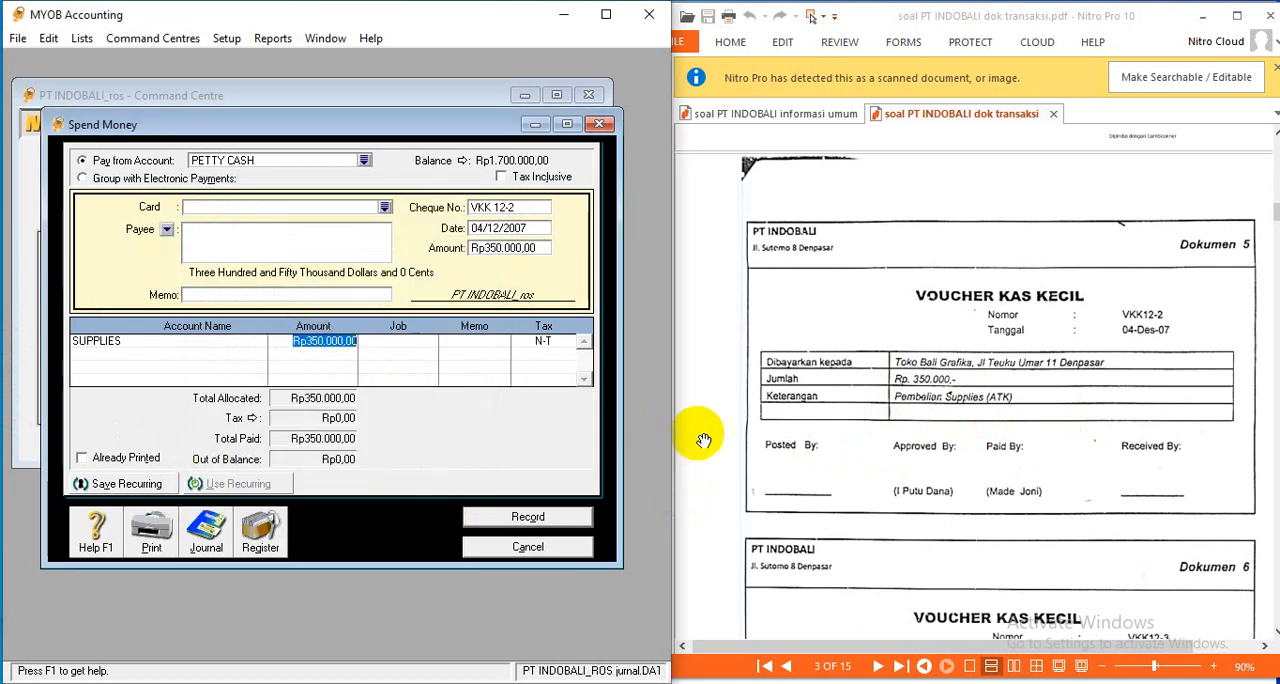
key("Return")
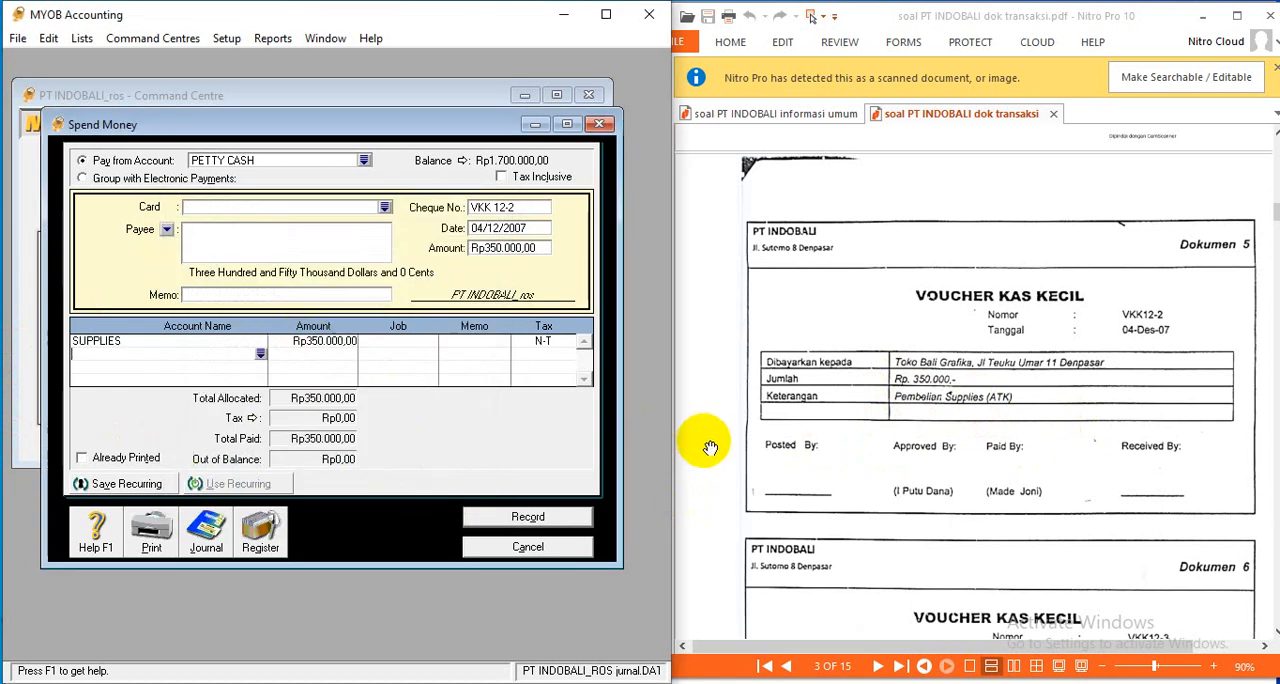
- Review the recap of the VKK 12-2 supplies payment and record the transaction
key("ctrl+r")
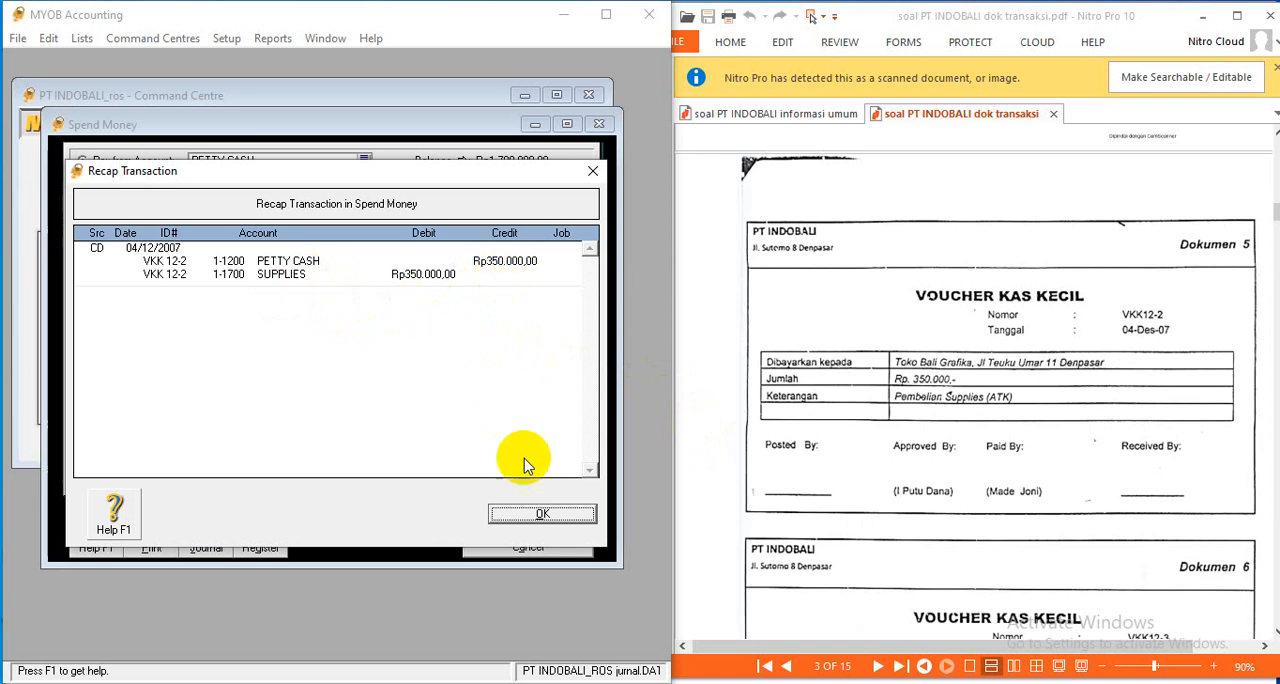
left_click(566, 515)
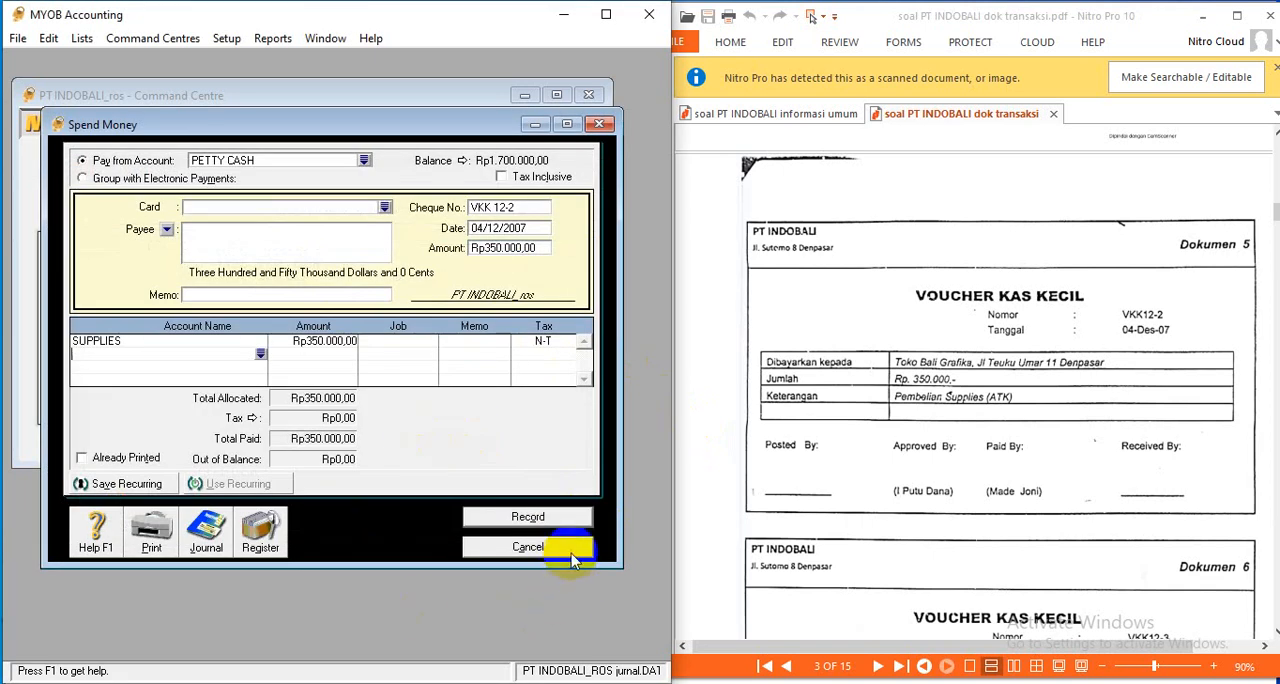
left_click(566, 517)
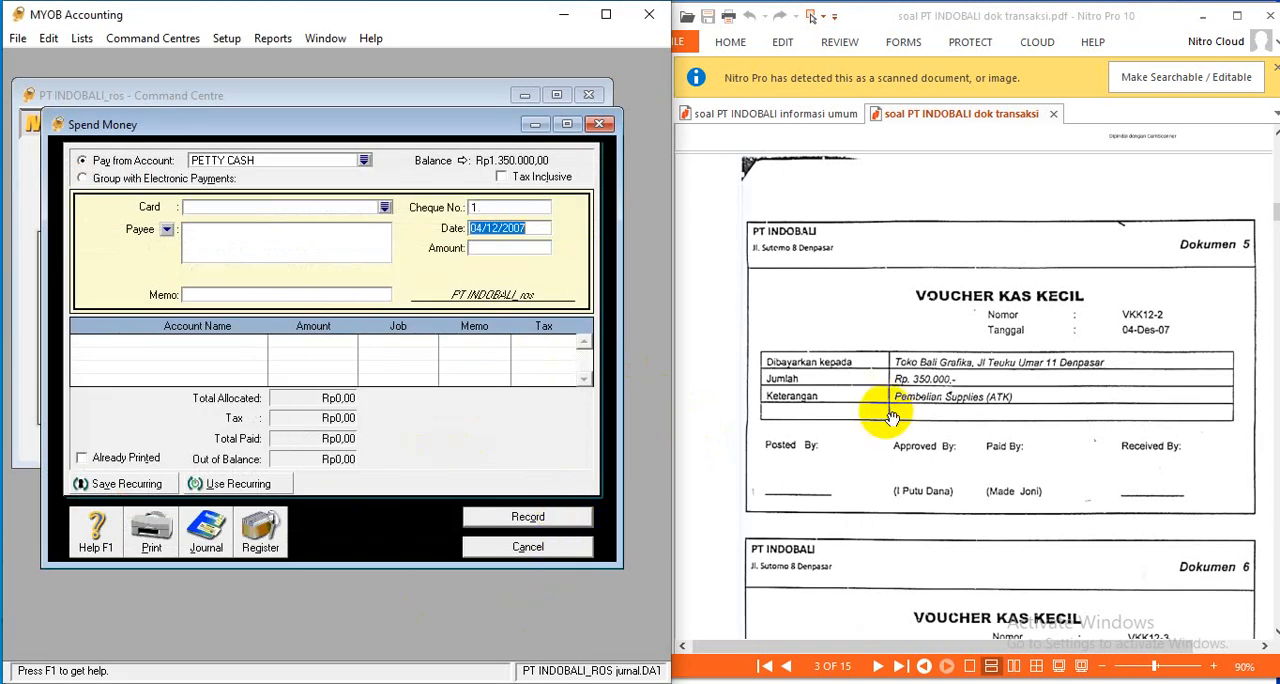
- Read the Dokumen 6 petty cash voucher and check the account list in the informasi umum PDF for a telephone expense account
scroll(888, 420, "down", 5)
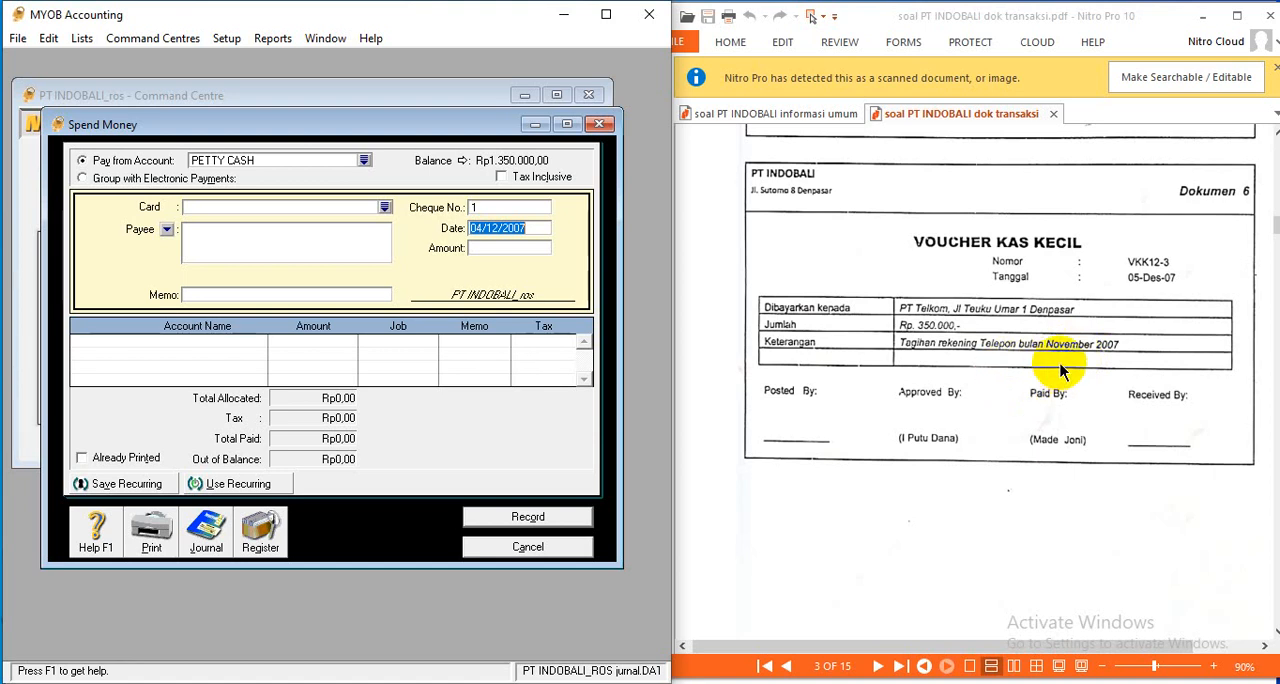
left_click(738, 116)
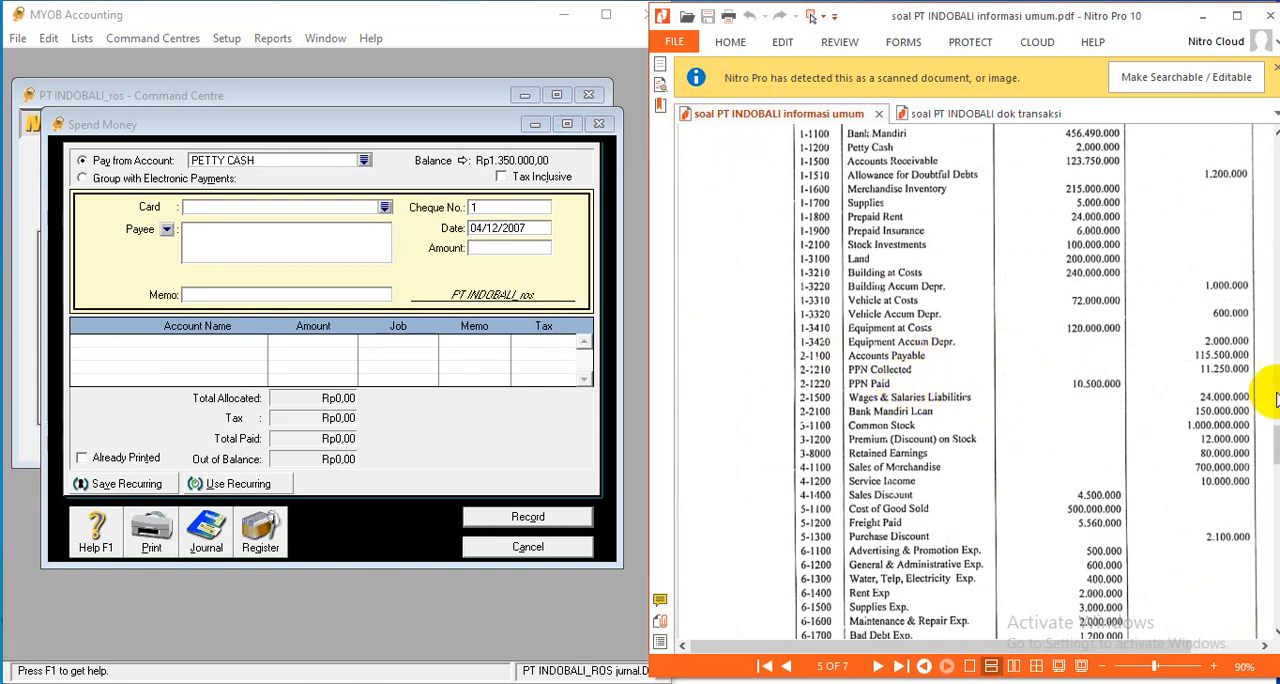
left_click(1273, 436)
scroll(1273, 446, "down", 3)
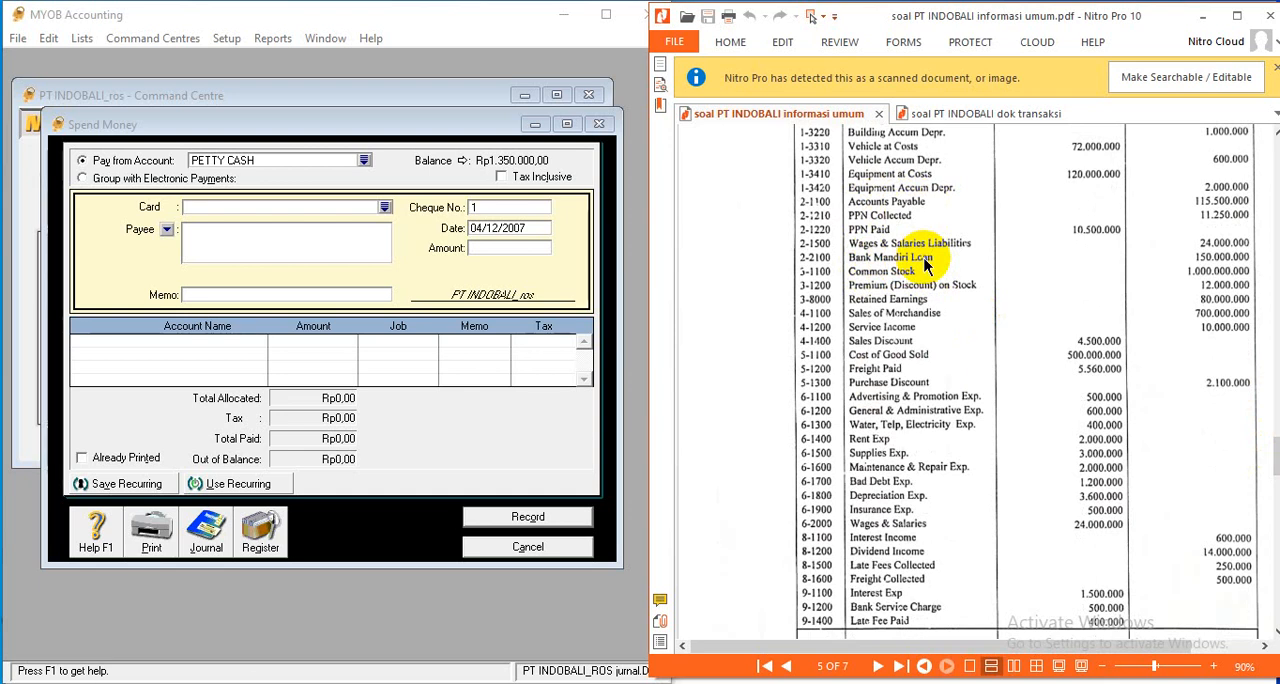
left_click(955, 114)
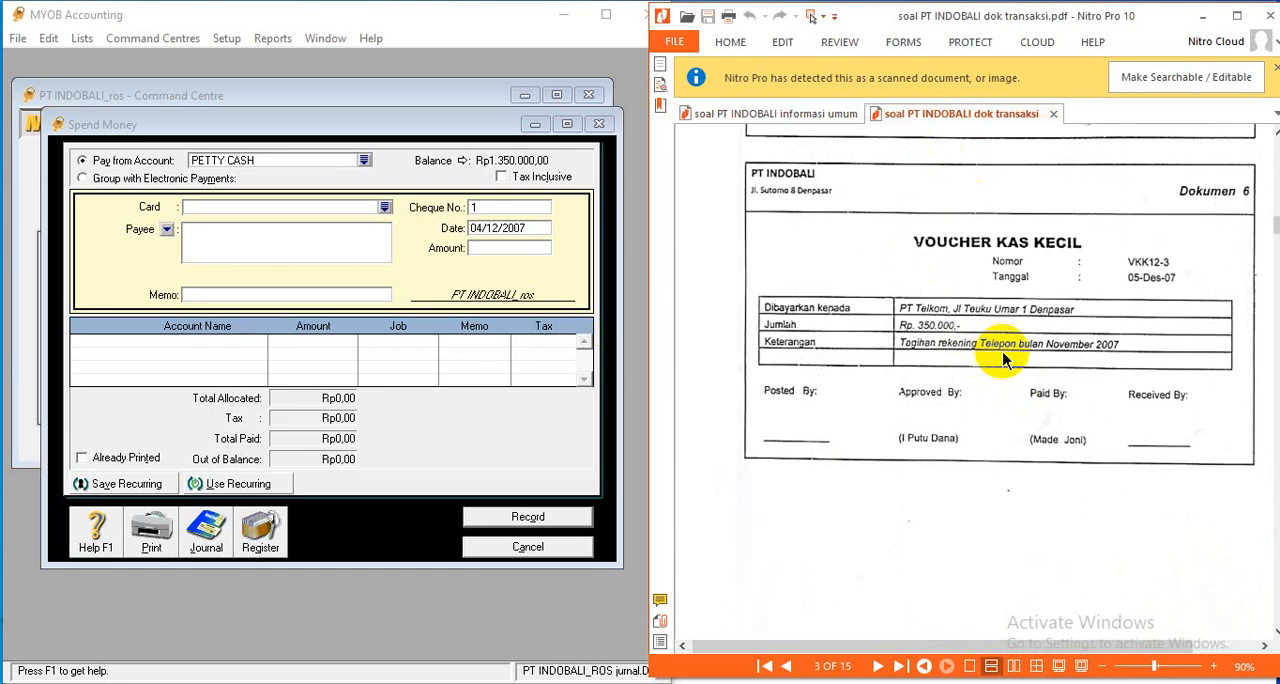
- Set the next petty cash payment's cheque number to VKK 12-3 and its date to 05/12/2007
left_click(497, 207)
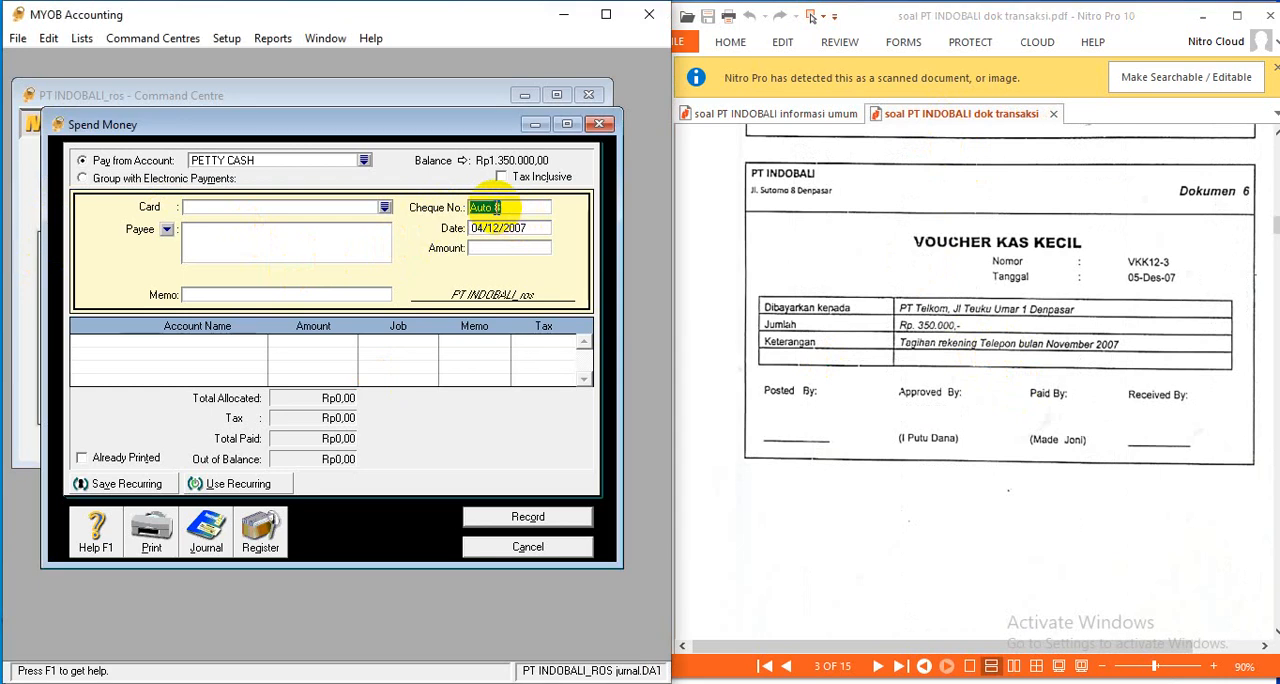
type("VKK12-3")
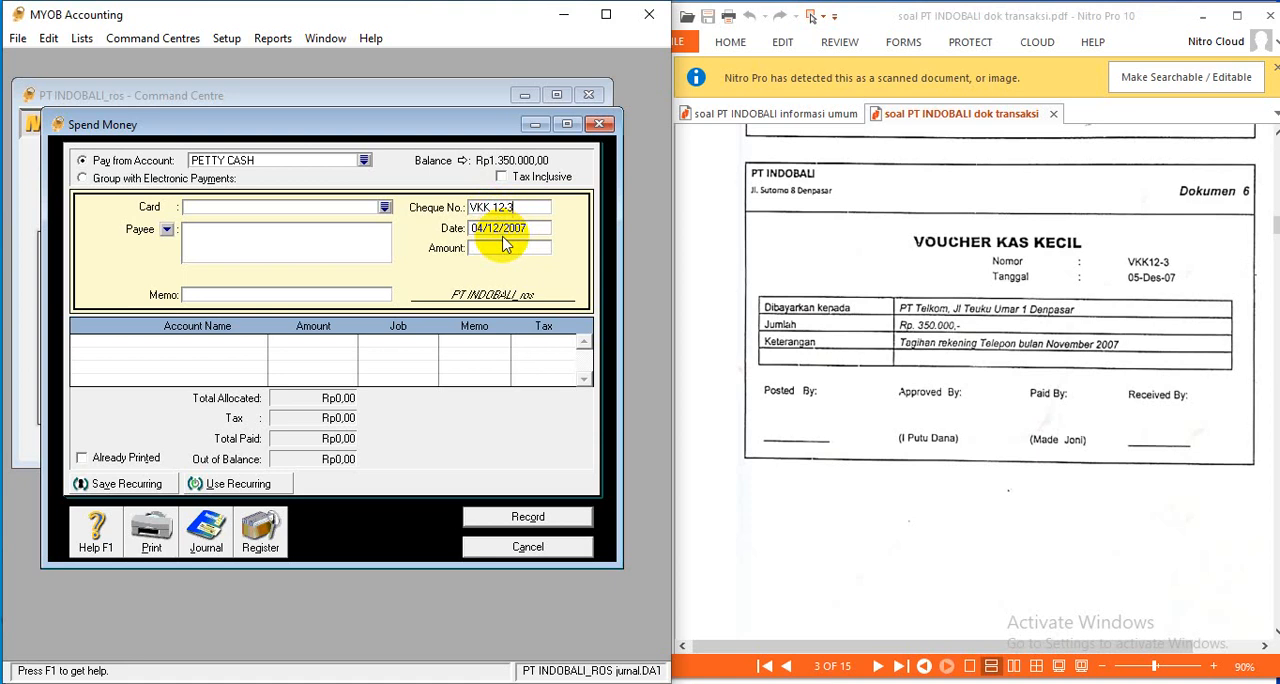
left_click(500, 228)
left_click(481, 228)
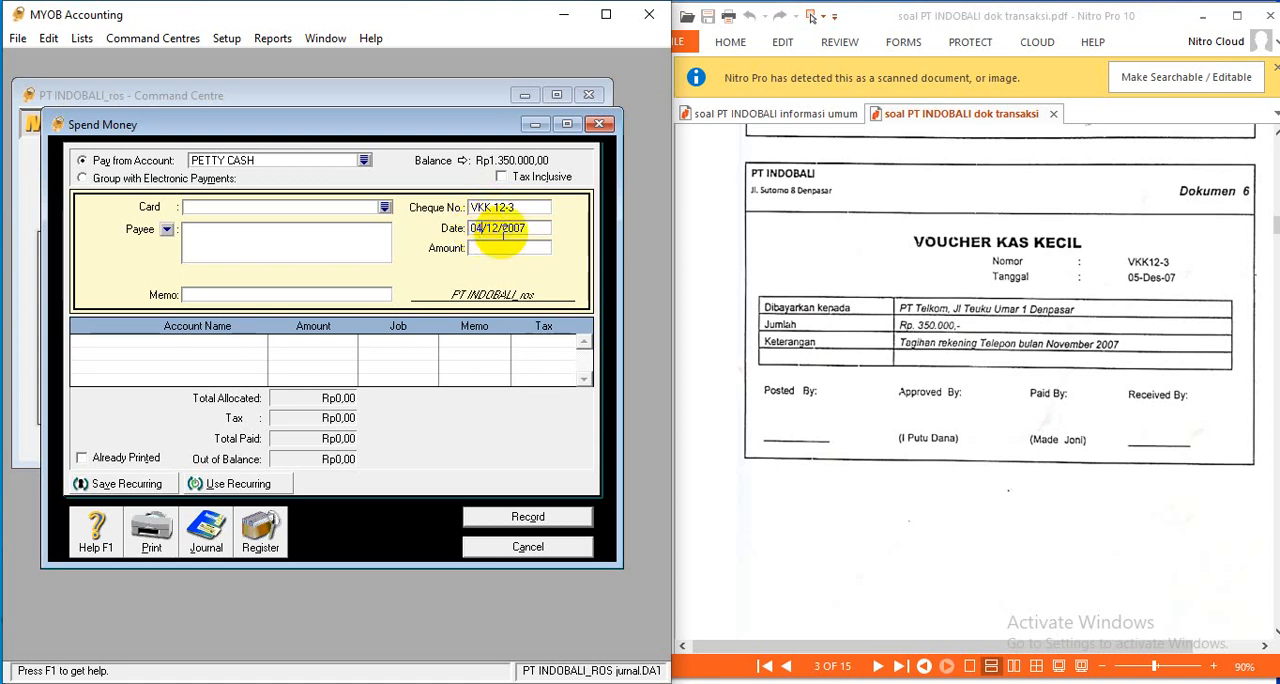
type("5")
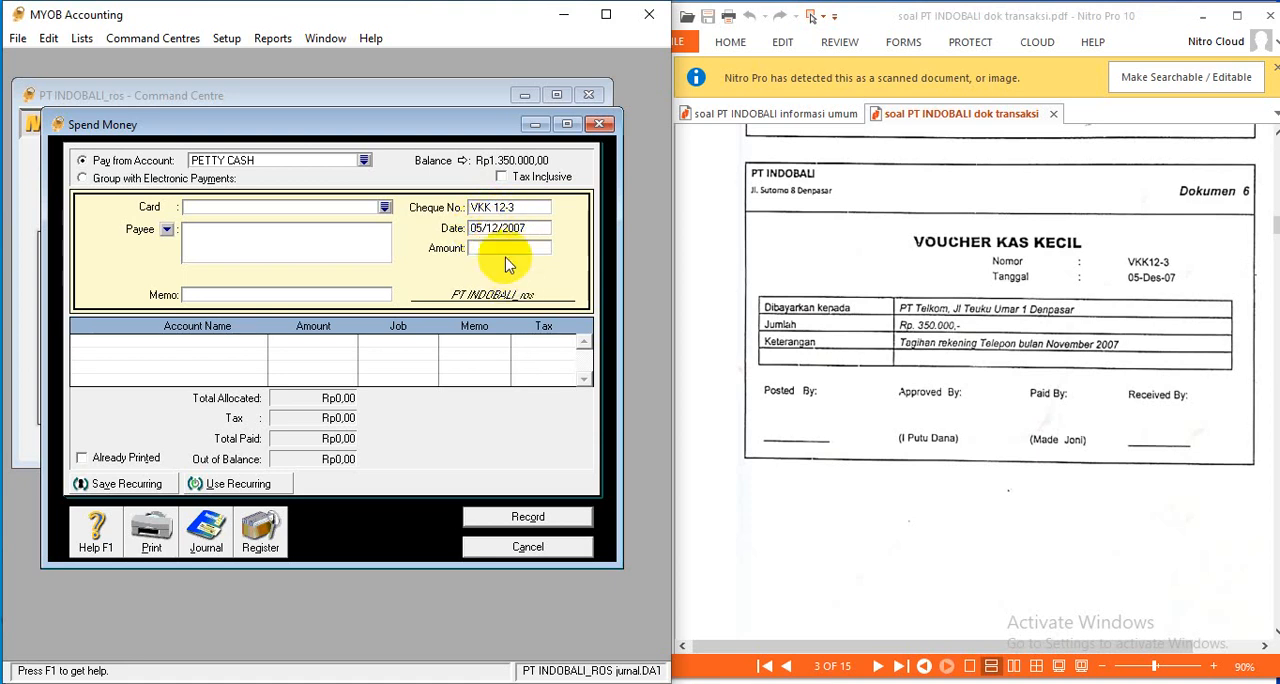
- Enter an amount of Rp350.000 for payment VKK 12-3
left_click(505, 249)
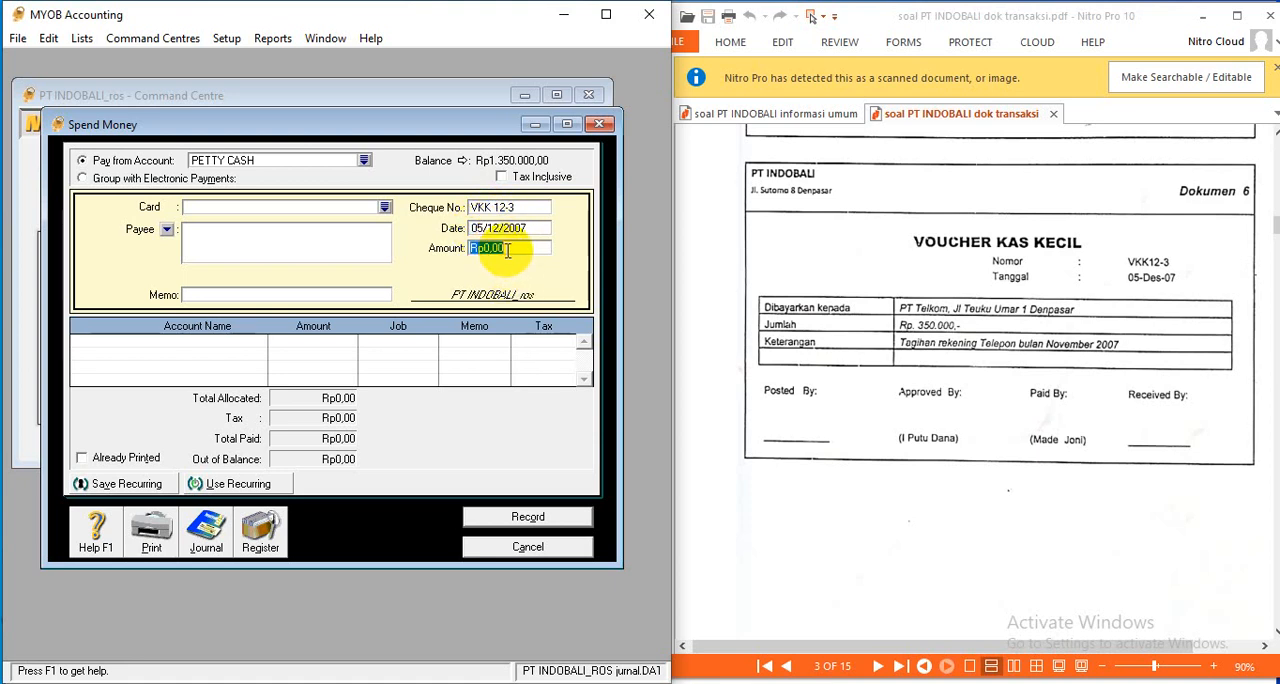
type("350.000")
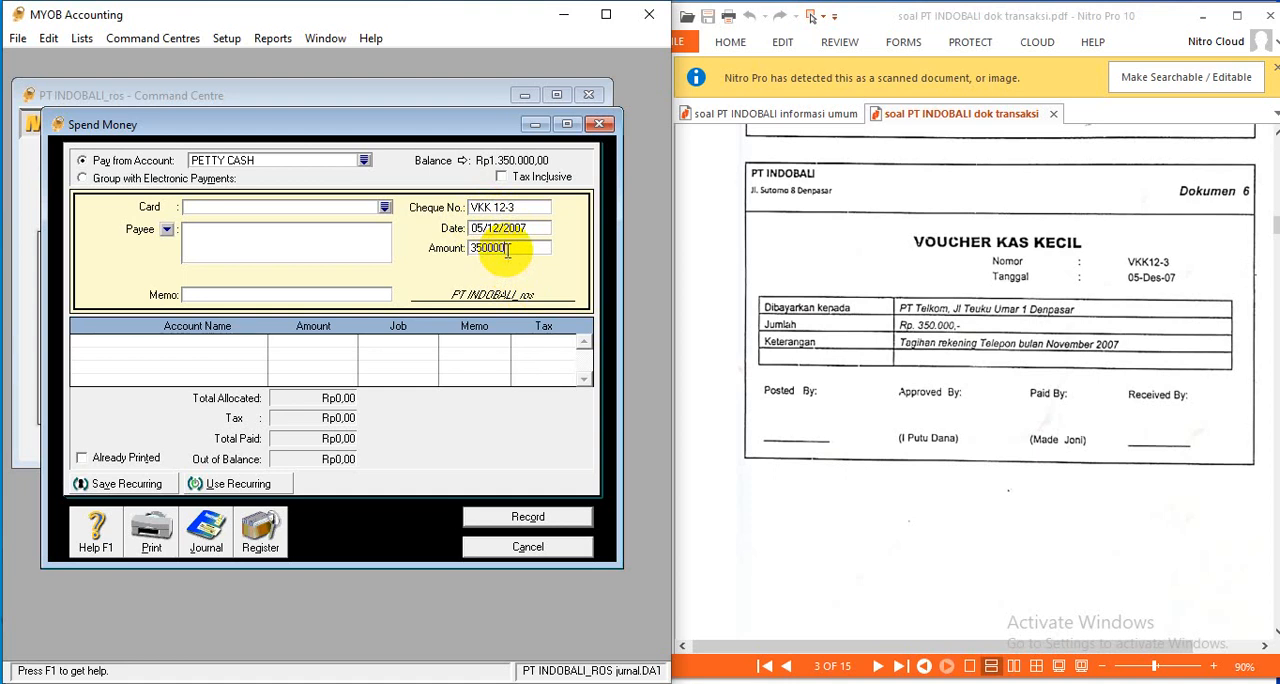
key("Tab")
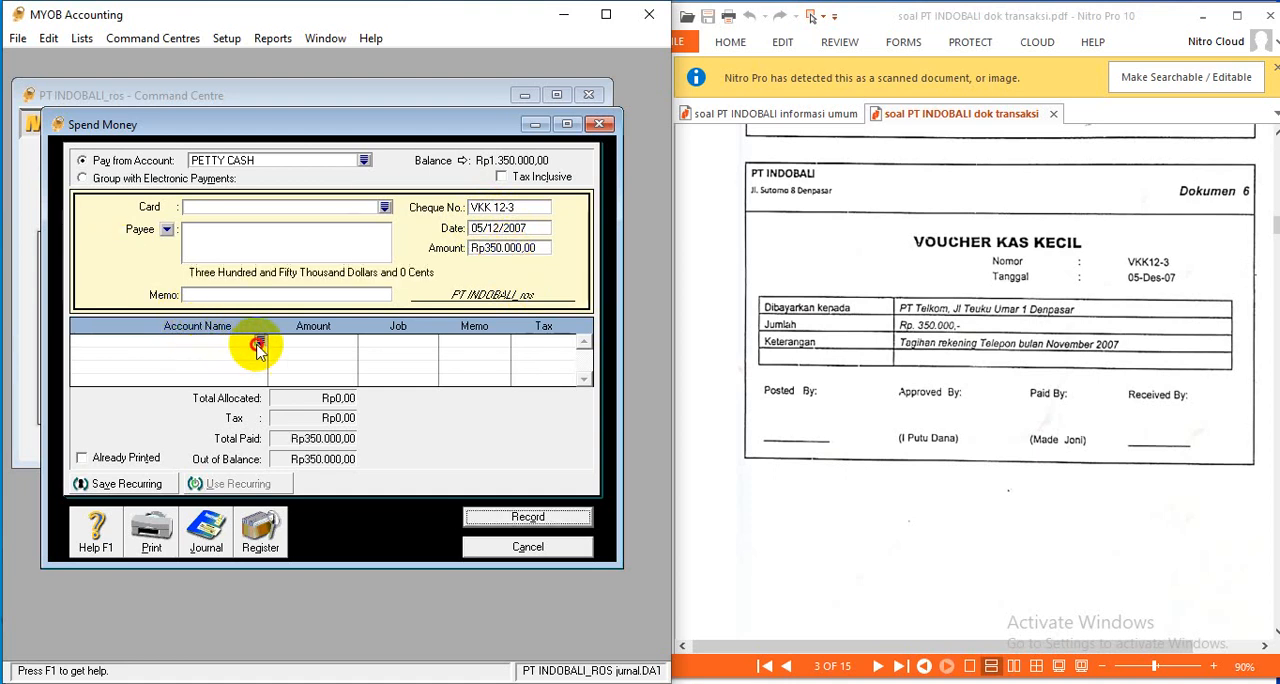
- Allocate the full Rp350.000 of payment VKK 12-3 to the WATER, TELP, ELECTRICITY EXP. account
left_click(260, 341)
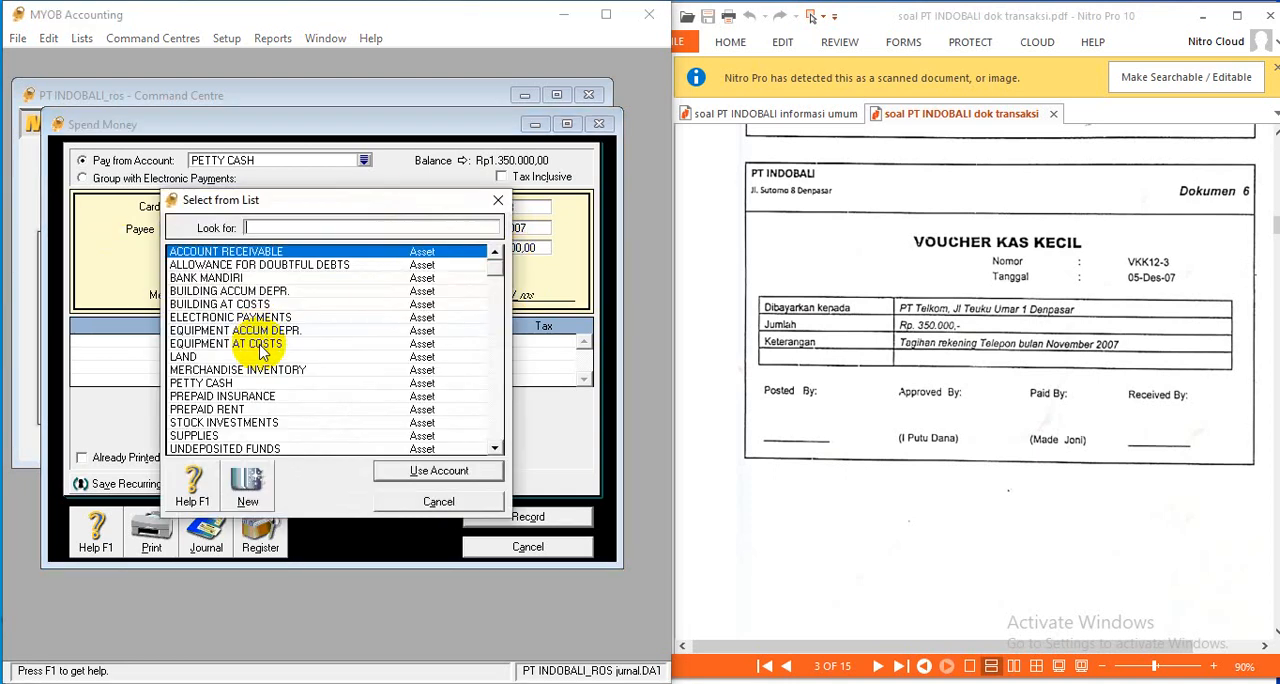
left_click(496, 448)
left_click_drag(495, 448, 495, 448)
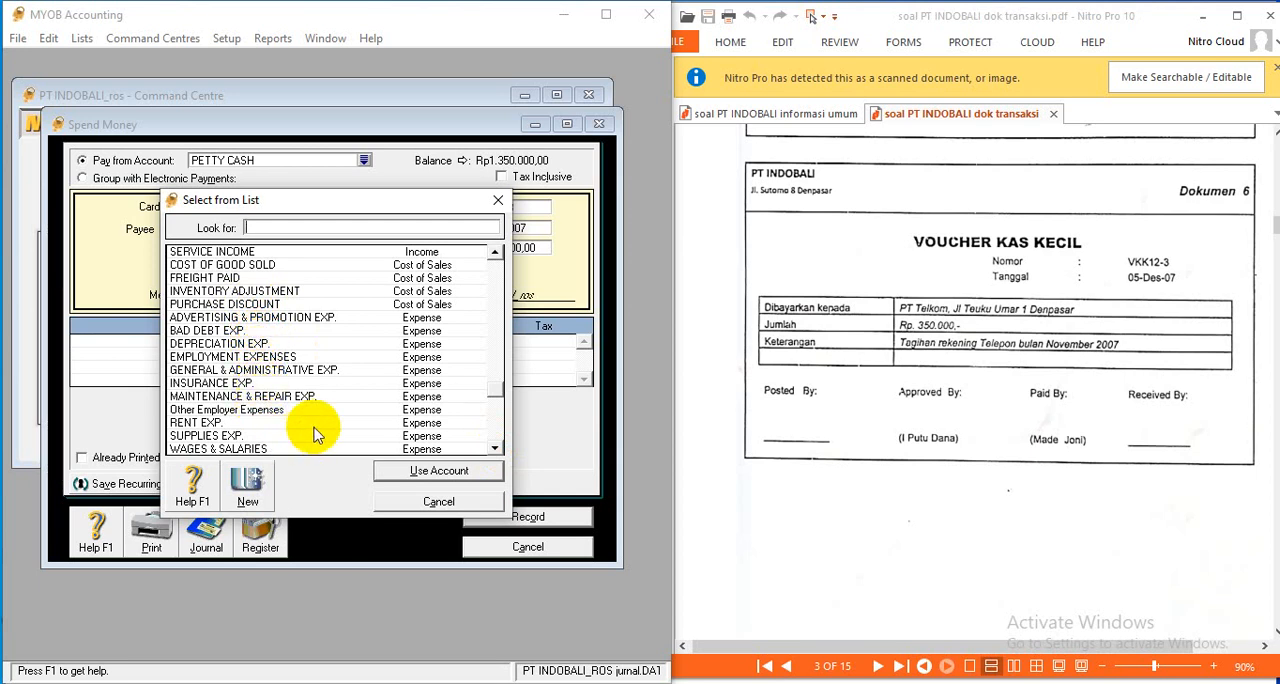
left_click(494, 449)
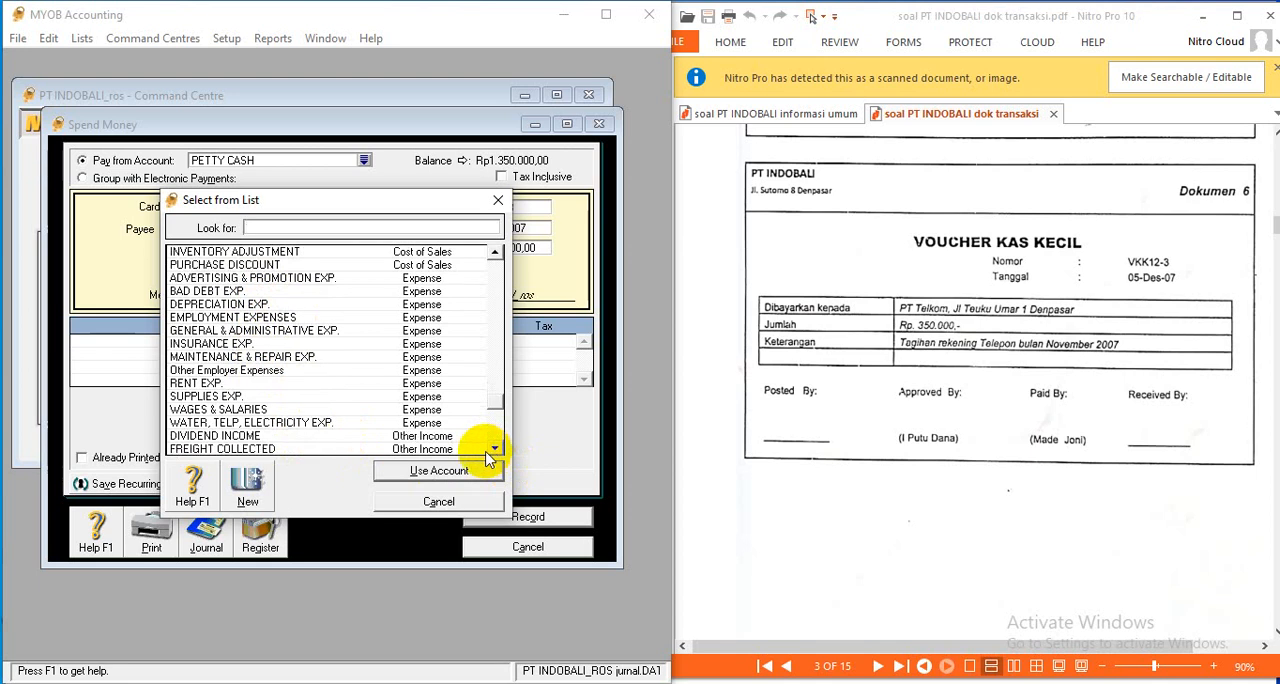
left_click(284, 423)
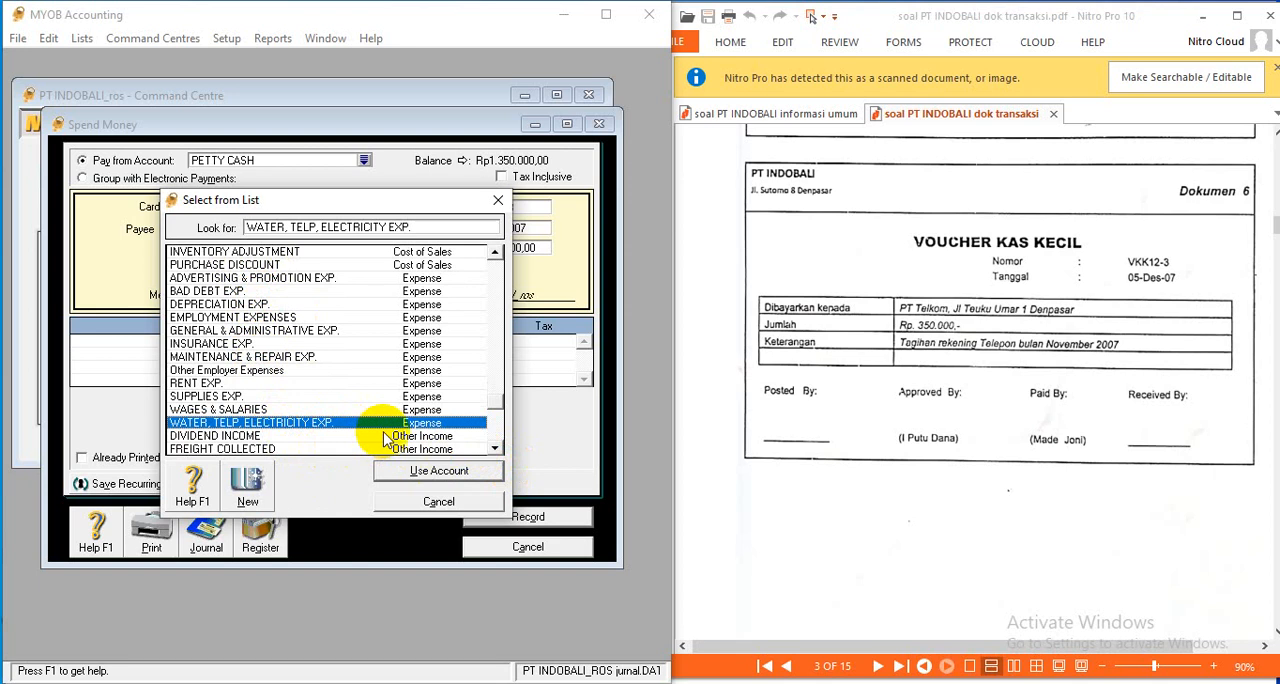
left_click(438, 472)
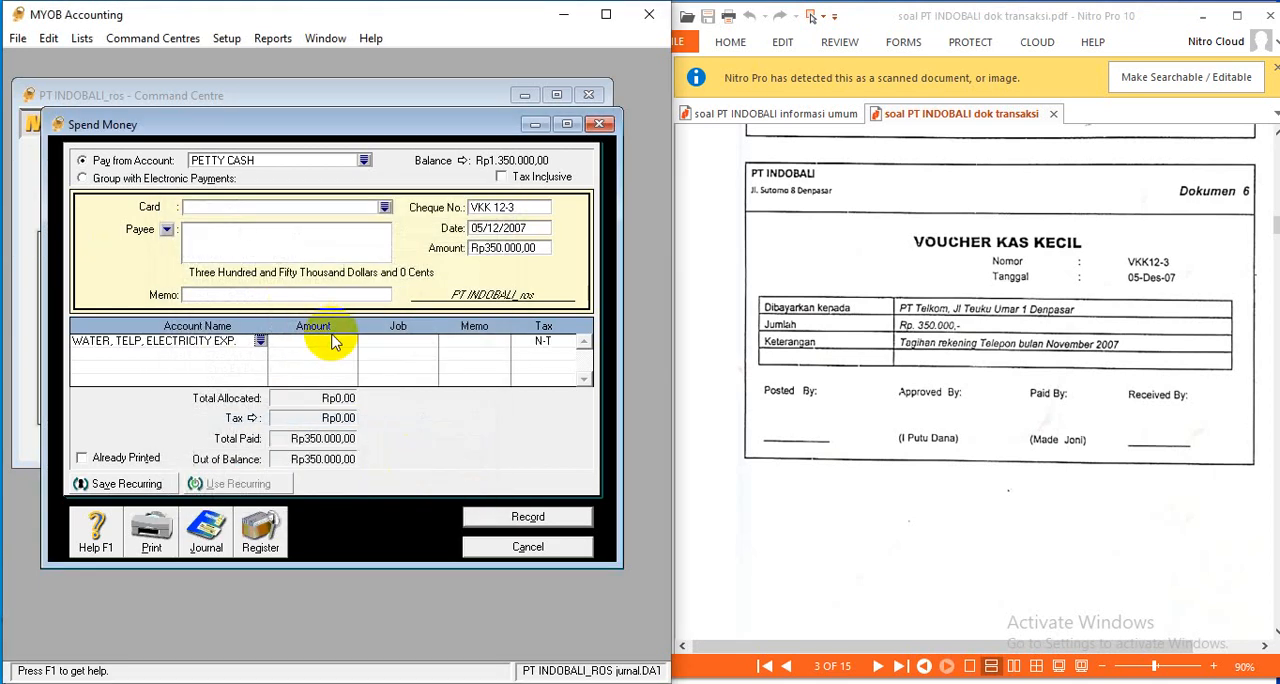
left_click(333, 341)
key("Return")
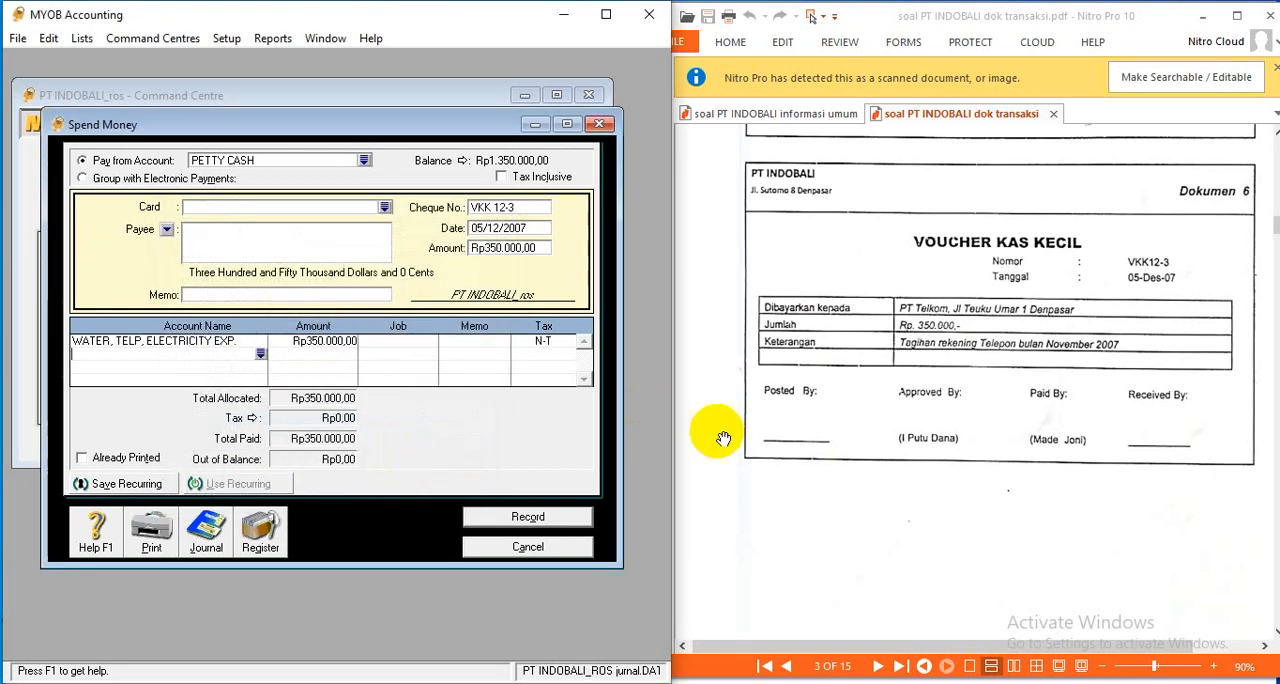
- Review the recap of the VKK 12-3 telephone payment and record the transaction
key("ctrl+r")
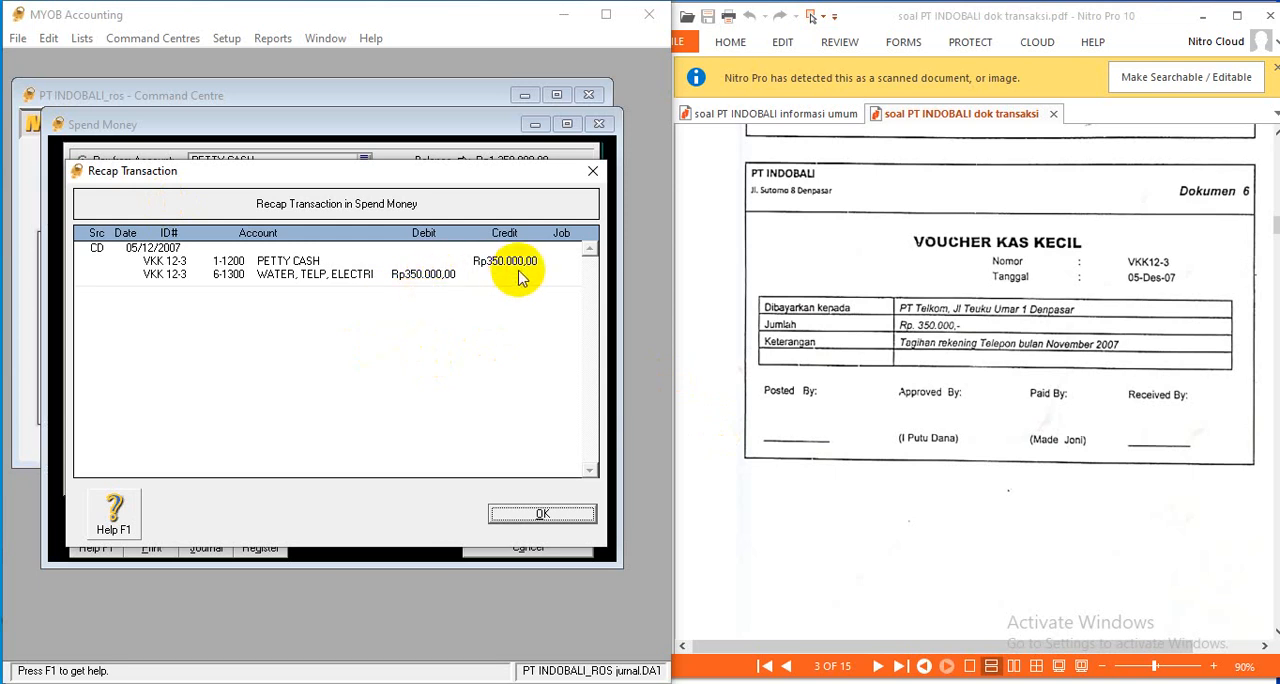
left_click(560, 514)
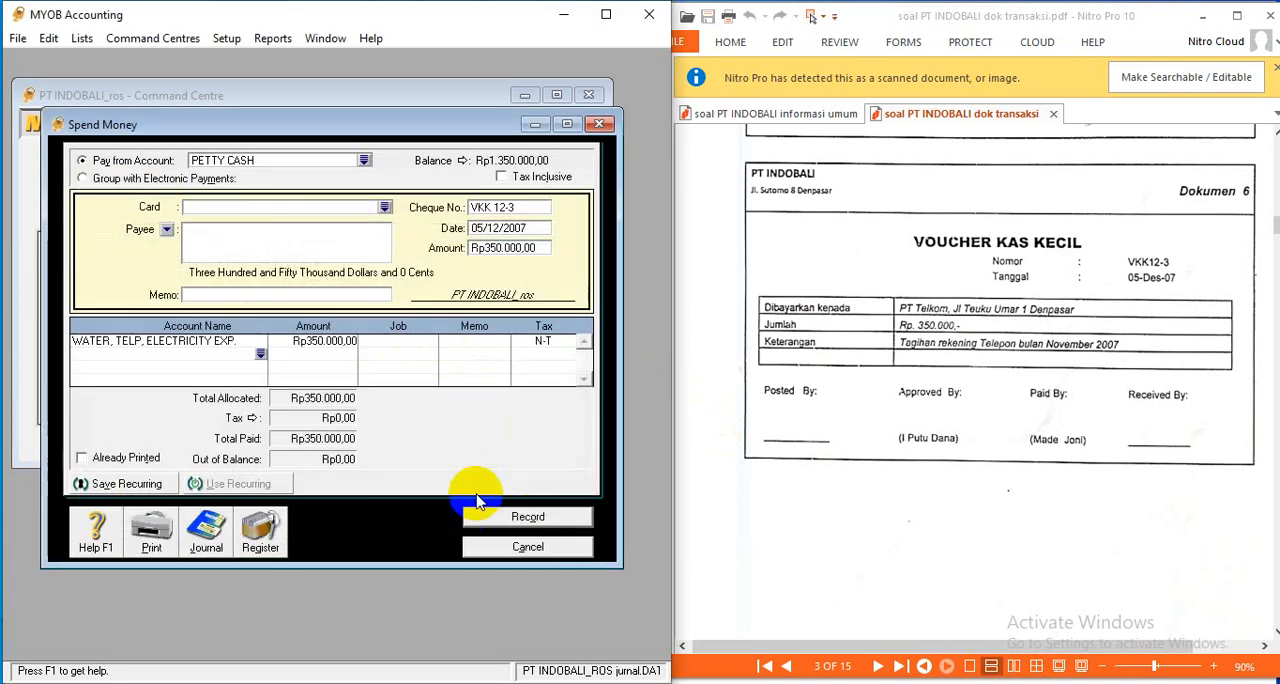
left_click(535, 515)
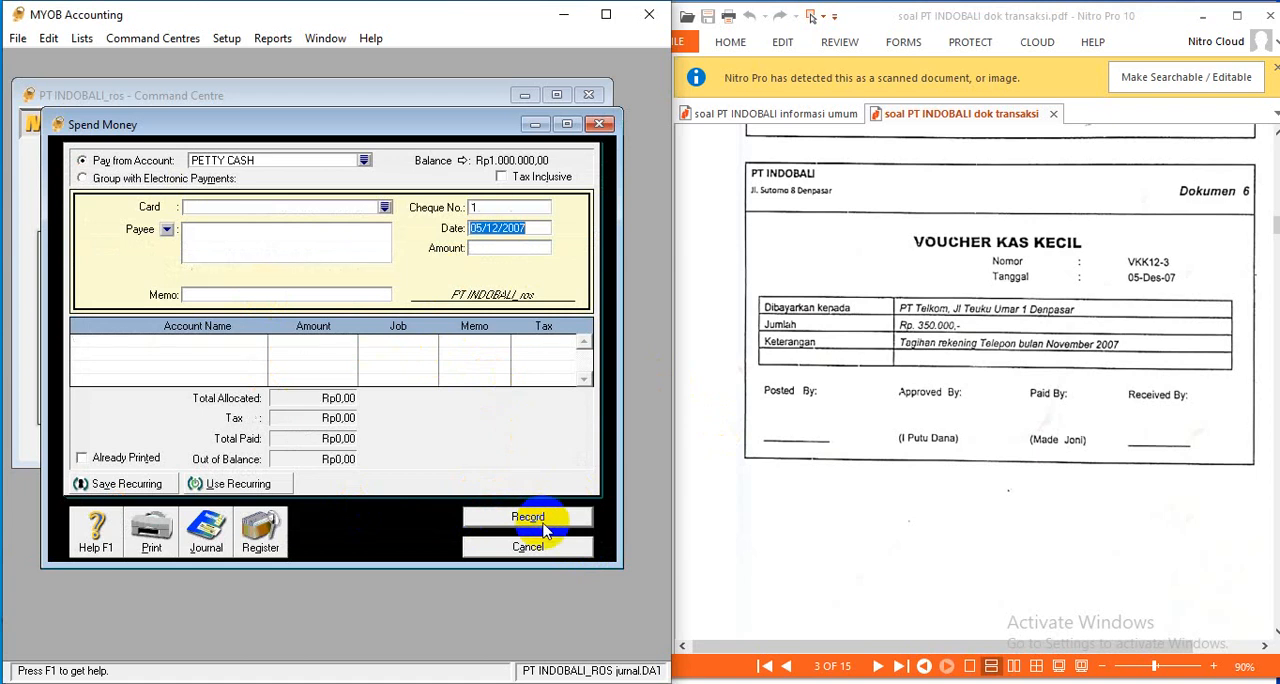
- Close the petty cash payment form and start a customer payment receipt for PT SINTANA, following Dokumen 7
scroll(1092, 400, "down", 5)
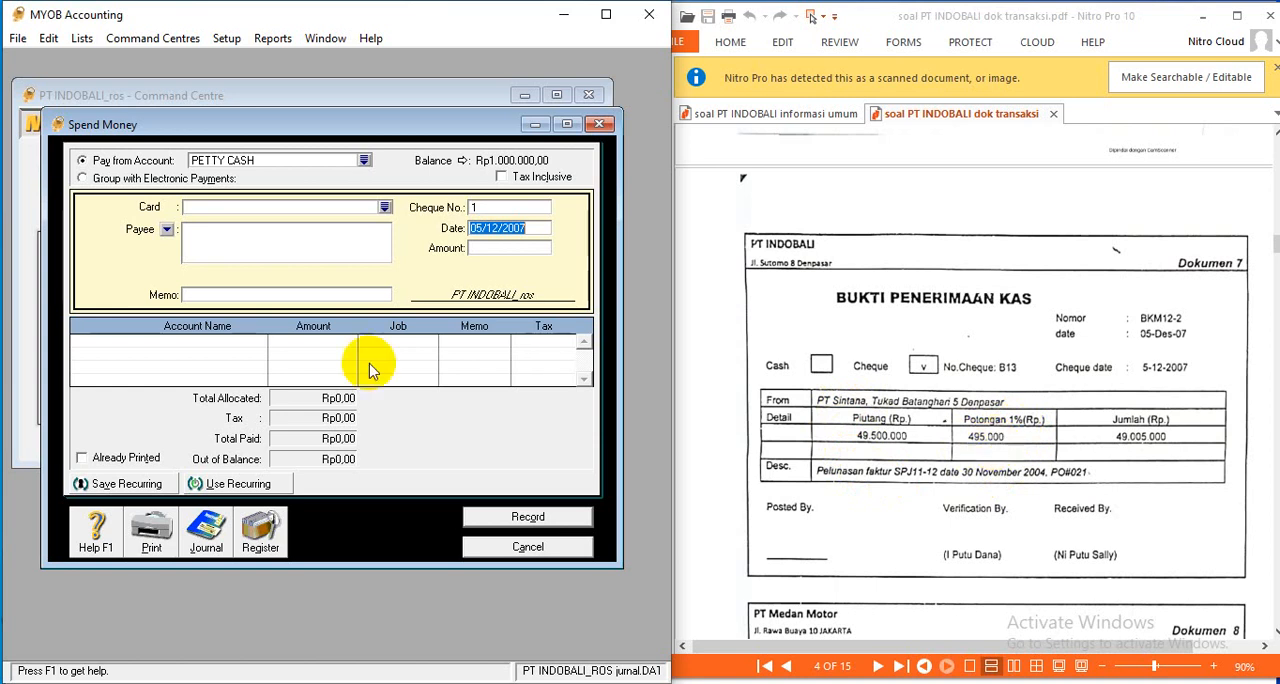
left_click(549, 547)
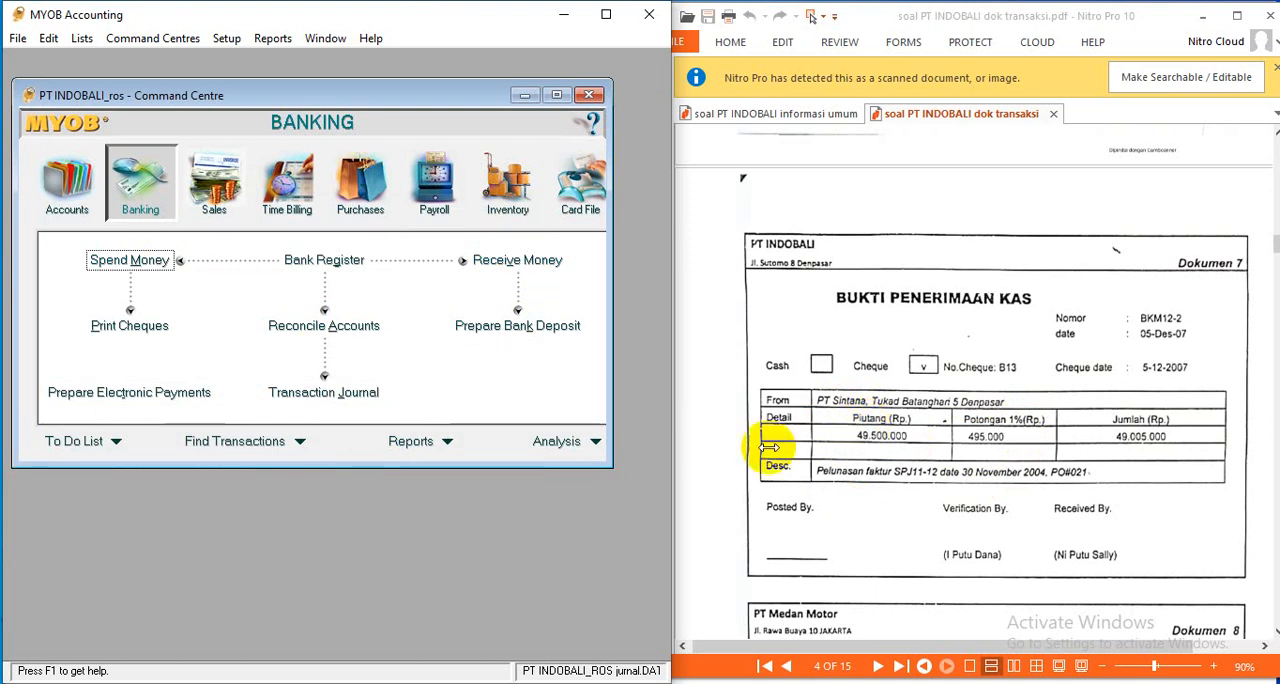
left_click(224, 206)
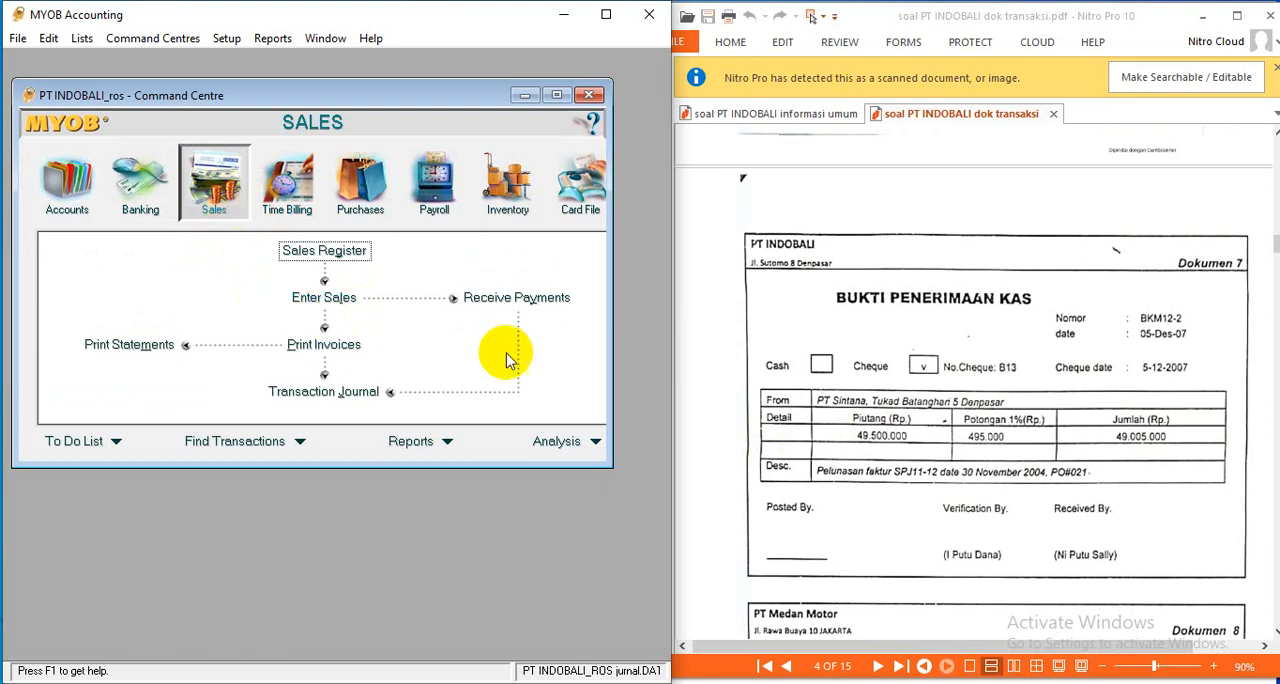
left_click(527, 300)
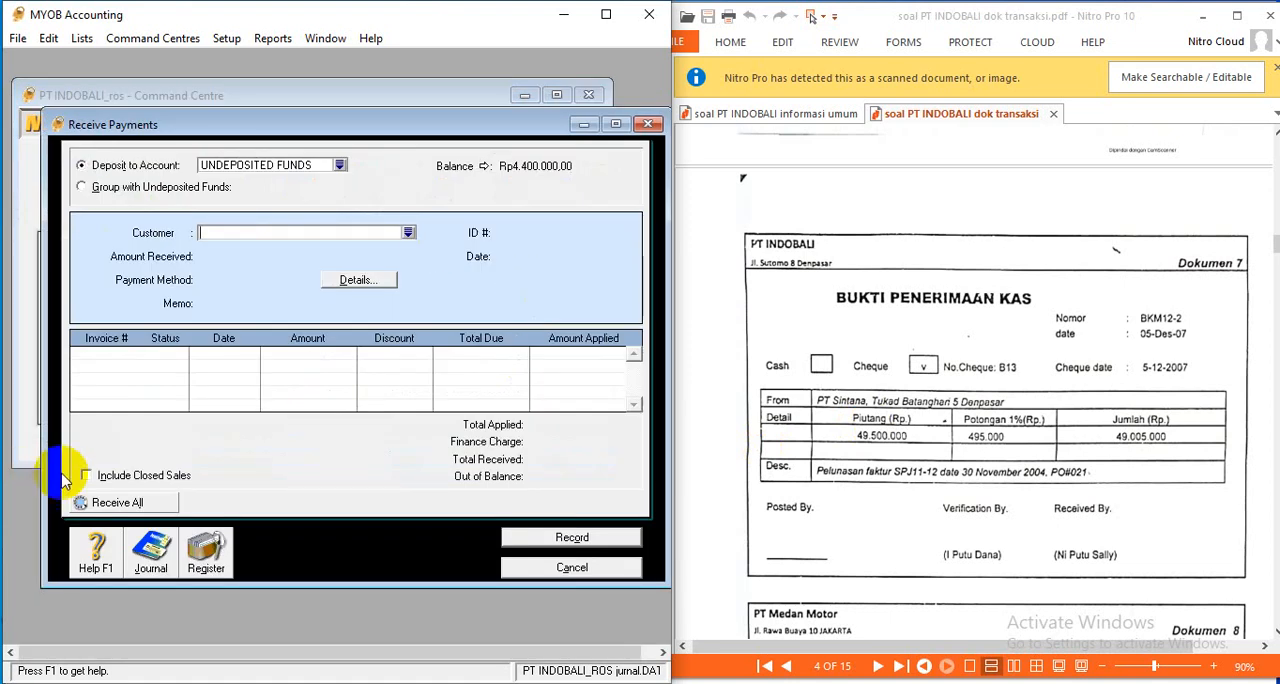
left_click(409, 232)
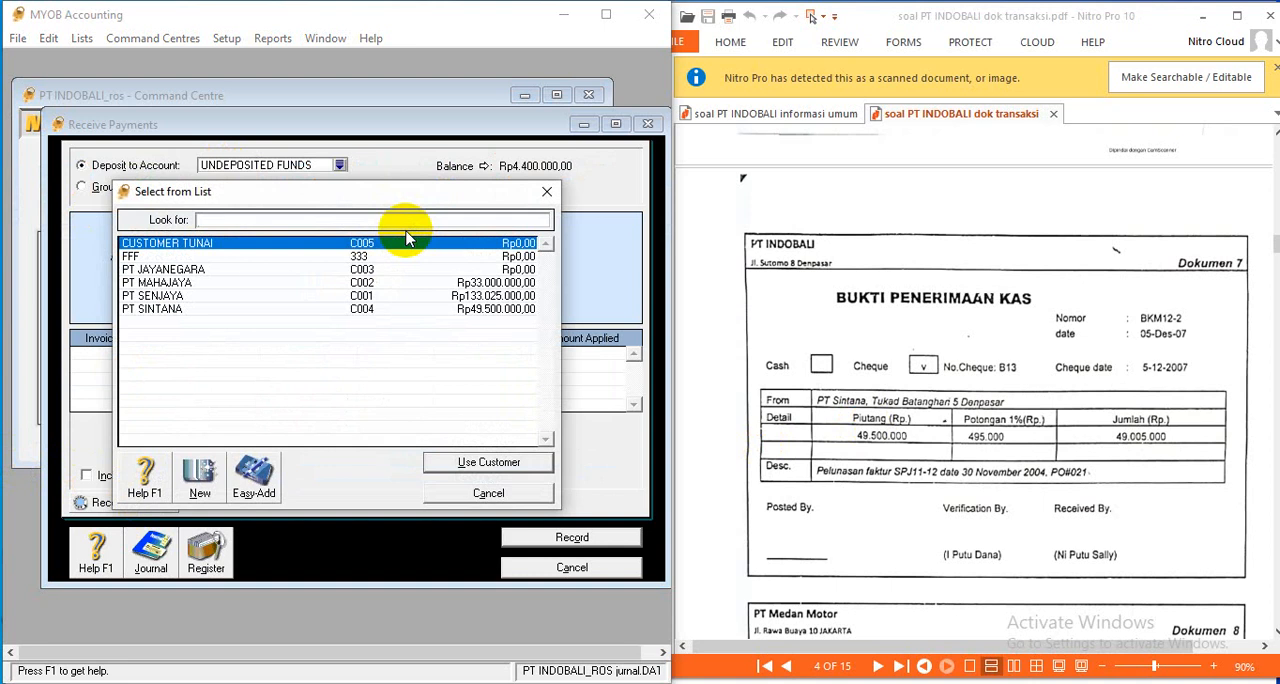
left_click(180, 310)
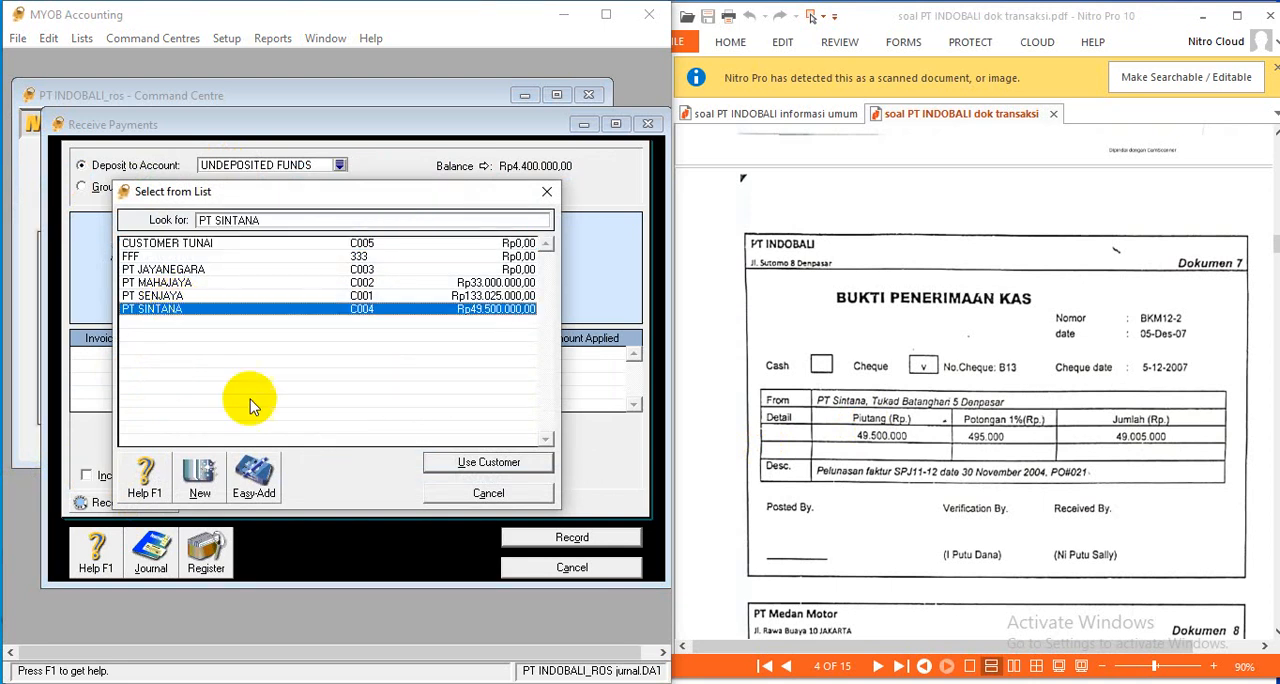
left_click(497, 462)
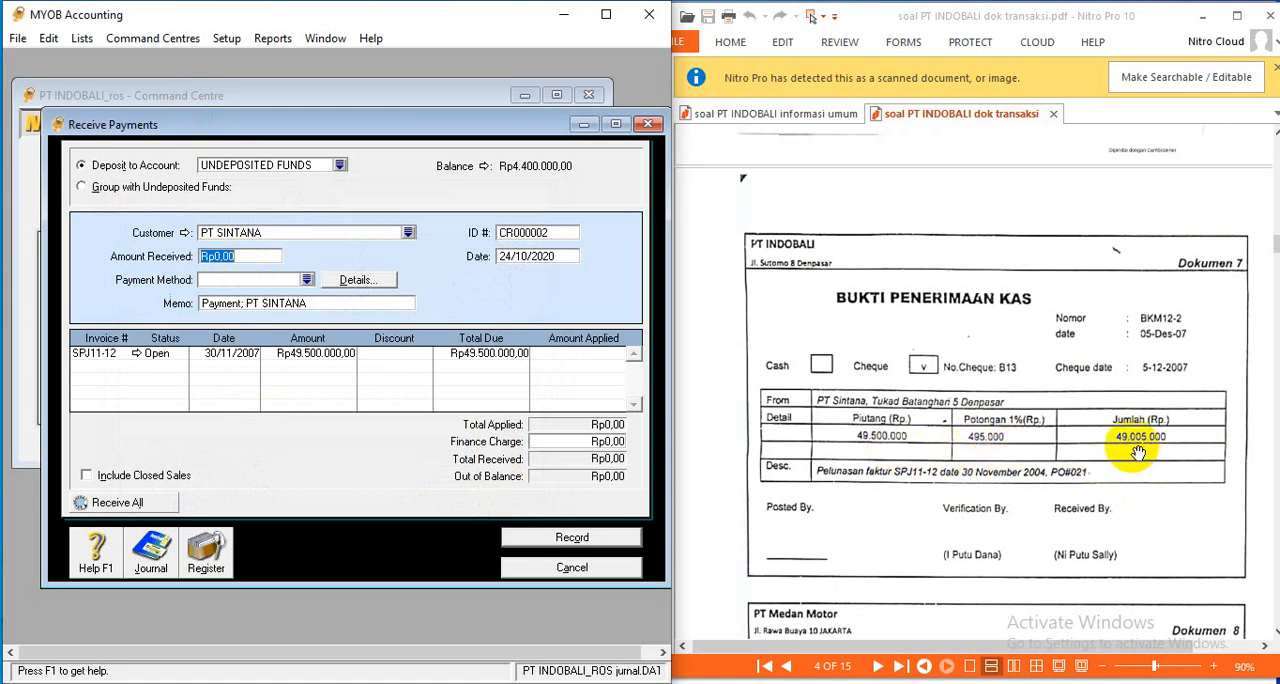
- Enter Rp49.005.000 as the amount received from PT SINTANA, with Cheque as the payment method
type("49005000")
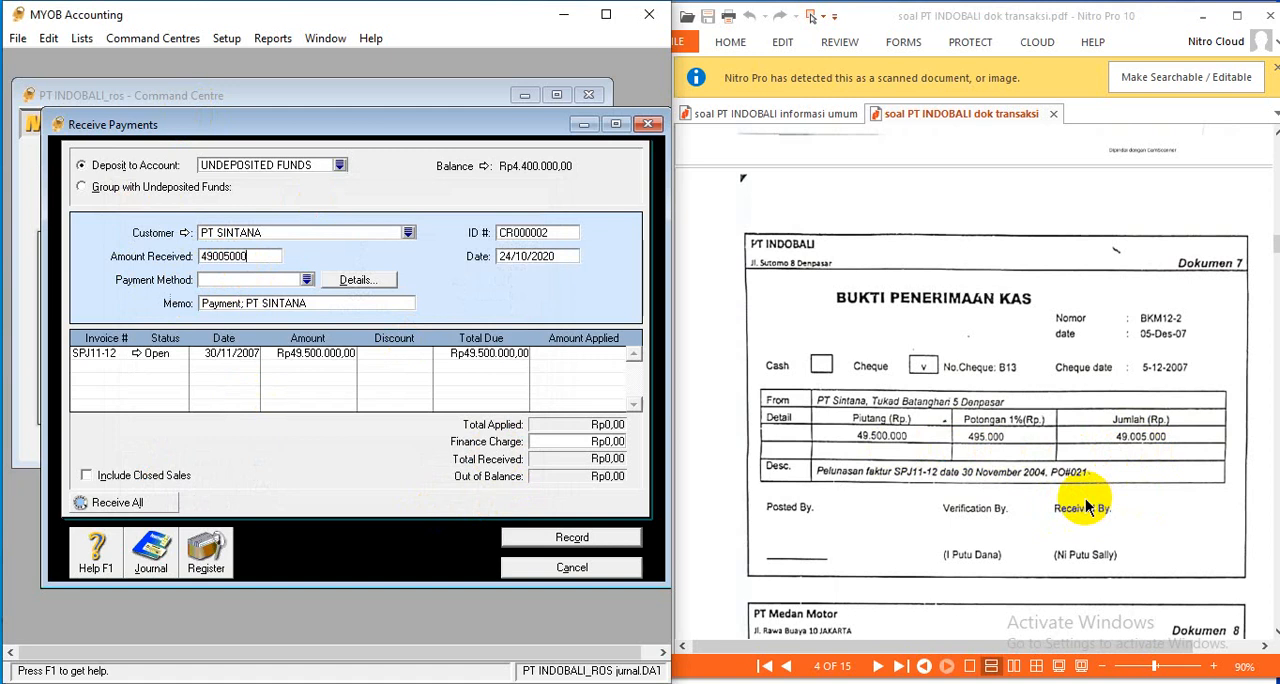
key("Tab")
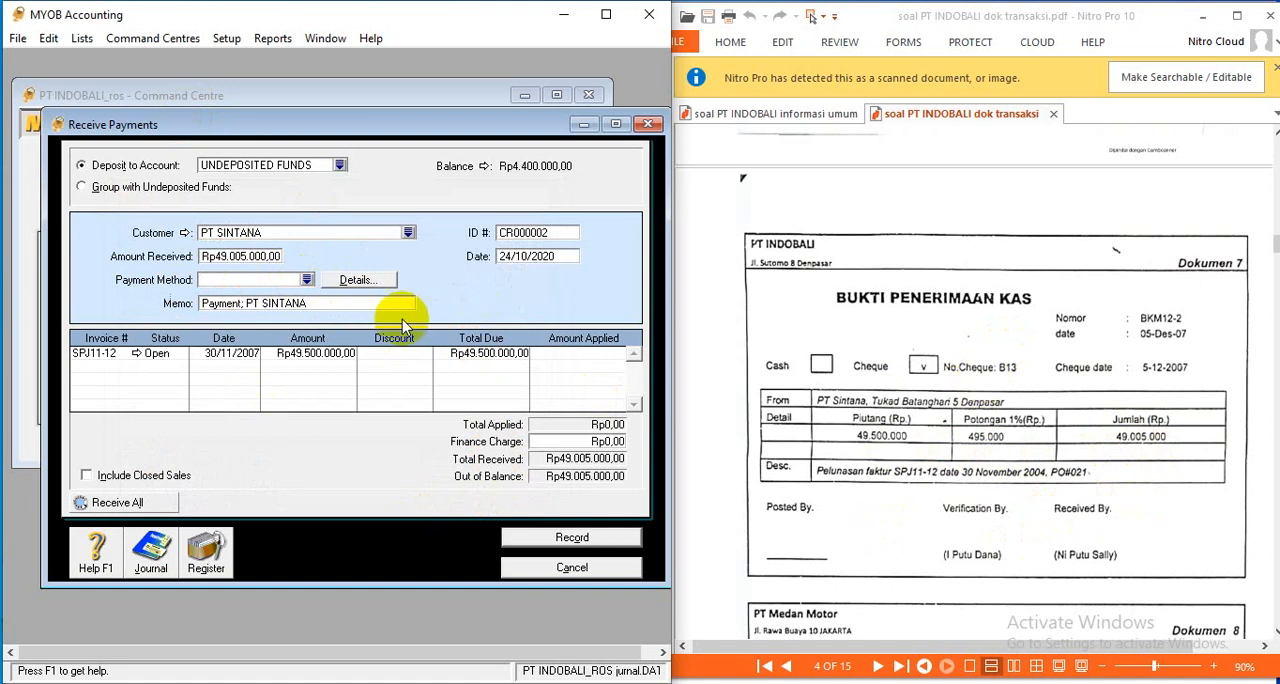
left_click(307, 281)
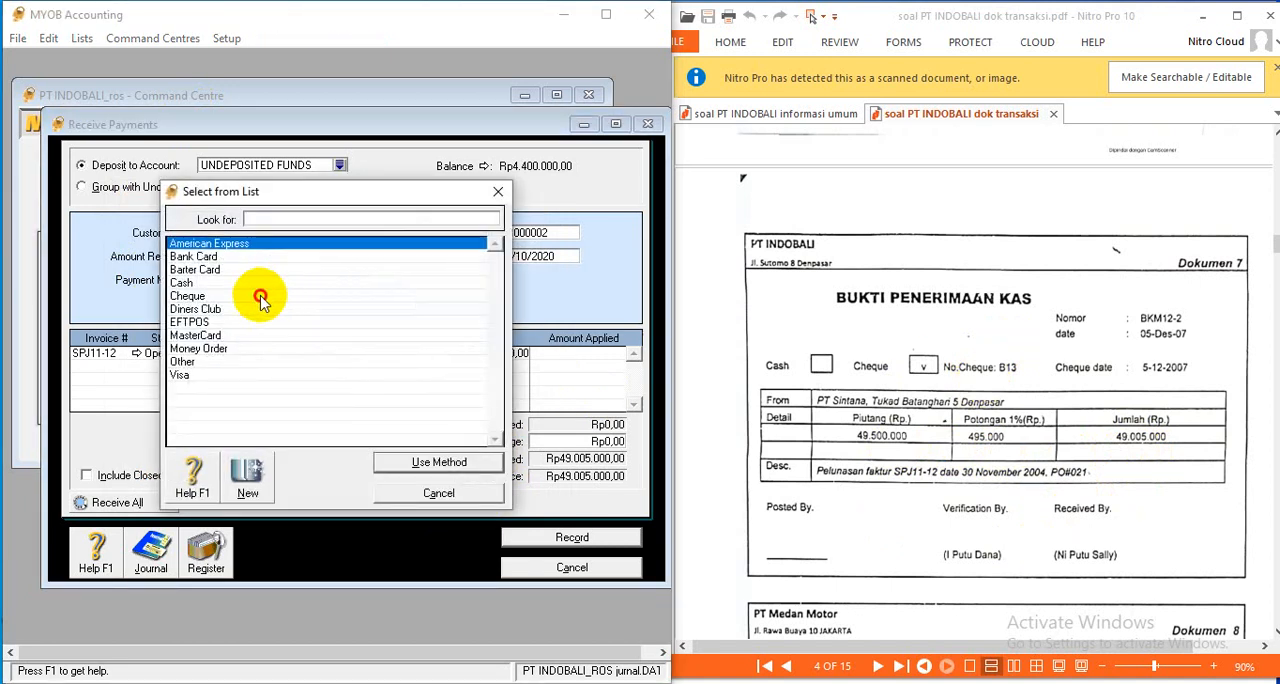
left_click(257, 297)
left_click(452, 468)
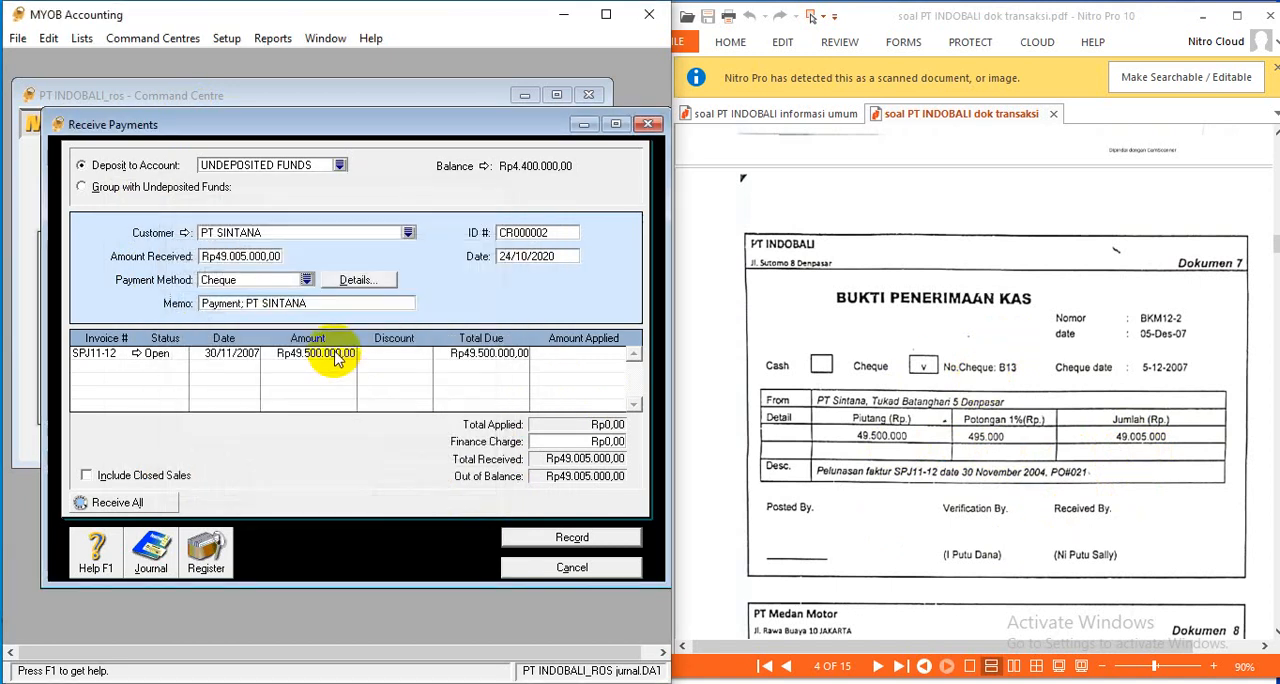
- Set the receipt's ID to BKM 12-2 and its date to 05/12/2007, and apply Rp49.005.000 to invoice SPJ11-12
left_click(551, 231)
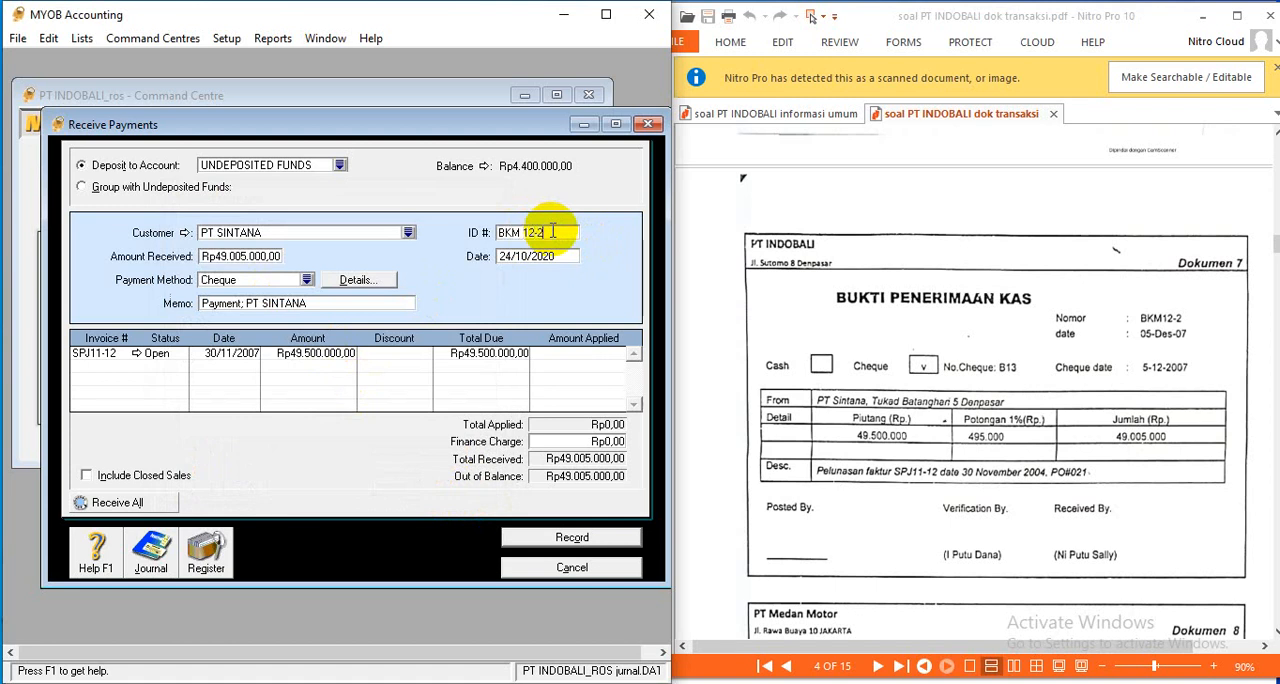
left_click(545, 256)
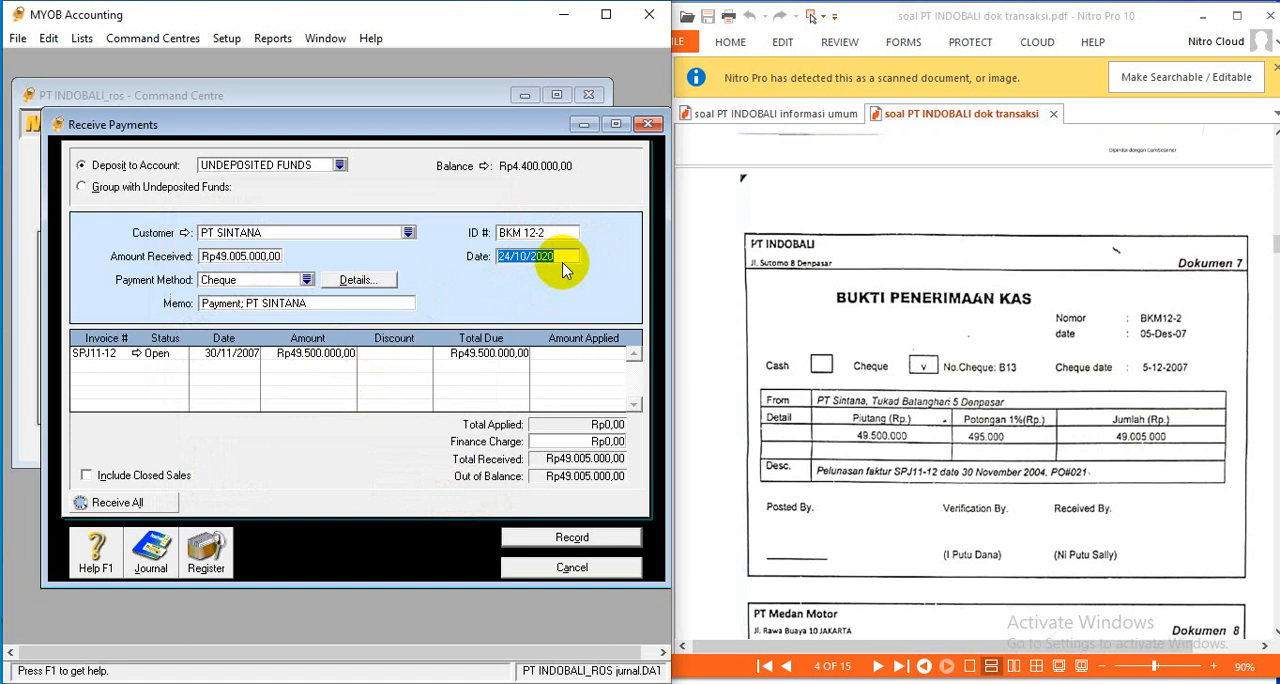
type("05/12/2007")
key("Tab")
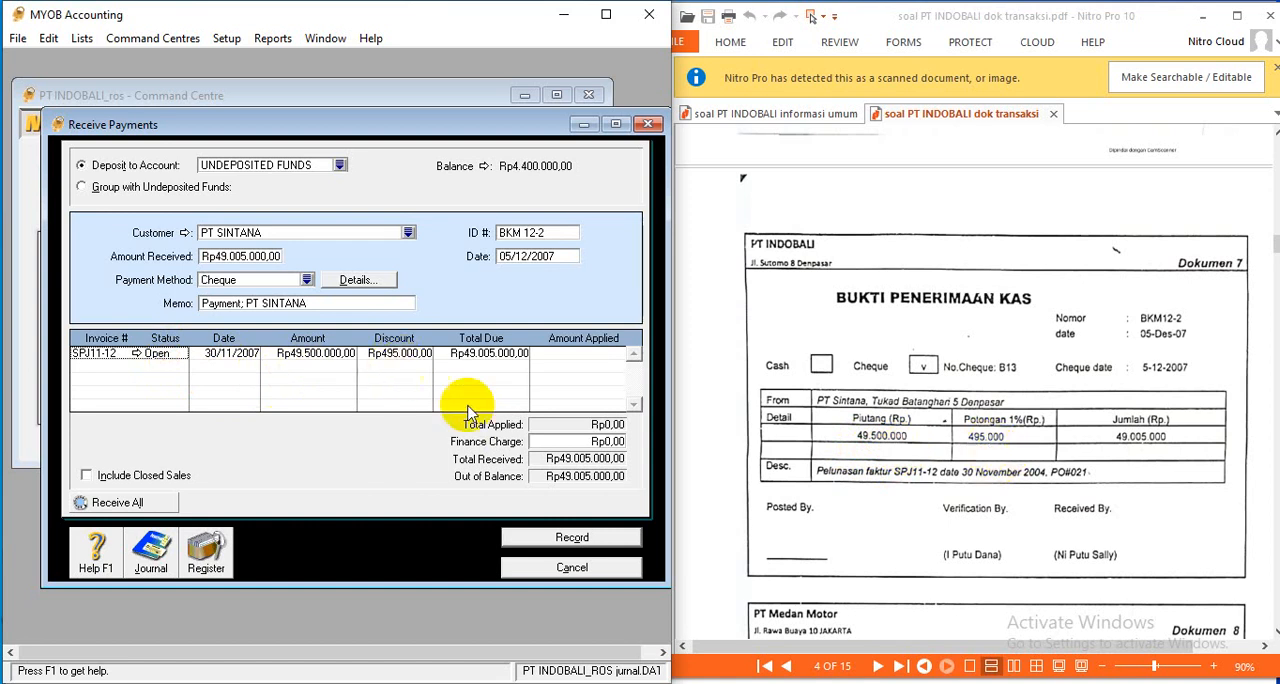
left_click(575, 355)
key("Tab")
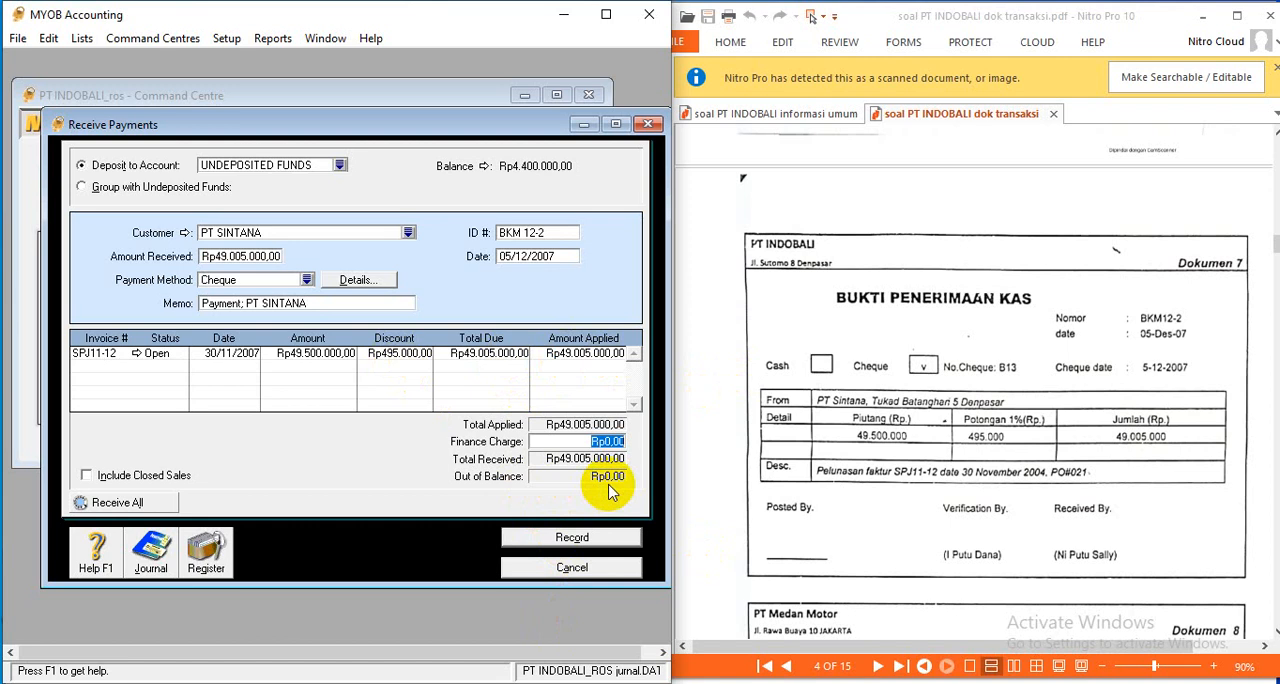
- Review the recap of the BKM 12-2 receipt and record it, choosing to print the discount's credit invoice another time
key("ctrl+r")
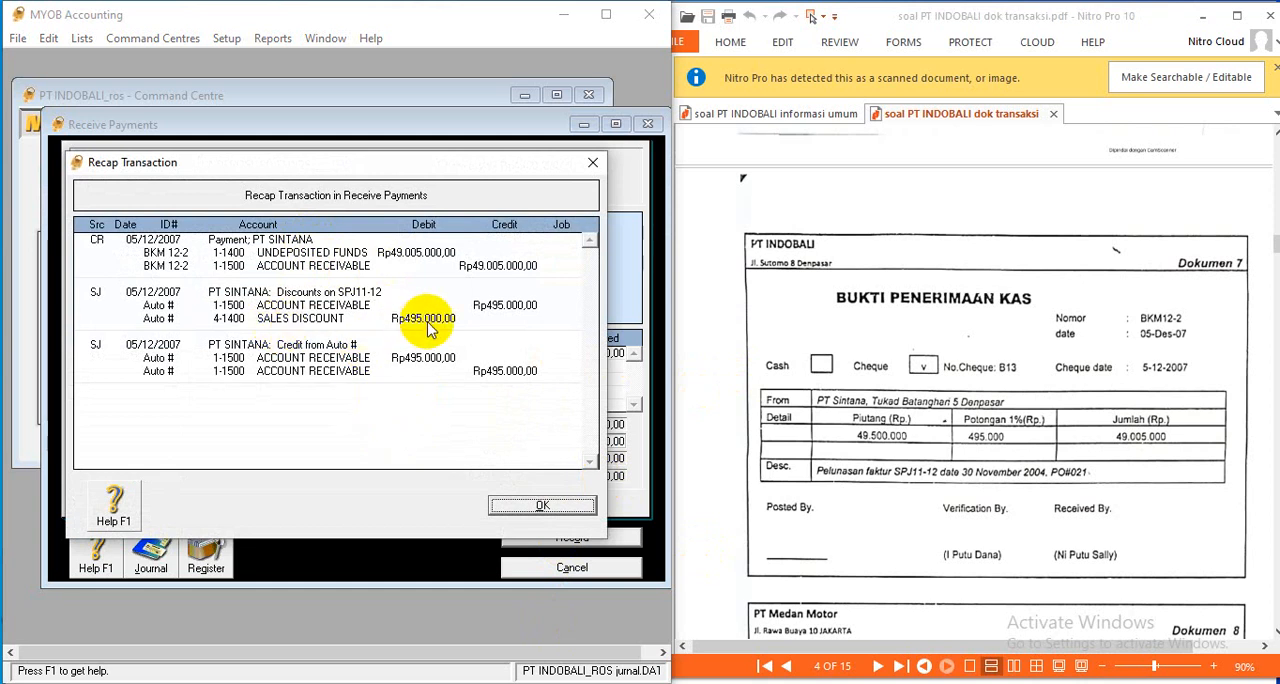
left_click(543, 507)
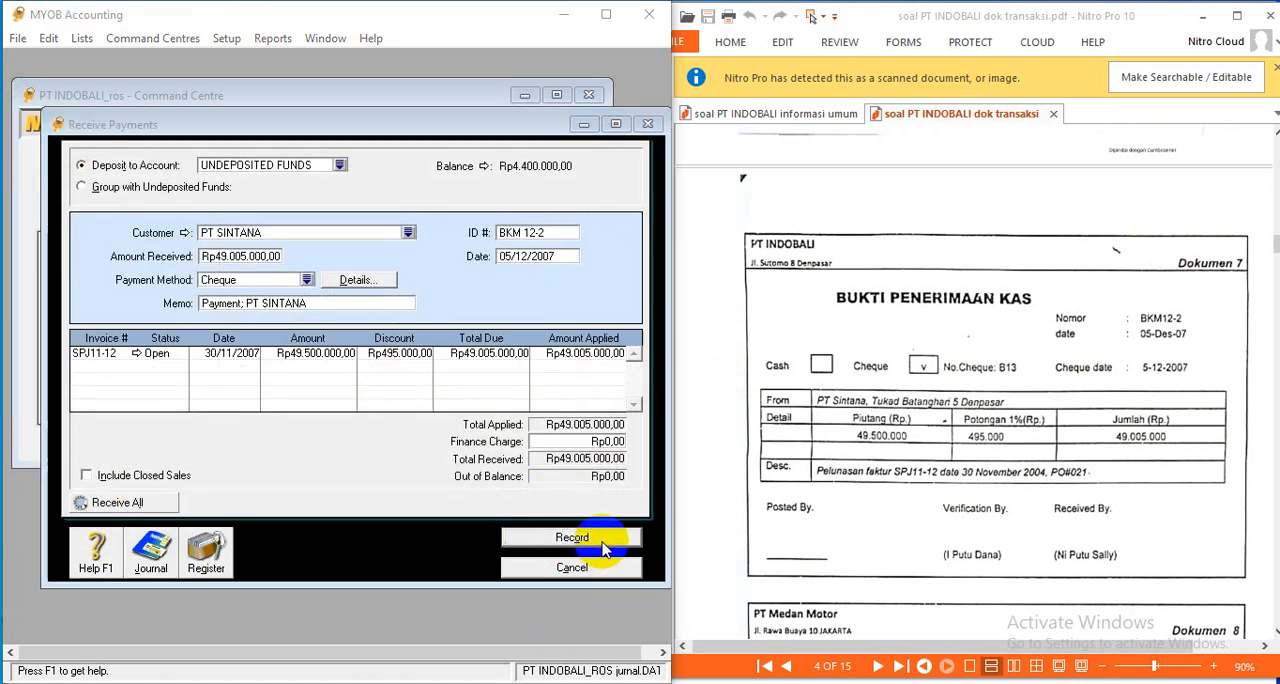
left_click(572, 538)
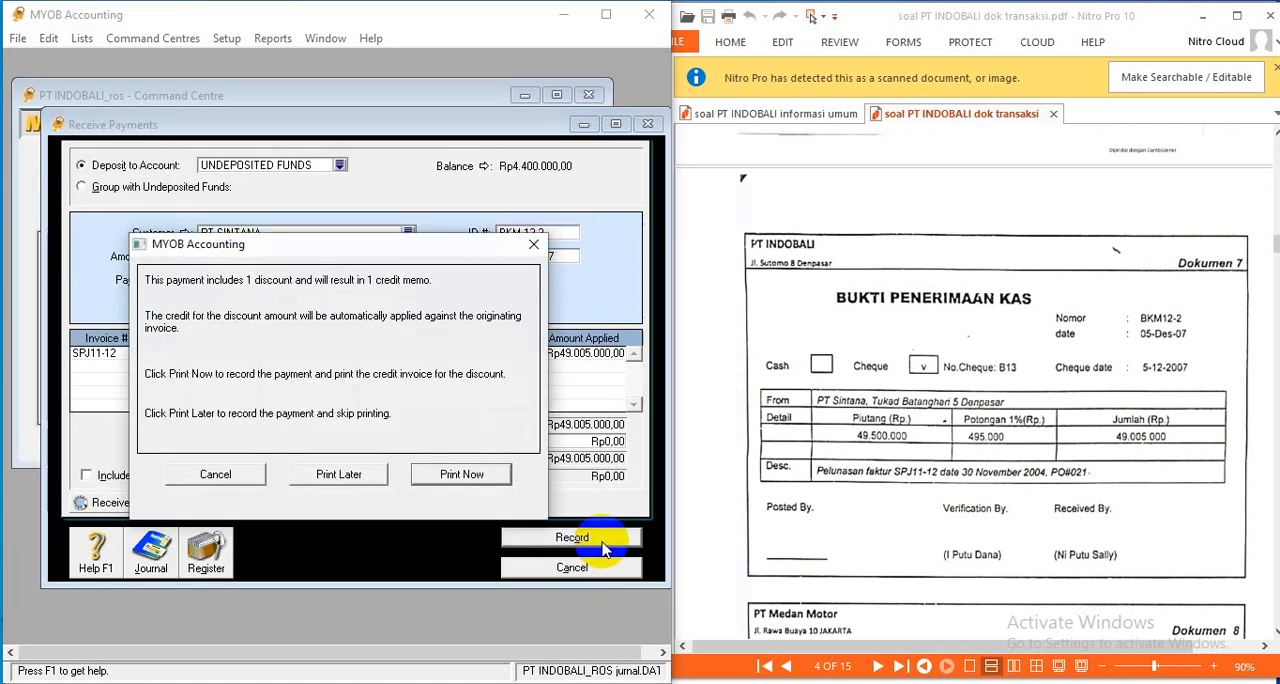
left_click(358, 478)
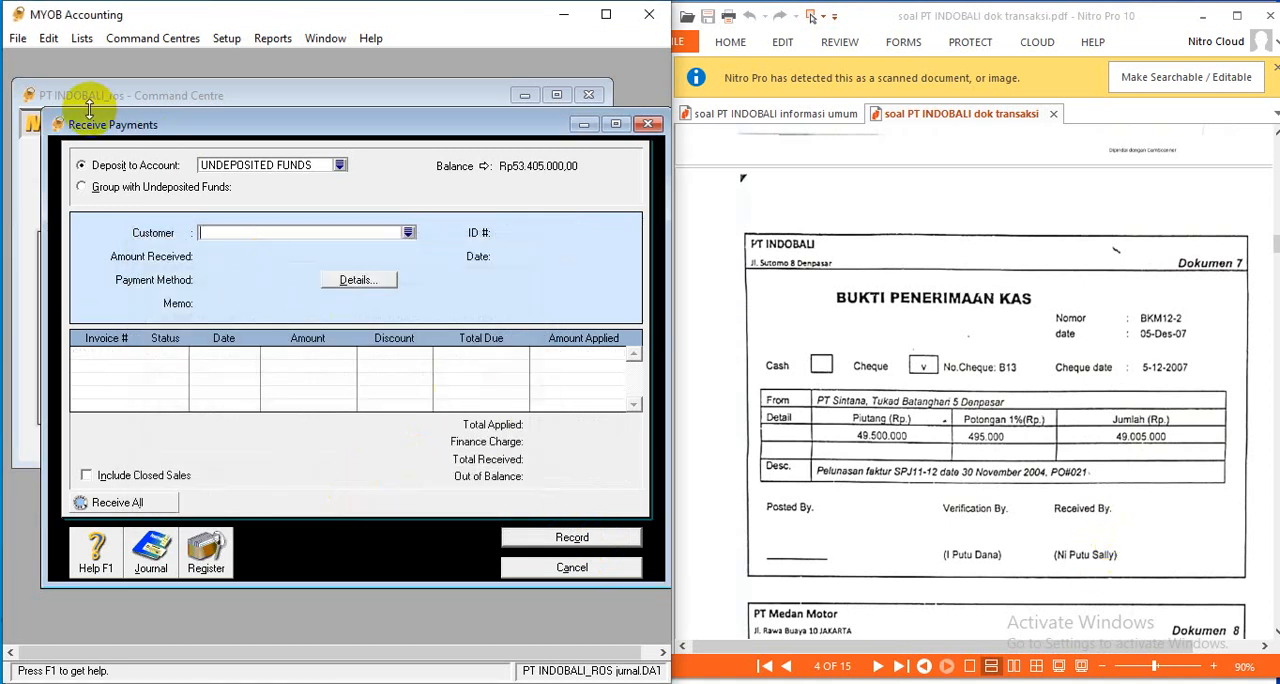
- Read the PT Medan Motor invoice in Dokumen 8, close the customer receipt form and open a new purchase bill
left_click_drag(42, 126, 30, 125)
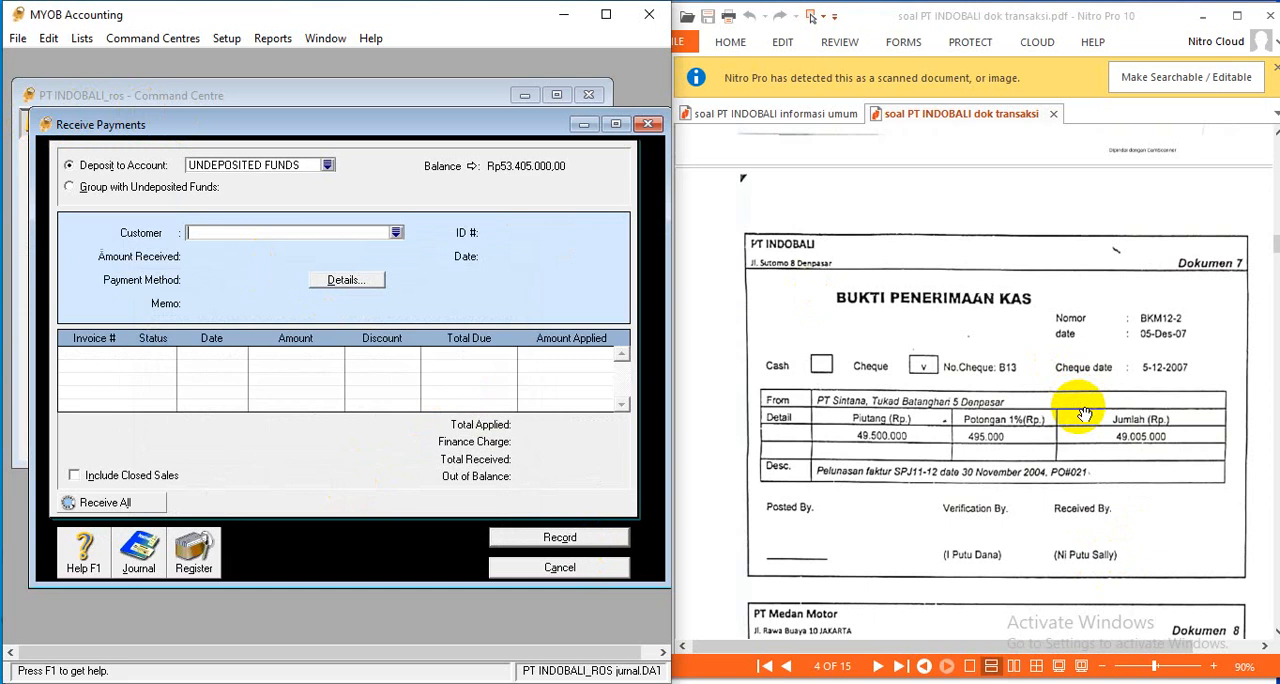
scroll(1085, 413, "down", 3)
scroll(1083, 405, "down", 7)
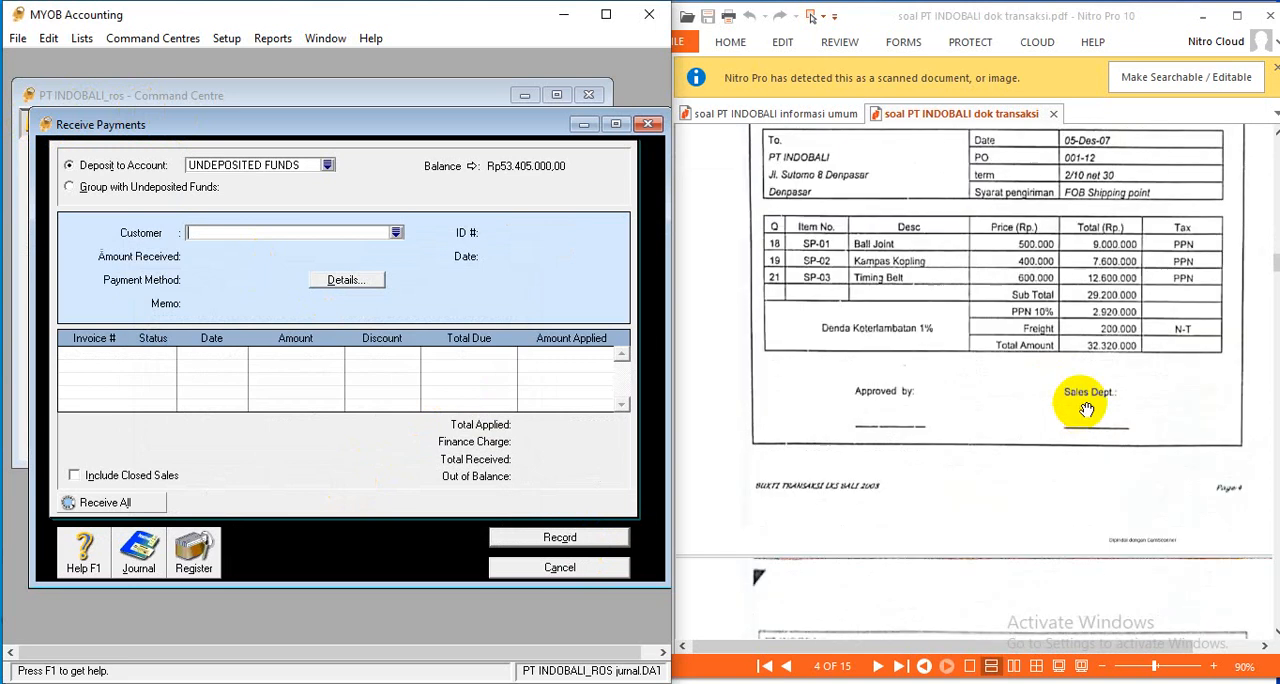
scroll(1086, 400, "up", 4)
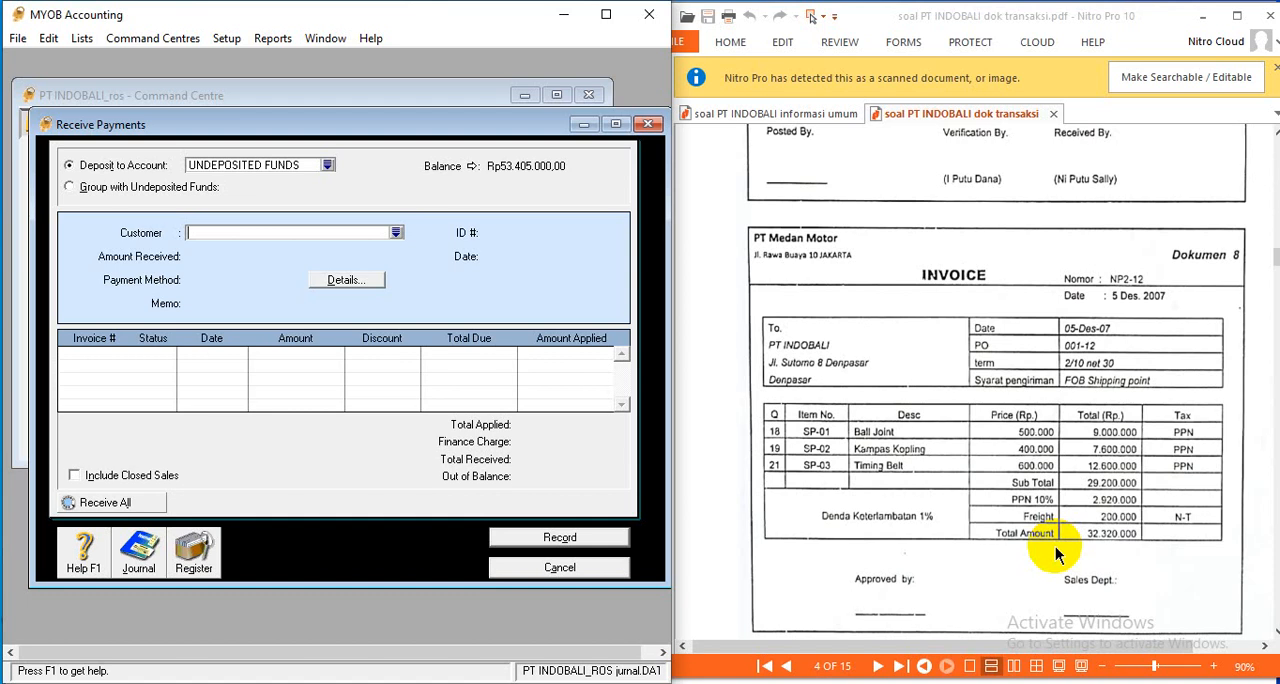
scroll(1057, 545, "down", 3)
scroll(1057, 545, "up", 3)
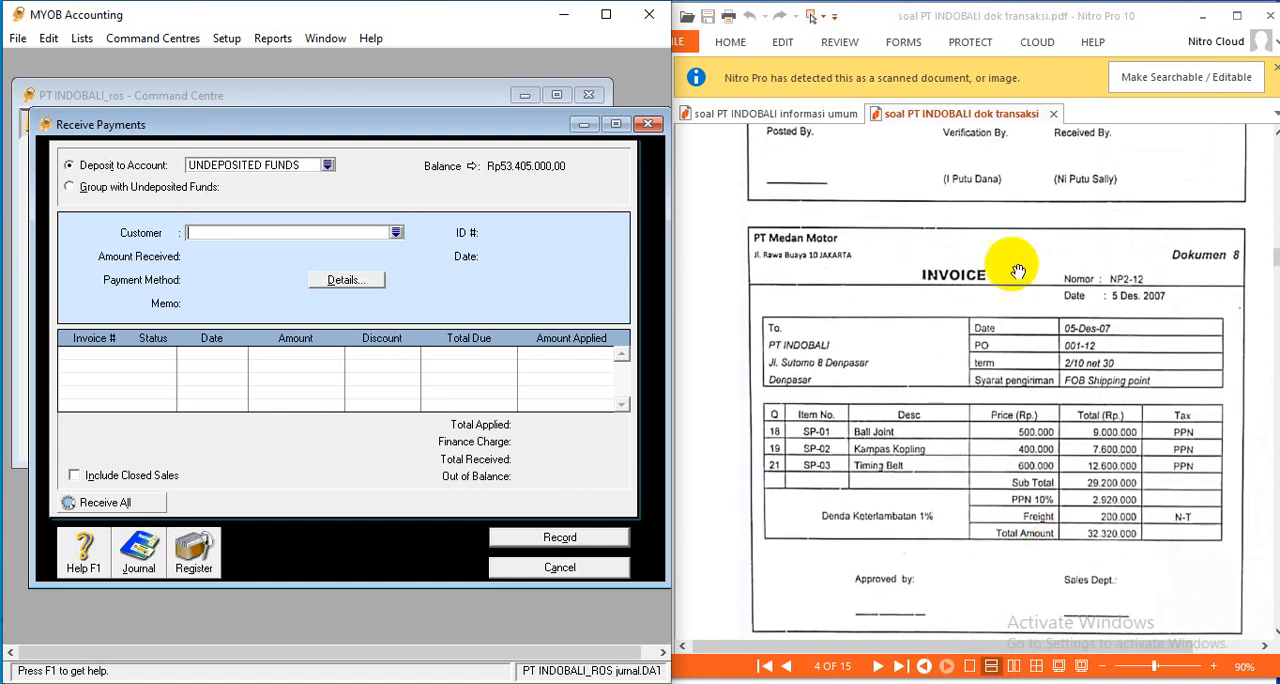
left_click(560, 567)
left_click(366, 212)
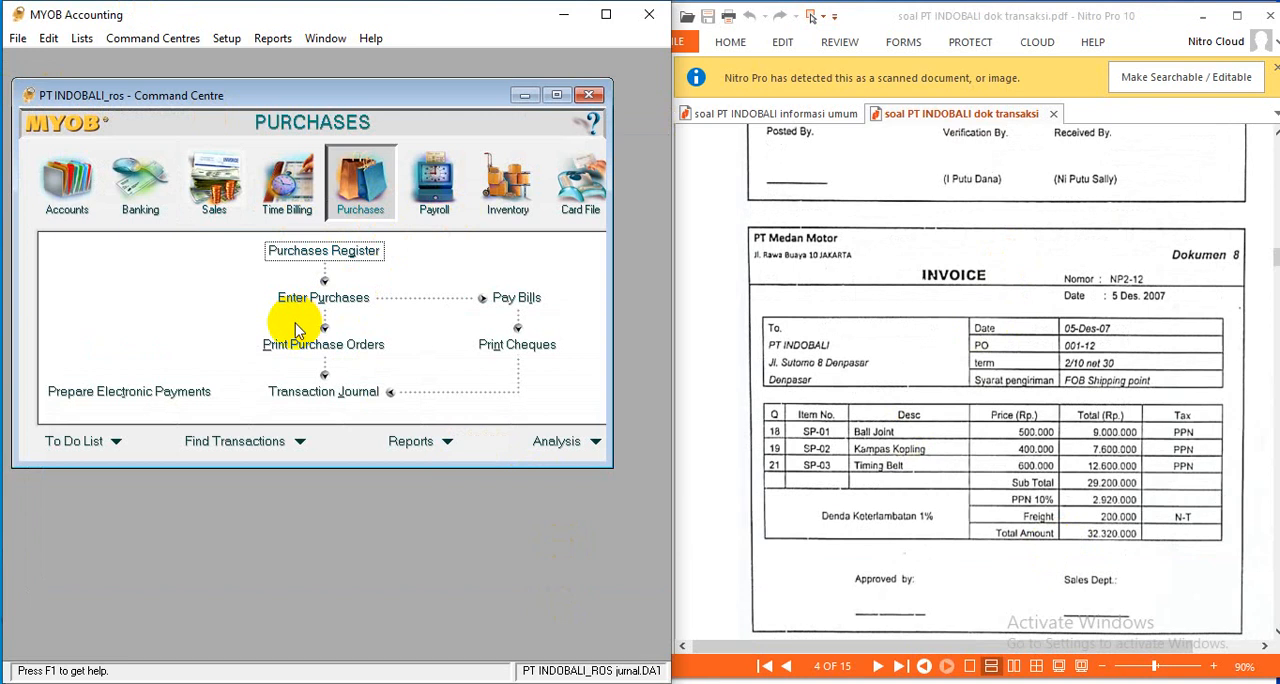
left_click(314, 299)
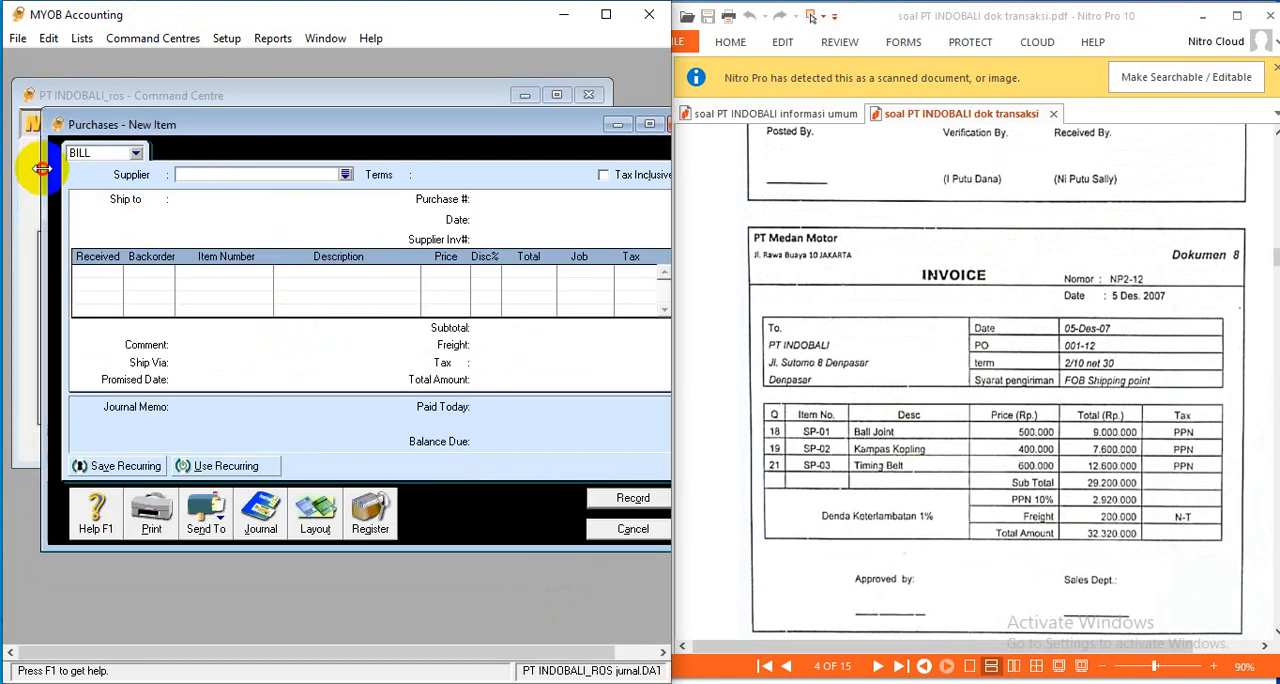
left_click_drag(42, 168, 19, 161)
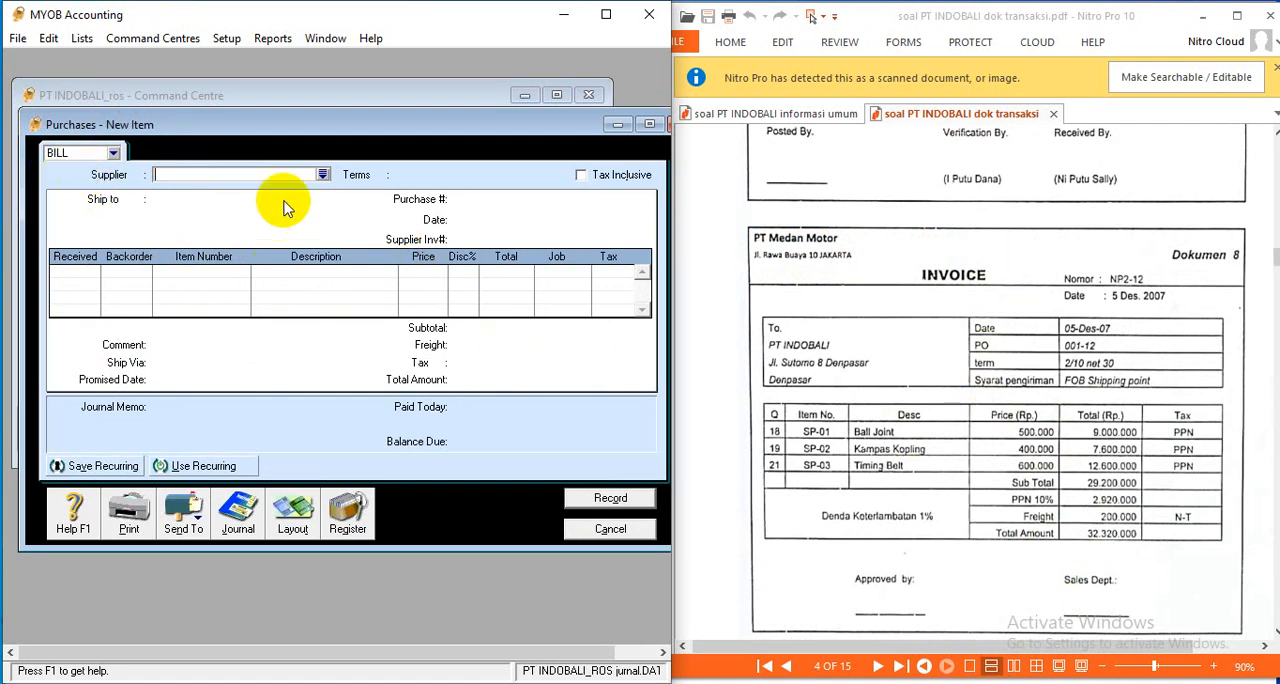
- Select PT MEDAN MOTOR as the bill's supplier, with Tax Inclusive turned off
left_click(323, 176)
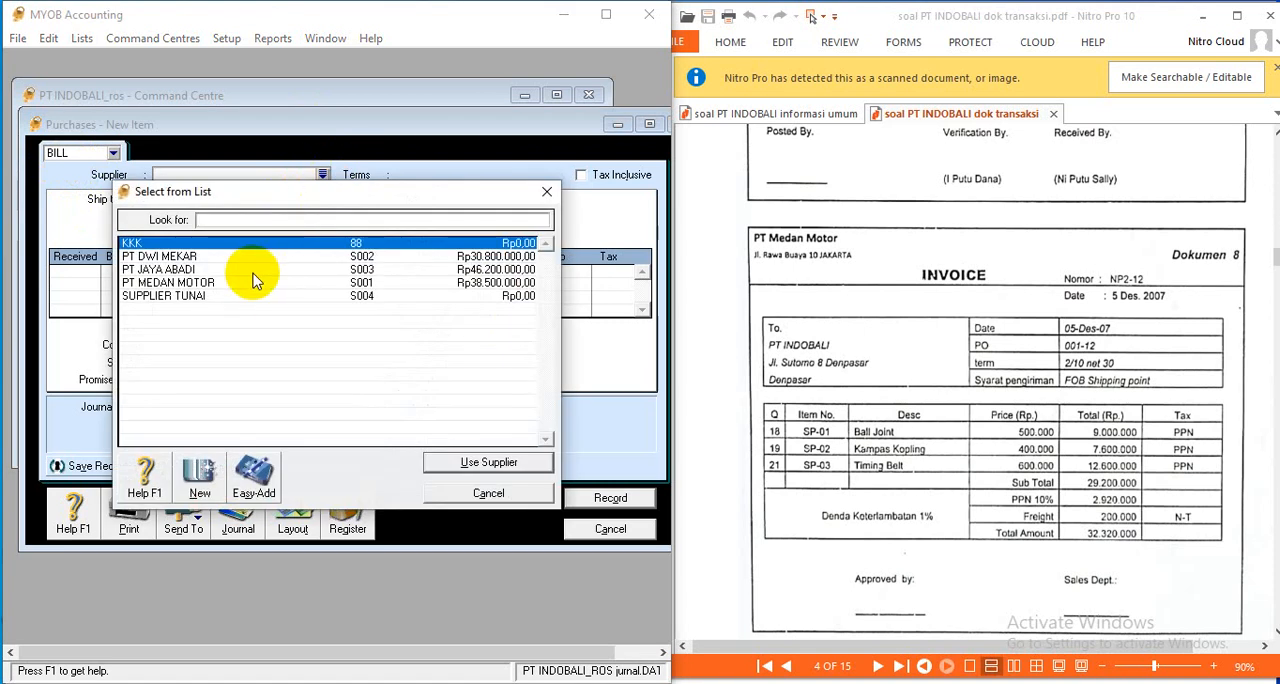
left_click(200, 282)
left_click(489, 462)
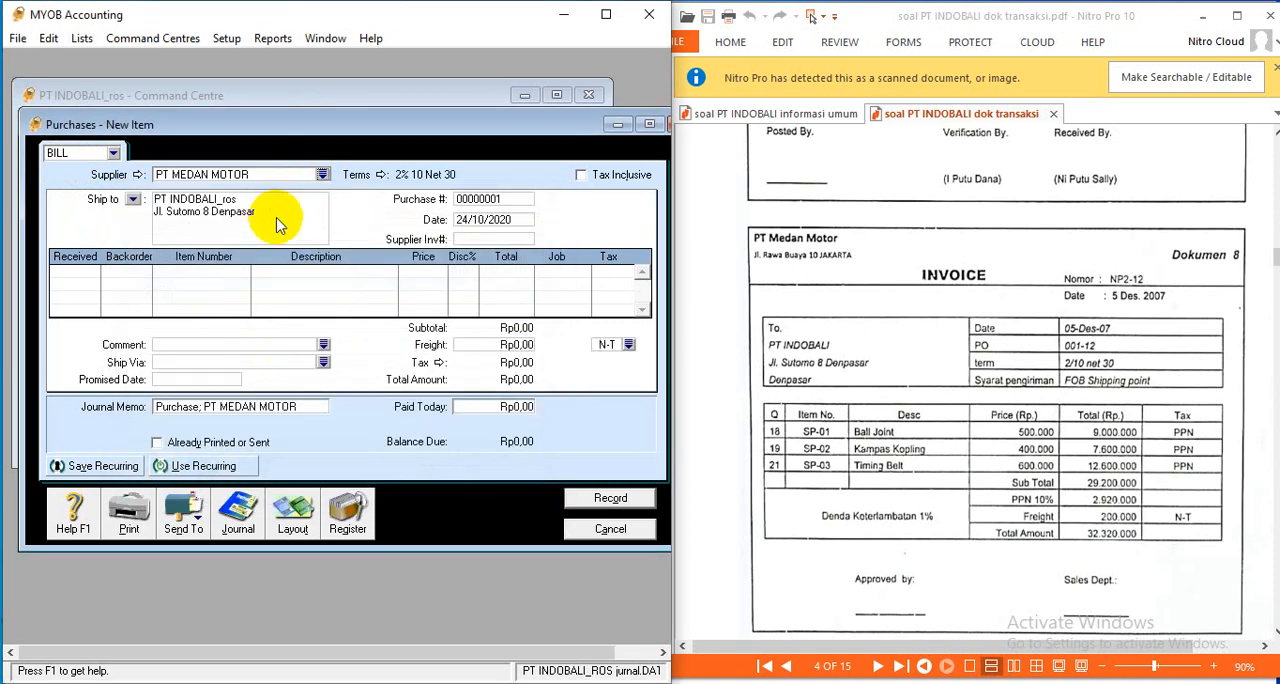
left_click(581, 177)
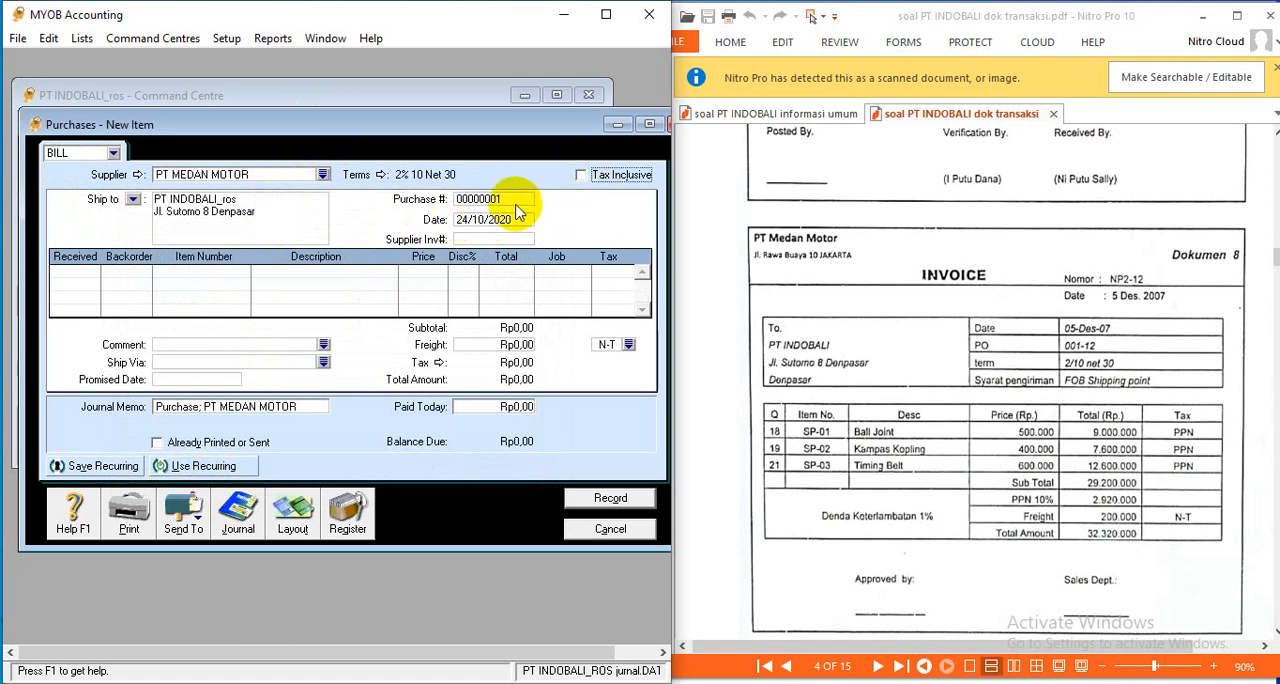
- Set the bill's purchase number to NP2-12 and its date to 05/12/2007
left_click(503, 199)
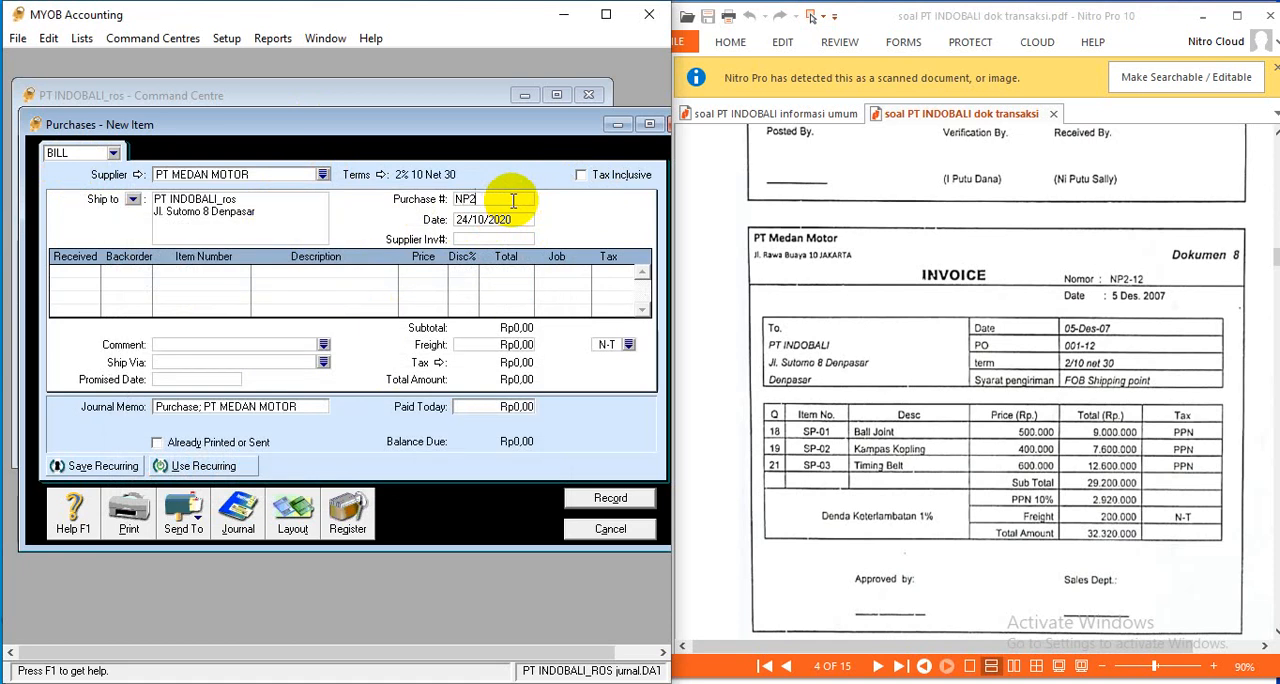
type("NP2-12")
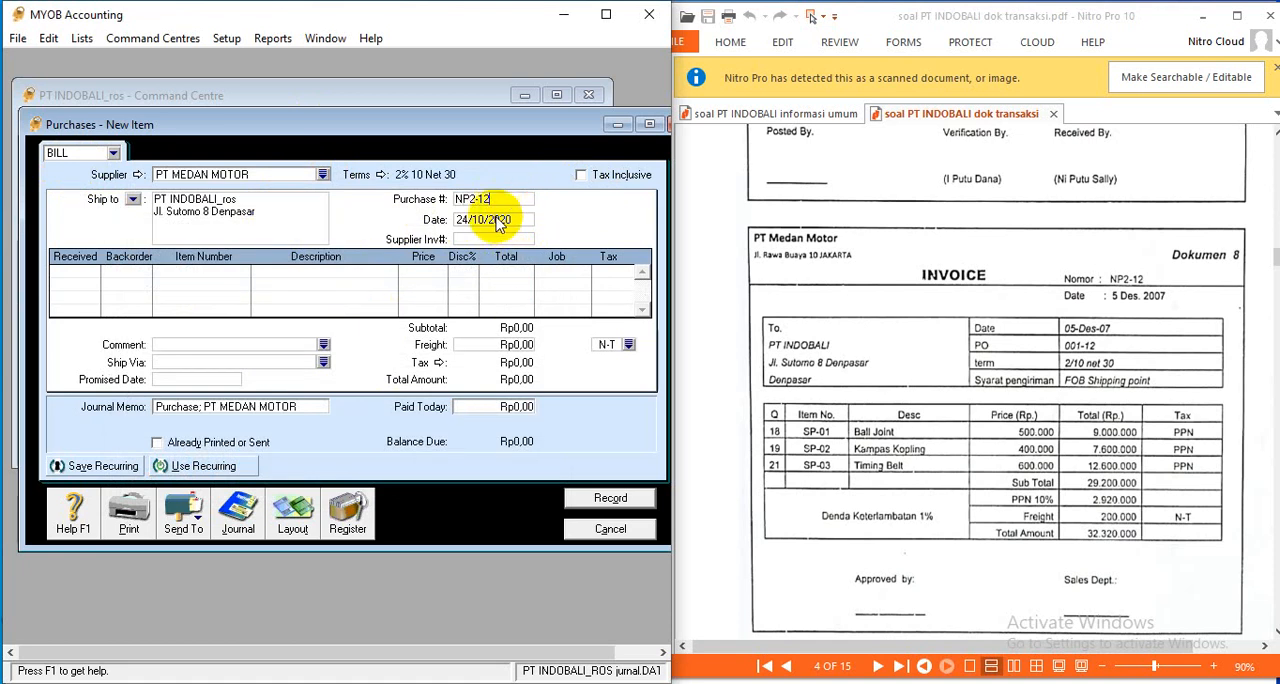
left_click(510, 218)
type("05")
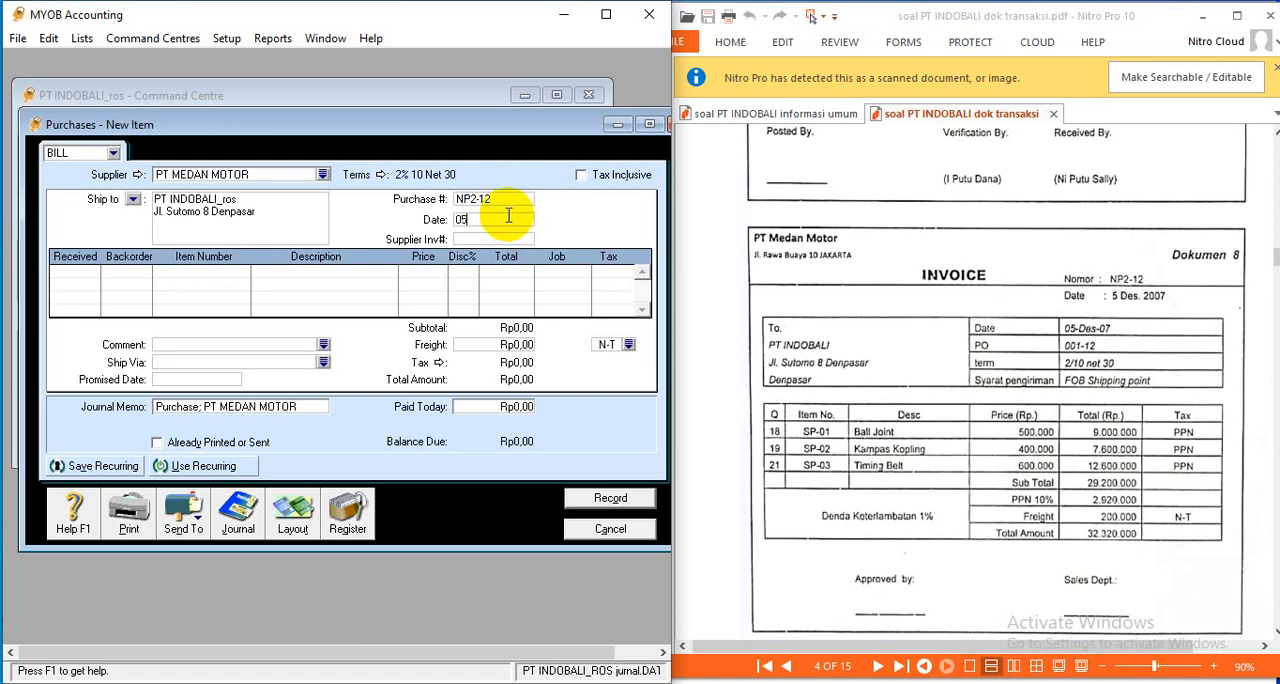
type("/12/2007")
- Enter 18 units of item SP-01 Ball Joint as received on the bill's first line
left_click(90, 283)
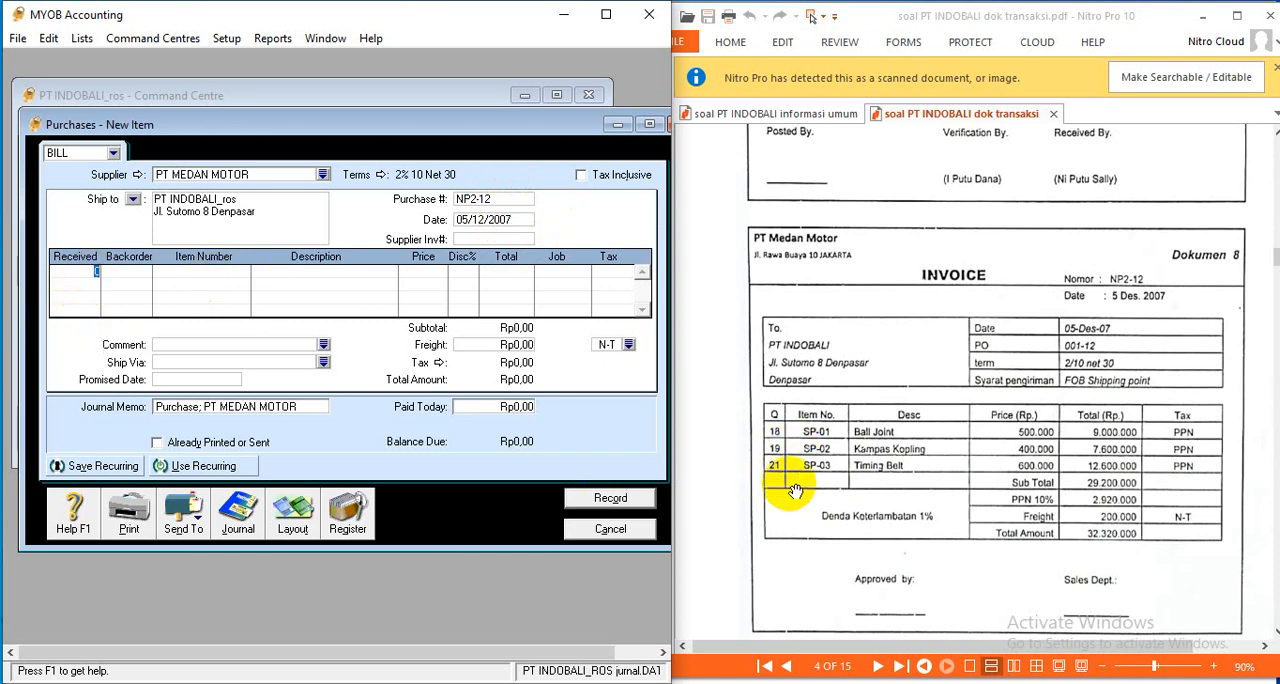
type("18")
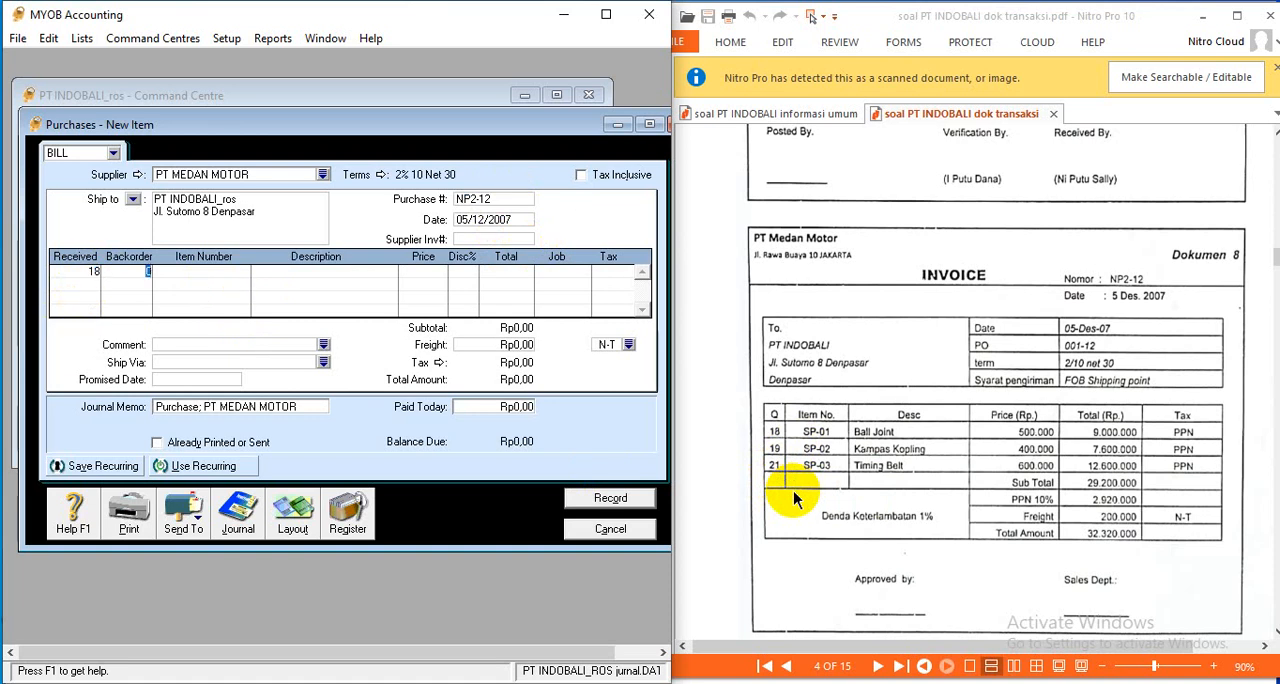
key("Tab")
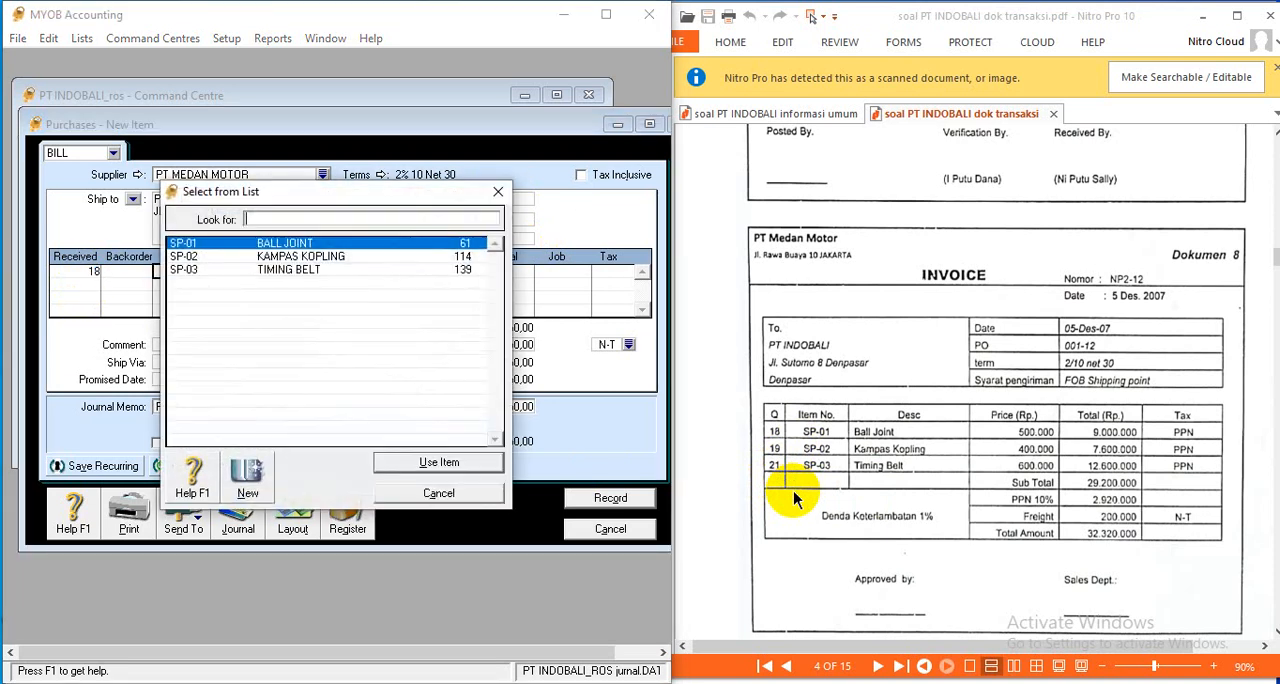
left_click(455, 465)
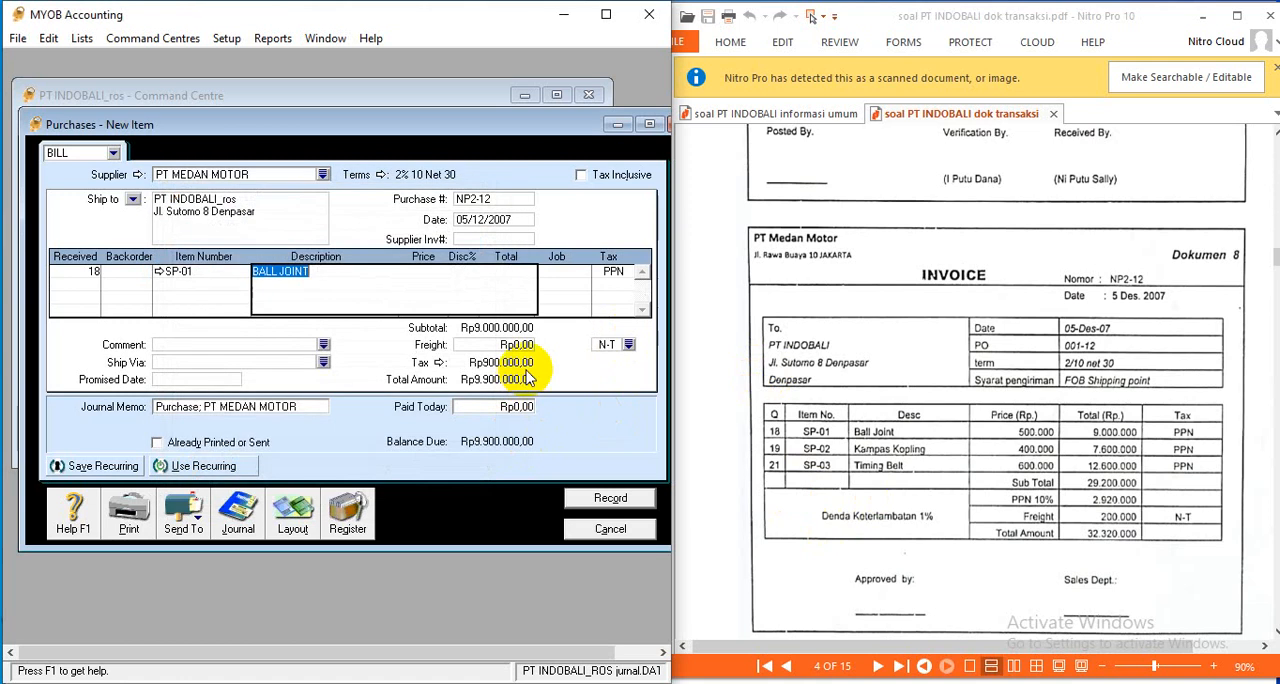
key("Tab")
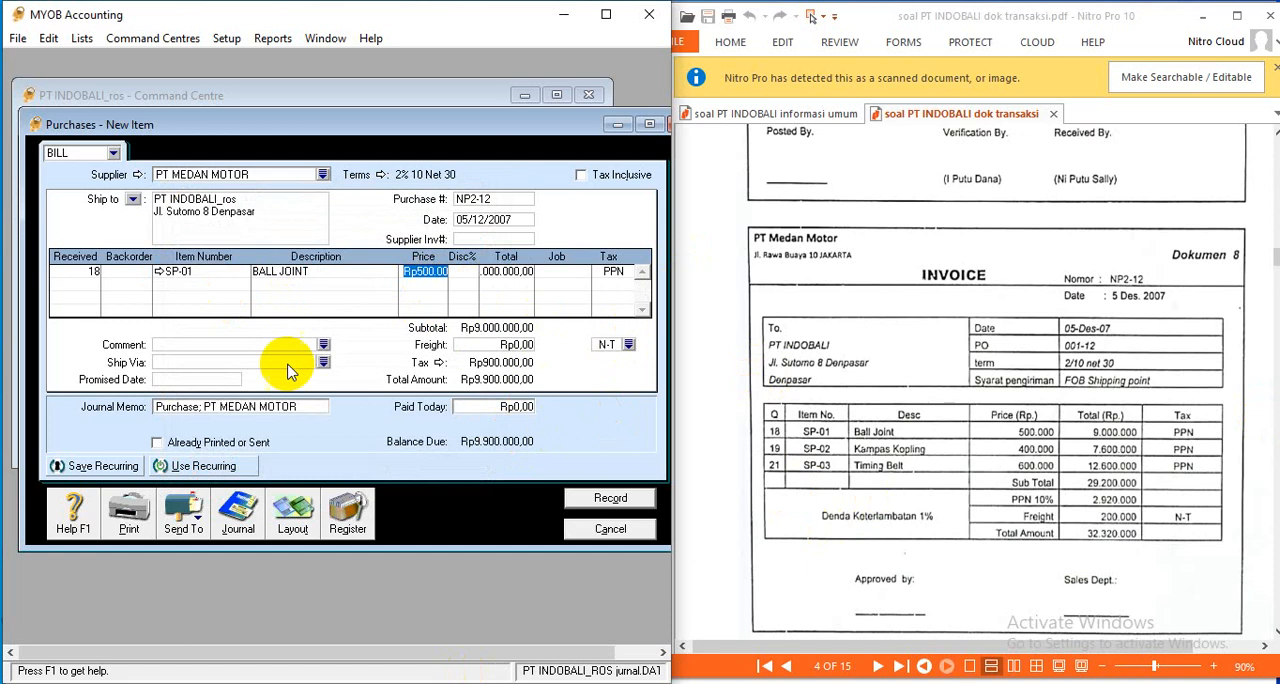
- Enter 19 units of item SP-02 Kampas Kopling as received on the bill's second line
left_click(88, 292)
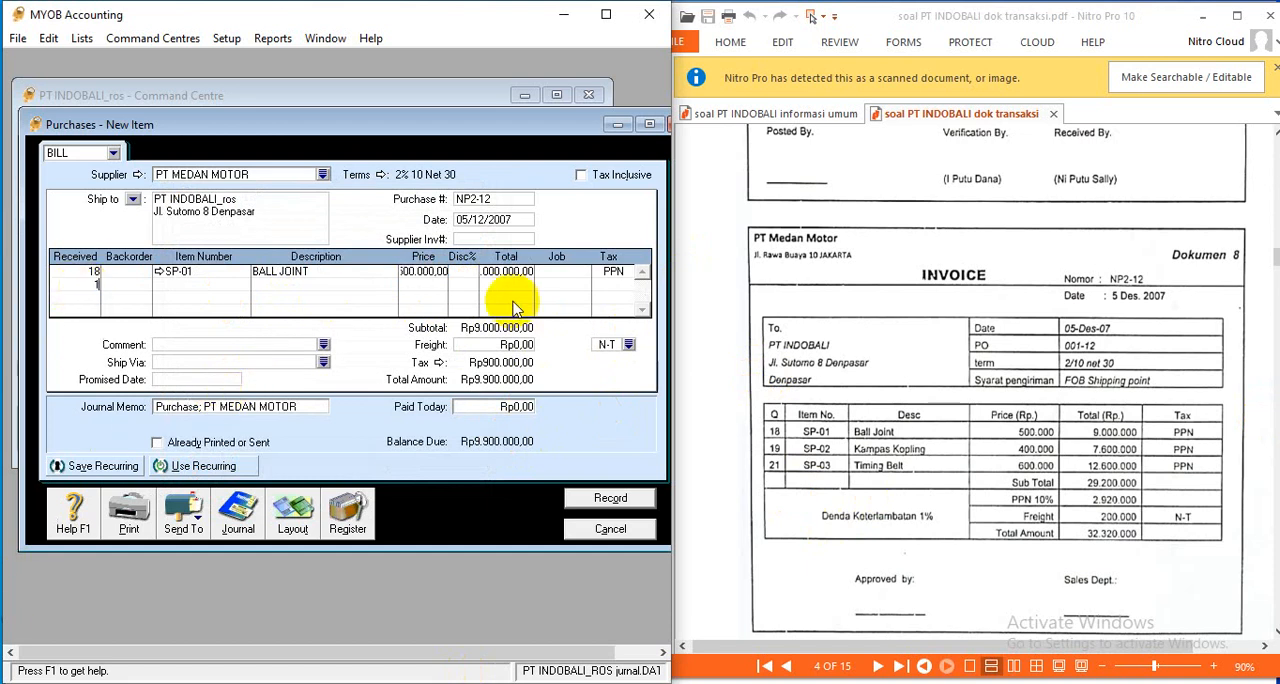
key("Tab")
key("Tab")
key("Tab")
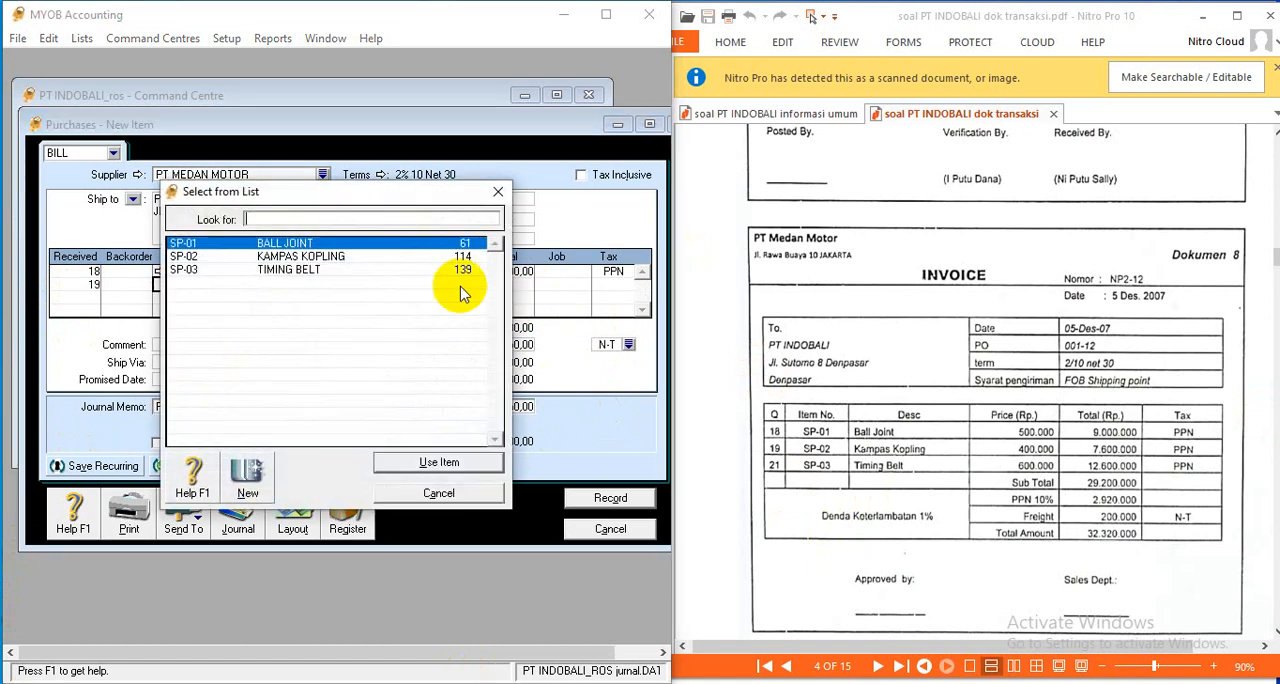
left_click(262, 256)
left_click(438, 462)
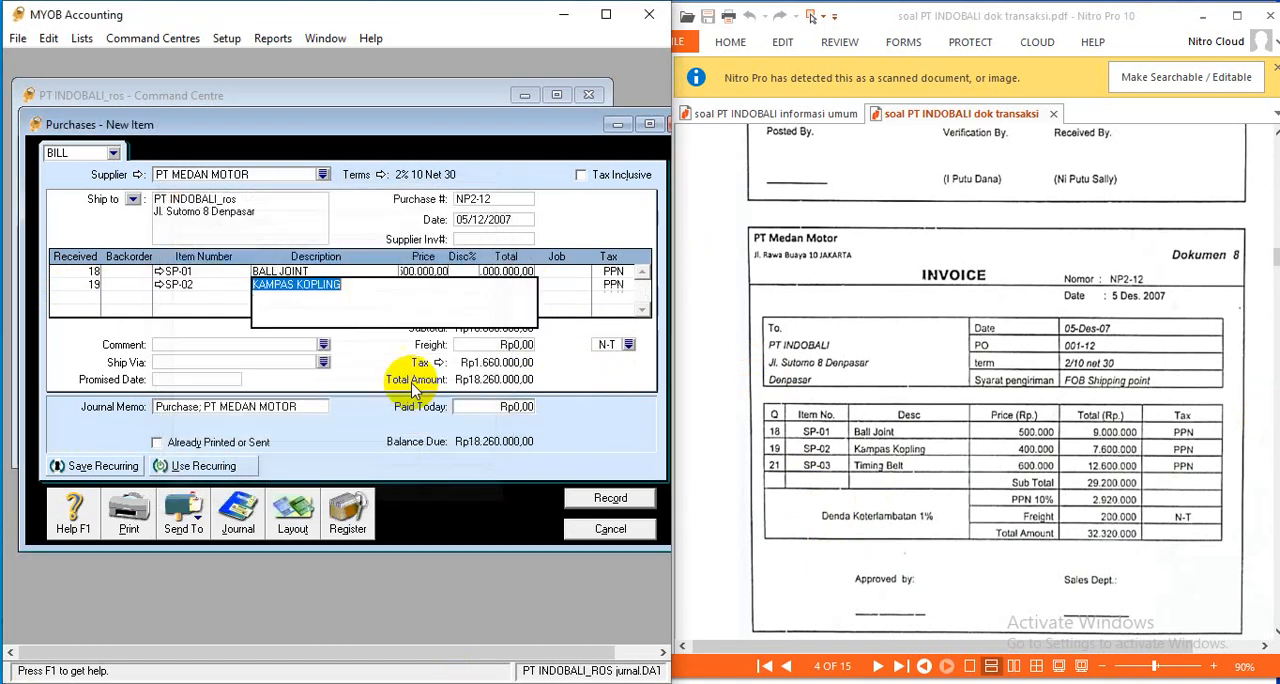
key("Tab")
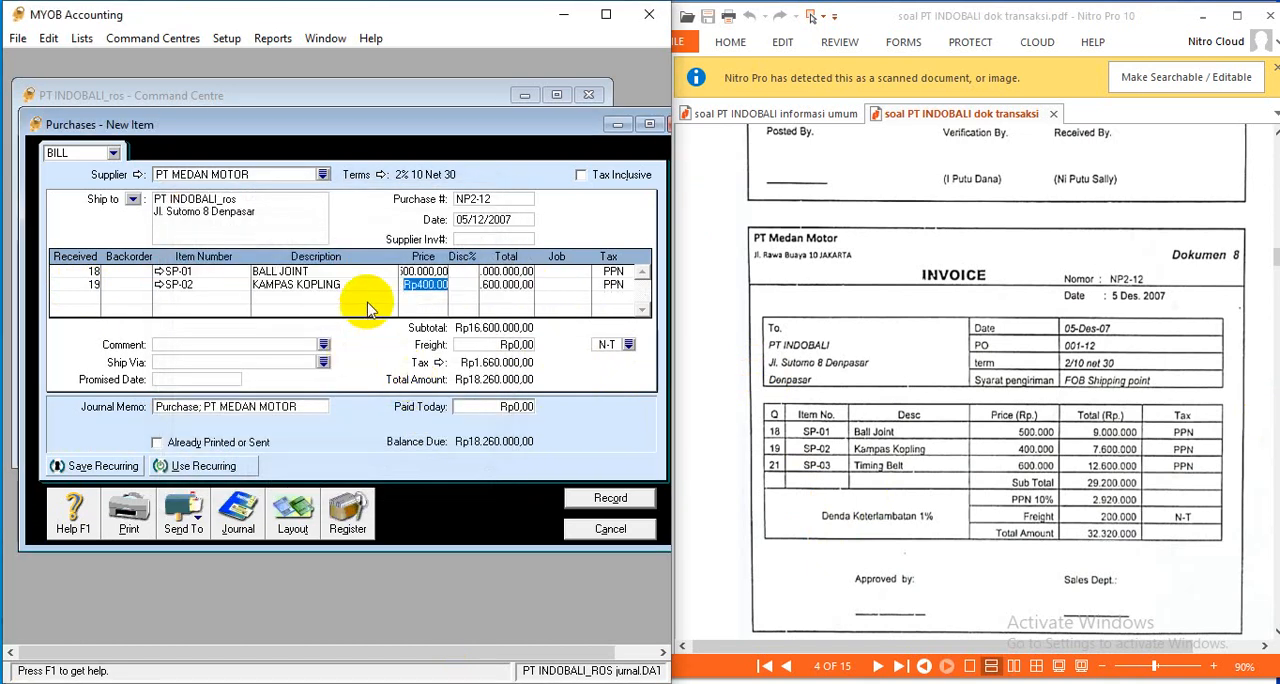
- Enter 21 units of item SP-03 Timing Belt as received on the third line and check its price
left_click(86, 297)
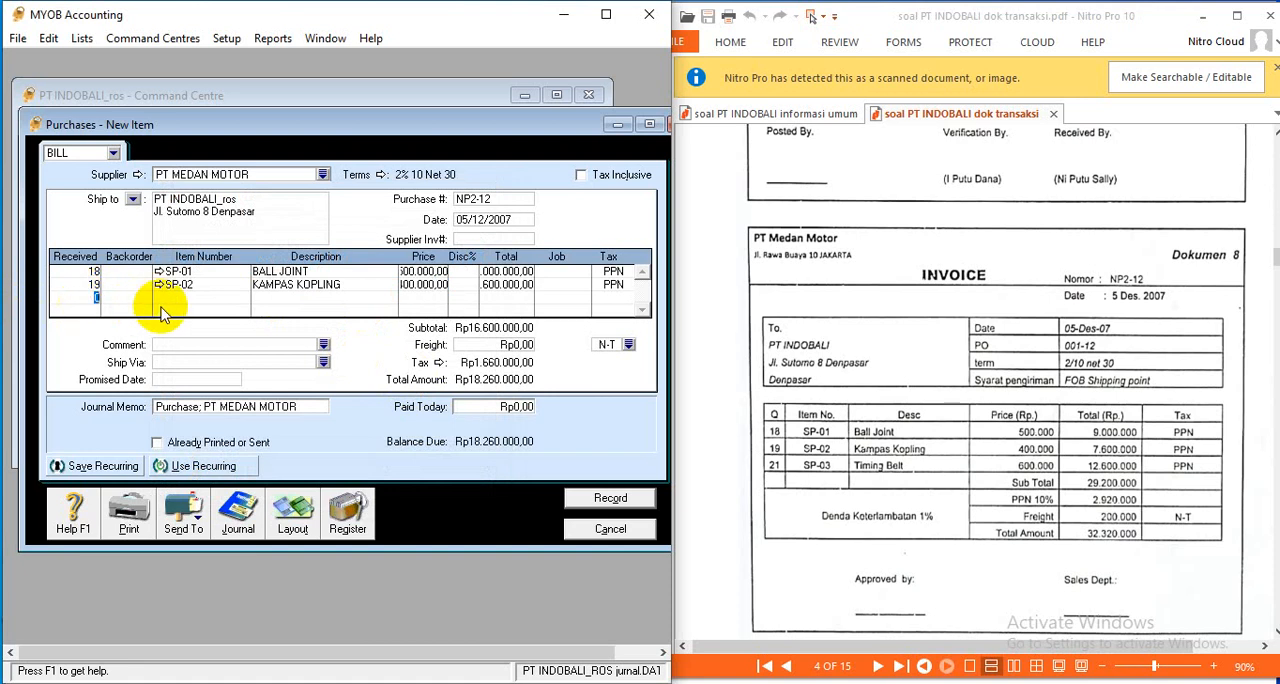
key("Tab")
key("Tab")
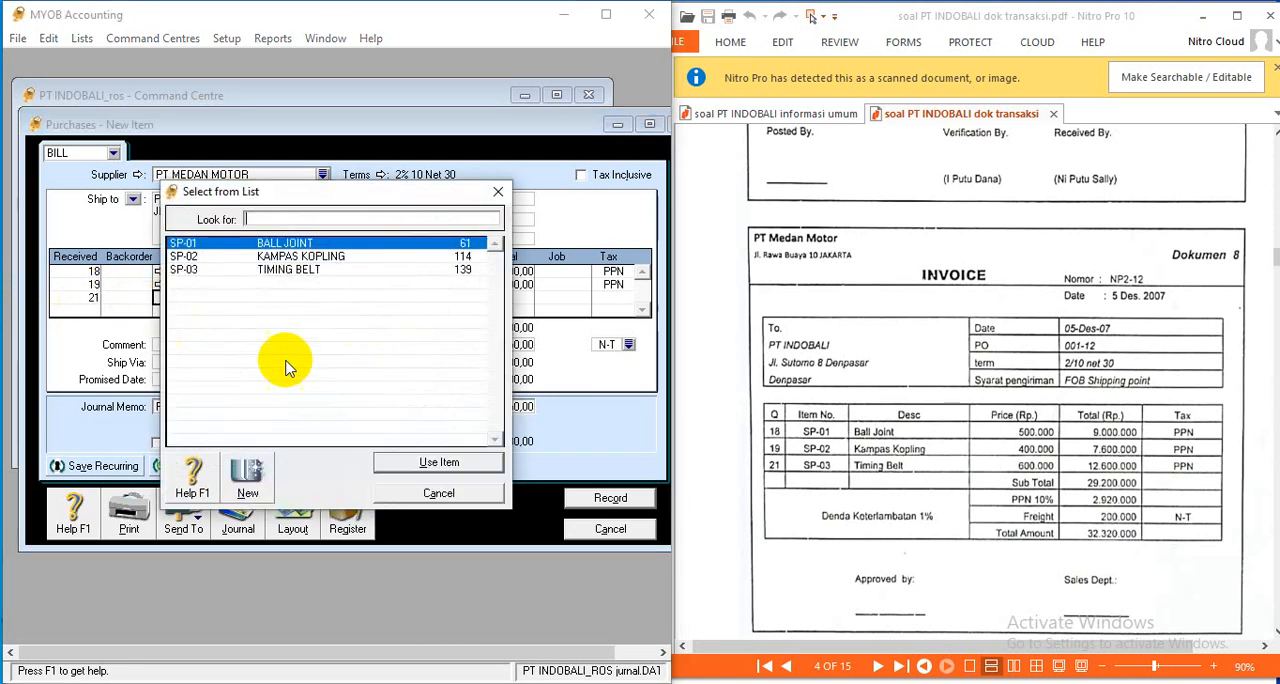
left_click(288, 270)
left_click(438, 462)
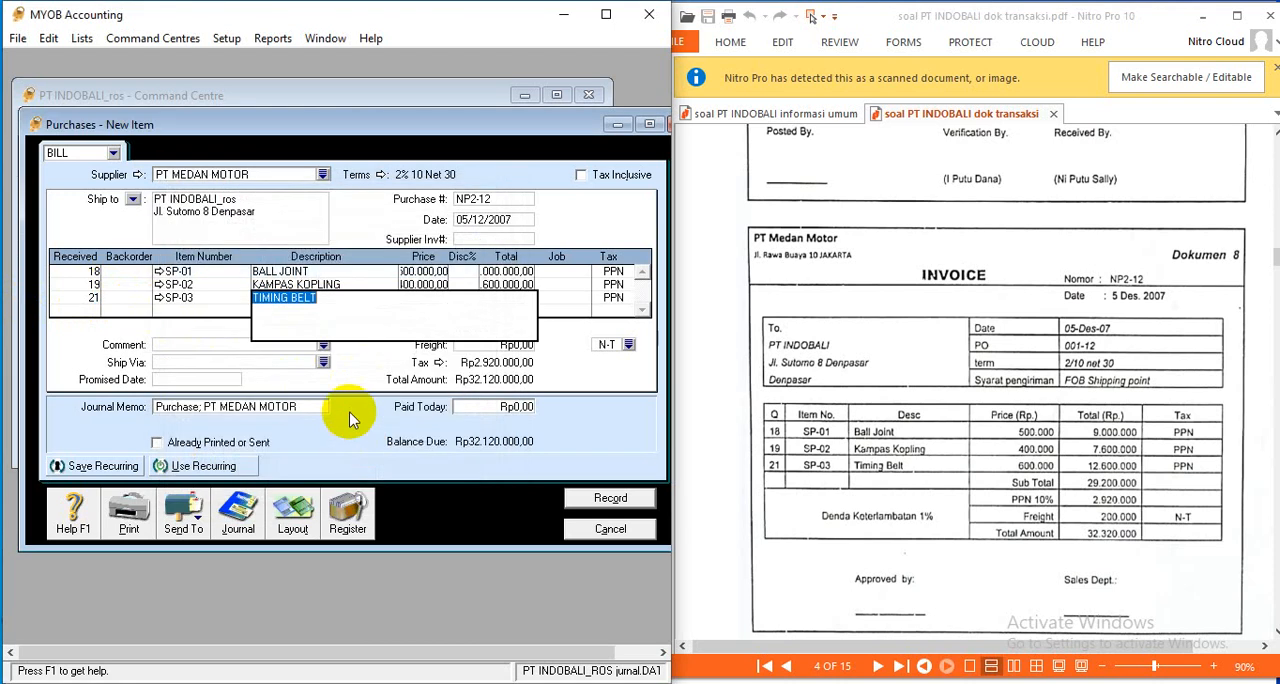
key("Tab")
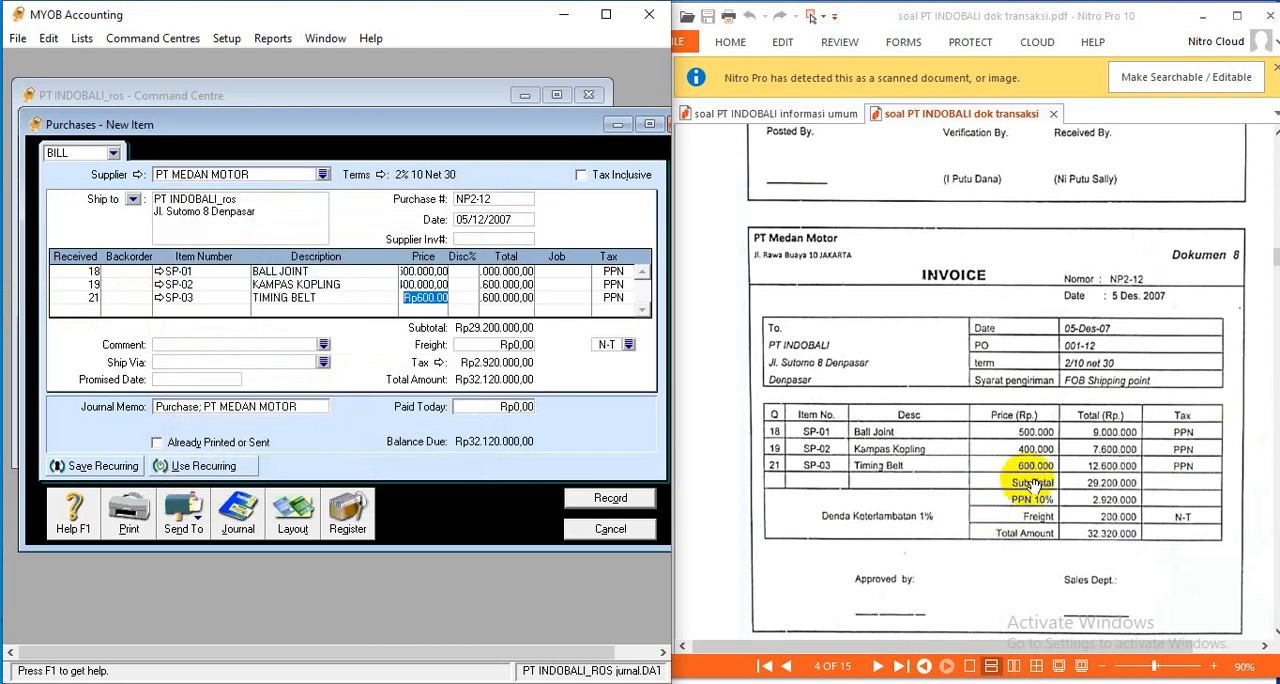
left_click(432, 302)
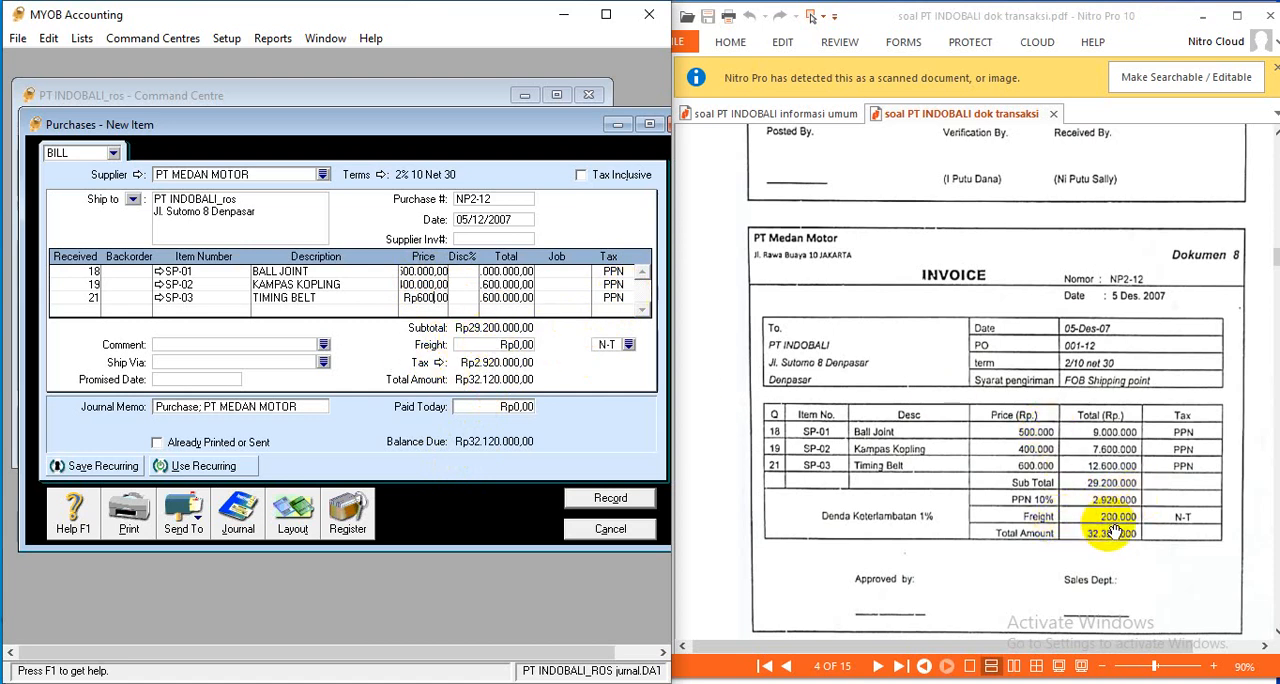
- Set the bill's freight to Rp200.000 with the N-T tax code
left_click(508, 345)
type("20")
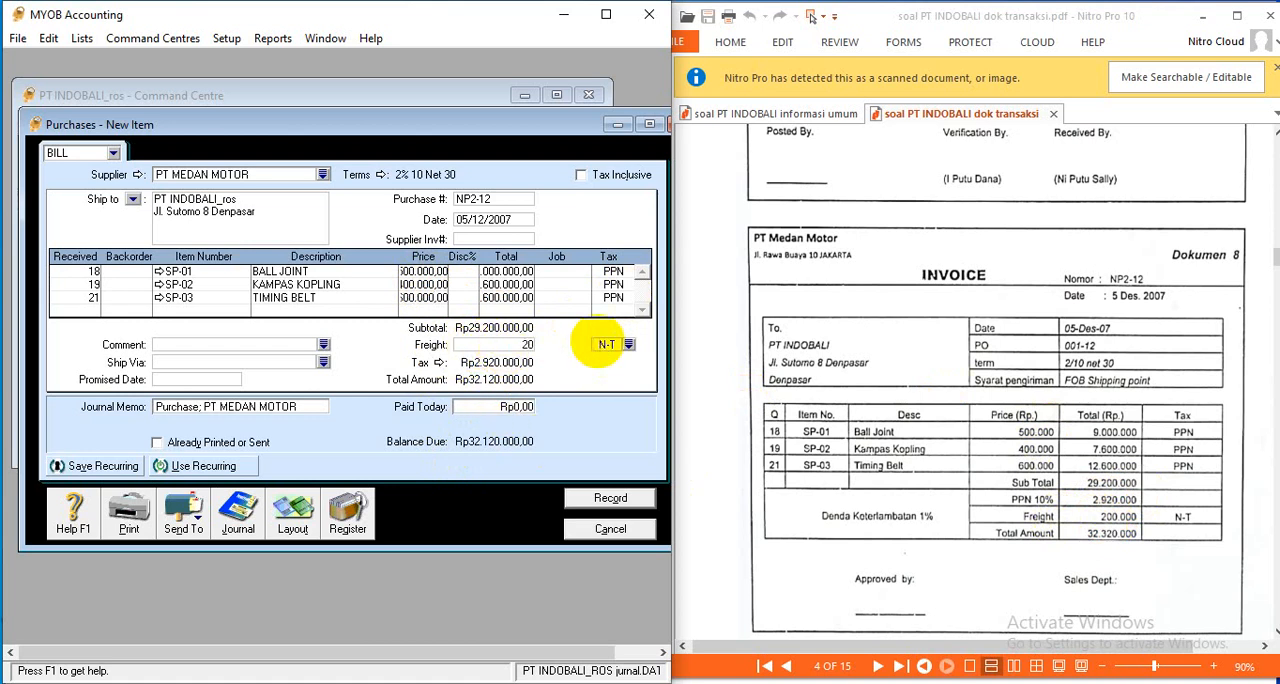
type("0.000")
left_click(600, 345)
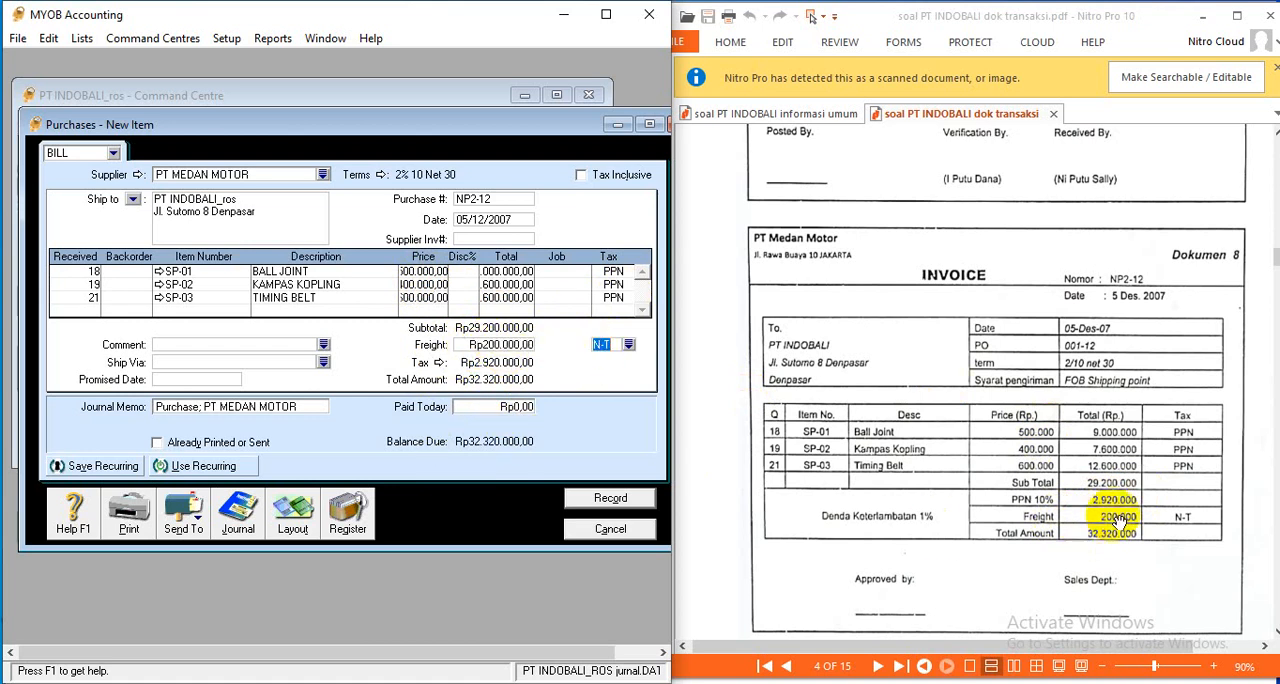
left_click(615, 348)
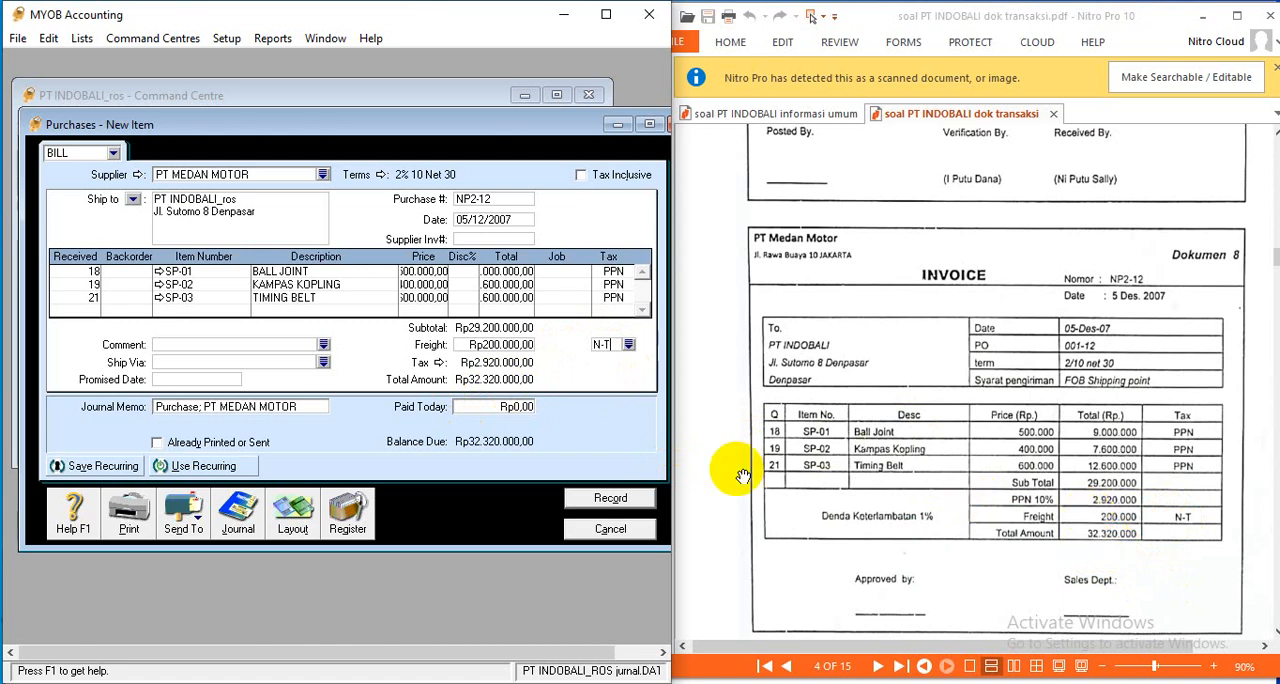
- Review the recap of purchase NP2-12 and record it, declining to change the tax code used
key("ctrl+r")
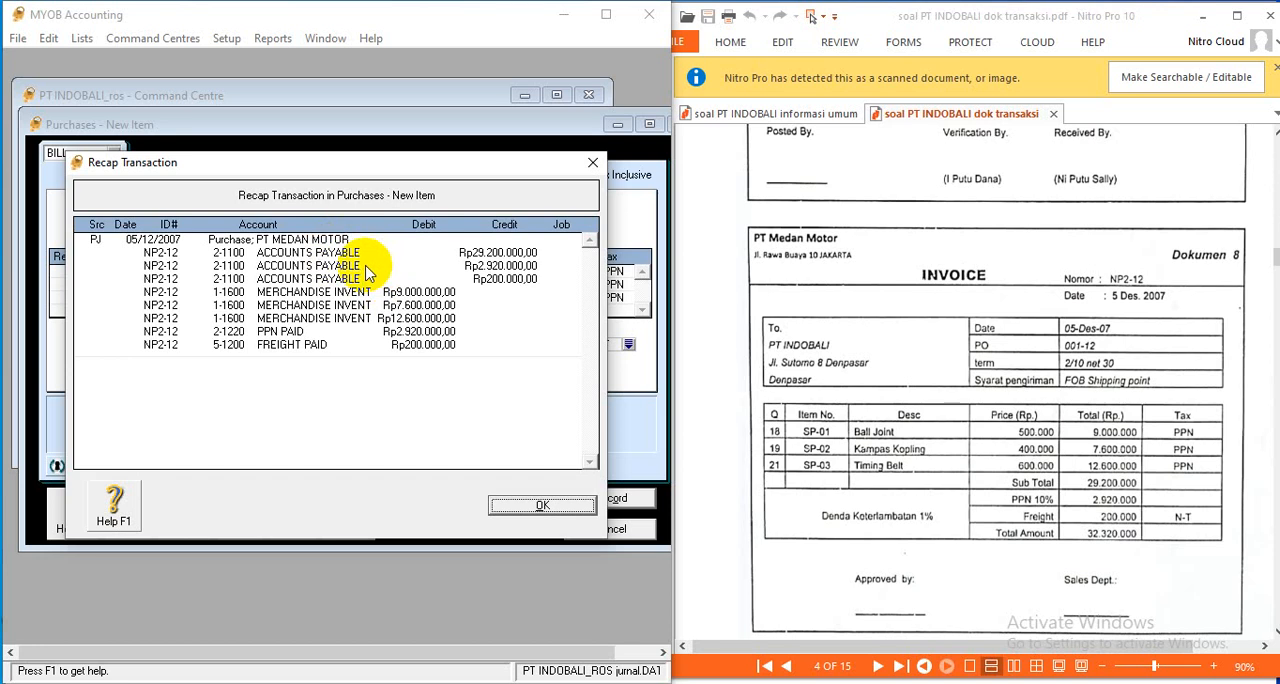
left_click(548, 507)
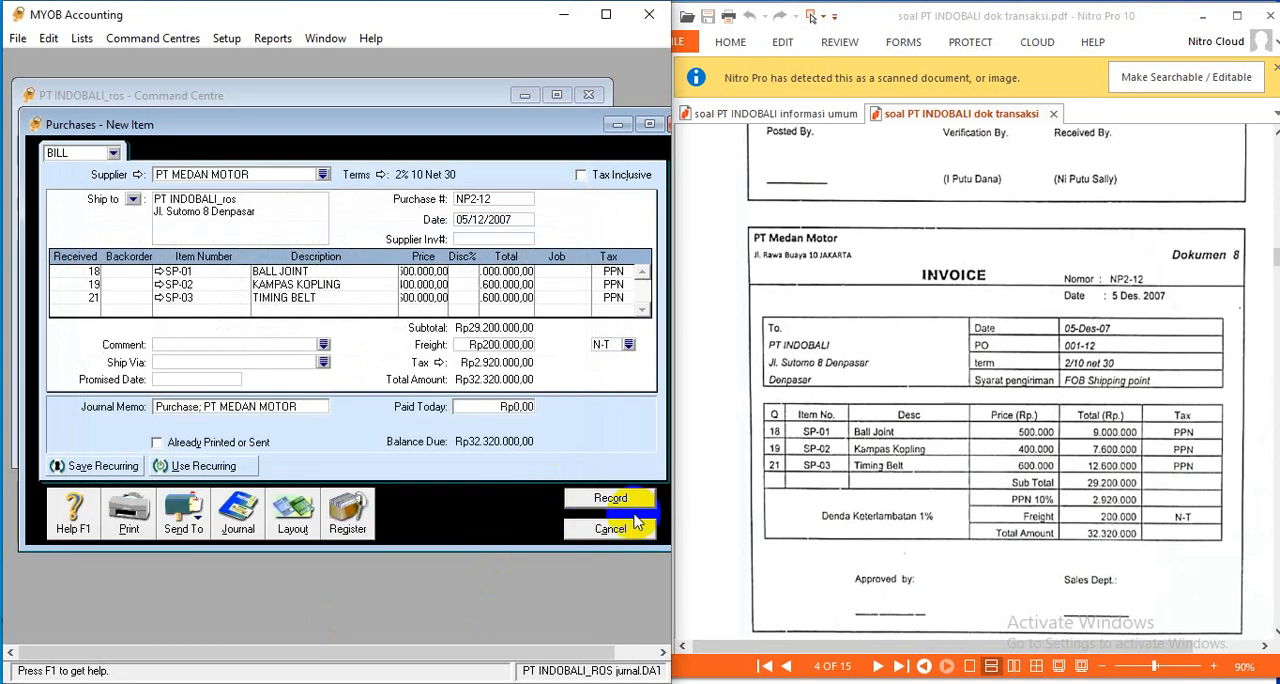
left_click(610, 497)
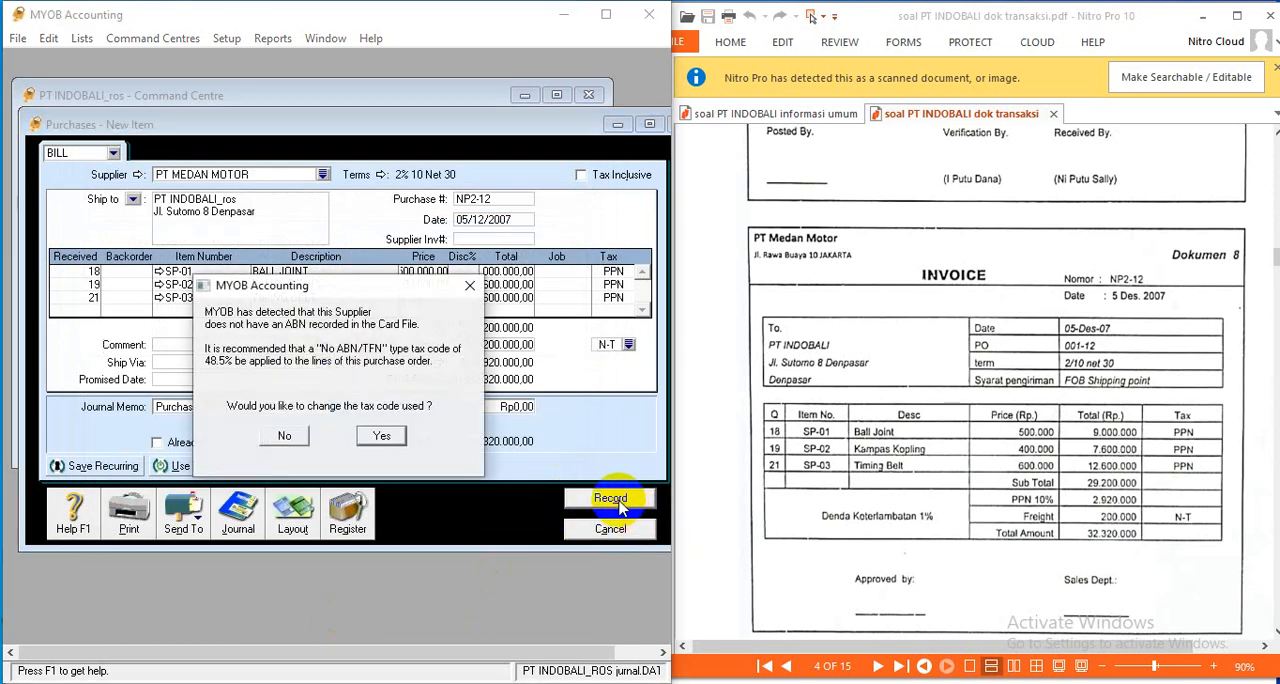
left_click(286, 435)
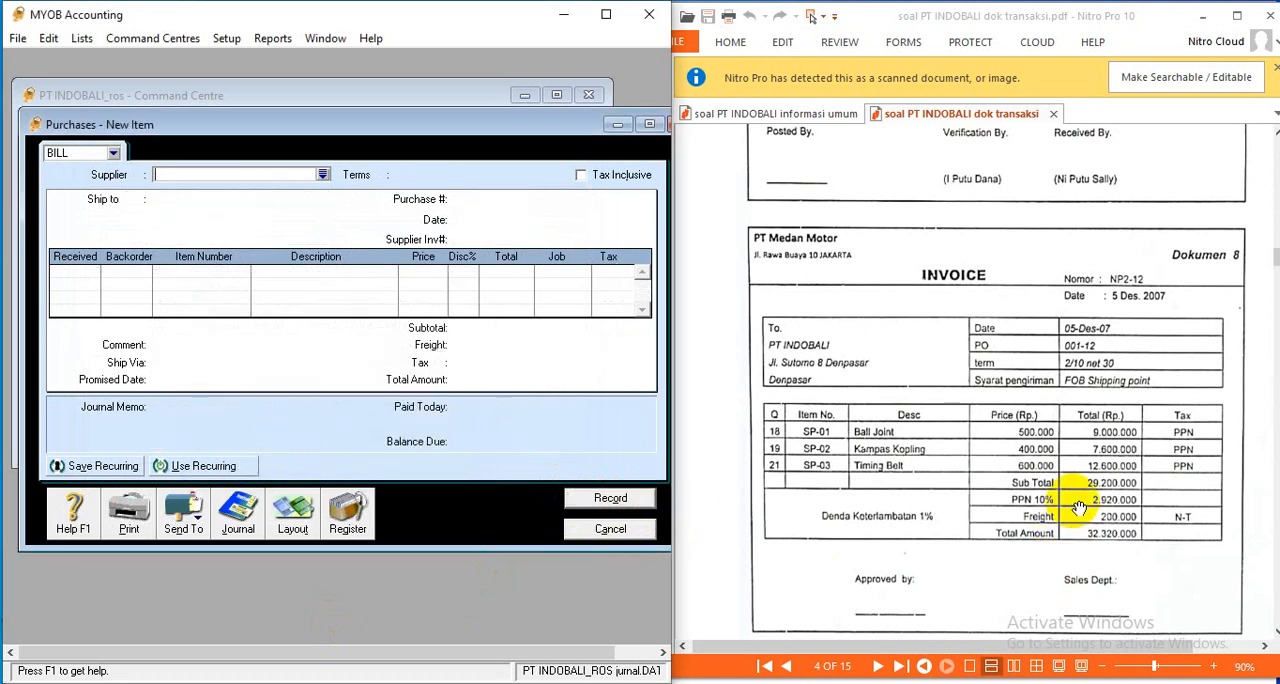
- Read the purchase return memo in Dokumen 9 and the credit note in Dokumen 10, and close the empty purchase form
scroll(1075, 510, "down", 3)
scroll(1079, 508, "down", 2)
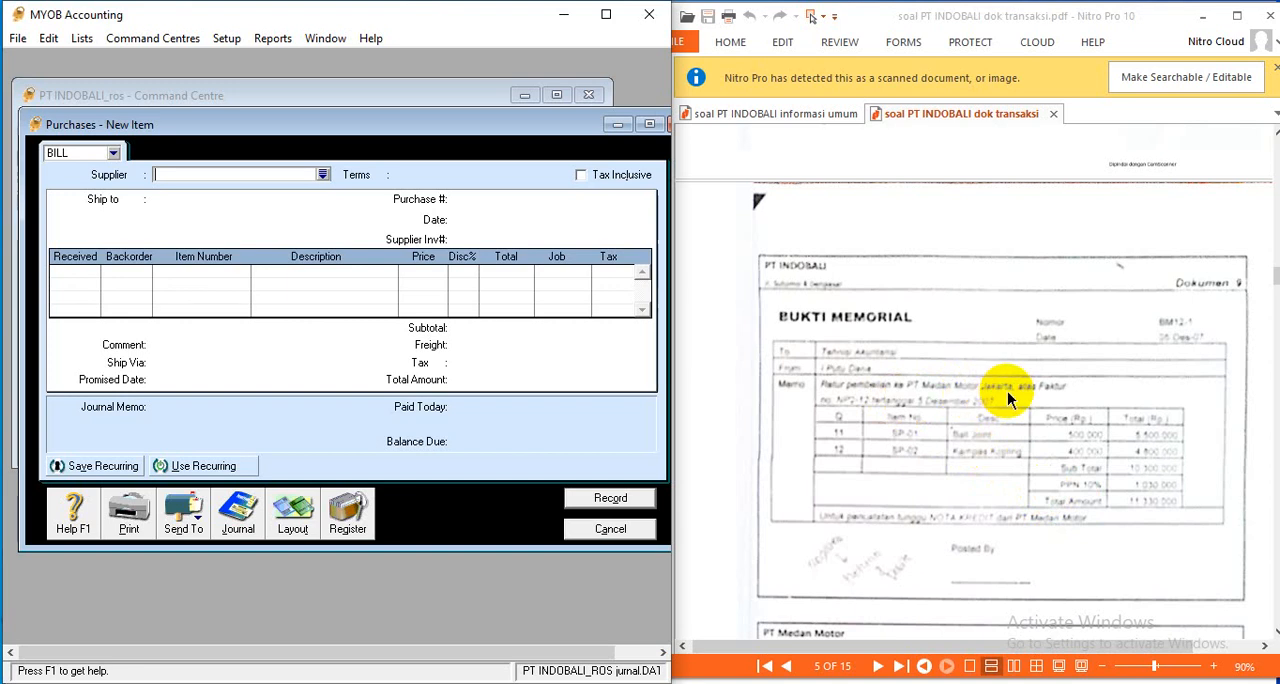
scroll(1009, 400, "up", 8)
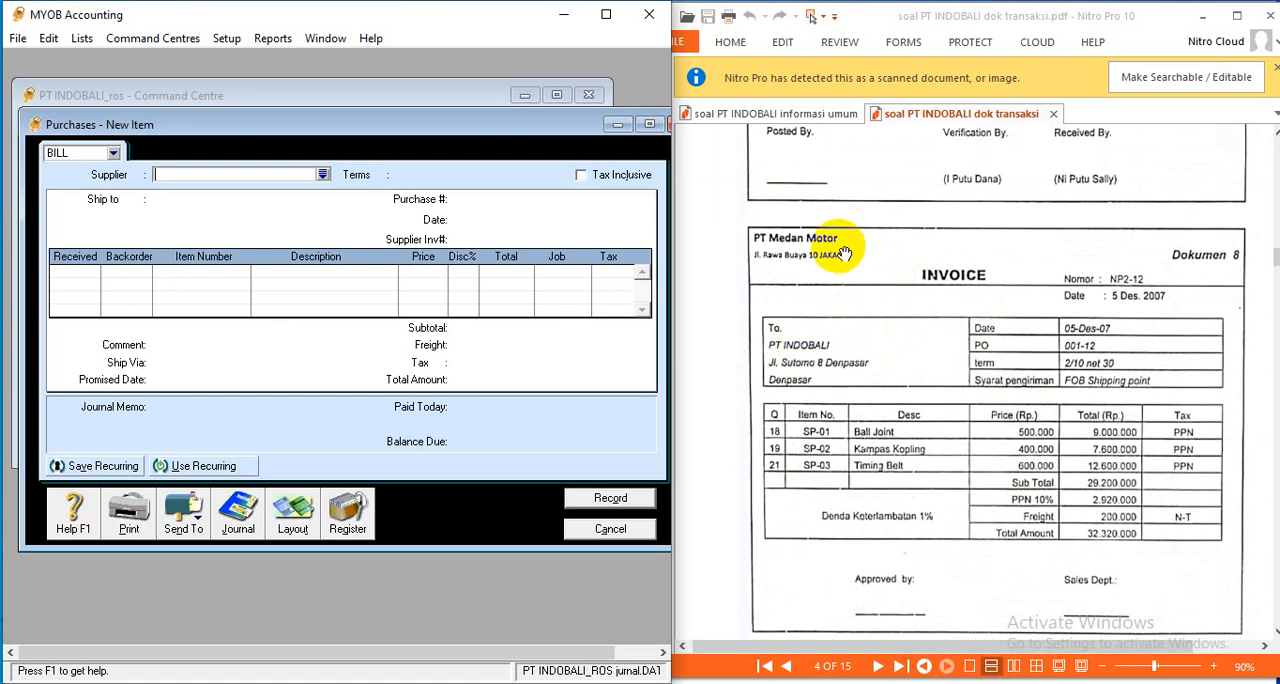
scroll(993, 385, "down", 8)
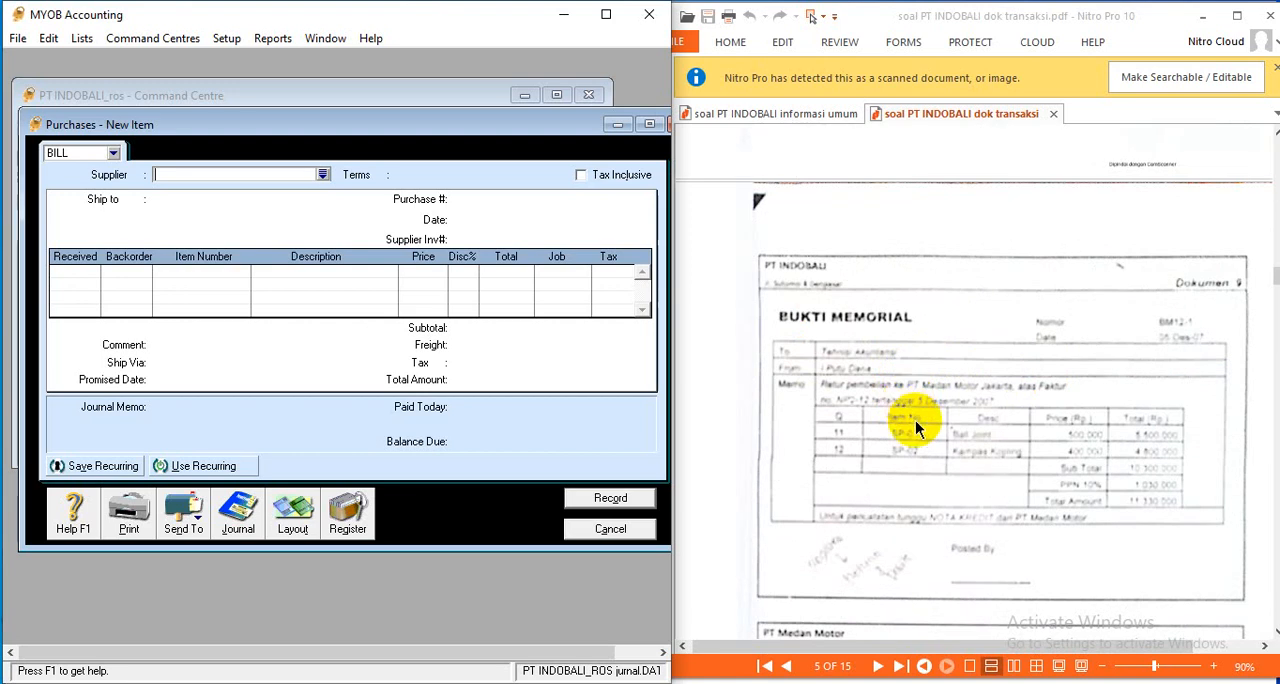
scroll(918, 428, "down", 3)
scroll(918, 428, "down", 3)
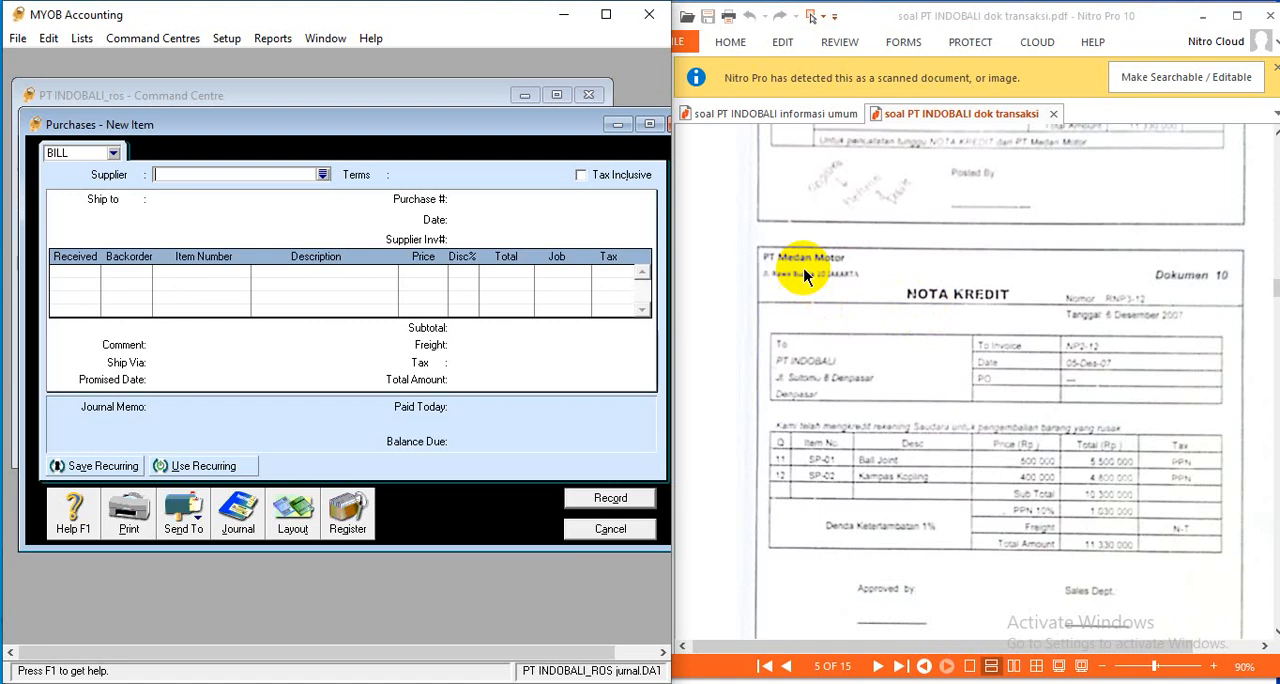
scroll(800, 272, "up", 4)
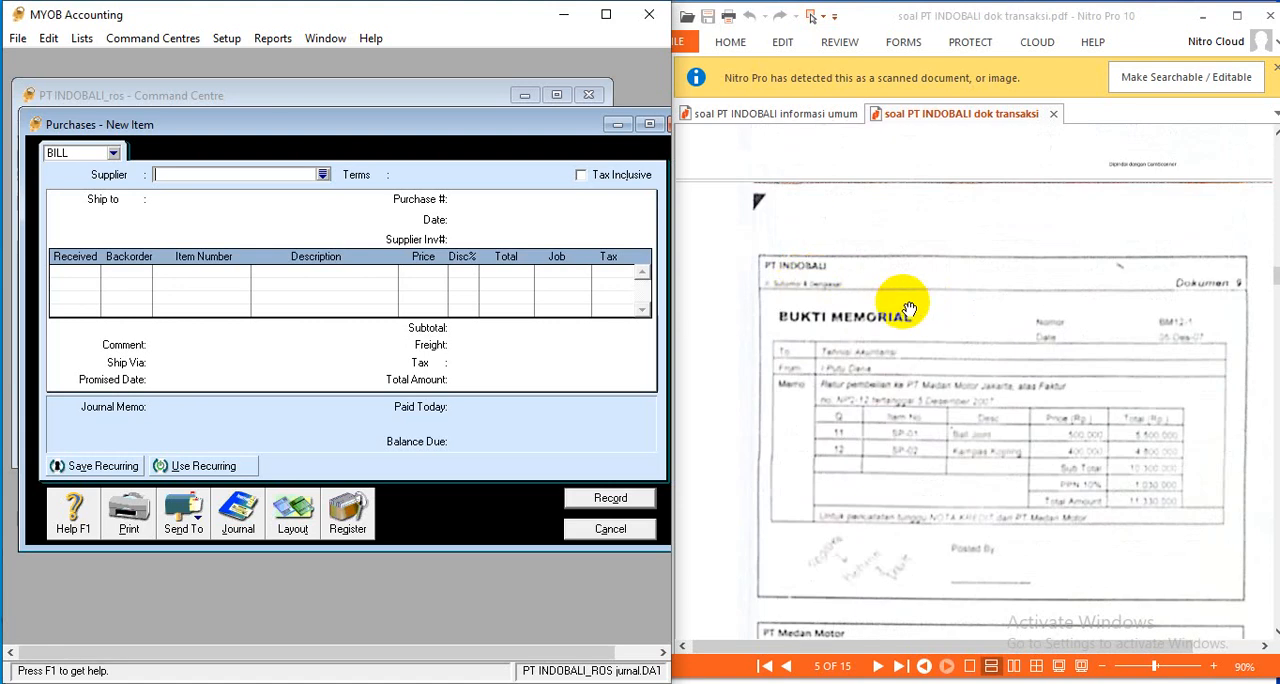
scroll(900, 310, "down", 2)
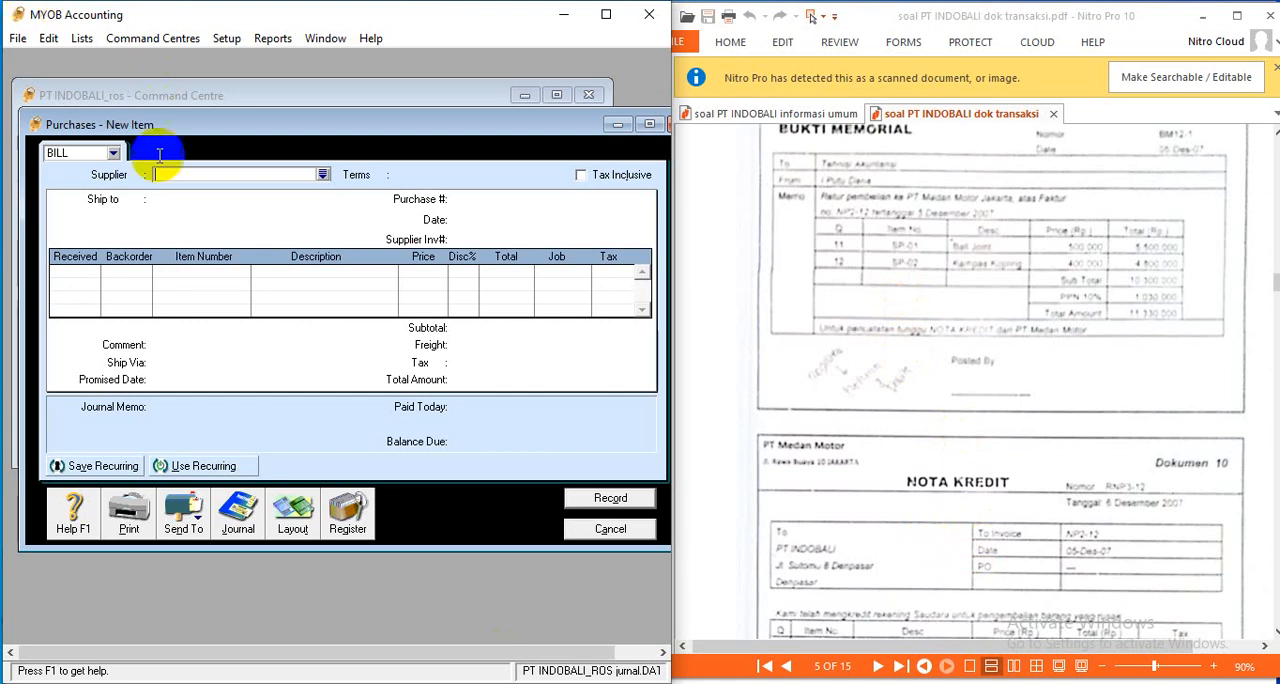
left_click(608, 529)
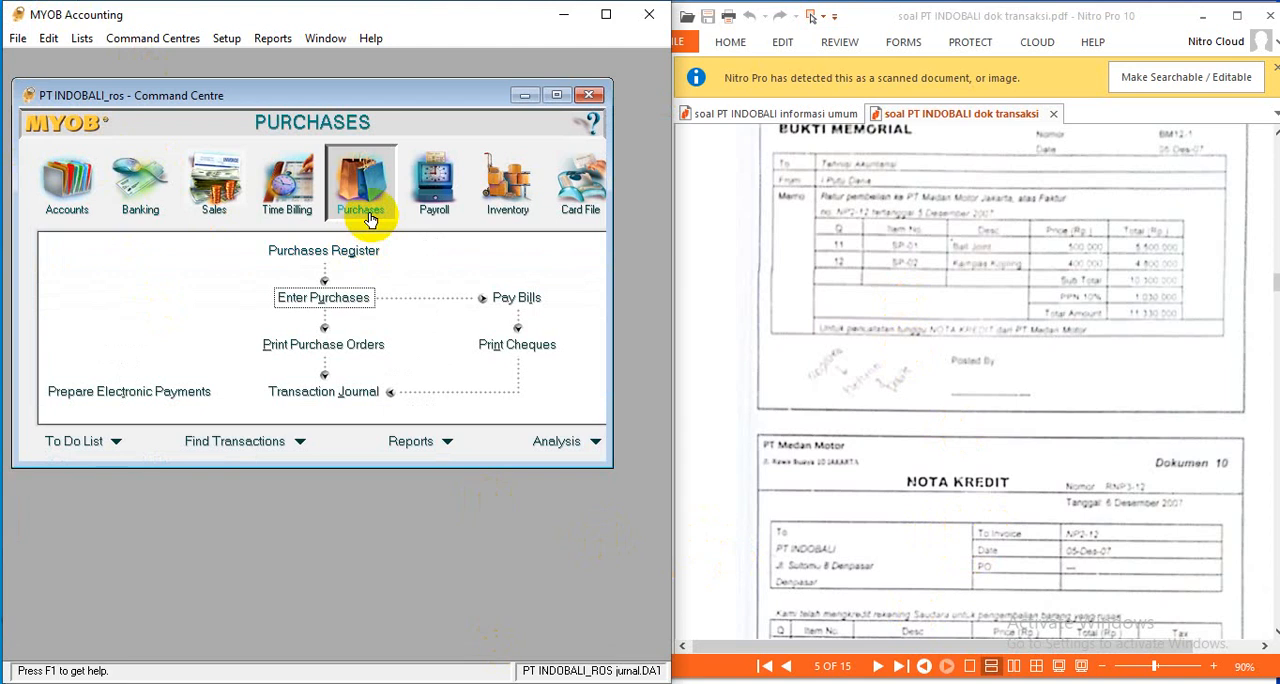
- Start a new purchase bill for supplier PT MEDAN MOTOR
left_click(330, 298)
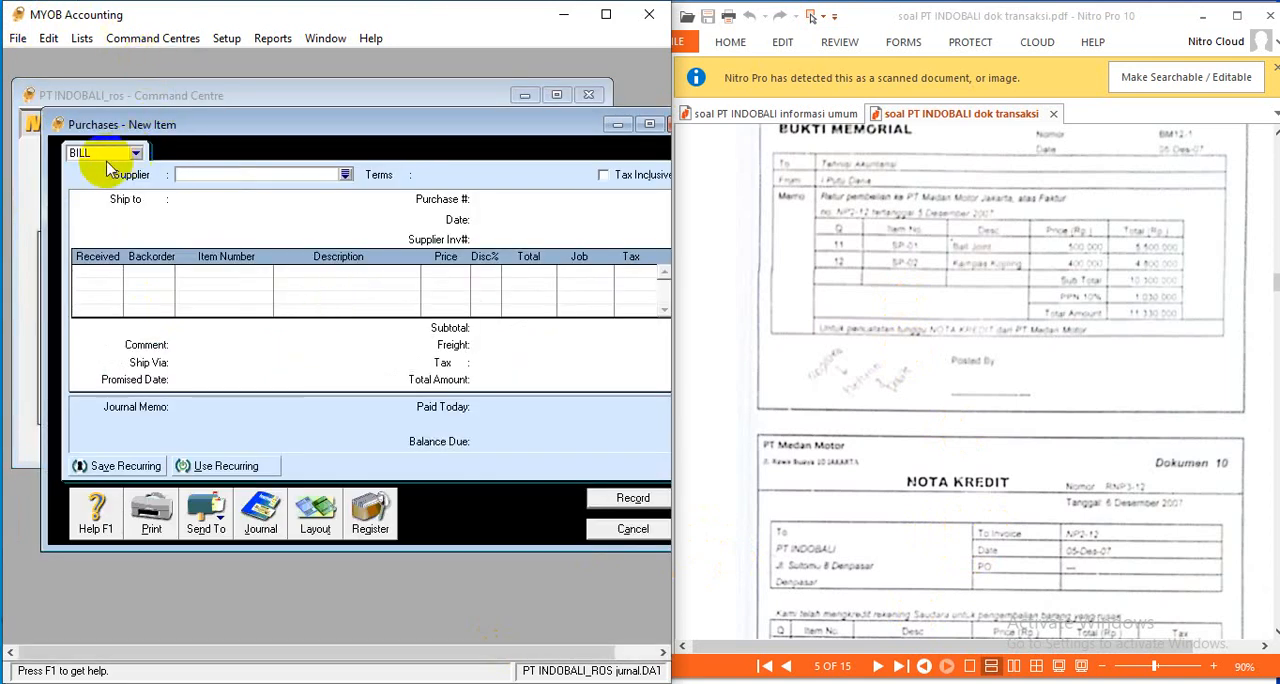
left_click(345, 174)
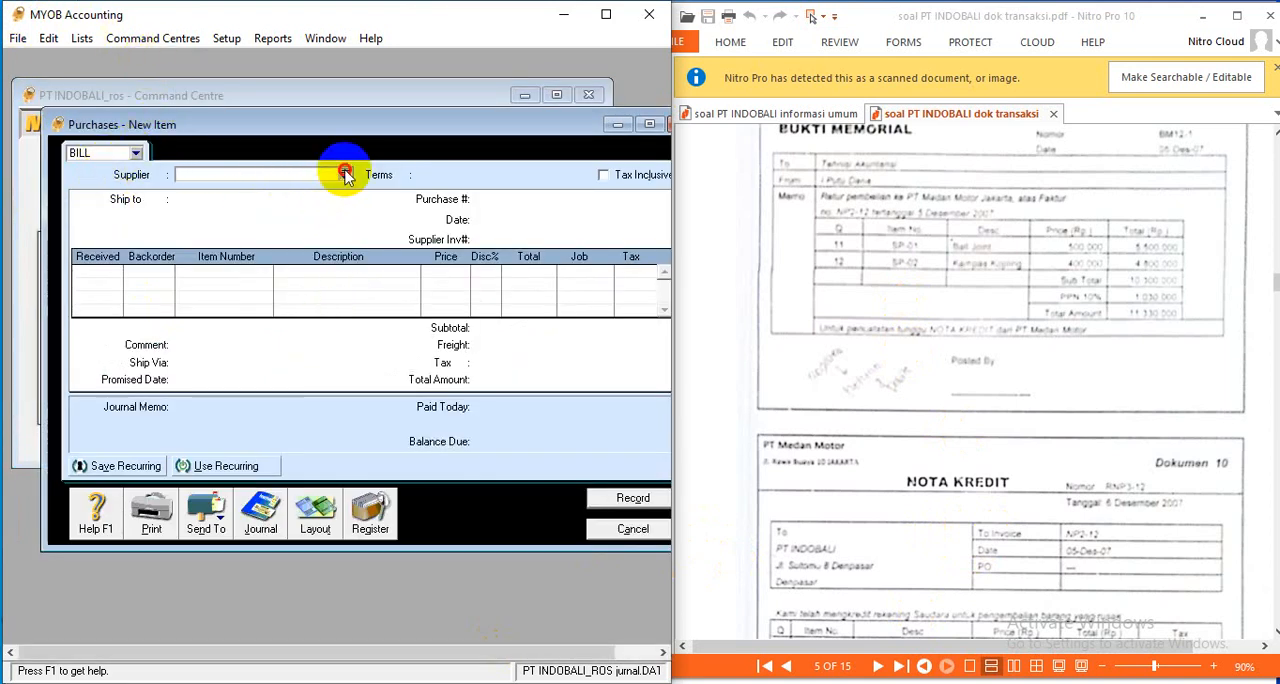
left_click(200, 283)
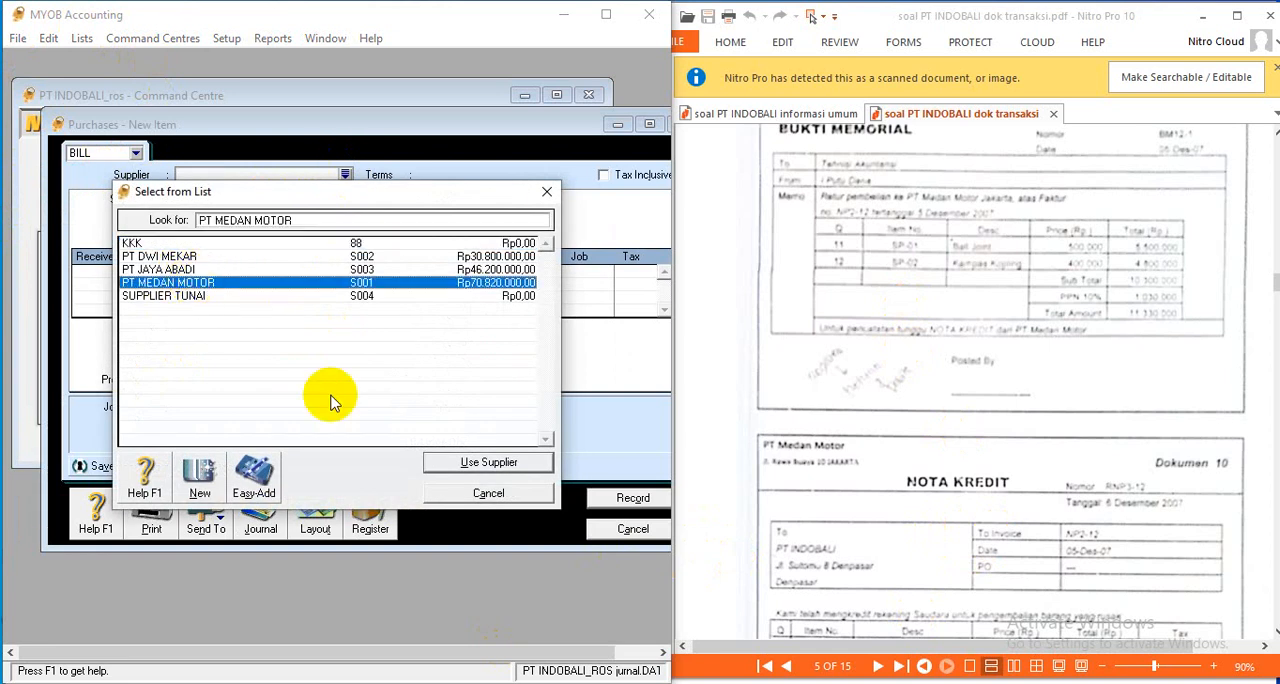
left_click(488, 464)
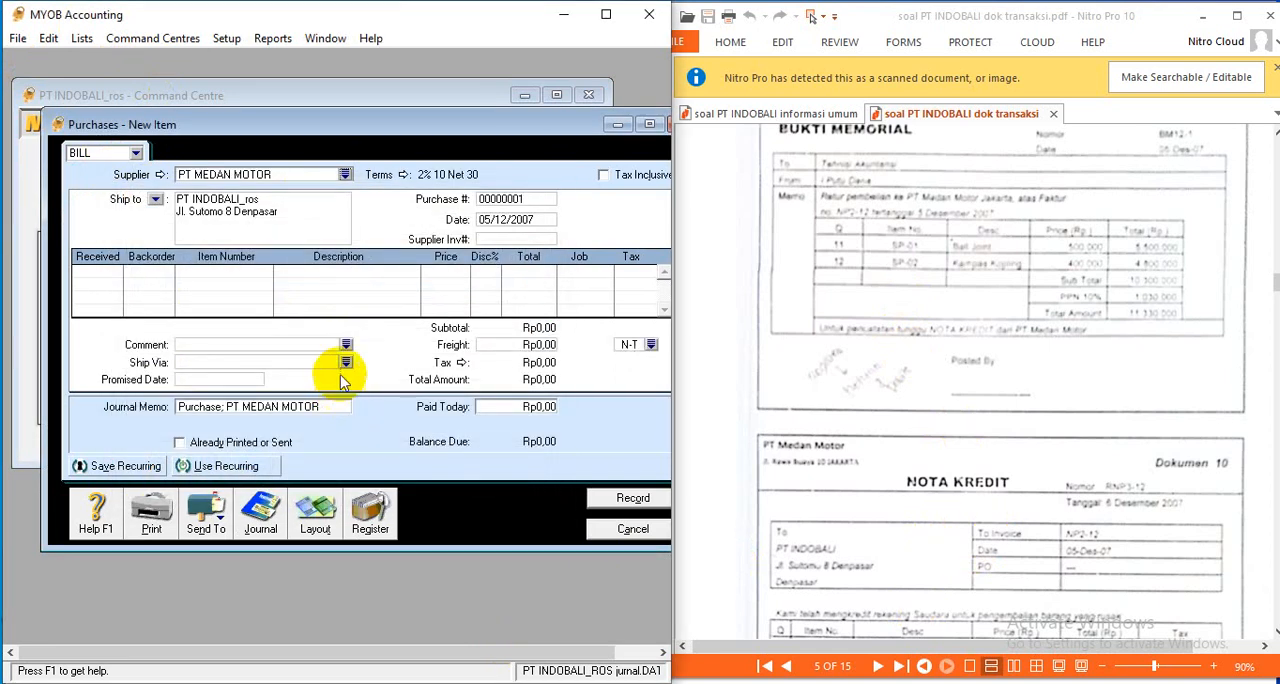
- Set the bill's purchase number to BM 12-1 and its date to 06/12/2007
left_click(483, 200)
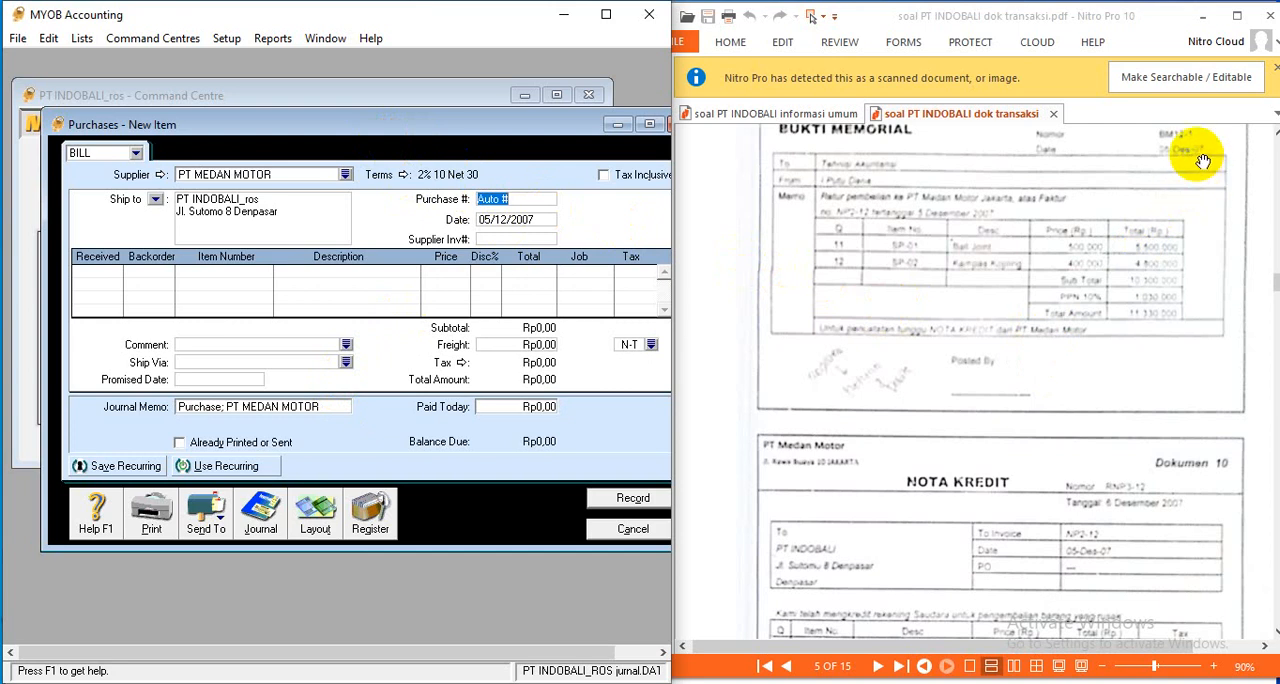
type("BM 12-1")
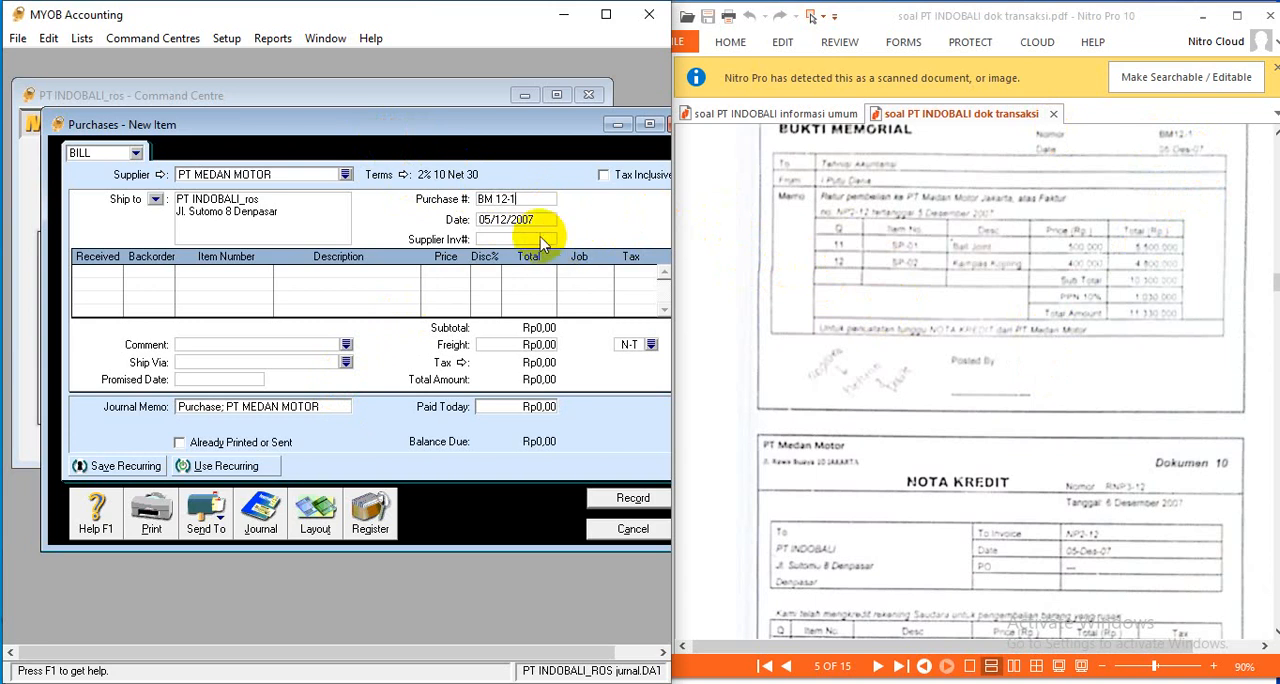
left_click(502, 220)
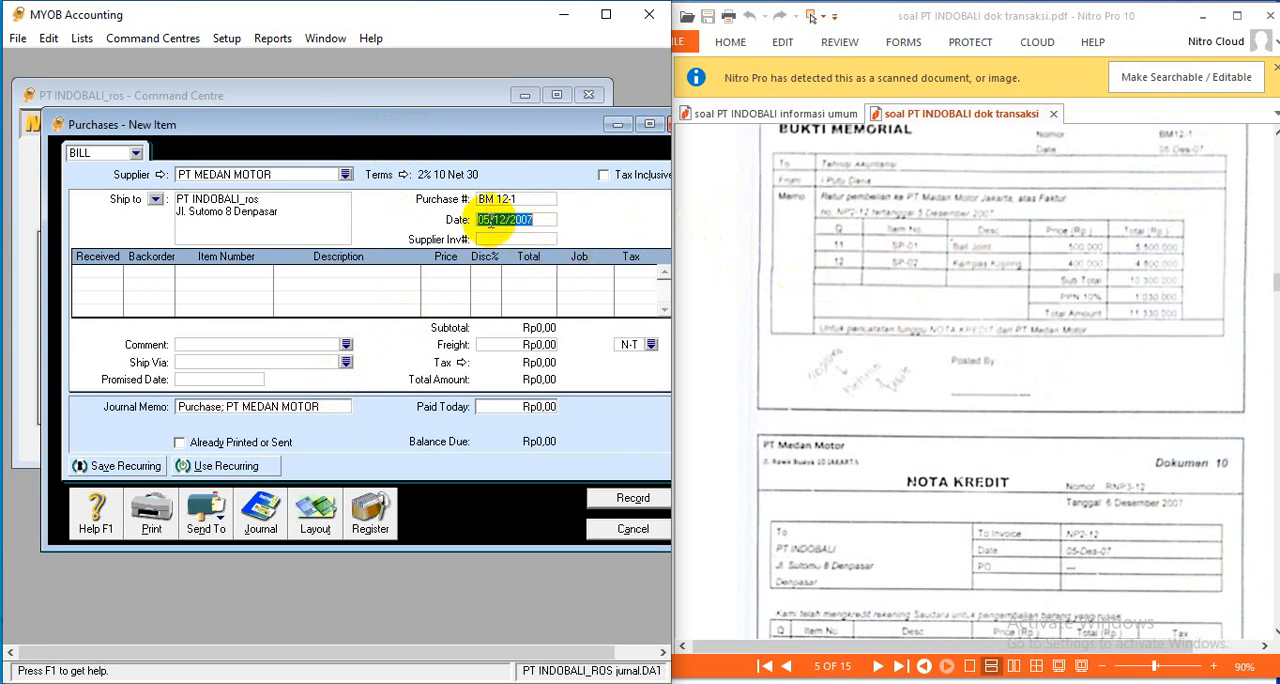
left_click(490, 220)
- Enter -11 units of item SP-01 Ball Joint as received on the first line and check its price
left_click(108, 274)
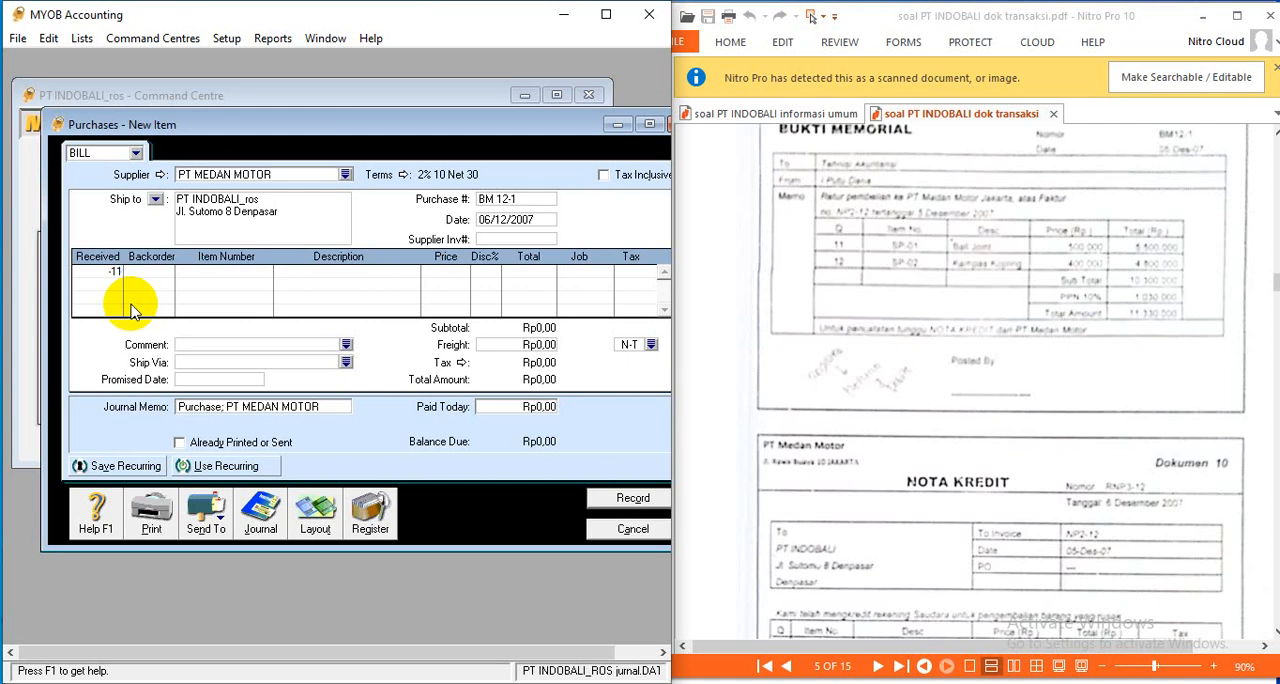
key("Tab")
key("Tab")
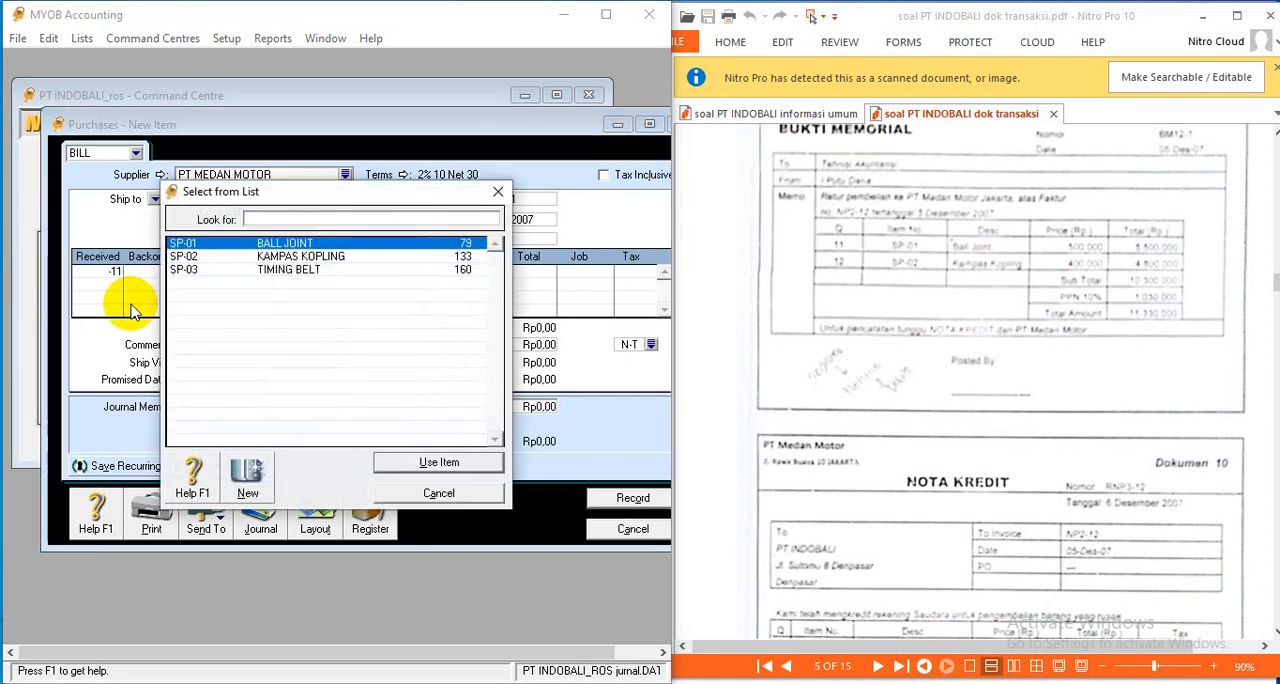
left_click(440, 462)
key("Tab")
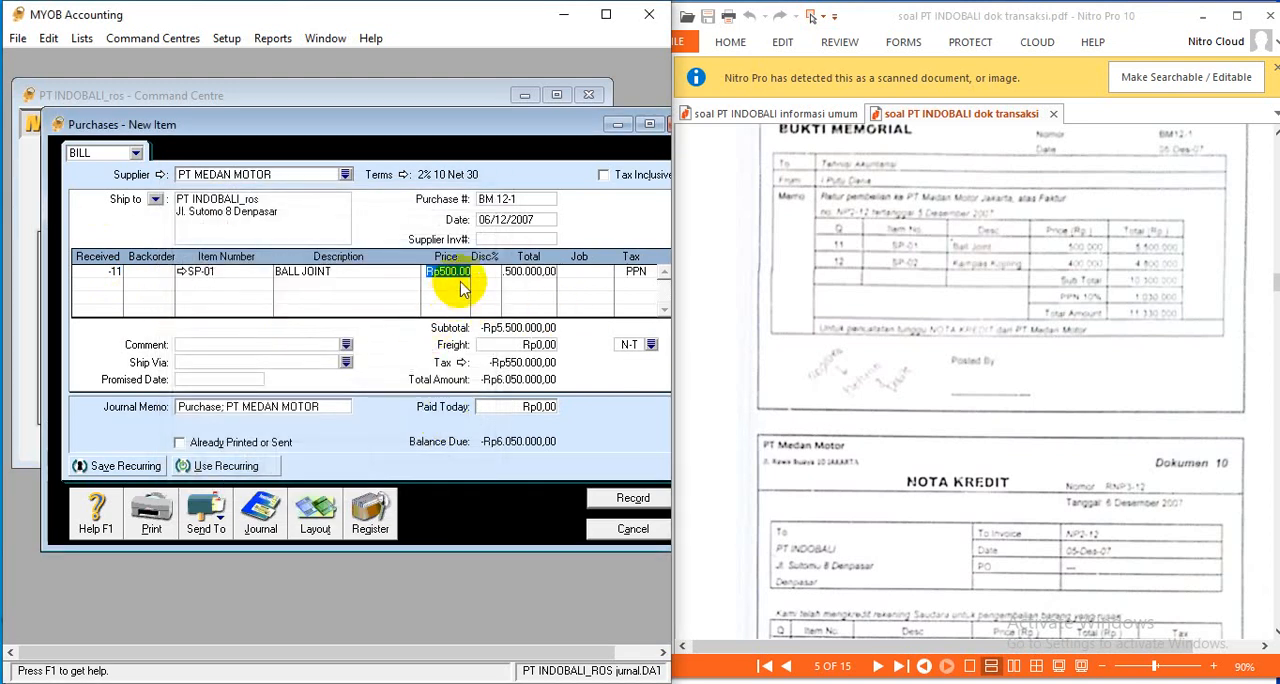
- Enter -12 units of item SP-02 Kampas Kopling as received on the second line and check its price
left_click(118, 285)
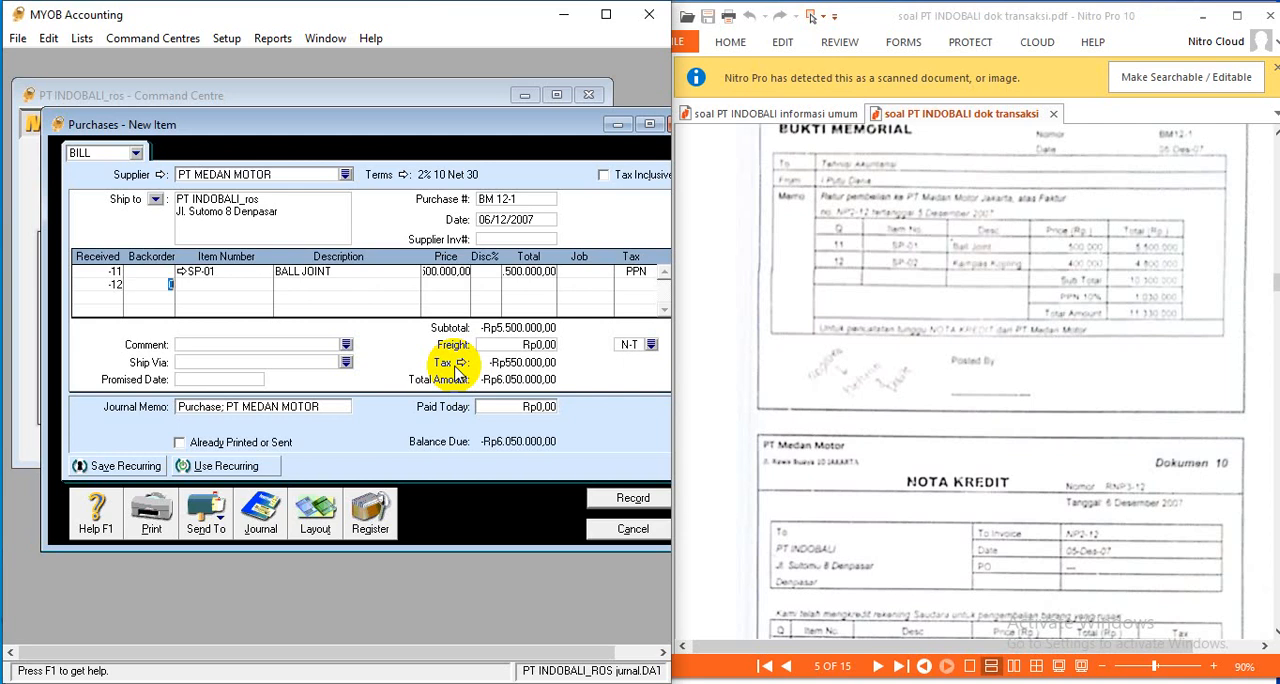
key("Tab")
key("Tab")
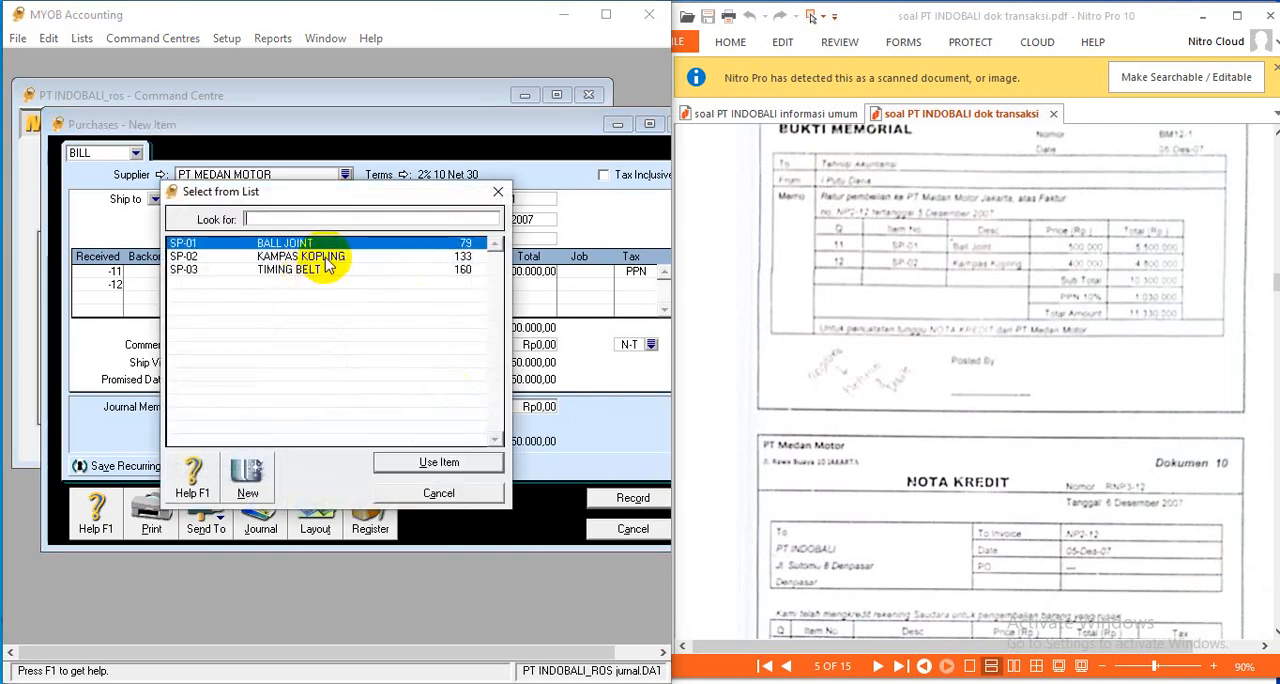
left_click(326, 257)
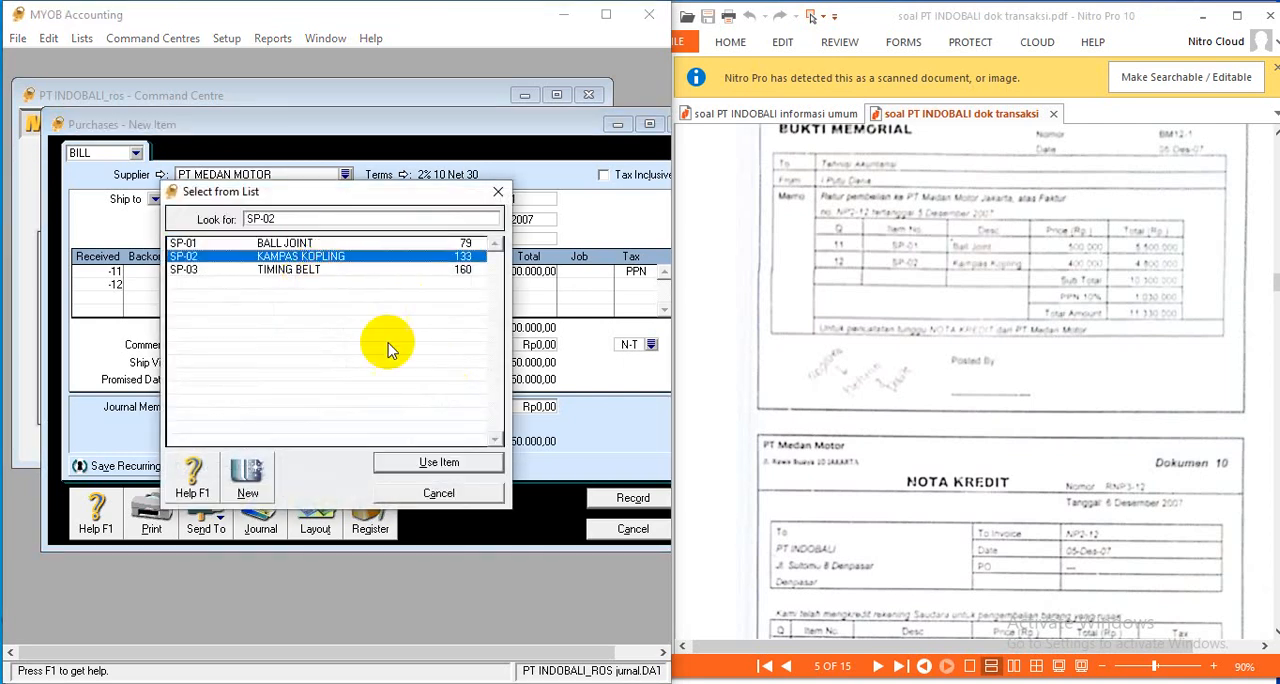
left_click(438, 462)
key("Tab")
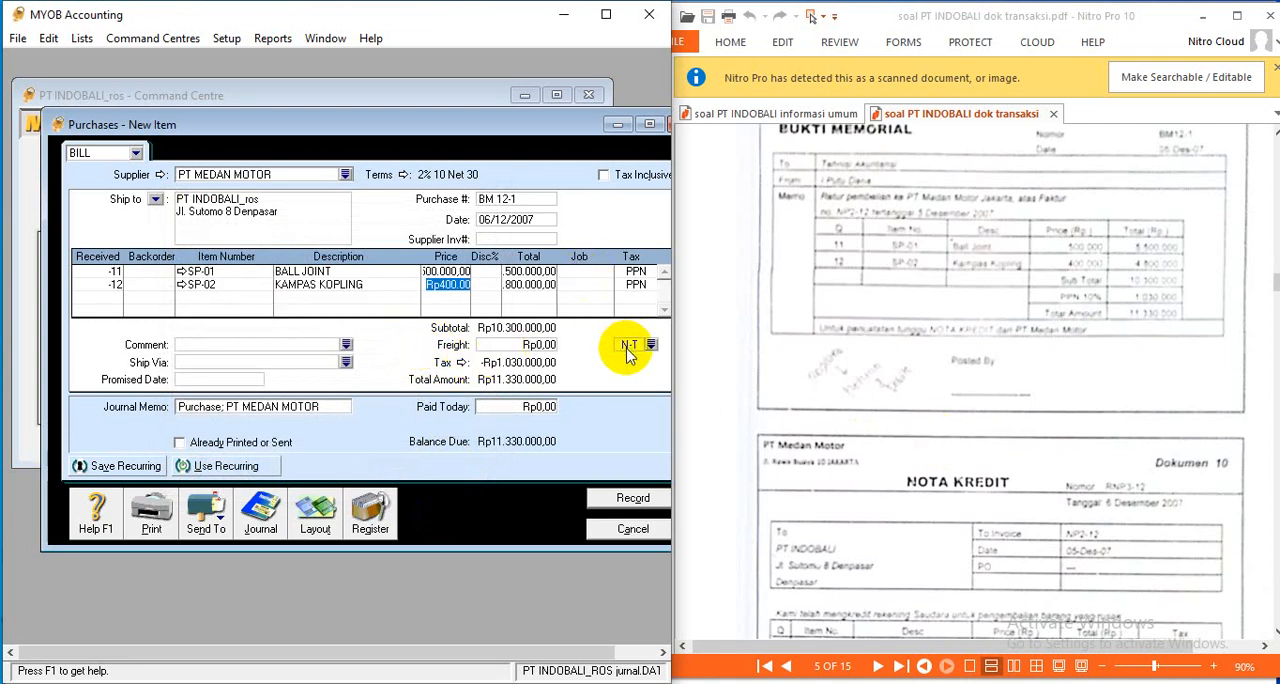
- Compare the return with the credit note in Dokumen 10, review its recap and record purchase return BM 12-1
scroll(822, 450, "down", 3)
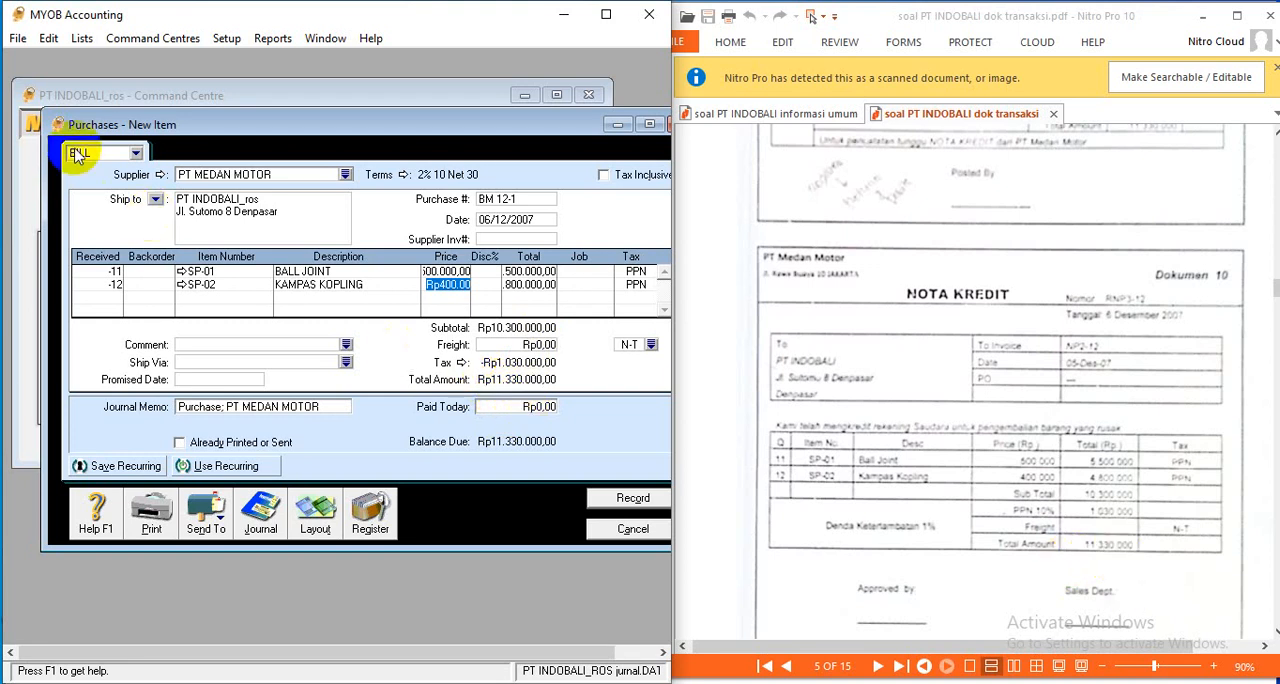
left_click_drag(45, 137, 12, 137)
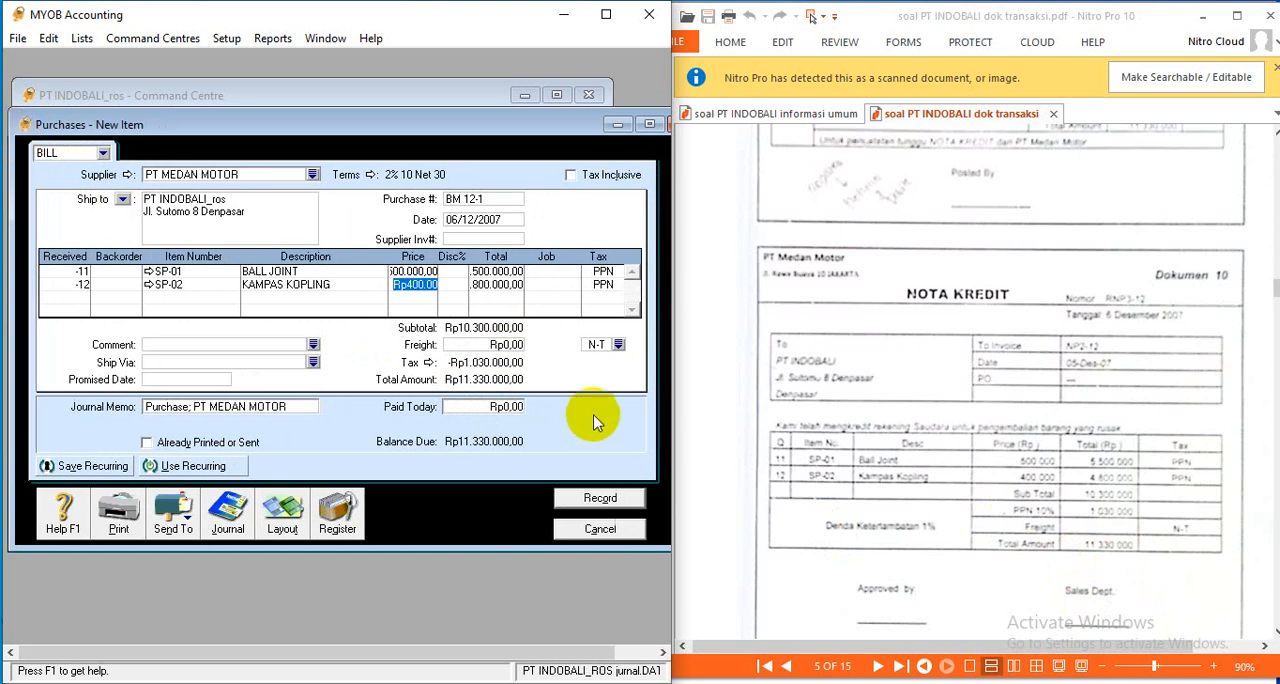
key("ctrl+r")
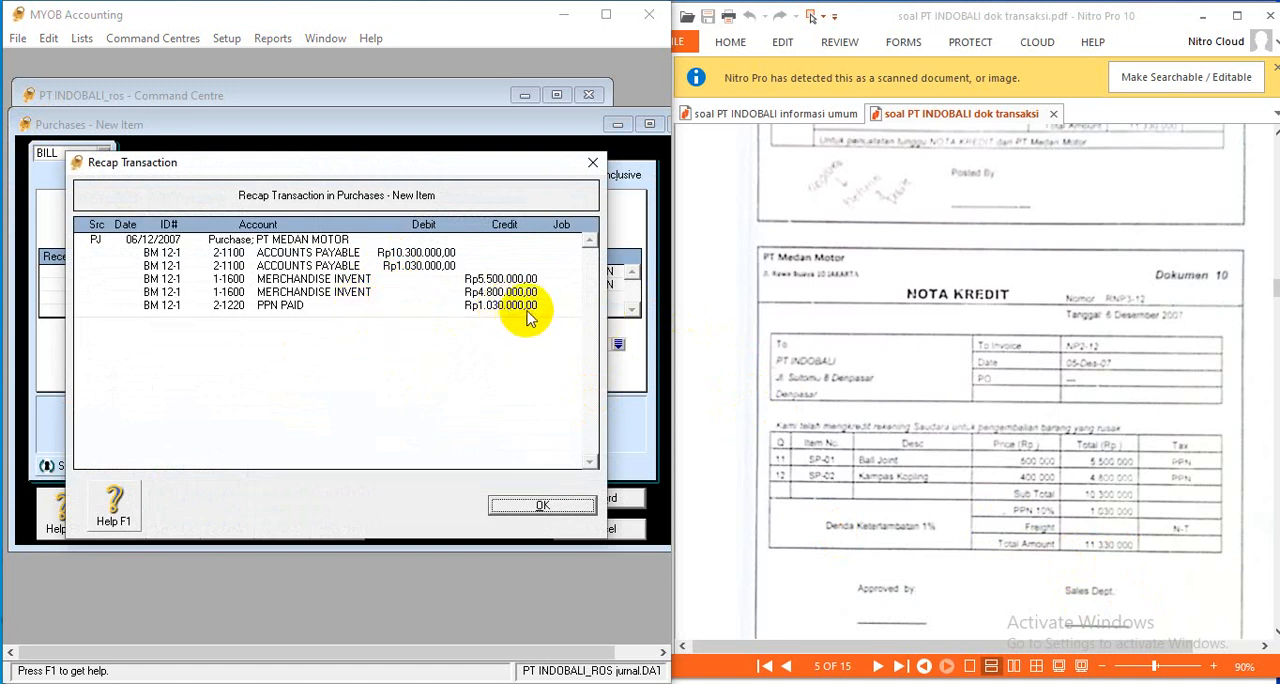
left_click(568, 505)
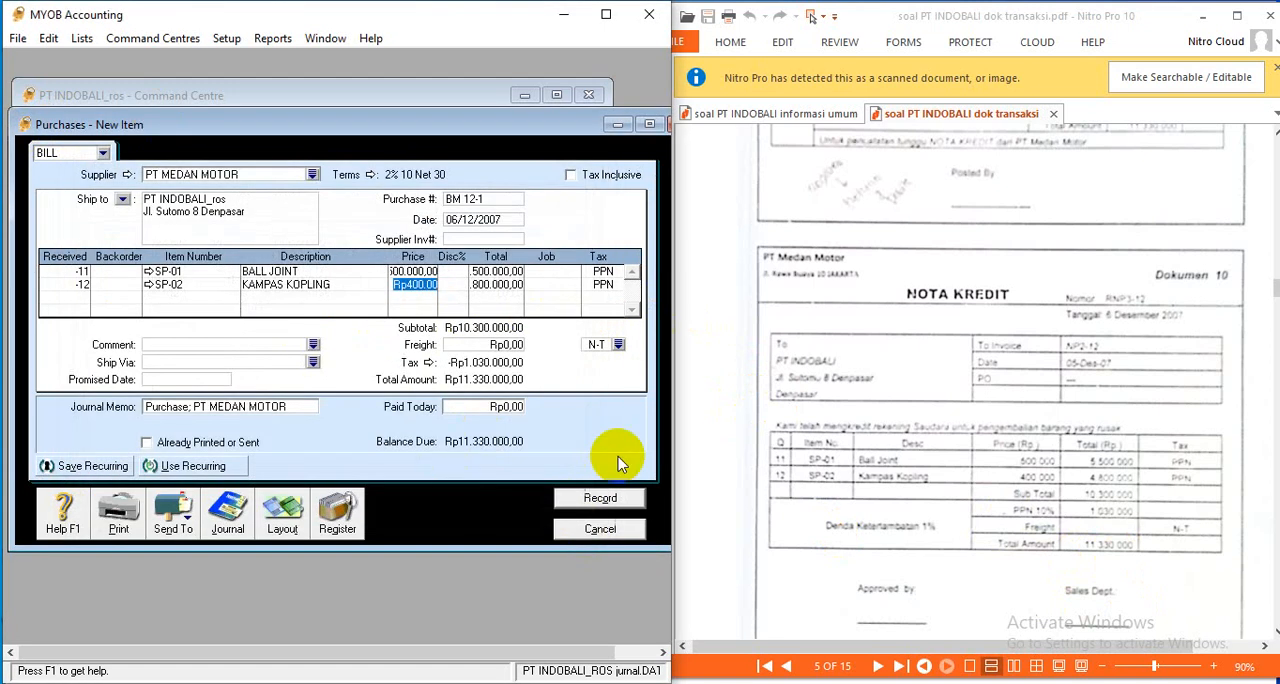
left_click(603, 499)
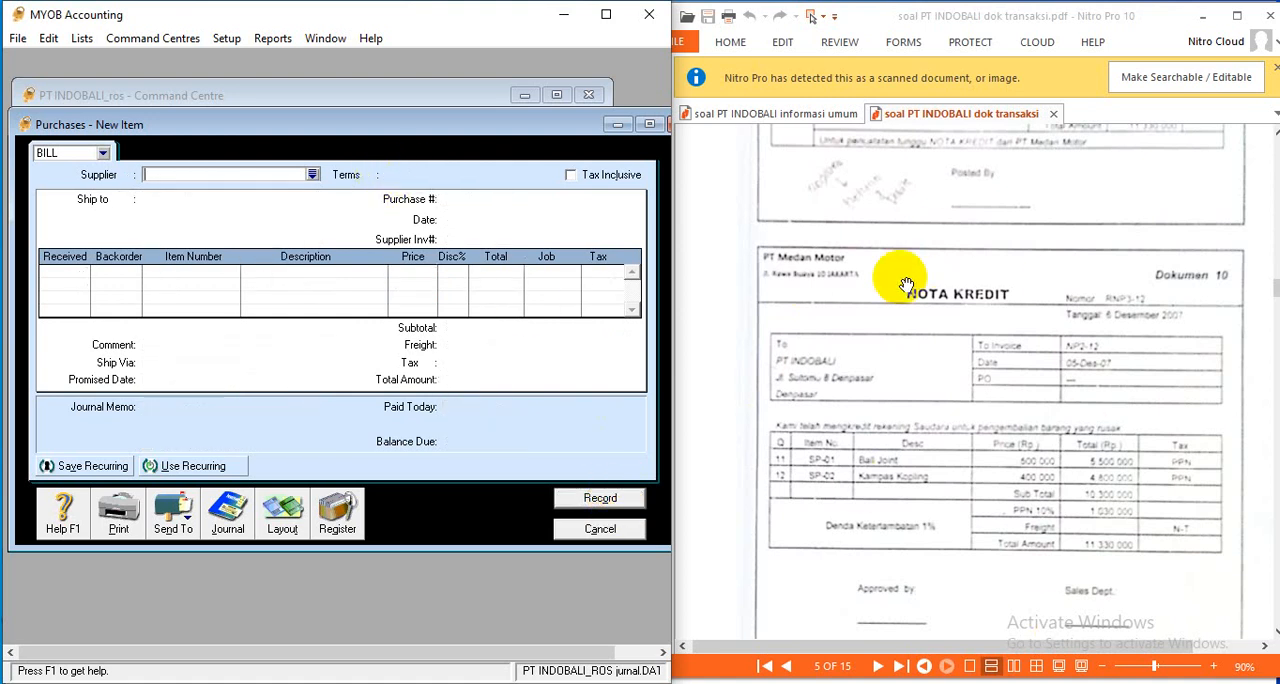
- Find return BM 12-1 among the register's returns and debits, check the original invoice in Dokumen 8, and start applying the debit to a purchase
left_click(338, 515)
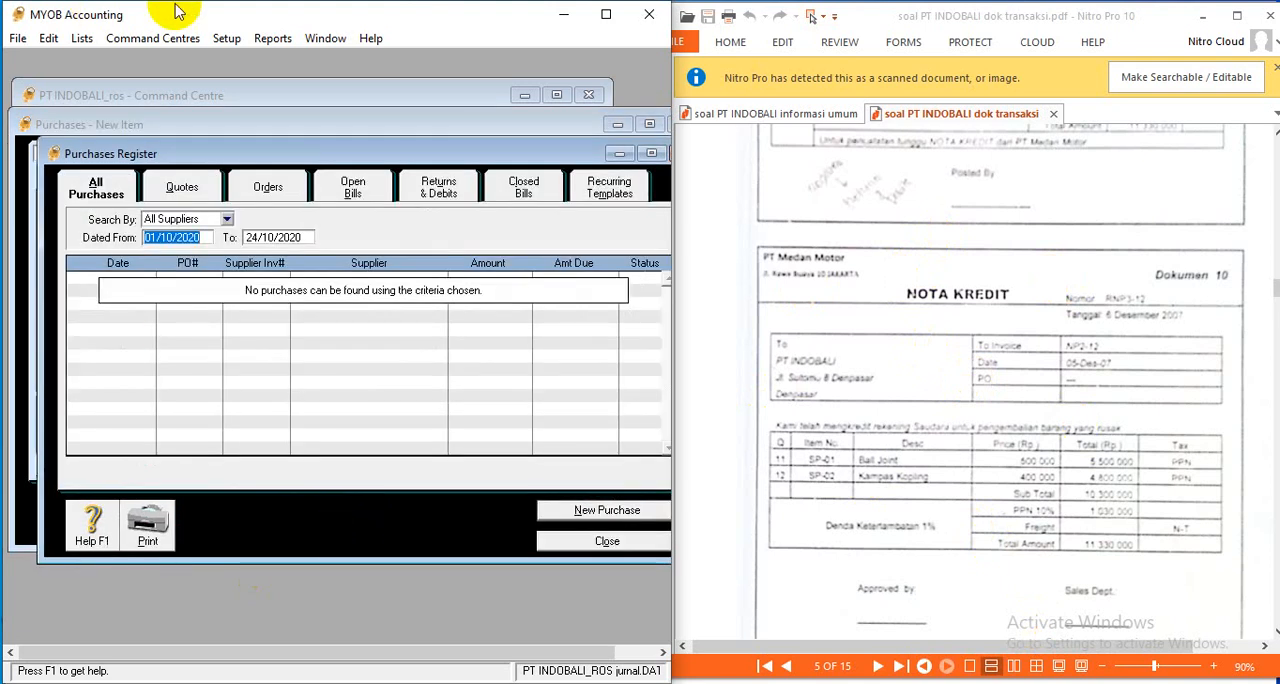
left_click(462, 196)
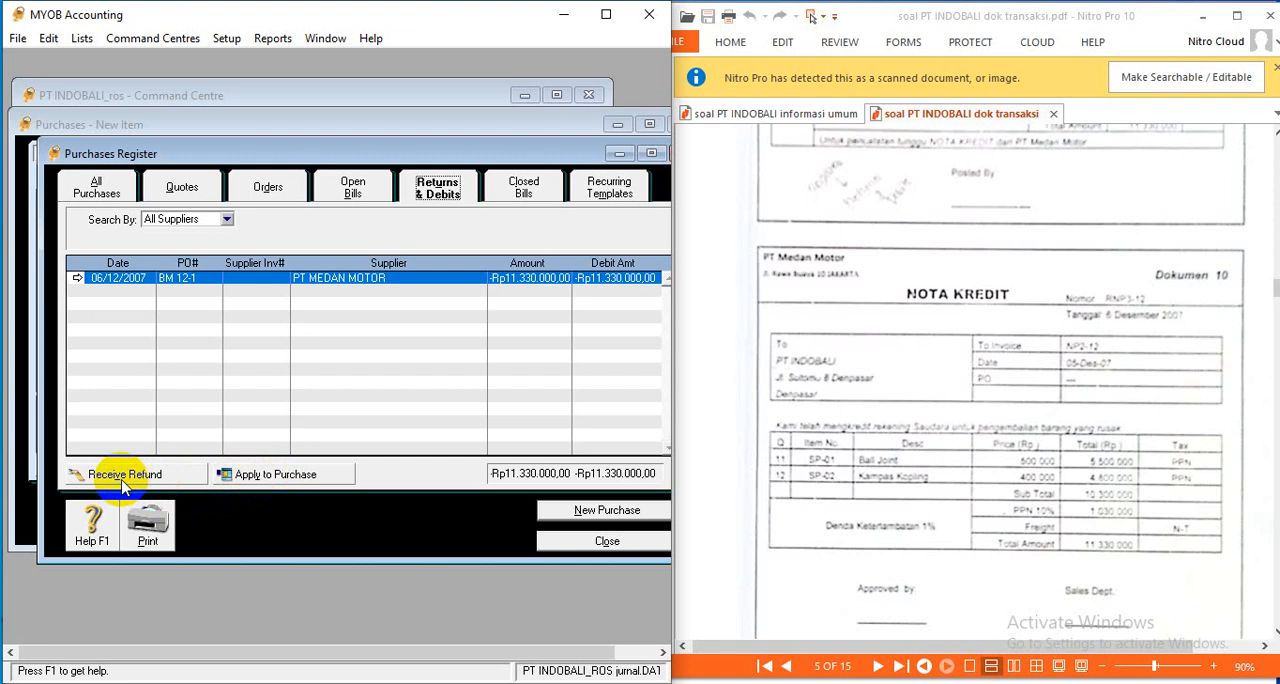
scroll(903, 354, "up", 10)
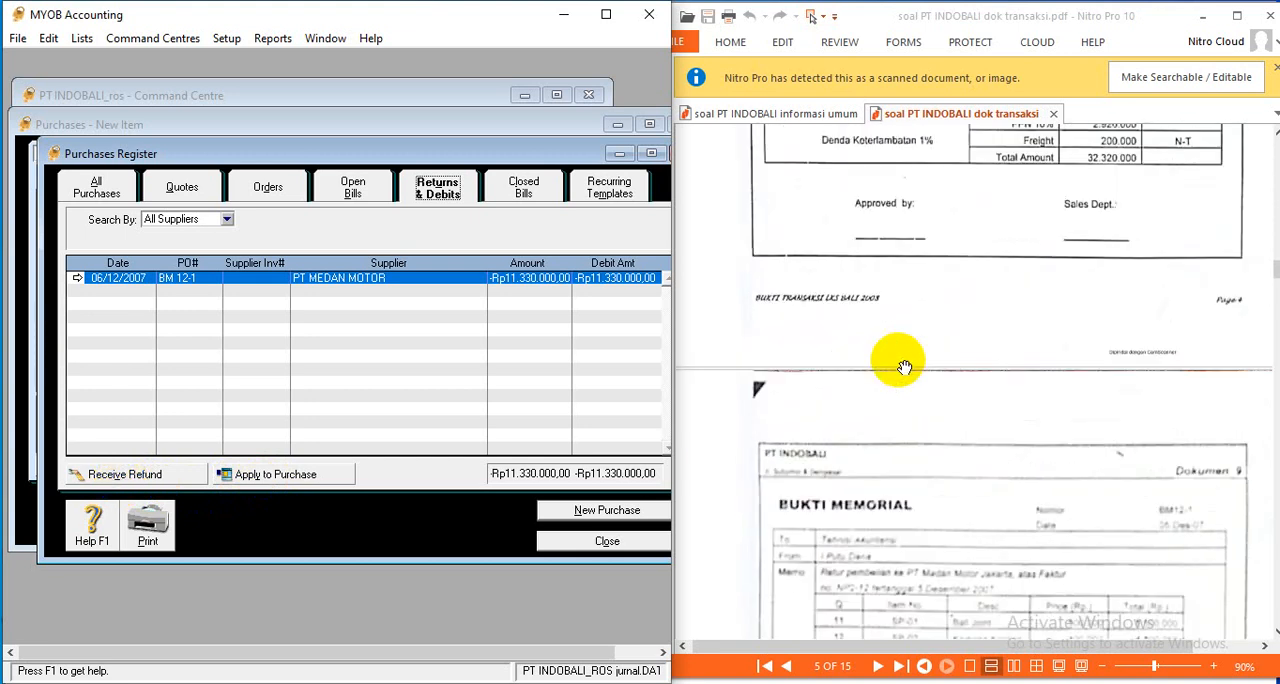
scroll(955, 330, "up", 3)
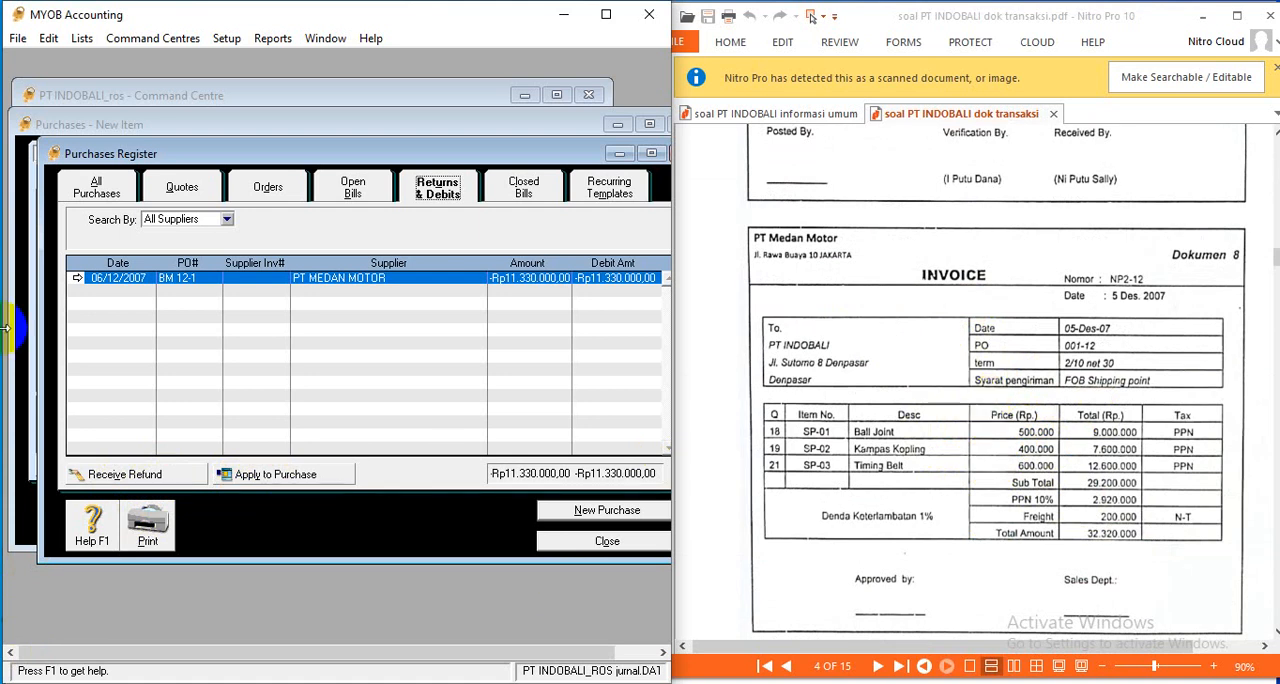
left_click(318, 475)
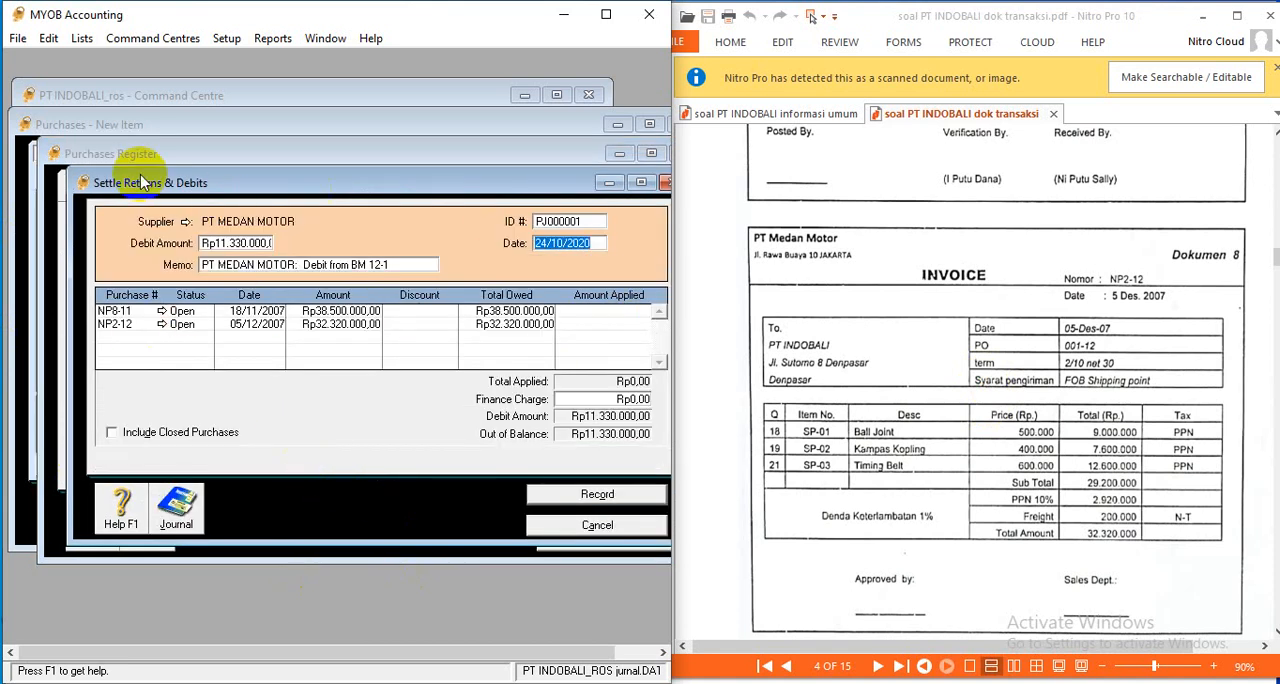
- Set the debit settlement's ID to RNP3-12 and its date to 06/12/2007, as on the credit note
left_click_drag(139, 177, 106, 153)
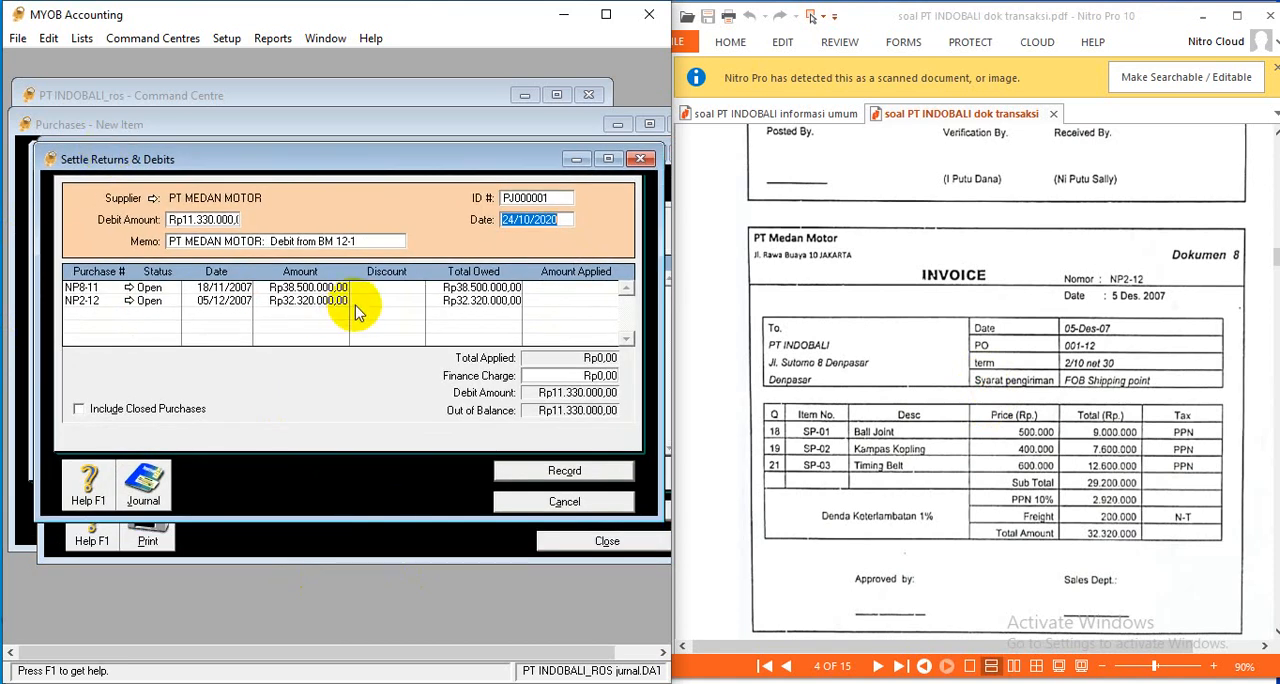
left_click(546, 200)
scroll(1145, 380, "down", 10)
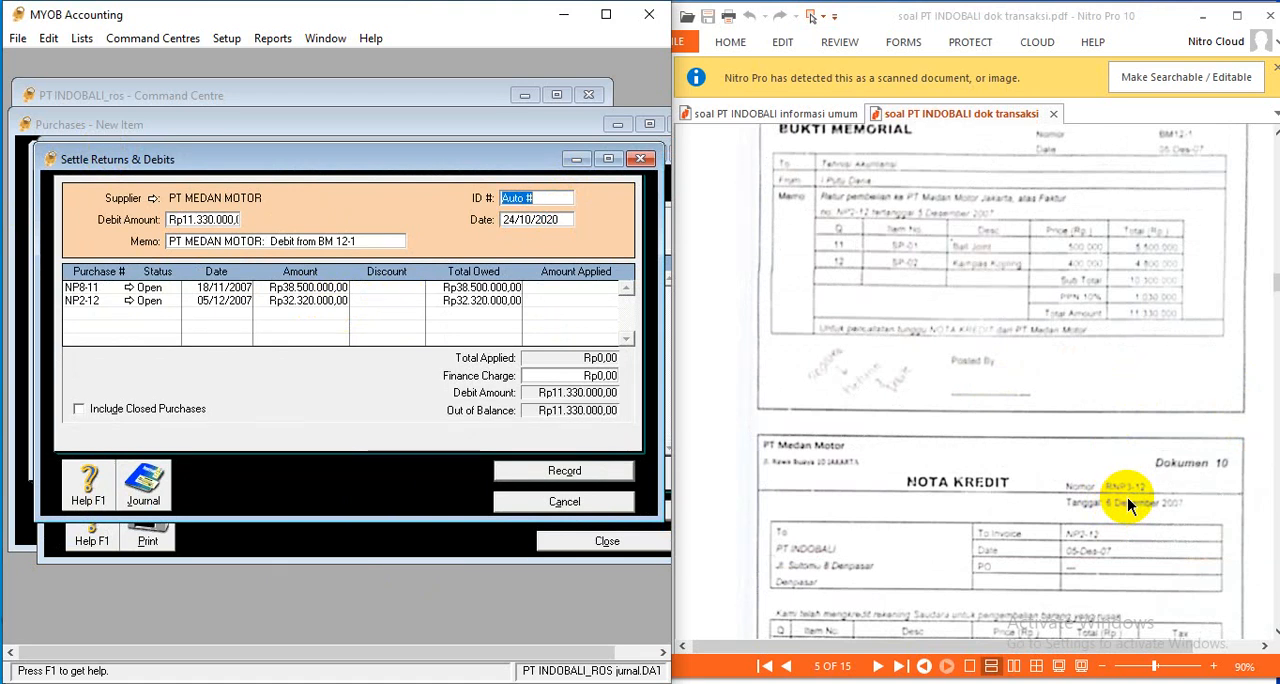
type("RNP3-12")
left_click(555, 221)
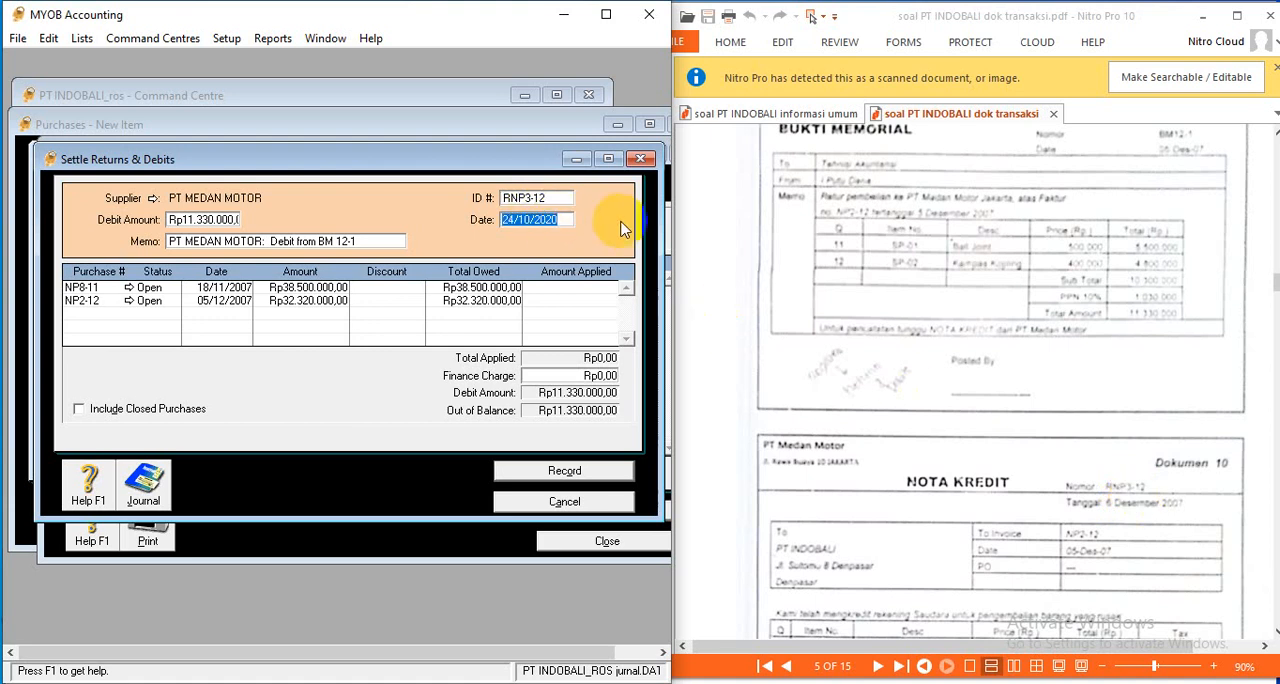
type("06")
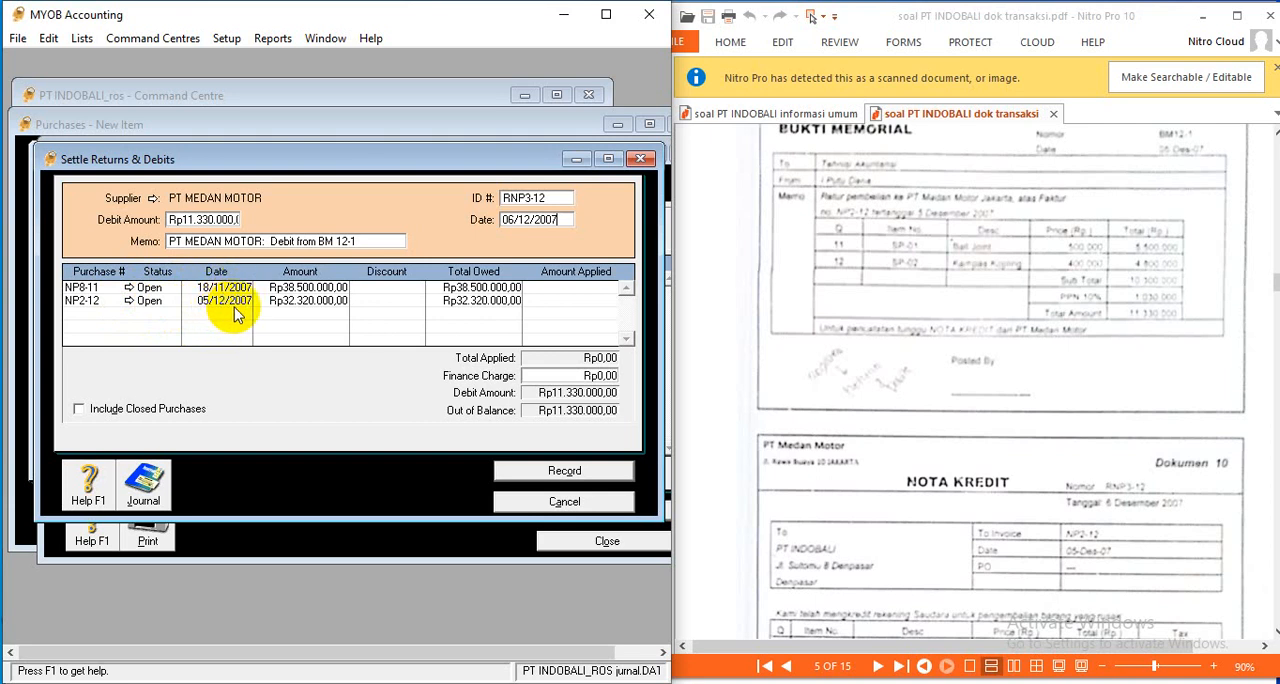
- Apply the Rp11.330.000 debit to purchase NP2-12 after checking Dokumen 8, and review the settlement's recap
scroll(881, 412, "up", 5)
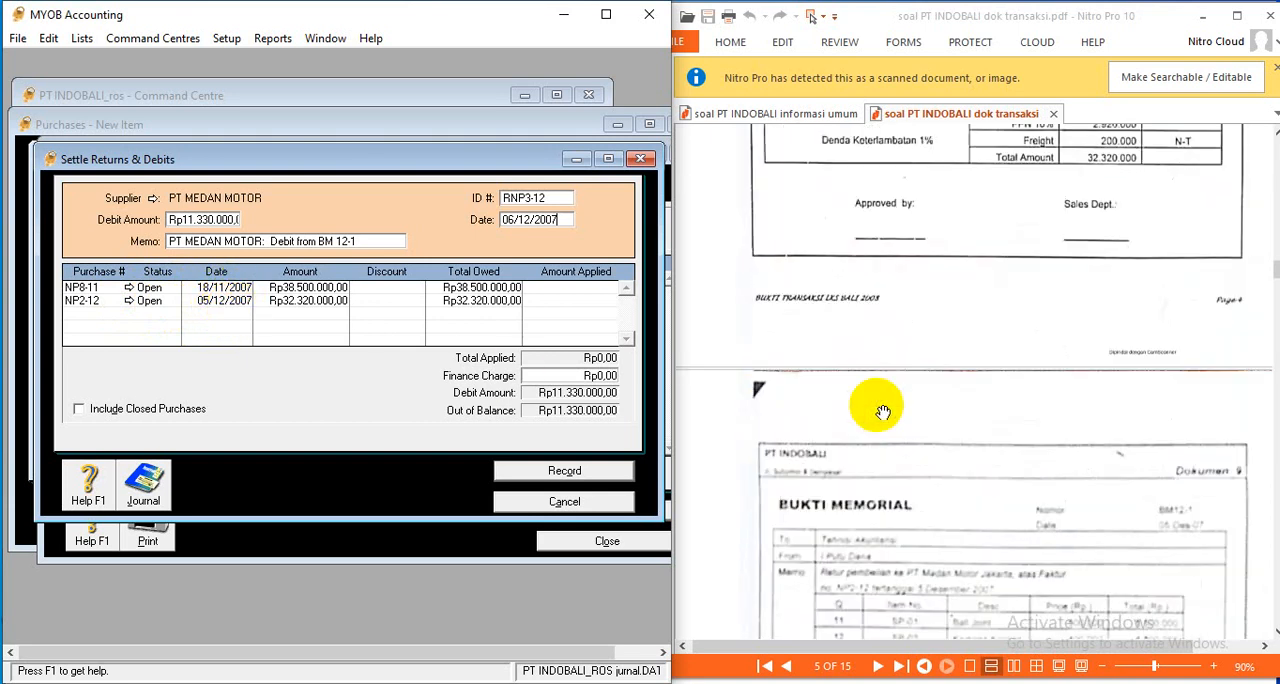
scroll(881, 412, "up", 3)
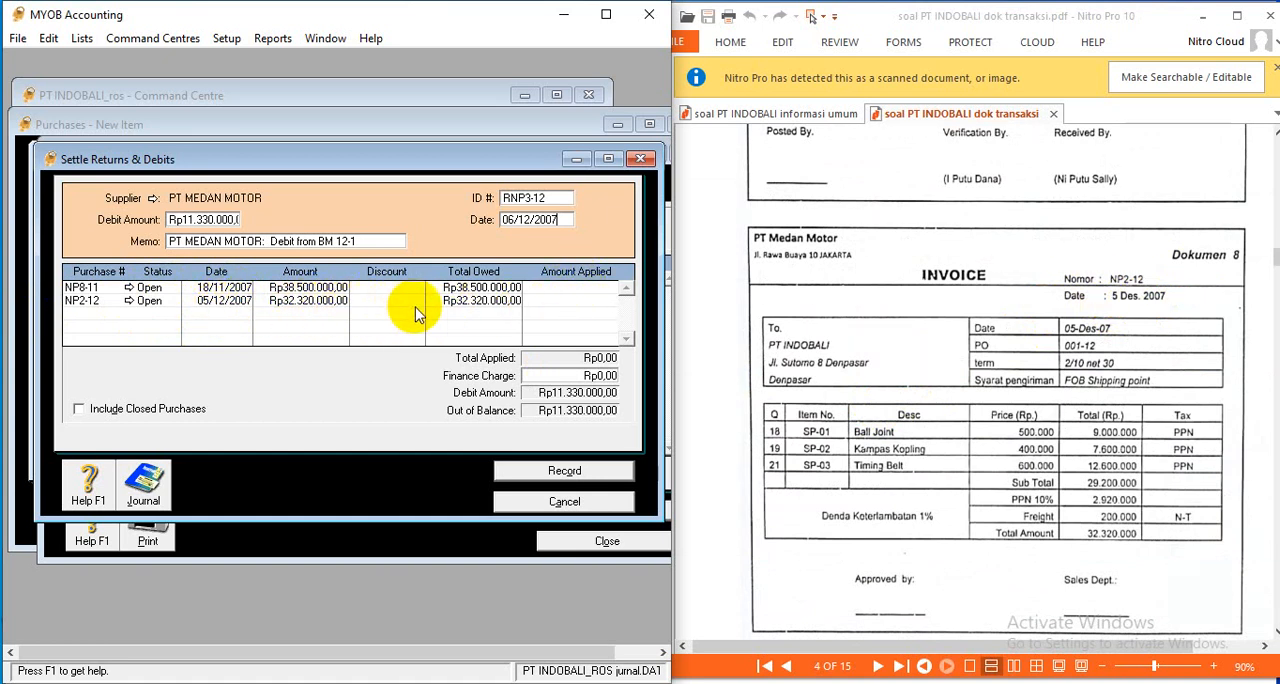
left_click(545, 301)
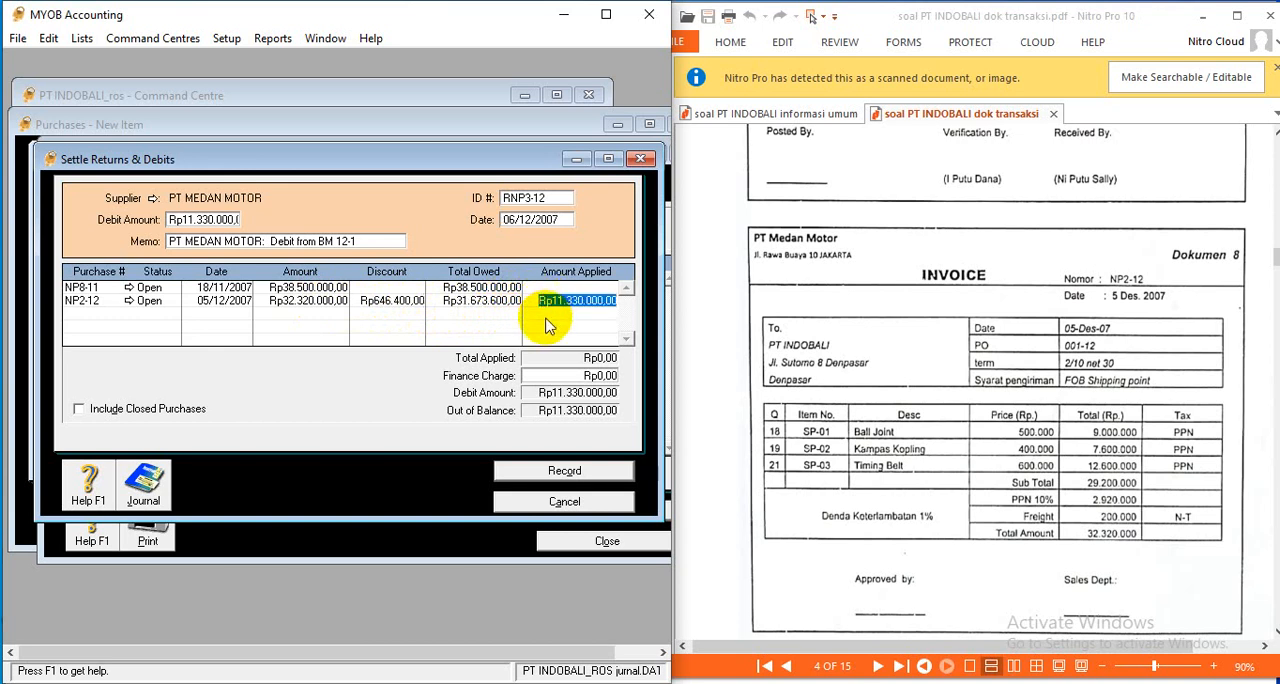
key("Tab")
key("Tab")
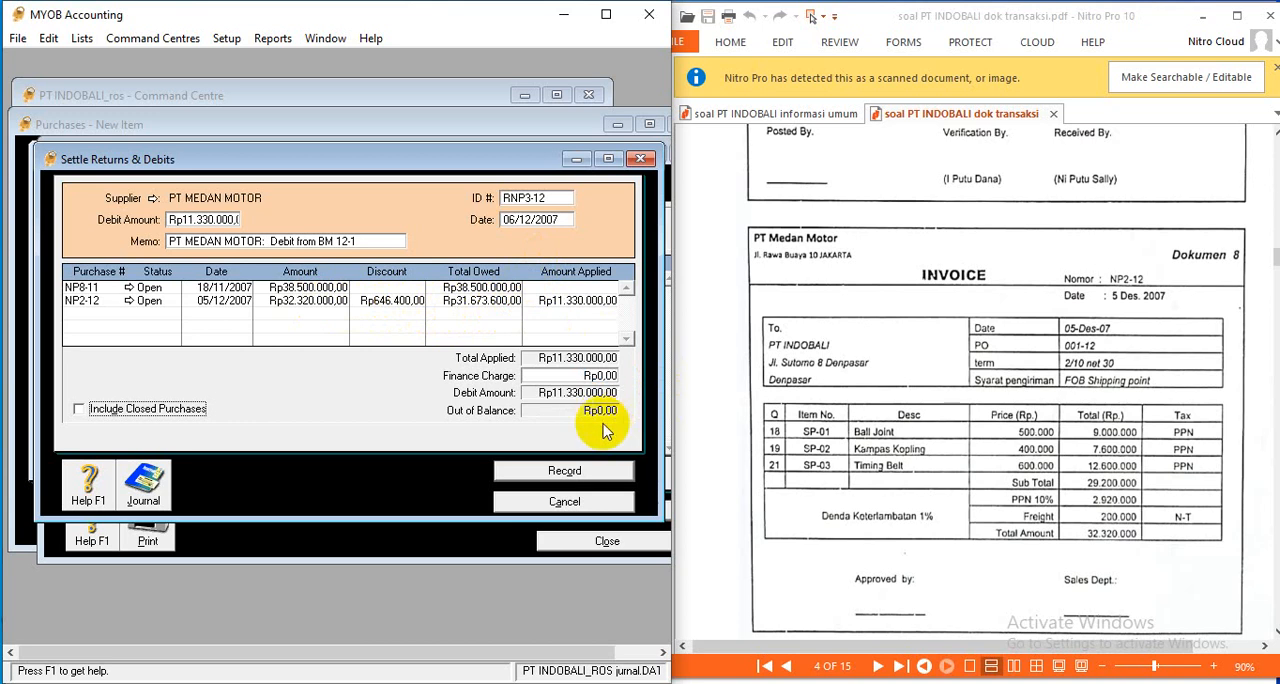
key("ctrl+r")
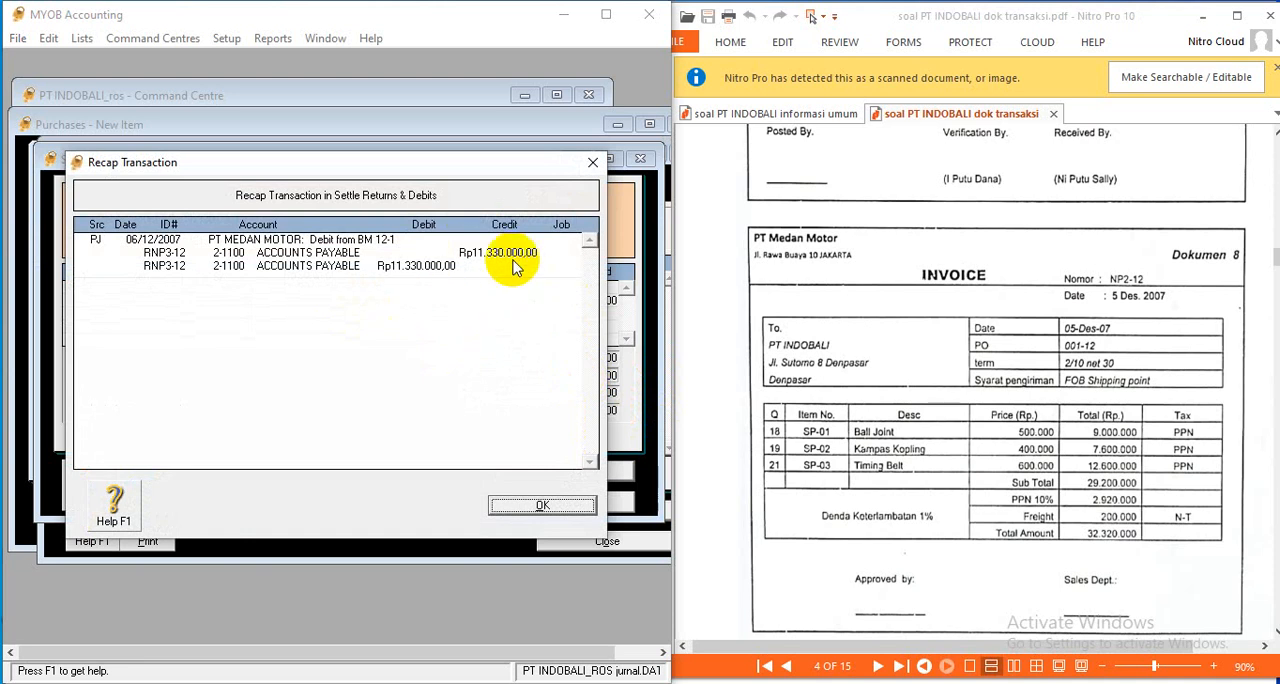
left_click(541, 506)
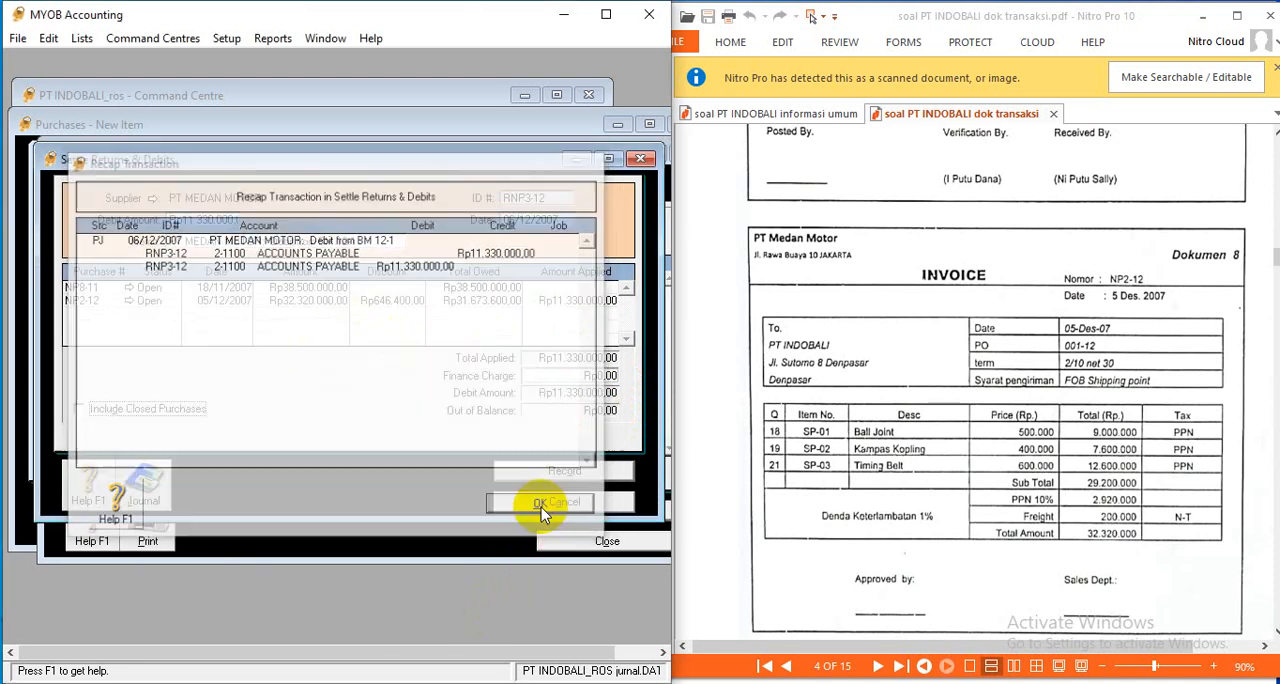
- Record the debit settlement RNP3-12, and close the purchases register and the empty purchase form
left_click(613, 472)
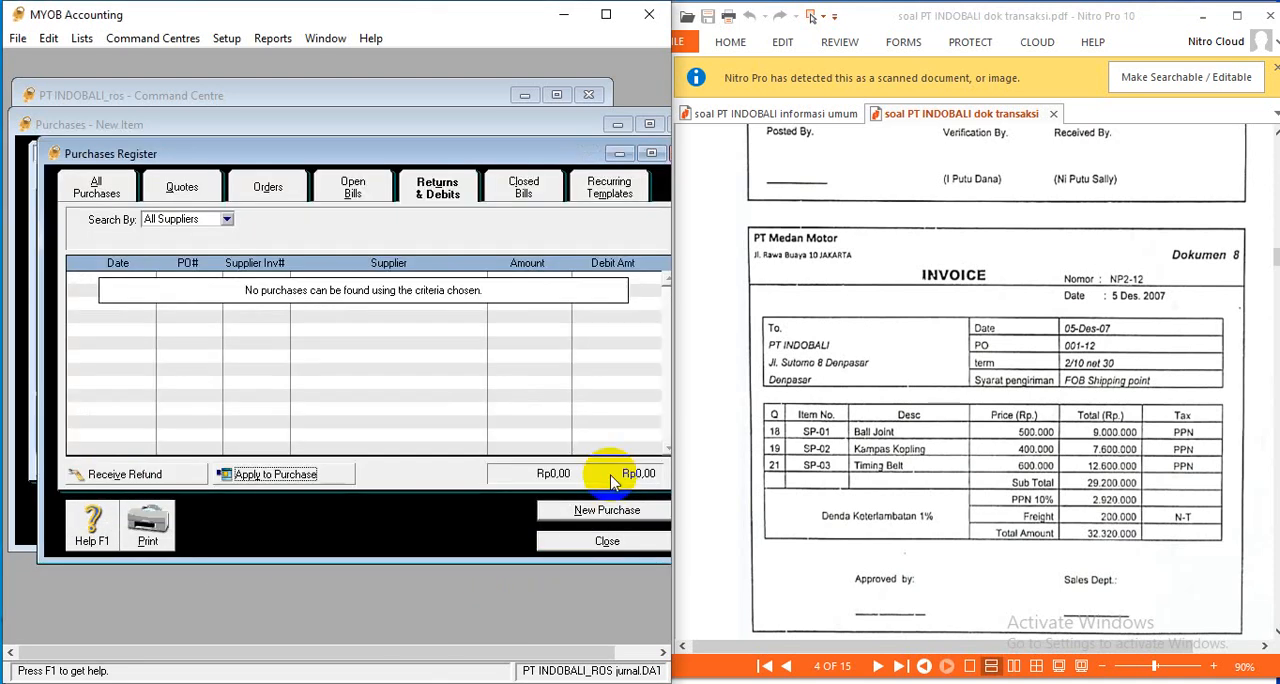
left_click(625, 546)
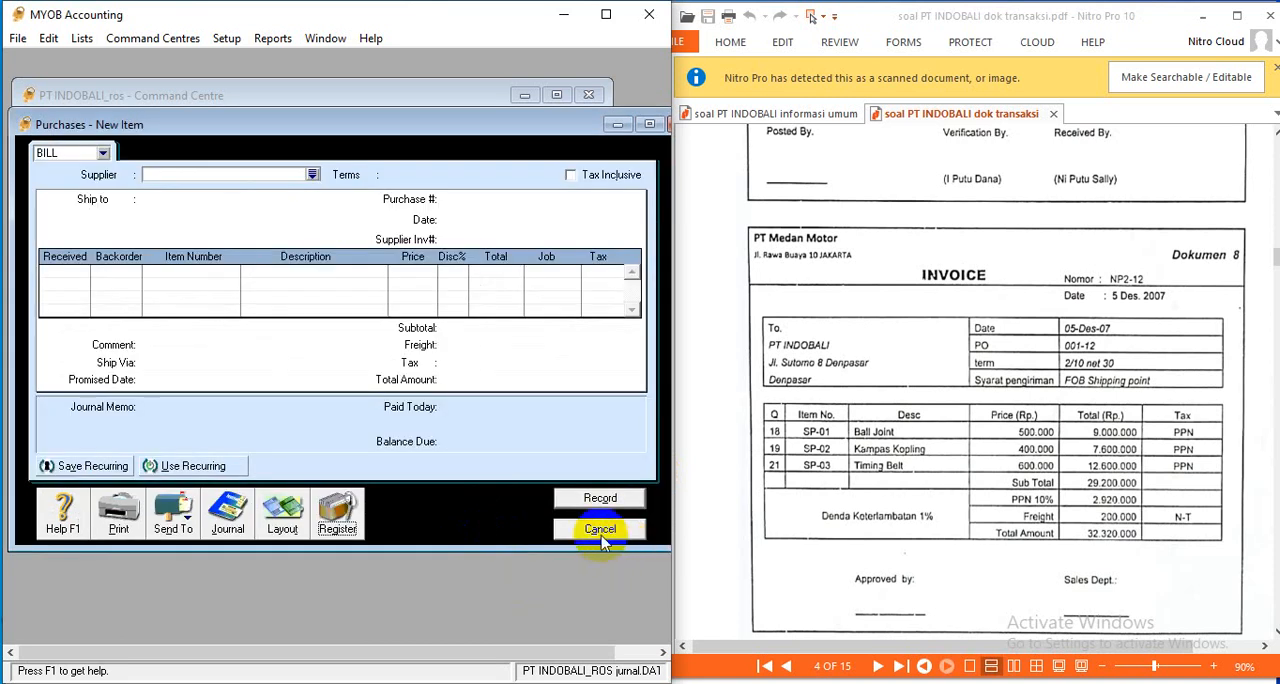
left_click(601, 535)
- Find petty cash voucher VKK12-4 in Dokumen 11 and fit its full width in the document window to read it
scroll(960, 470, "down", 4)
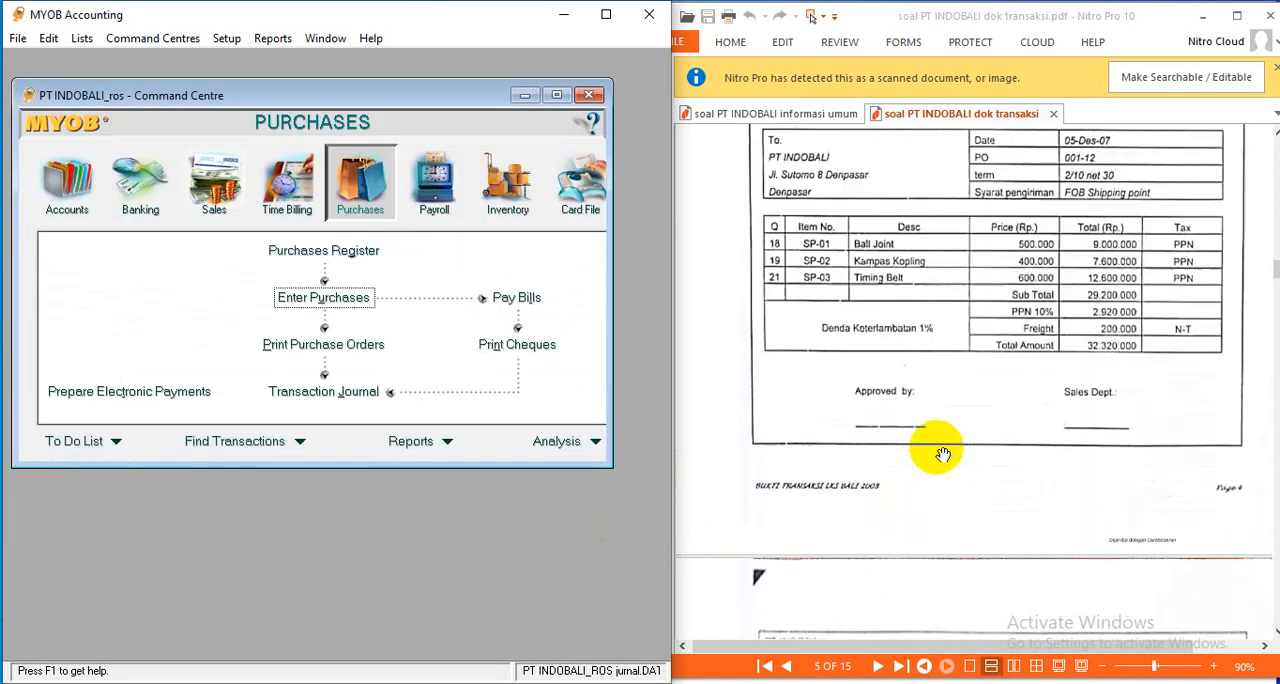
scroll(965, 462, "down", 5)
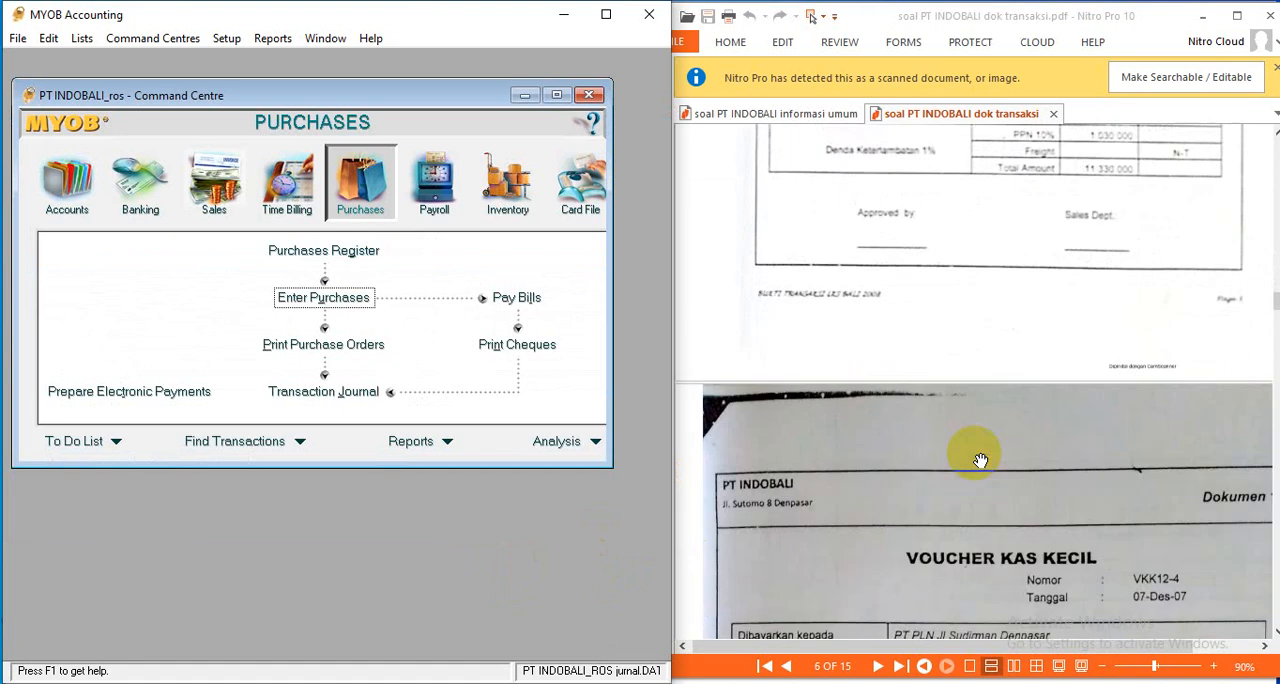
scroll(976, 460, "down", 3)
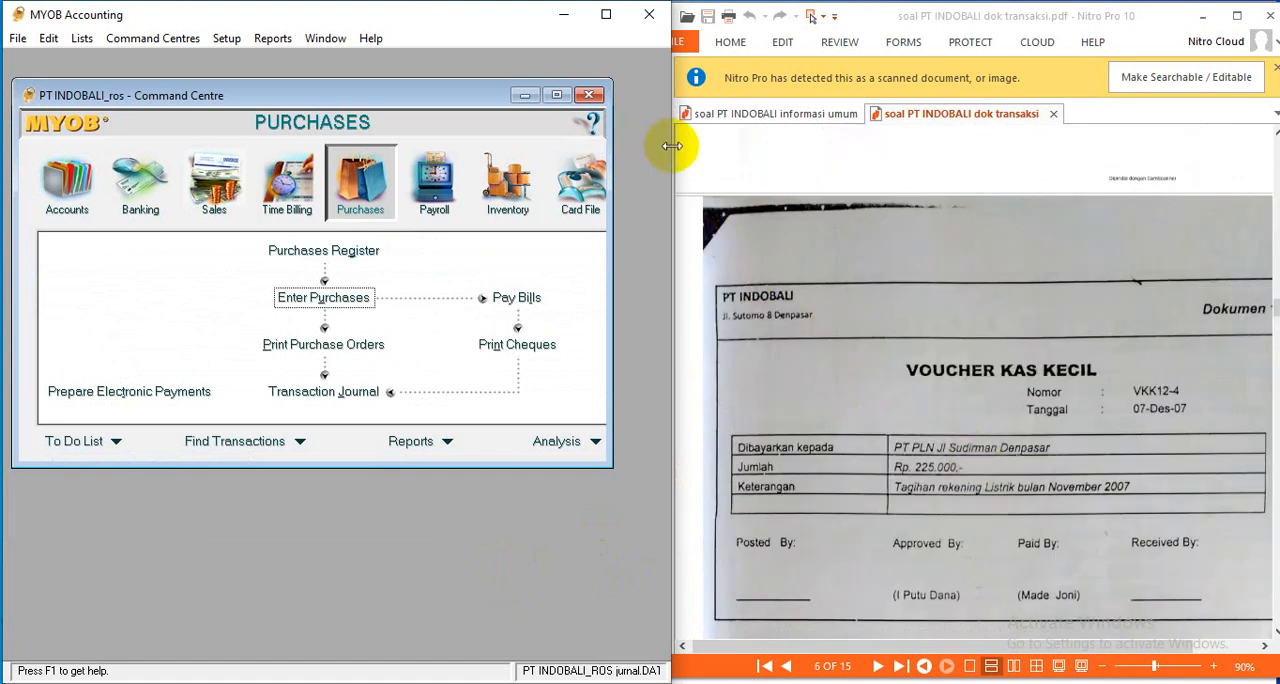
left_click_drag(668, 143, 650, 144)
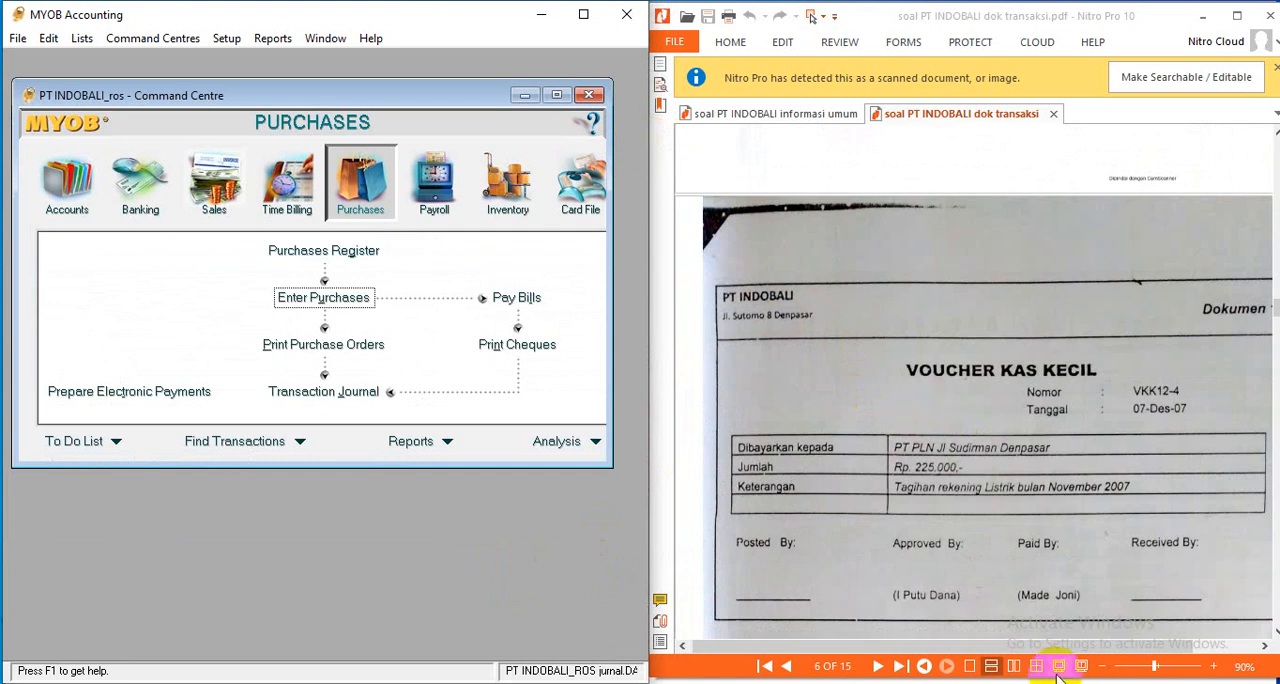
left_click_drag(1155, 669, 1151, 669)
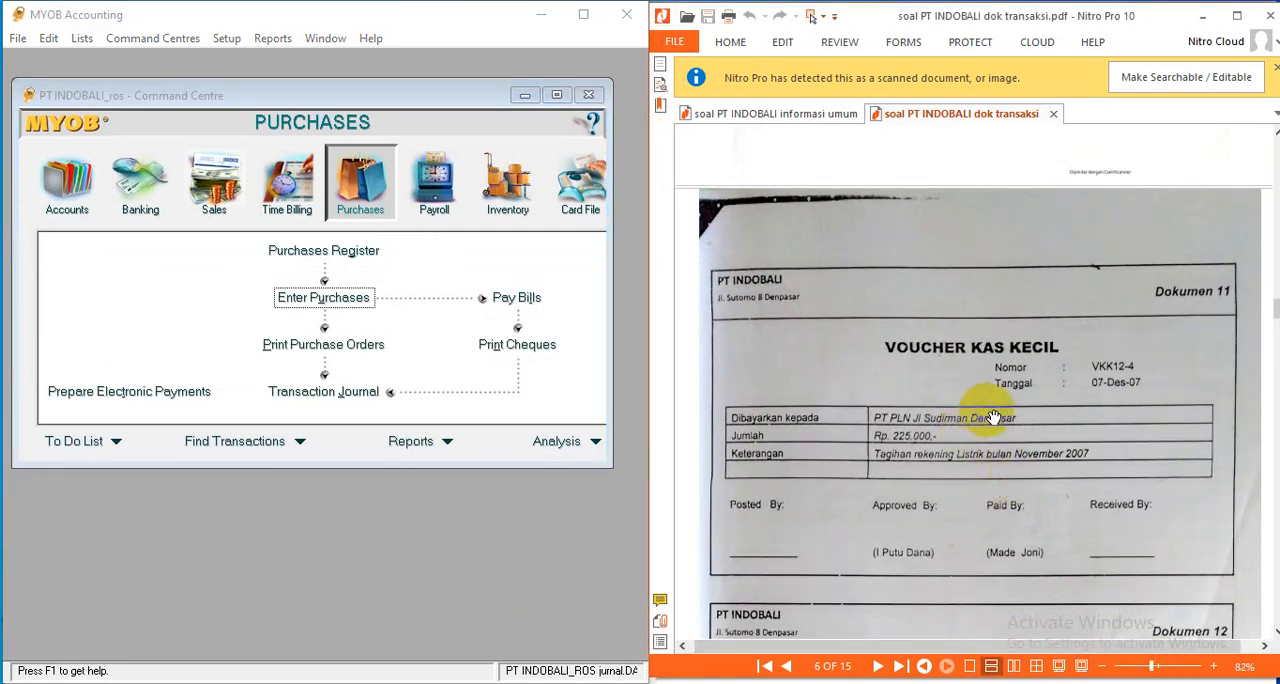
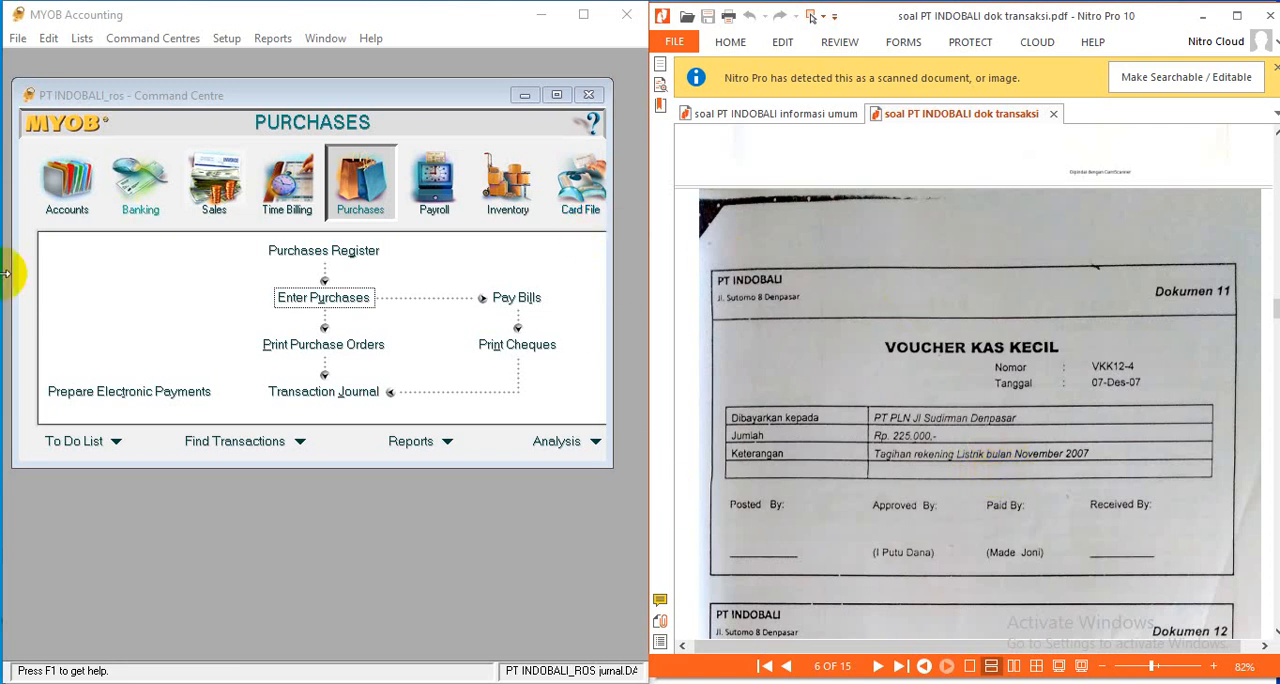
- Start a Spend Money transaction in Banking, paid from the PETTY CASH account
left_click(160, 208)
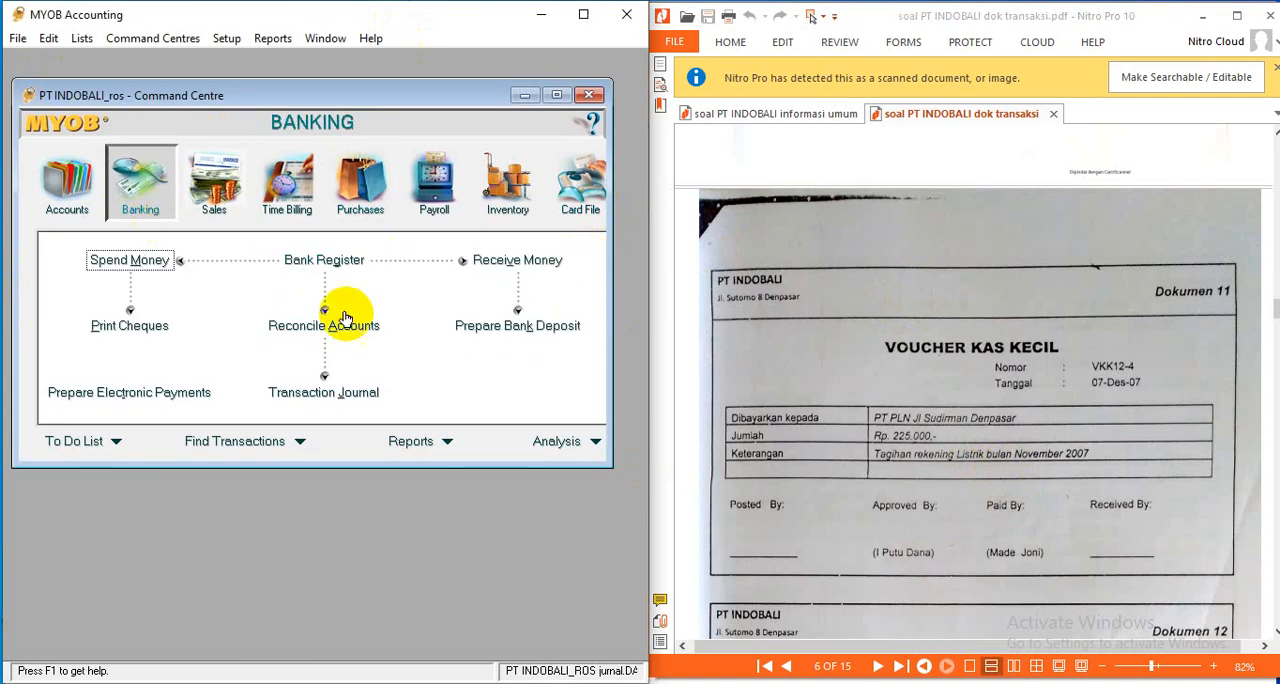
left_click(118, 261)
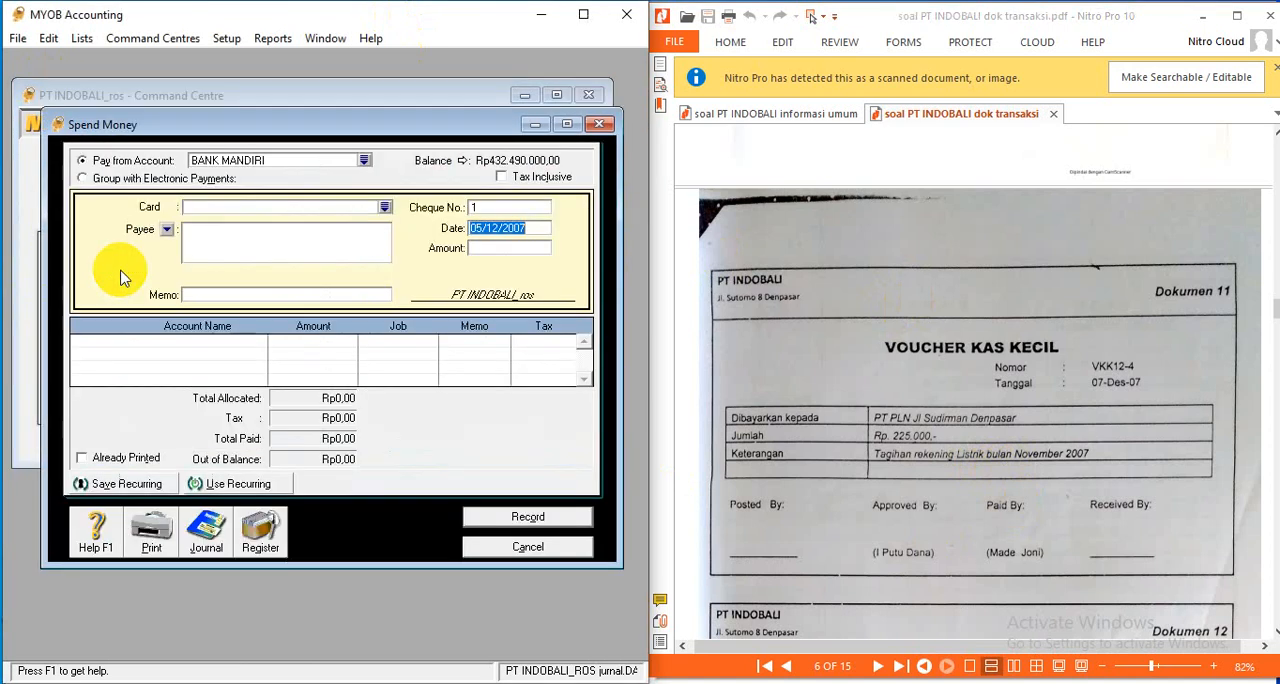
left_click(364, 161)
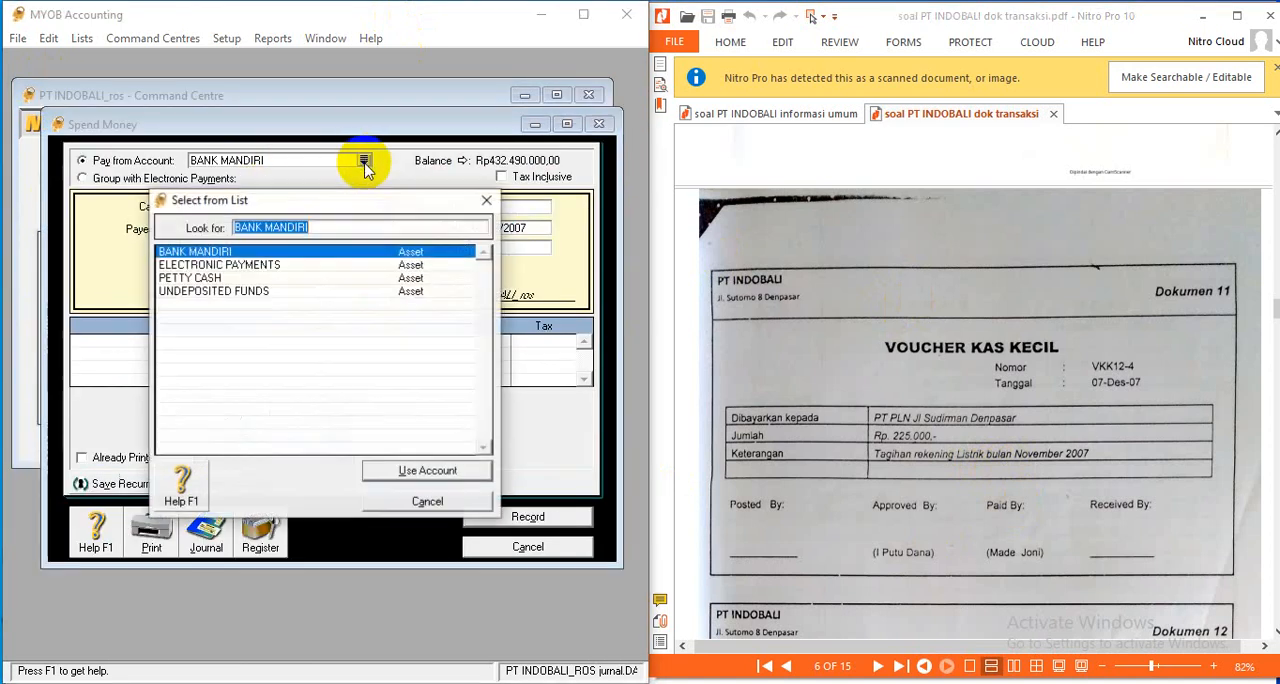
left_click(234, 281)
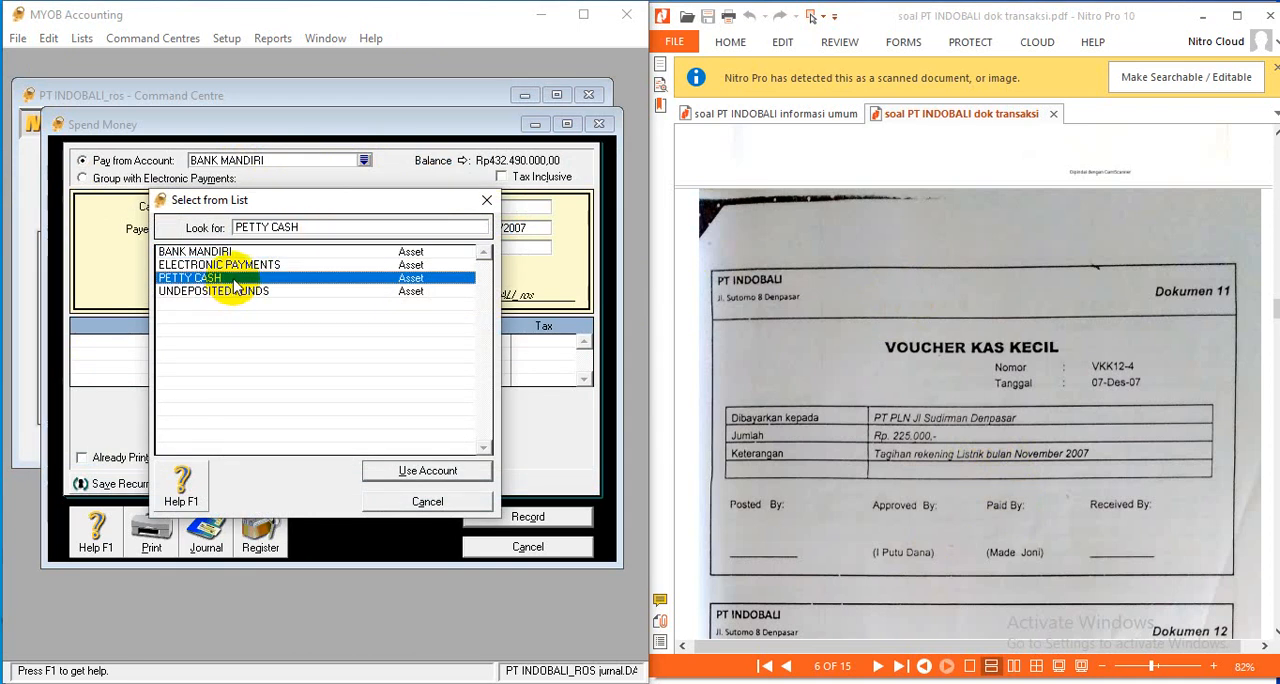
left_click(426, 472)
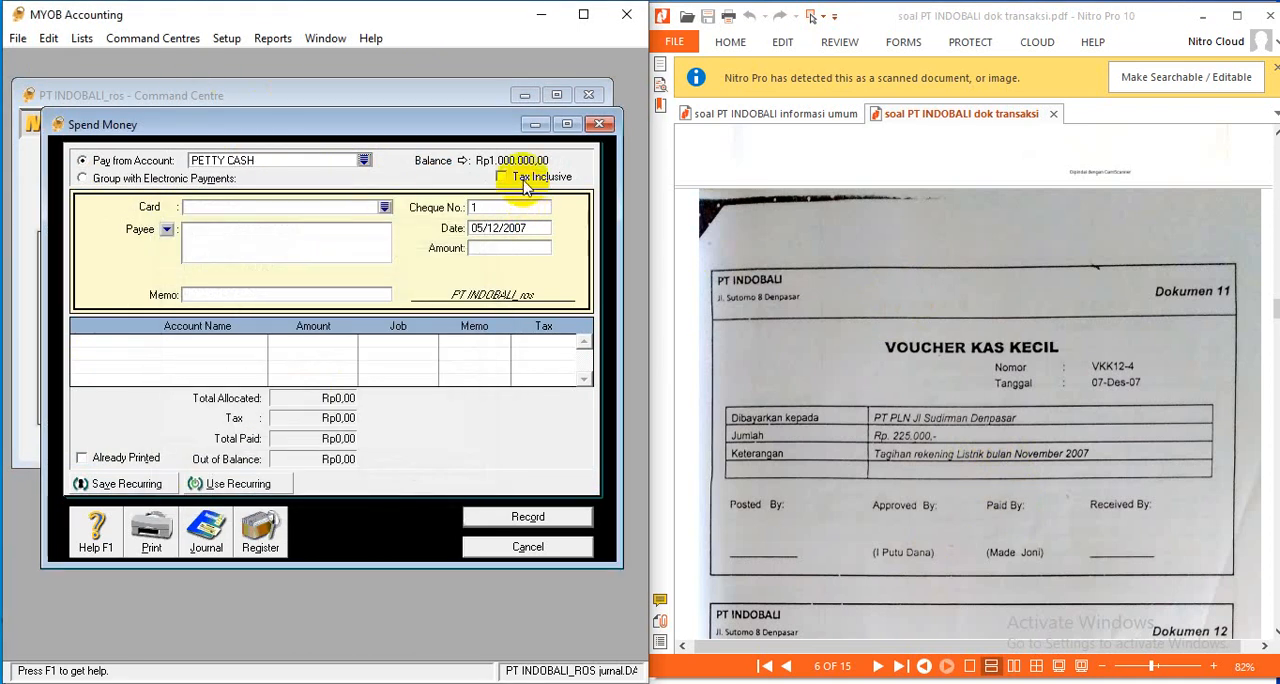
- Set the payment's cheque number to VKK 12-4 and its date to 07/12/2007, as on Dokumen 11
left_click(500, 207)
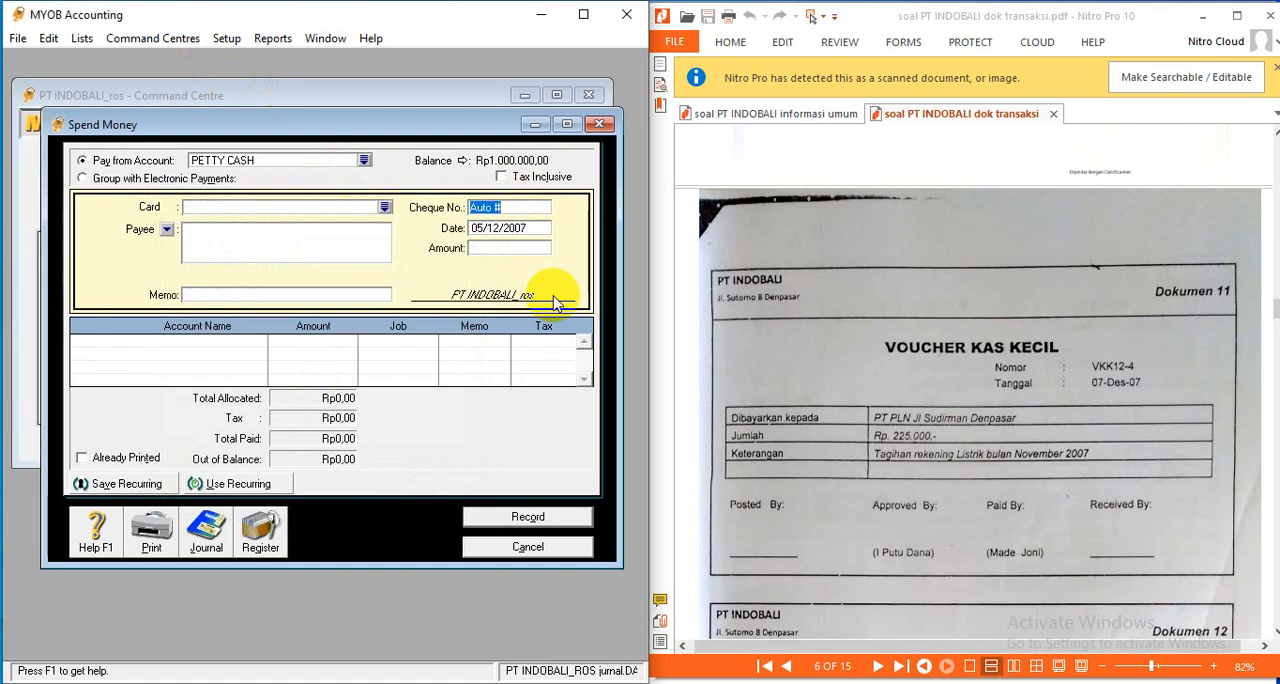
type("VKK 12-4")
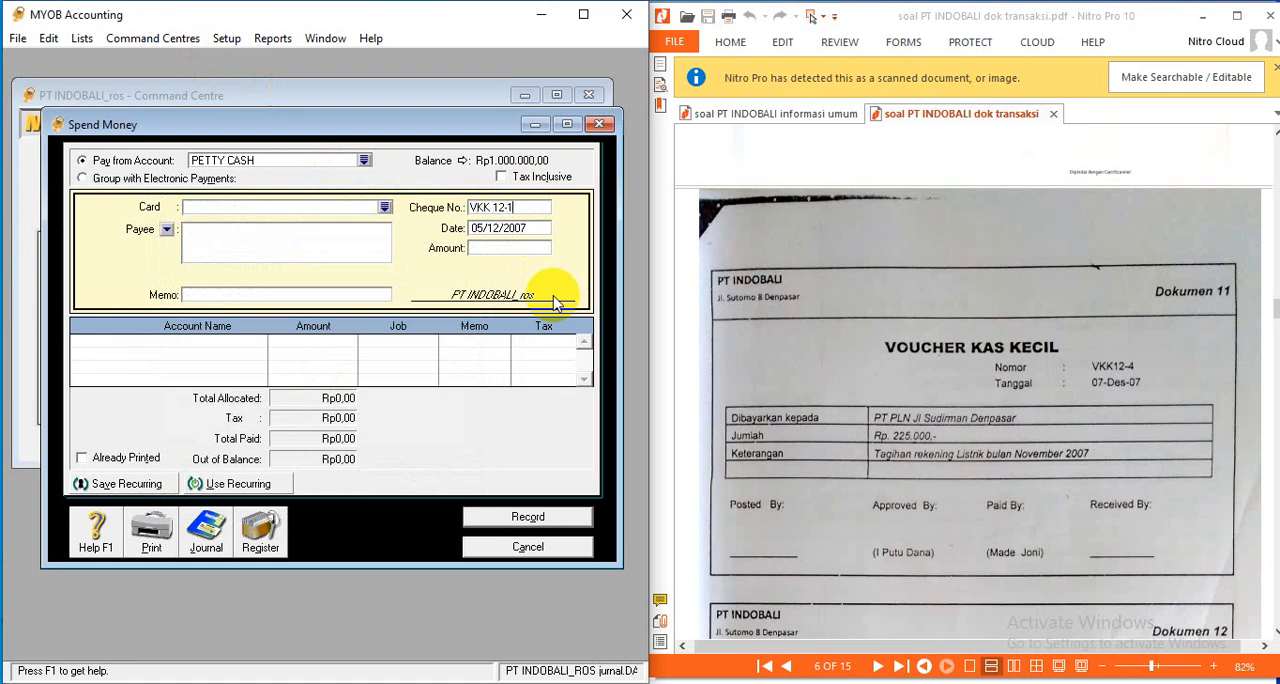
left_click(483, 228)
left_click(482, 228)
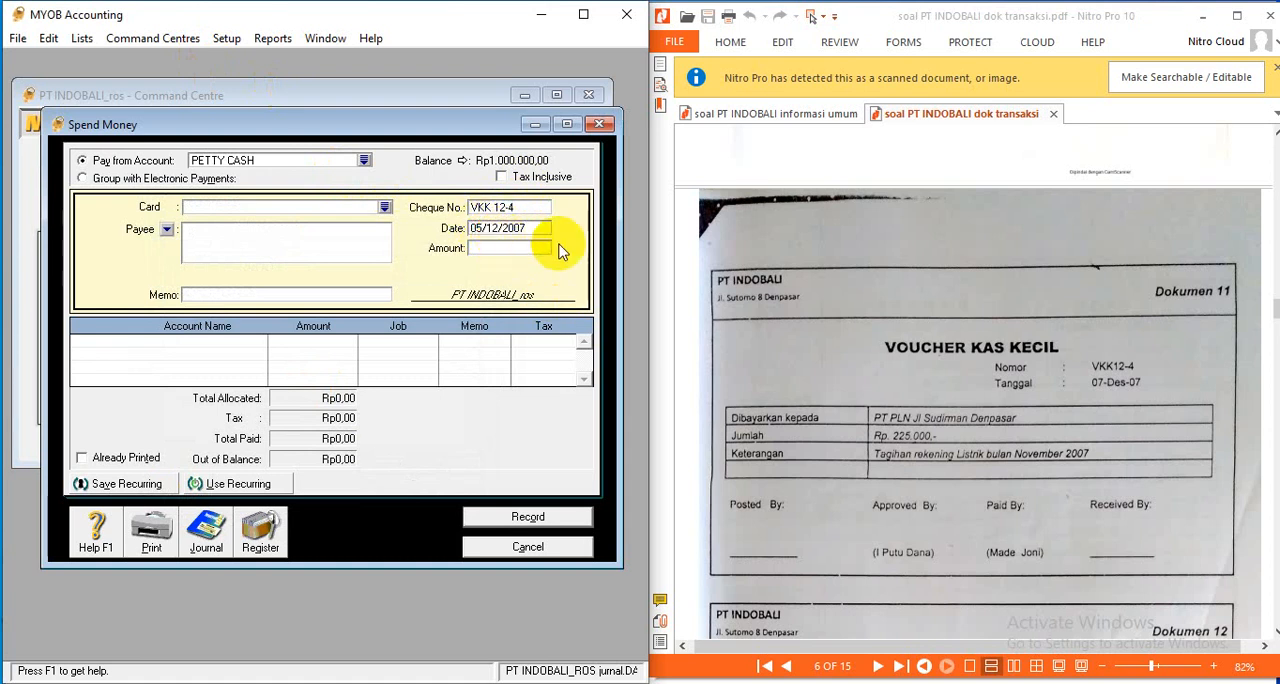
key("BackSpace")
type("7")
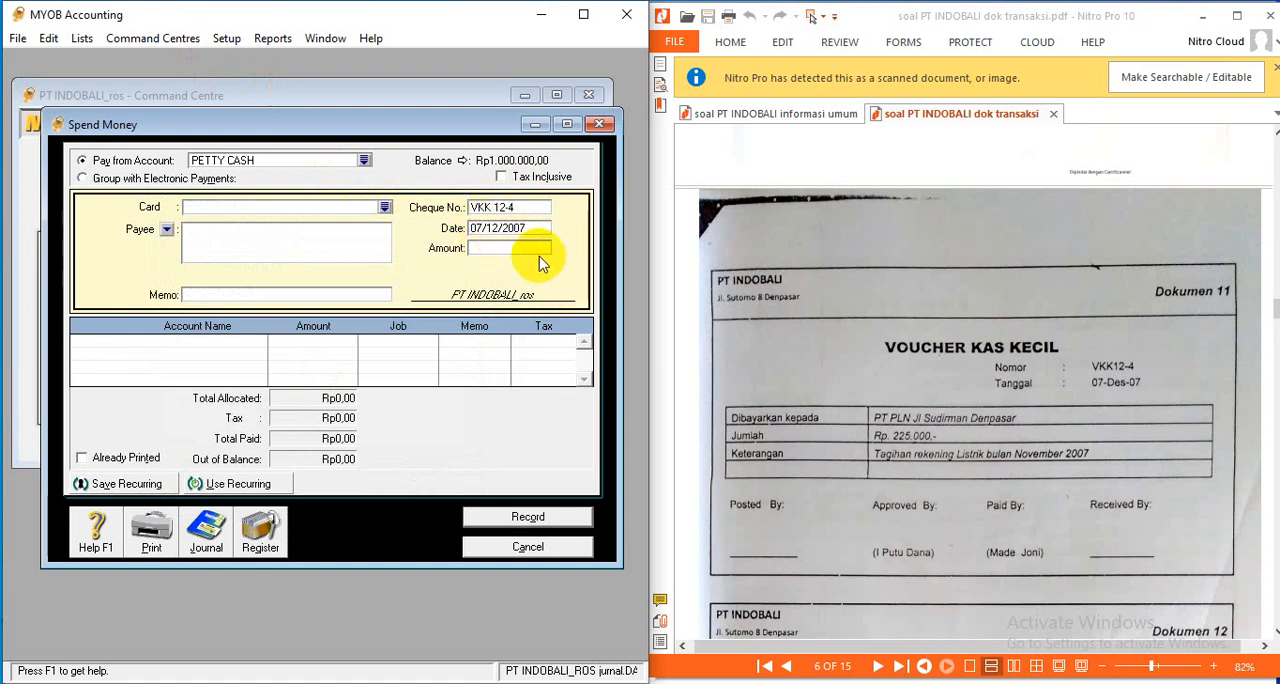
- Enter the payment amount of Rp225.000 and the memo LISTRIK NOPEMBER
key("Tab")
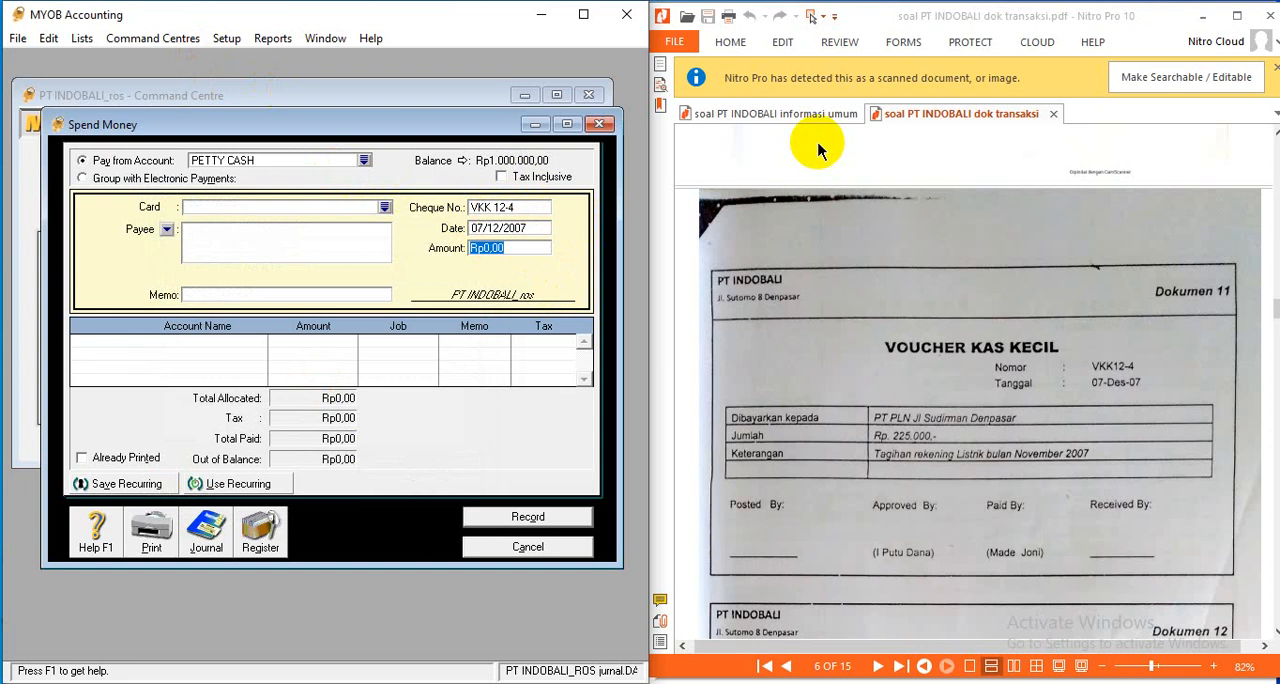
type("225.000")
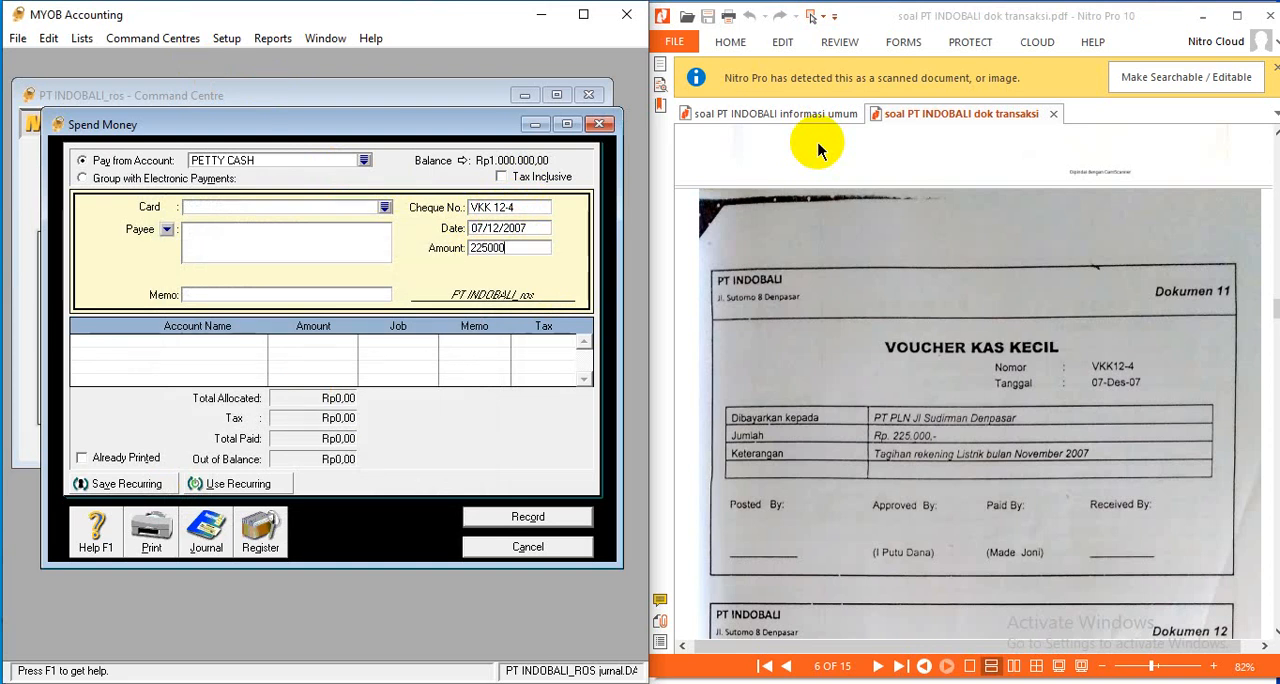
key("Tab")
left_click(286, 297)
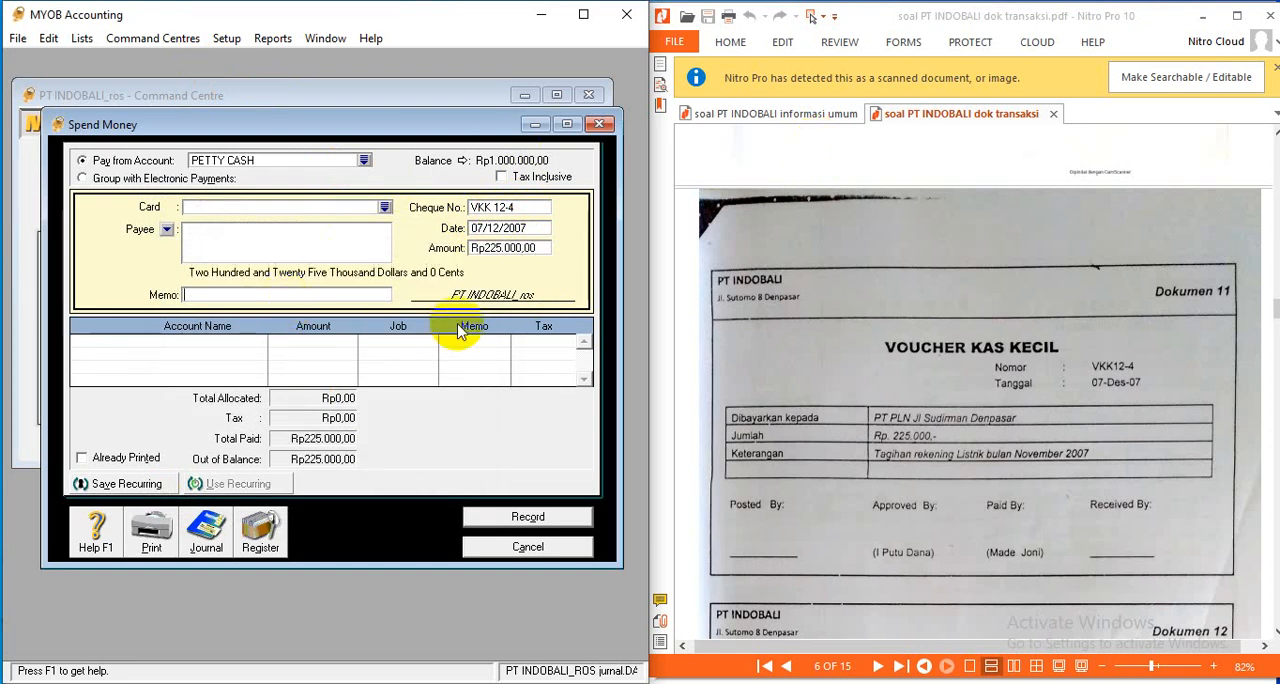
type("LISTRIK N")
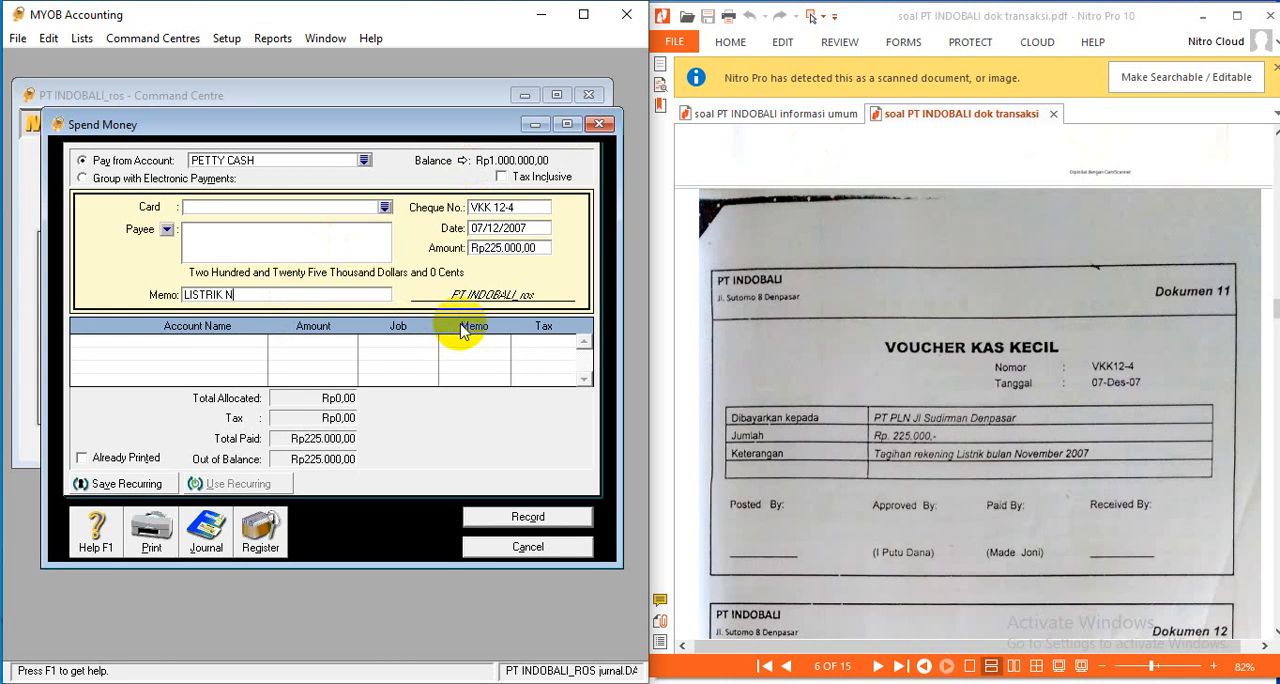
type("OPEMBER")
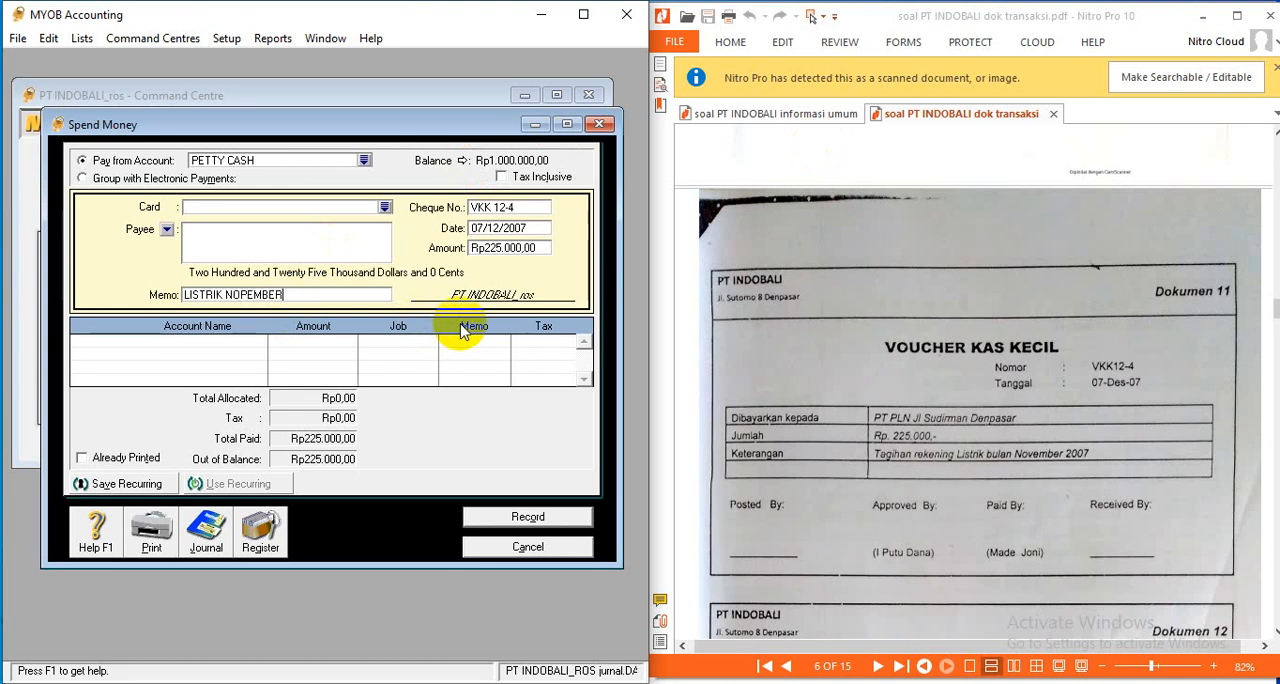
- Allocate the full Rp225.000 to the WATER, TELP, ELECTRICITY EXP. account on the first line
left_click(245, 360)
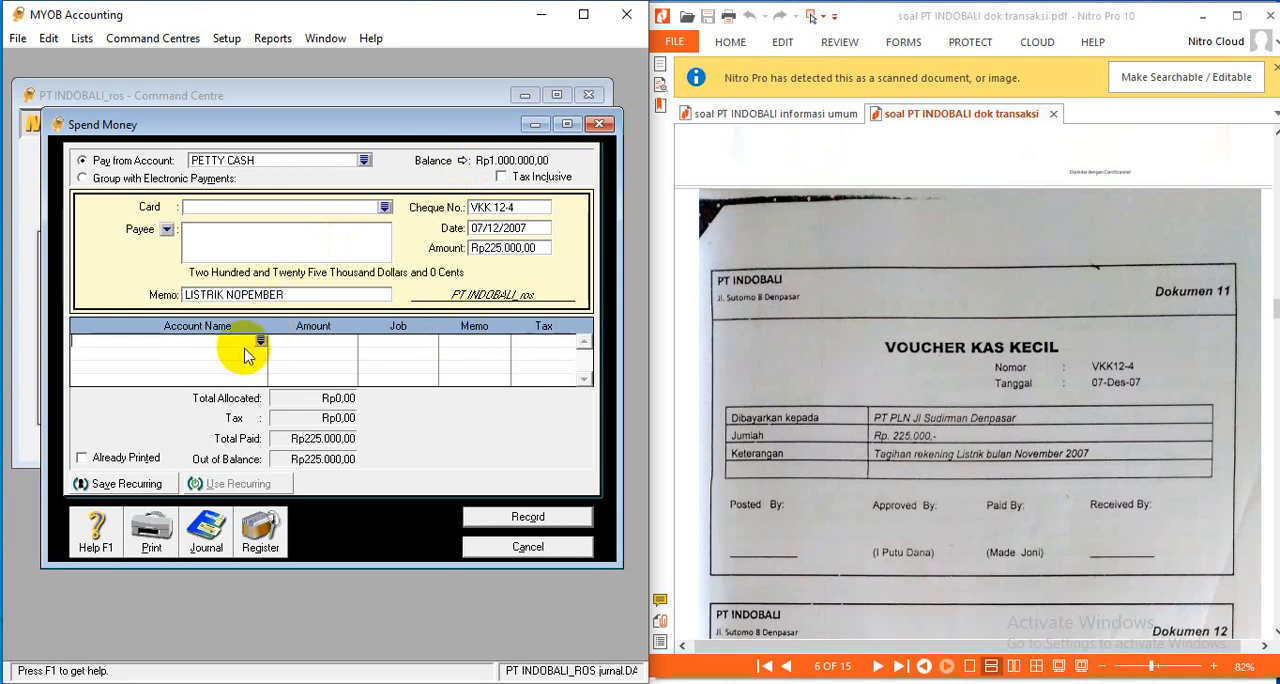
left_click(260, 341)
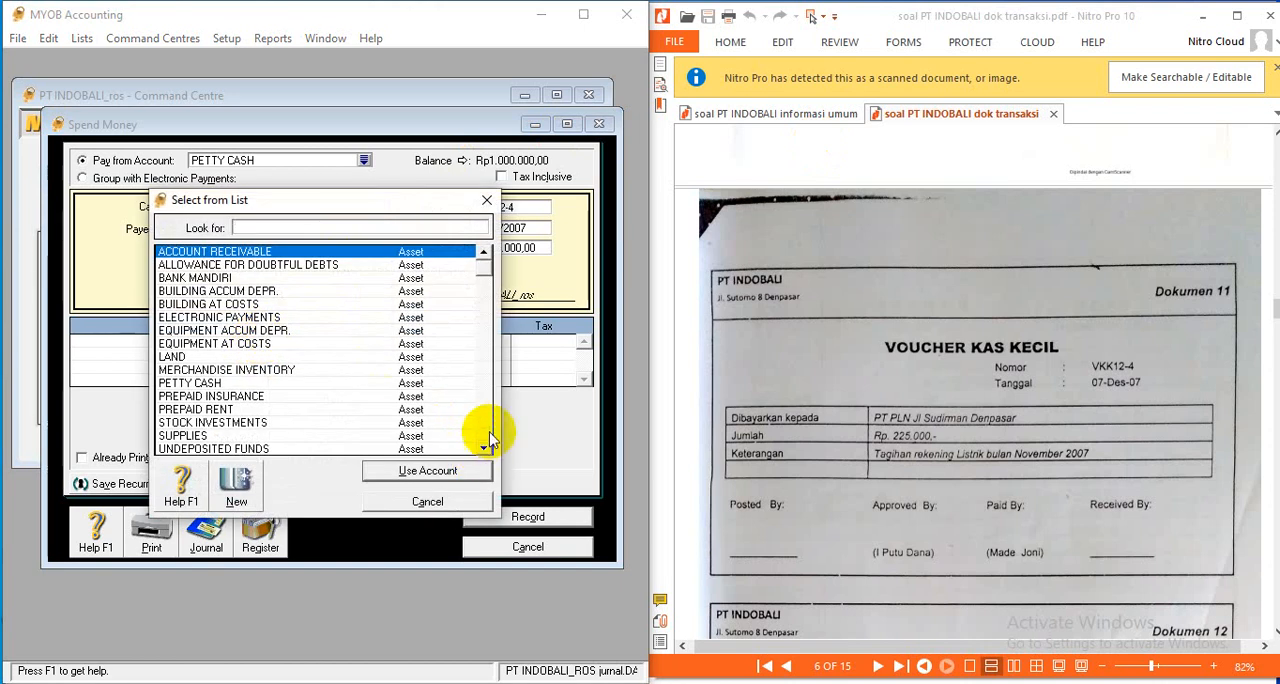
left_click_drag(485, 448, 485, 450)
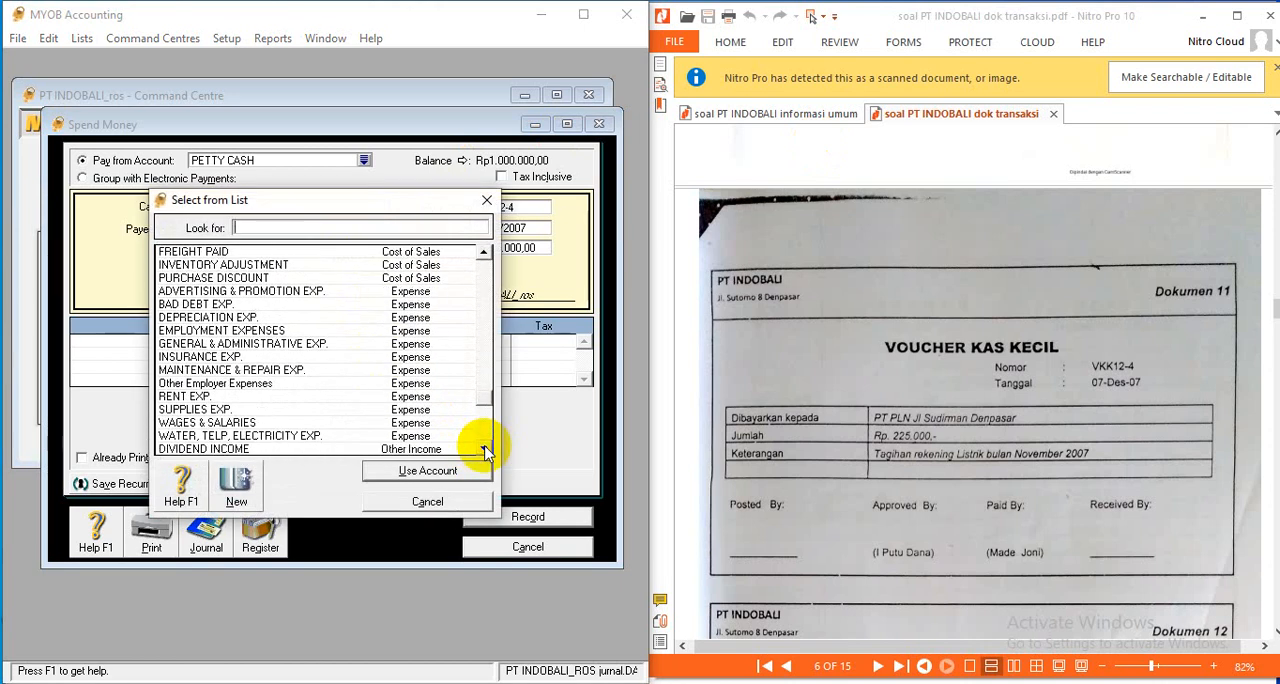
left_click(232, 437)
left_click(428, 470)
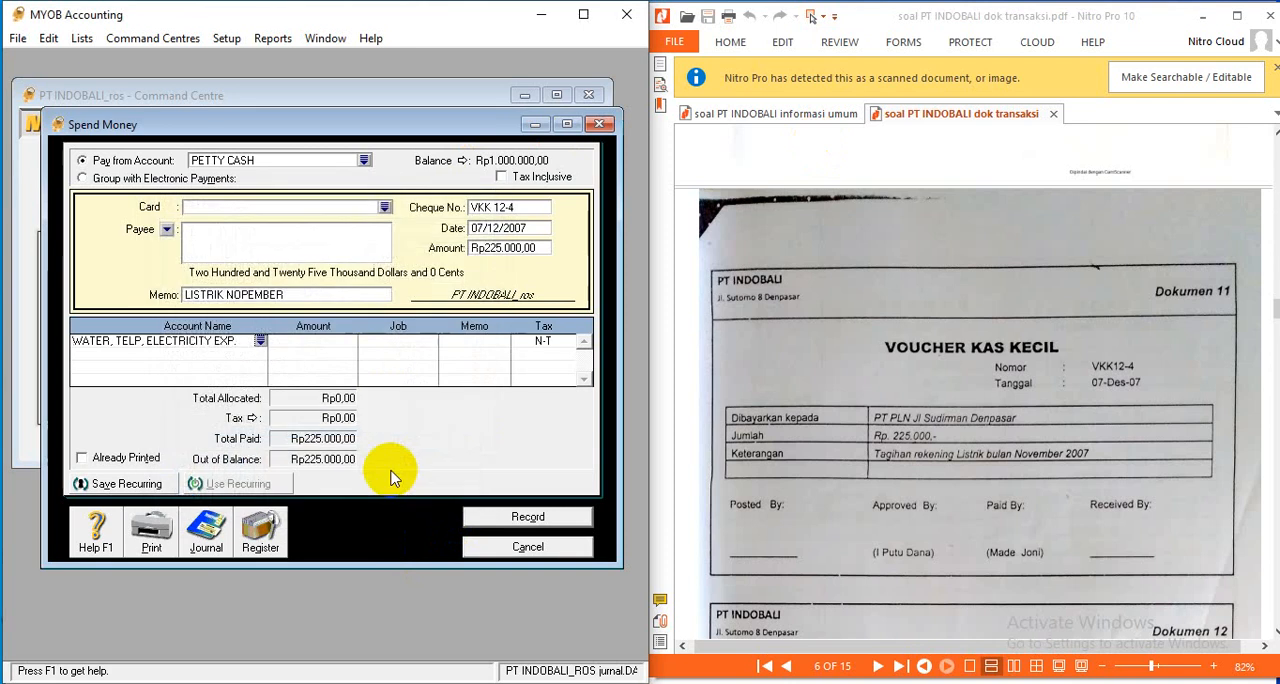
left_click(294, 343)
key("Return")
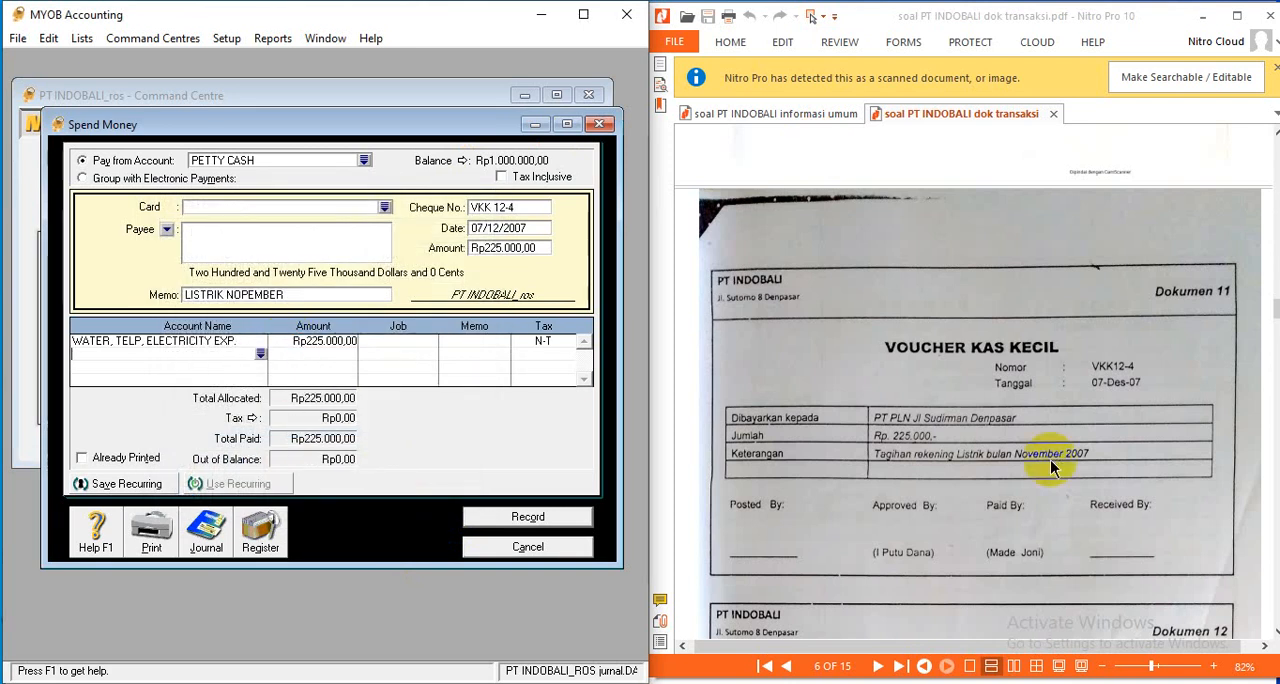
- Review the recap of the electricity payment and record the transaction
key("ctrl+r")
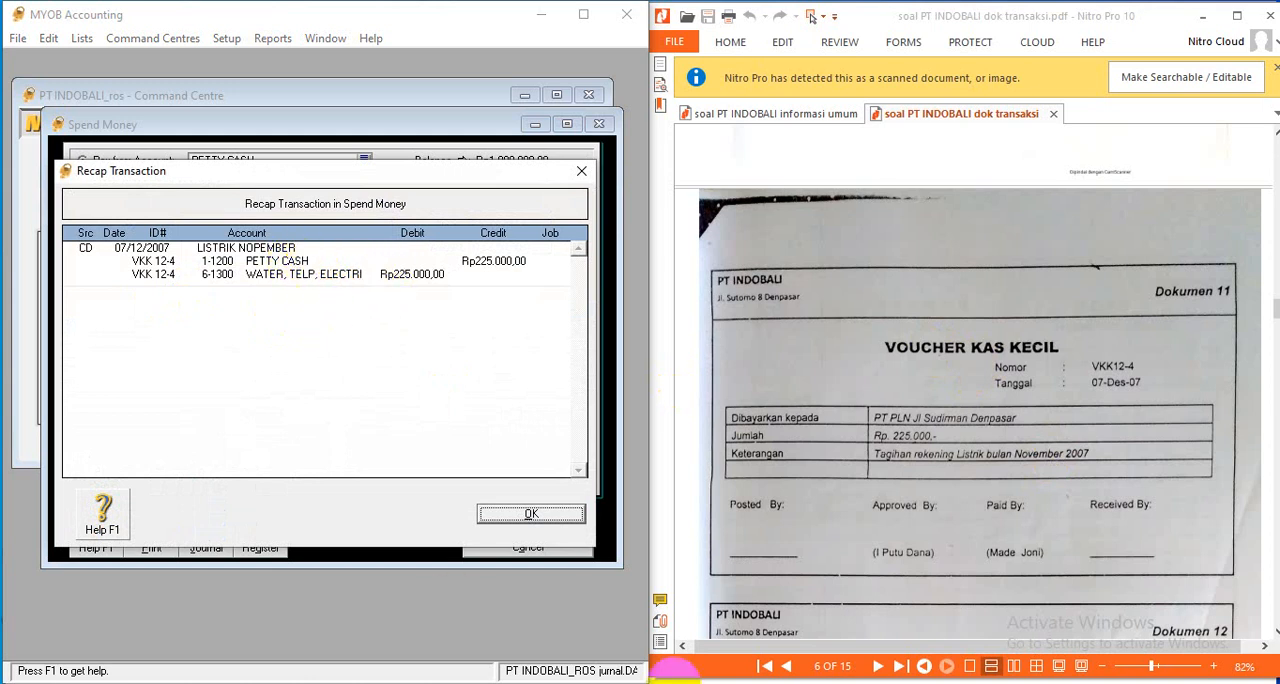
left_click(559, 515)
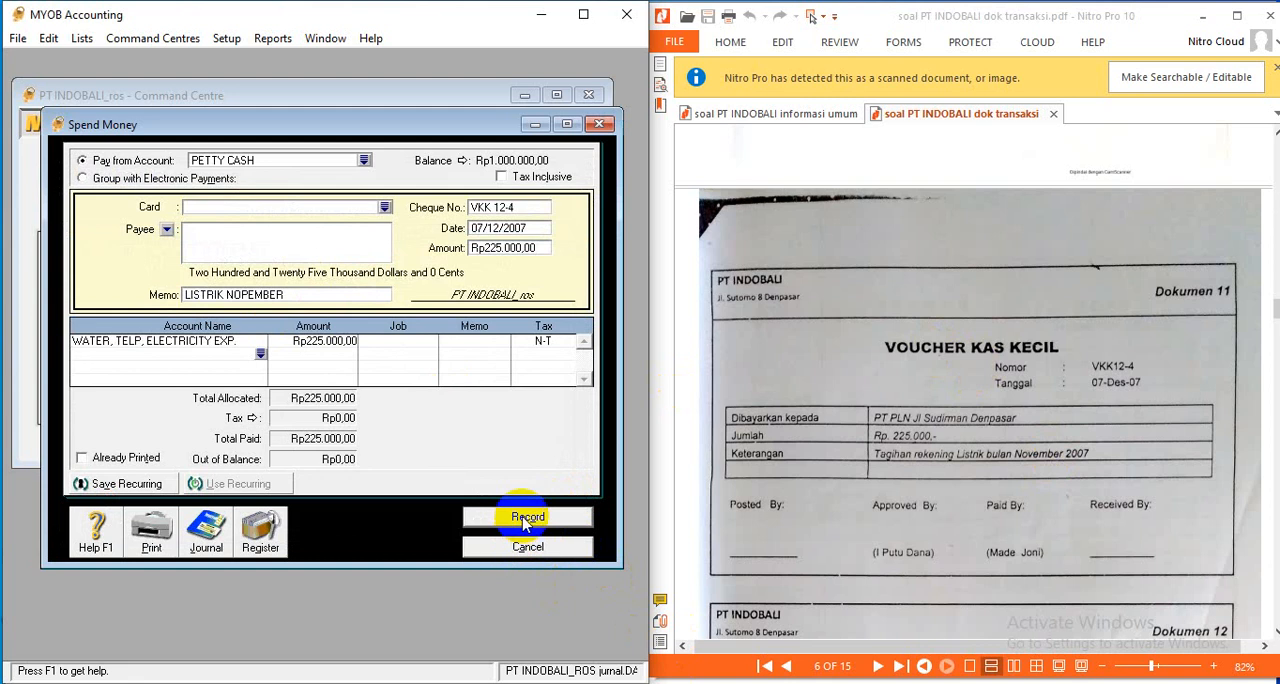
left_click(530, 520)
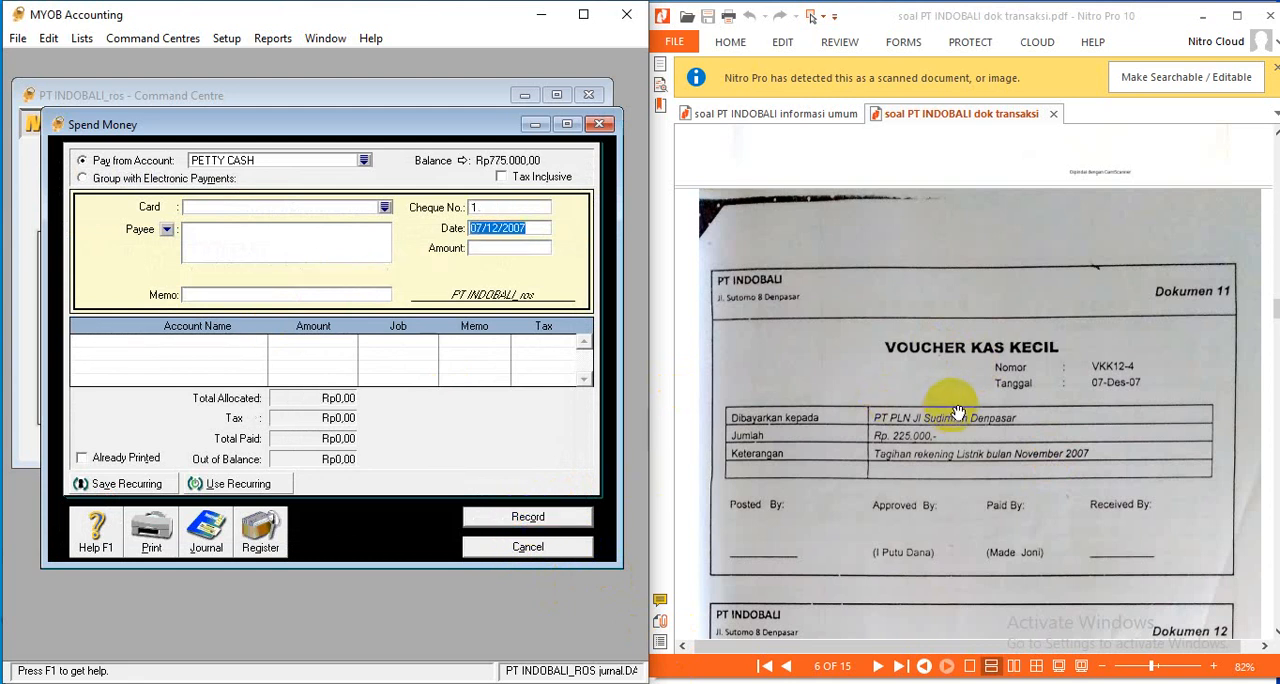
- Bring up Dokumen 12, and set the new petty cash payment's cheque number to VKK 12-5 and its date to 08/12/2007
scroll(948, 416, "down", 4)
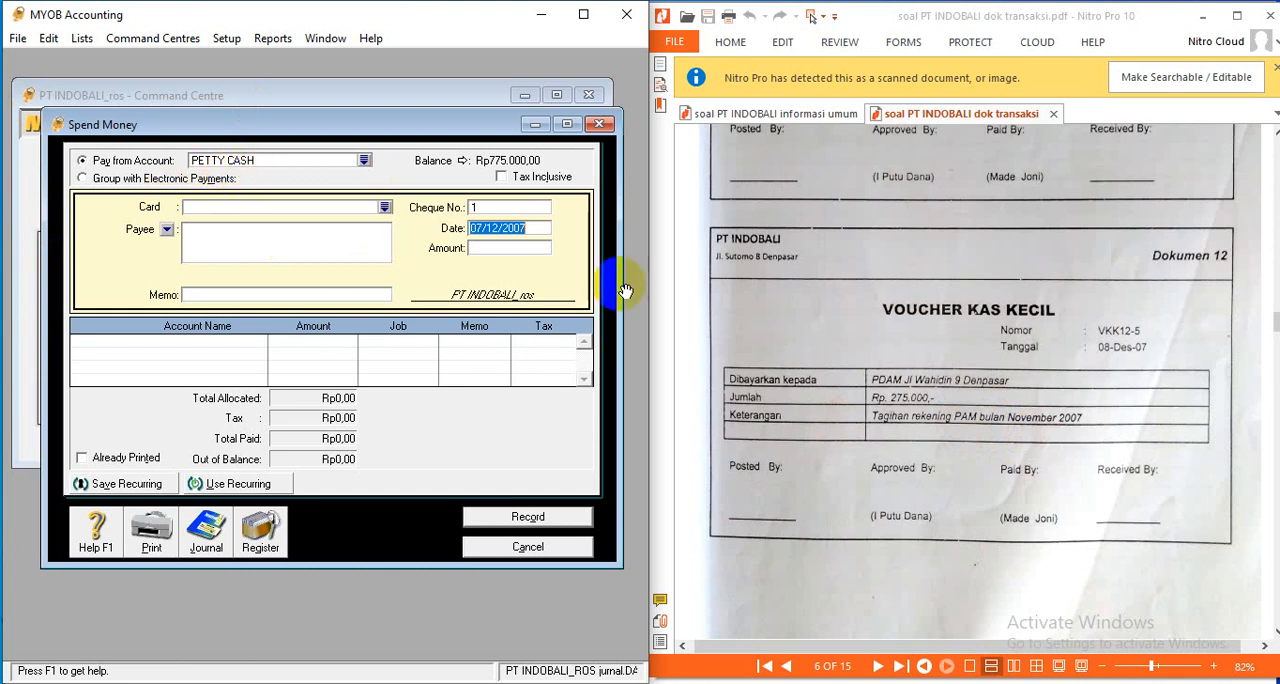
left_click(503, 207)
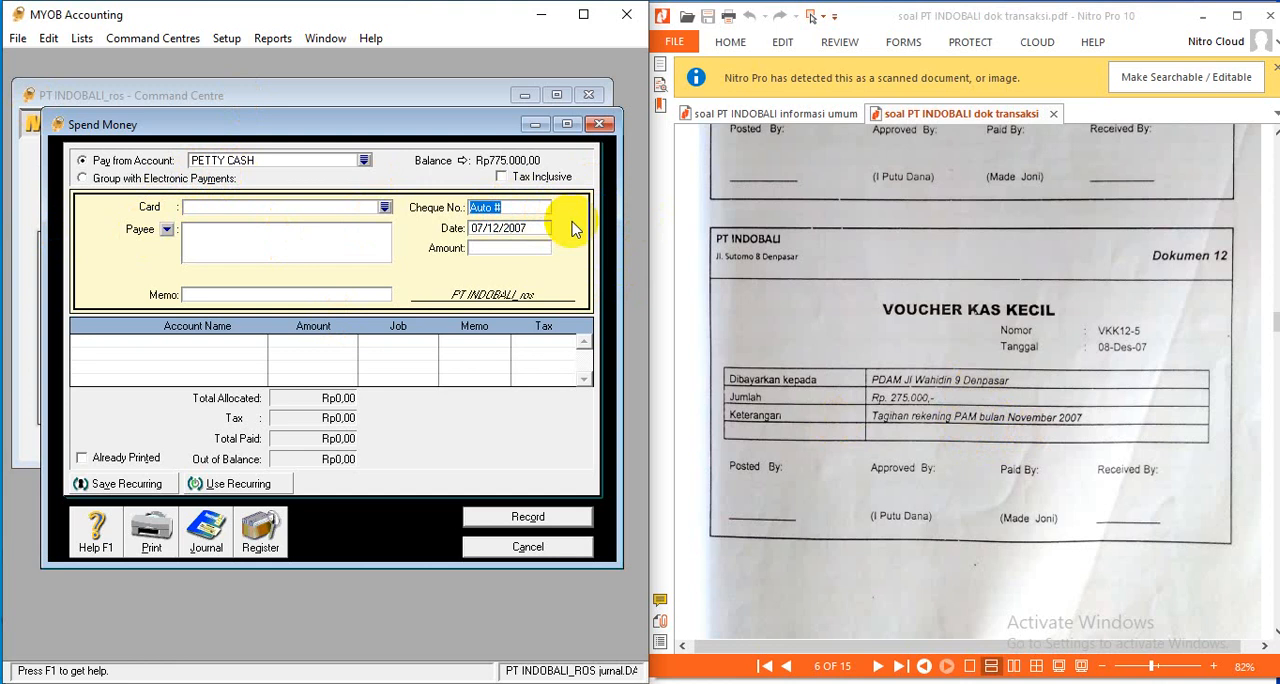
type("VKK 12-5")
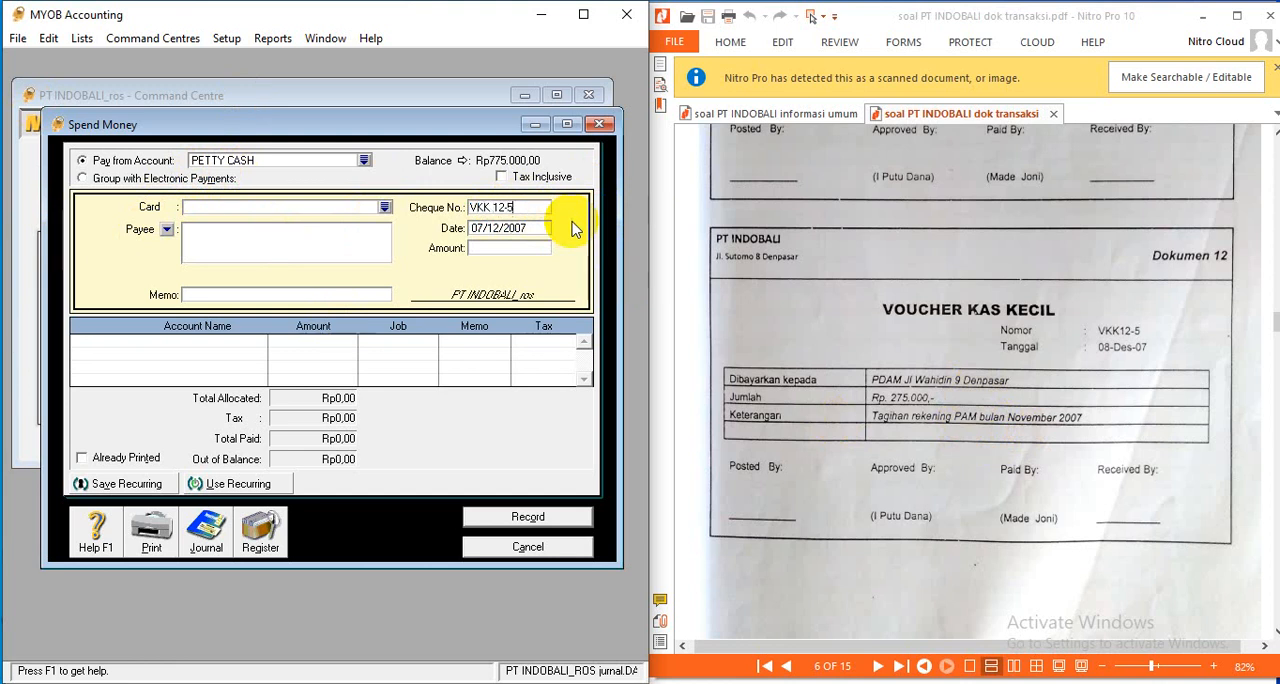
left_click(490, 229)
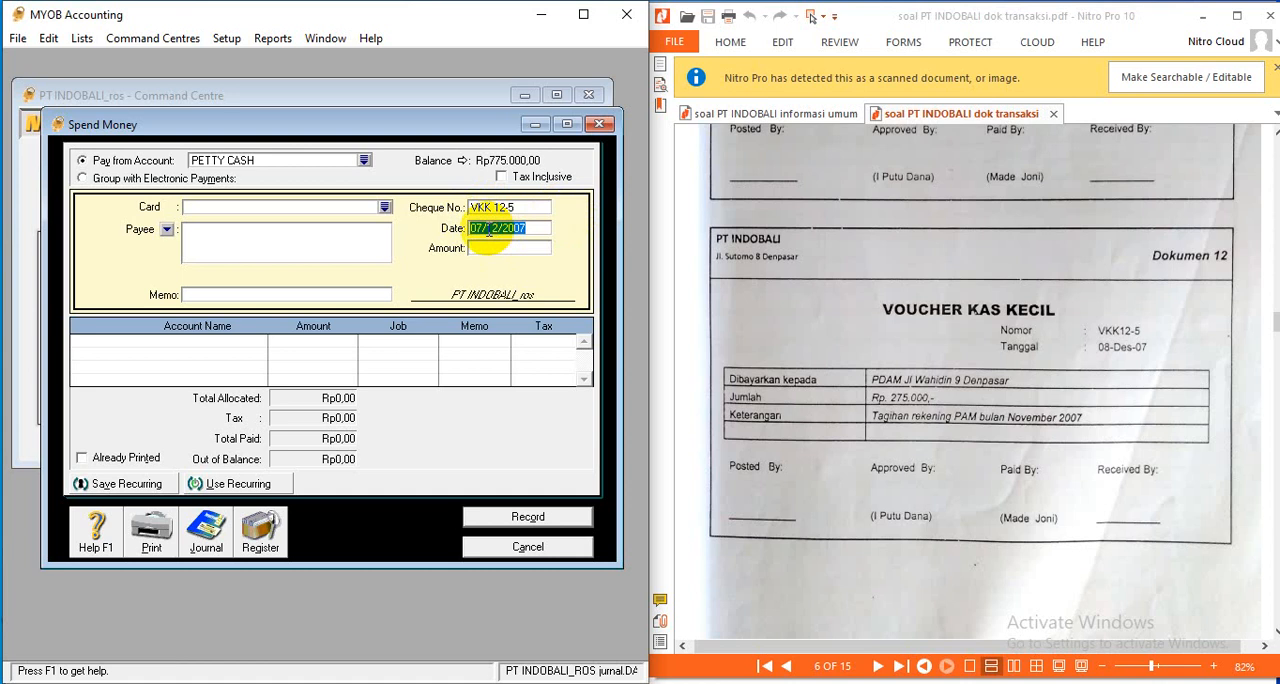
left_click(487, 229)
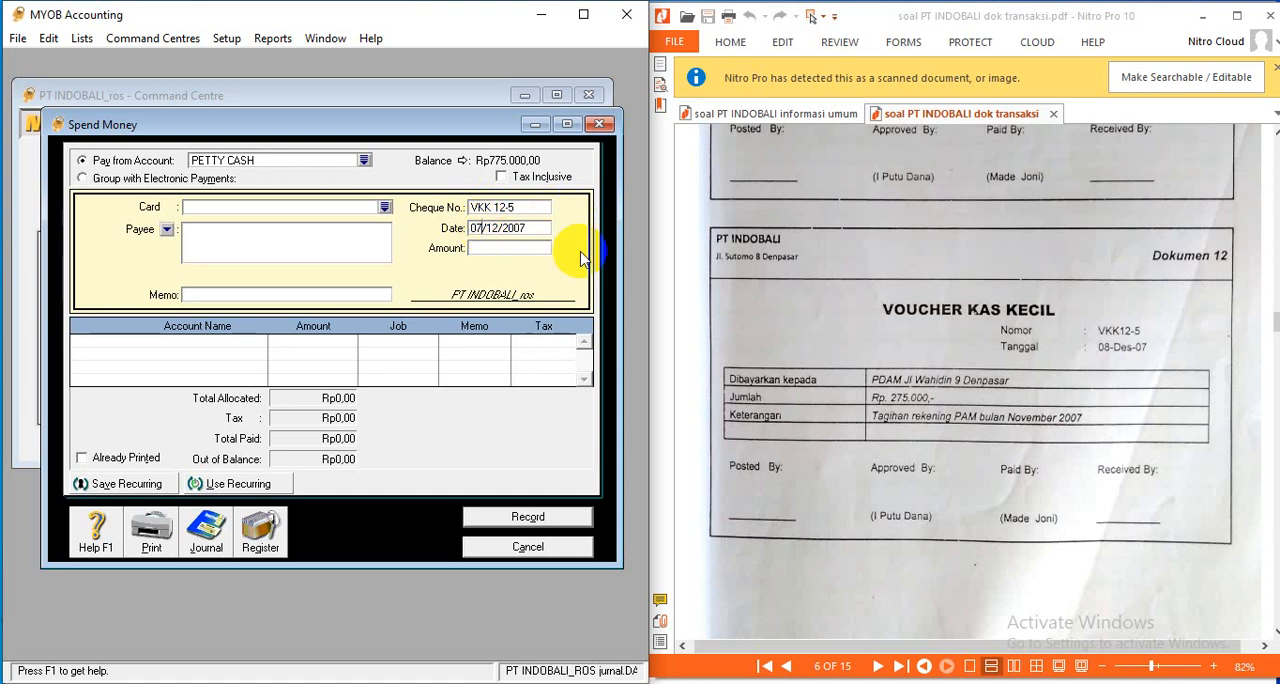
key("BackSpace")
type("8")
- Enter the payment amount of Rp275.000 and the memo AIR NOPEMBER
left_click(490, 248)
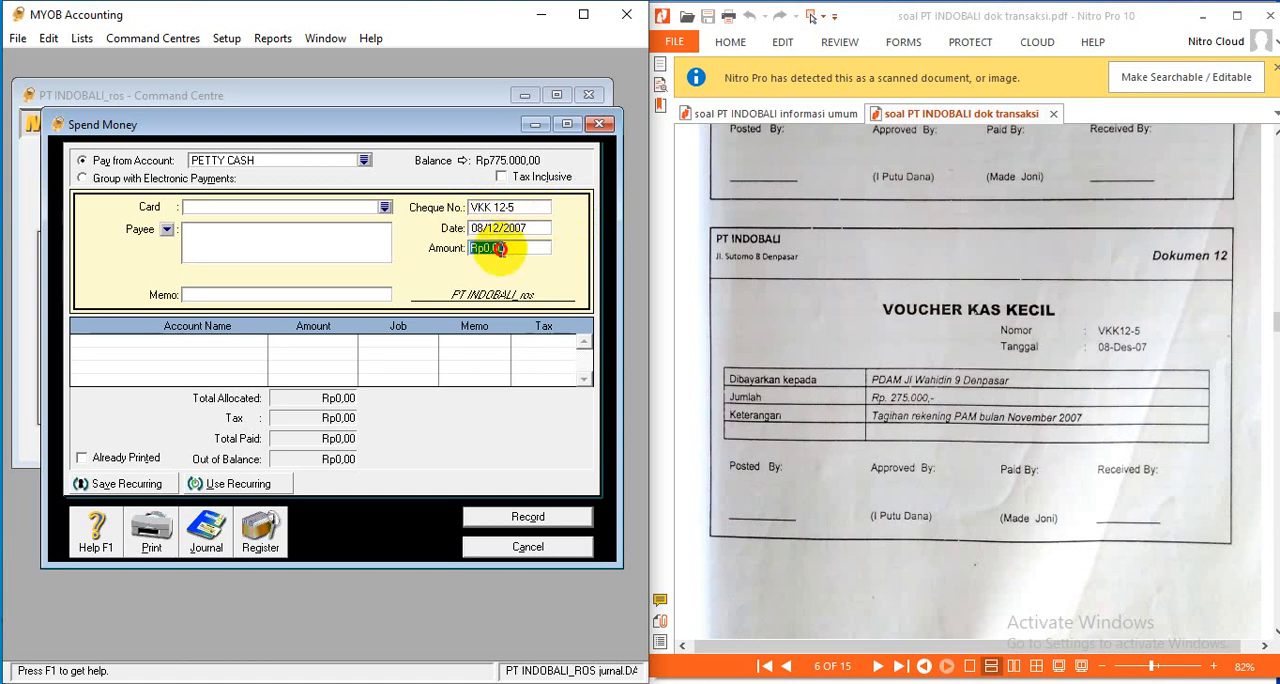
type("275000")
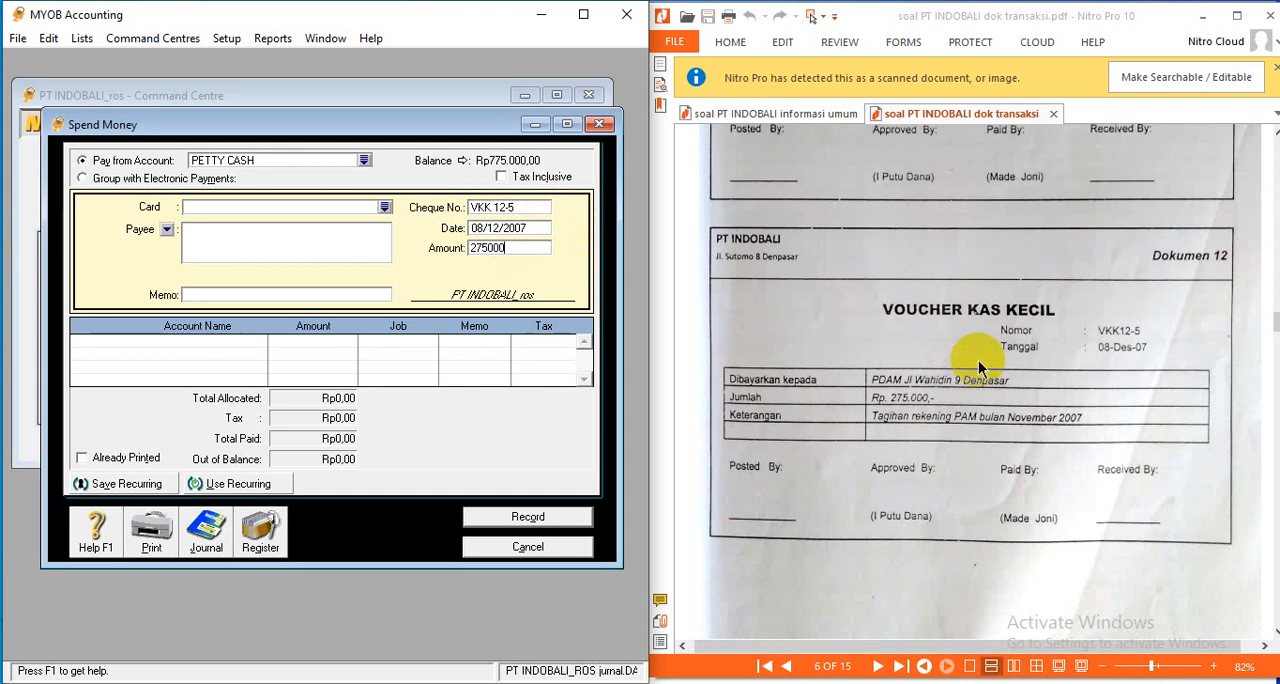
key("Tab")
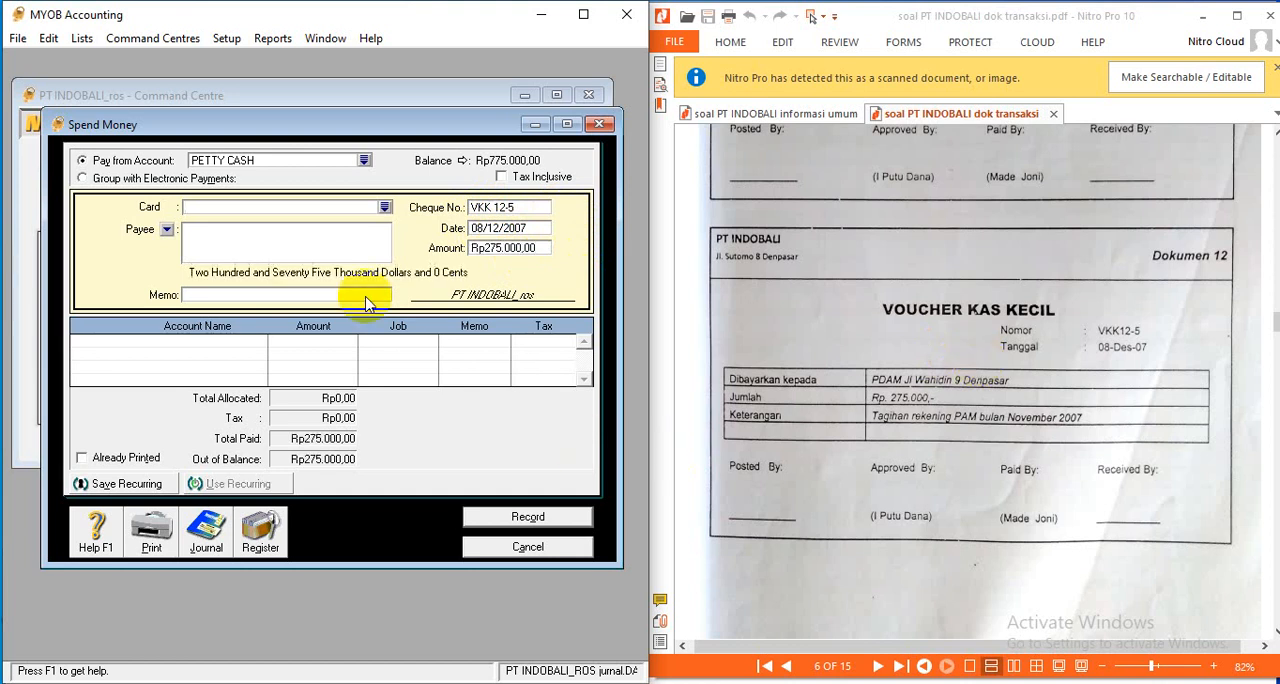
left_click(279, 298)
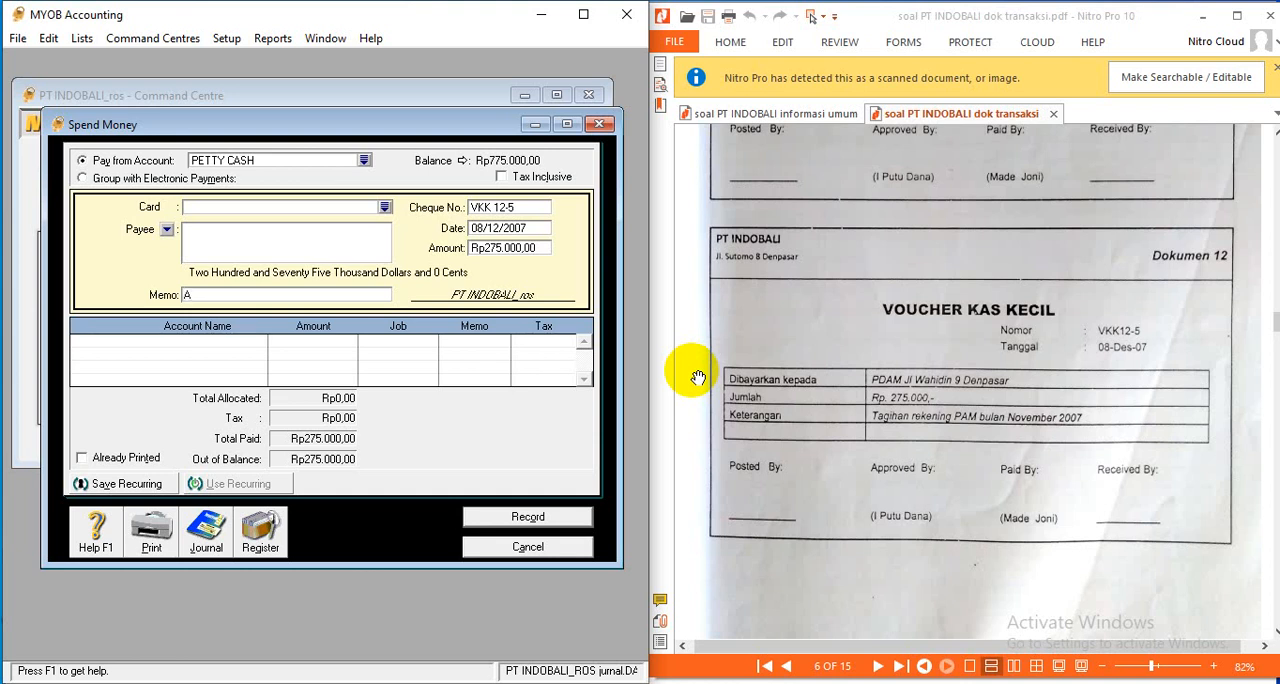
type("IR")
type("NO")
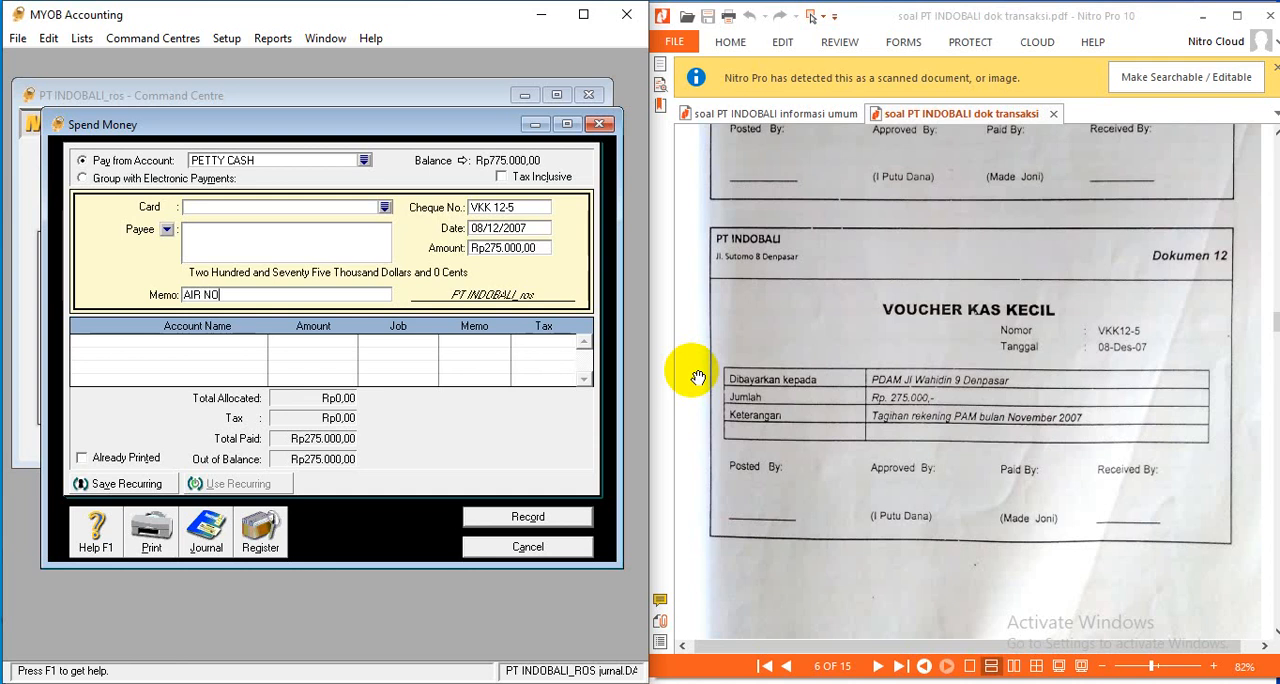
type("PEMBER")
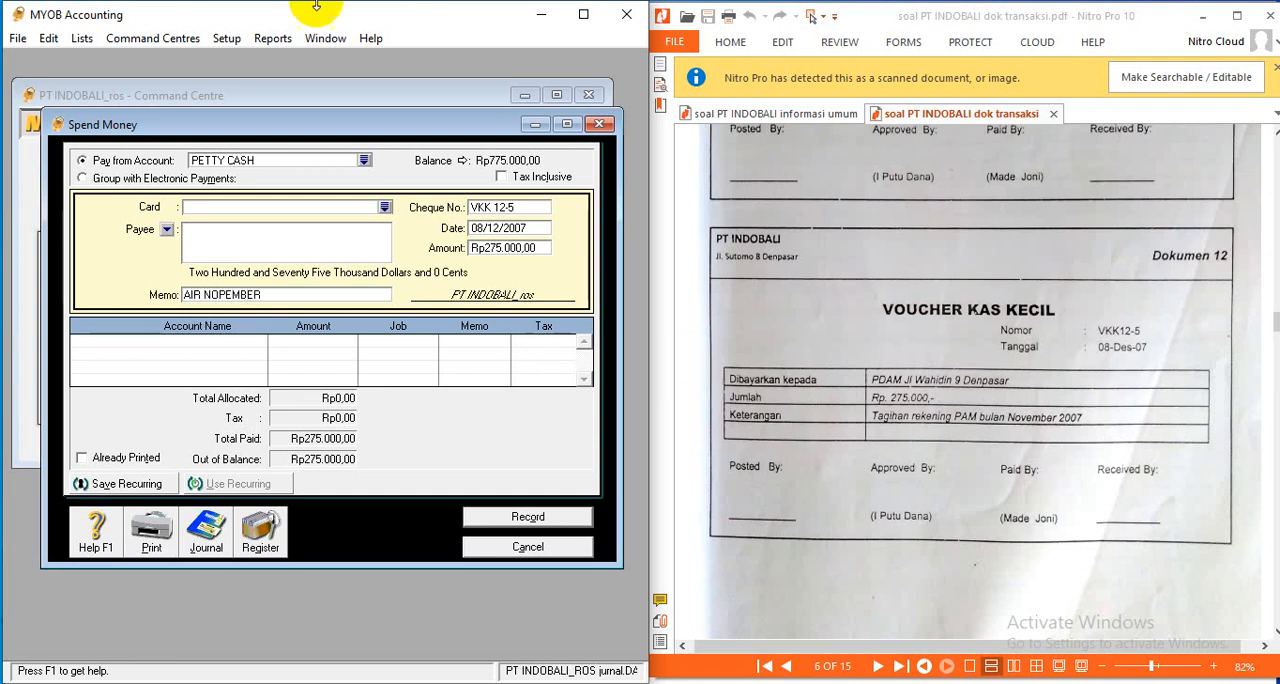
- Allocate the full Rp275.000 to the WATER, TELP, ELECTRICITY EXP. account on the first line
left_click(258, 343)
left_click(259, 344)
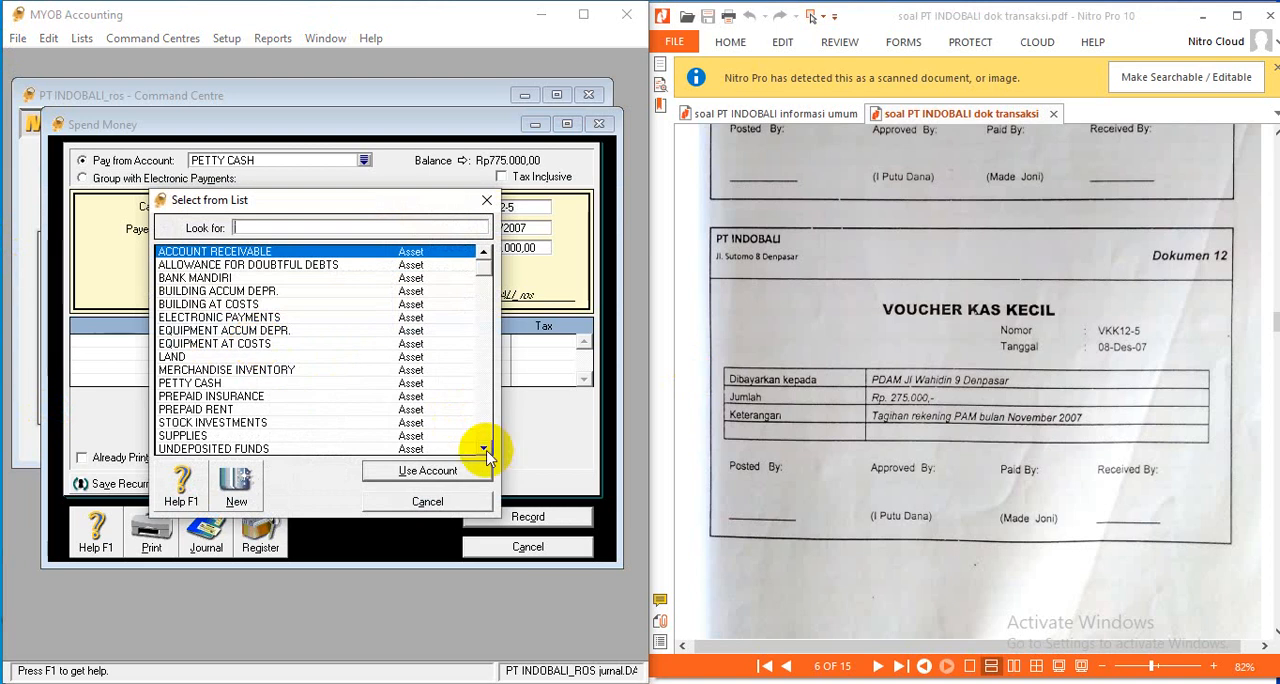
left_click_drag(485, 450, 485, 452)
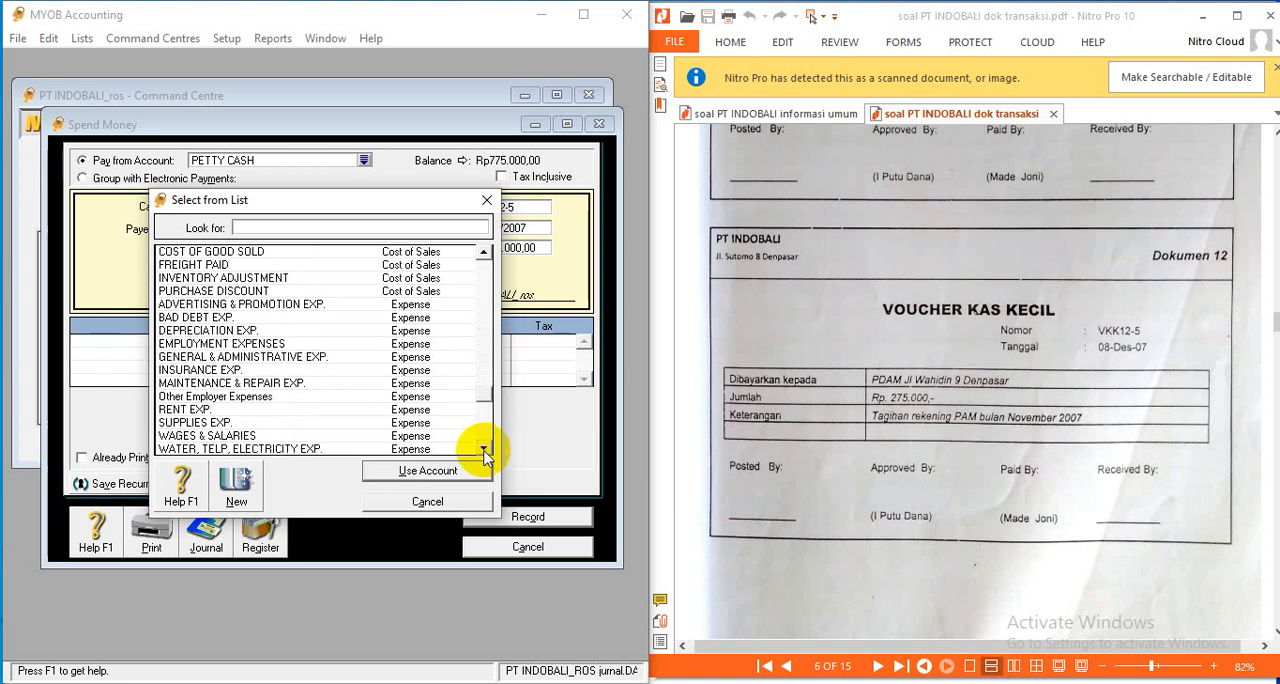
left_click(251, 449)
left_click(425, 470)
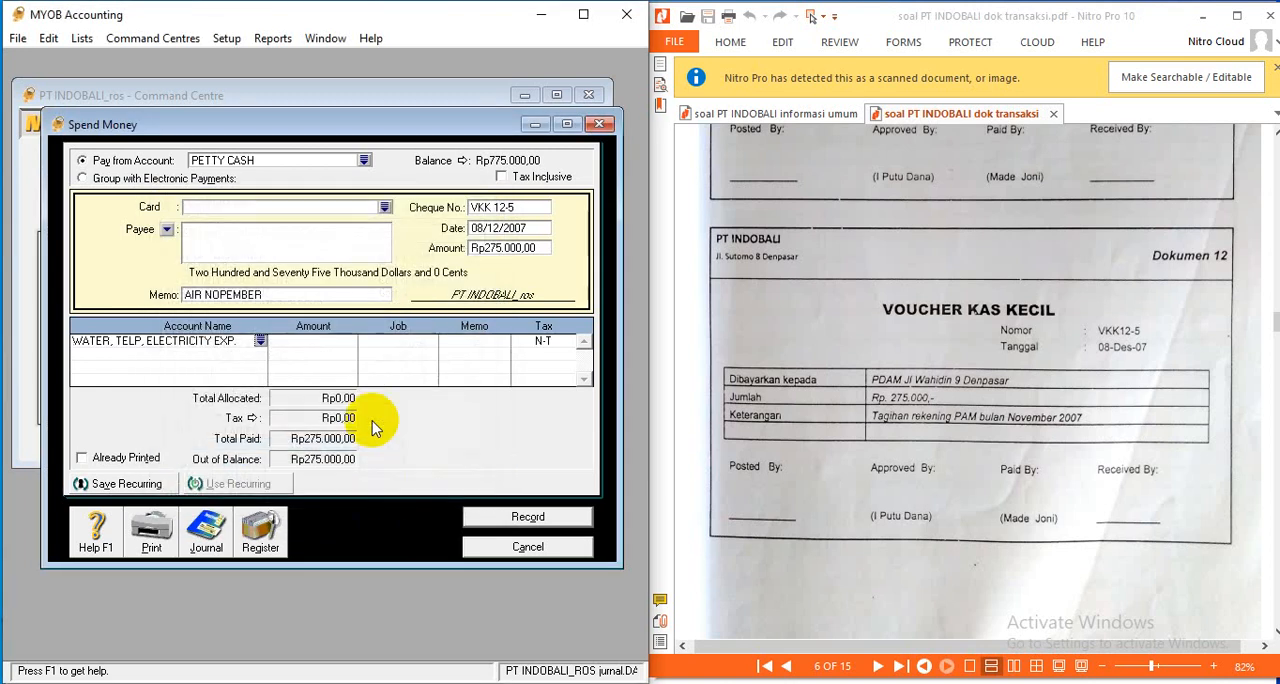
left_click(324, 344)
key("Return")
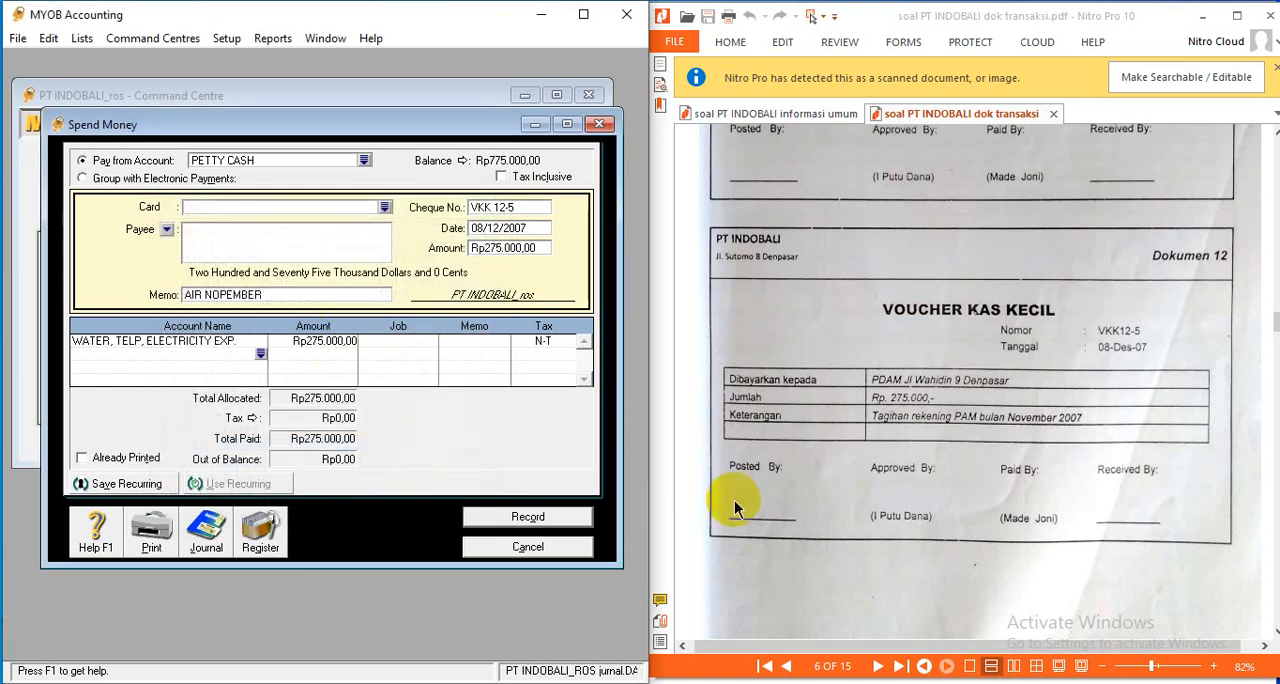
- Review the recap of the water payment and record the transaction
key("ctrl+r")
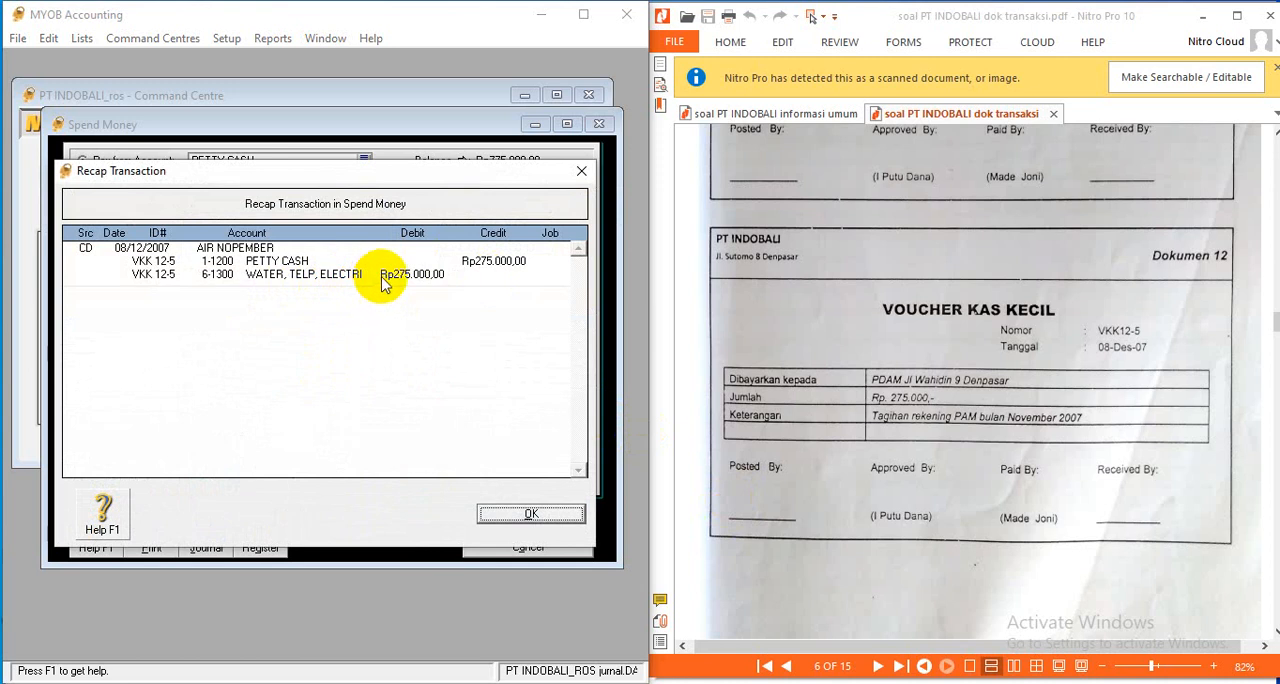
left_click(518, 514)
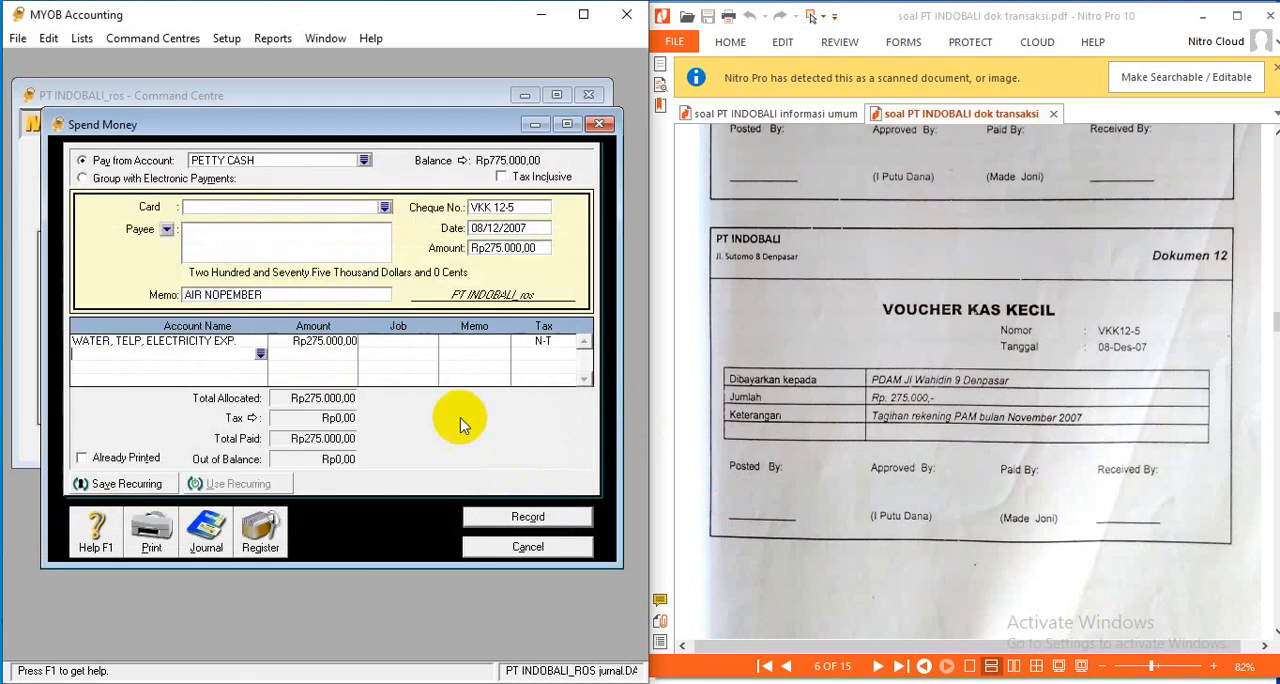
left_click(565, 517)
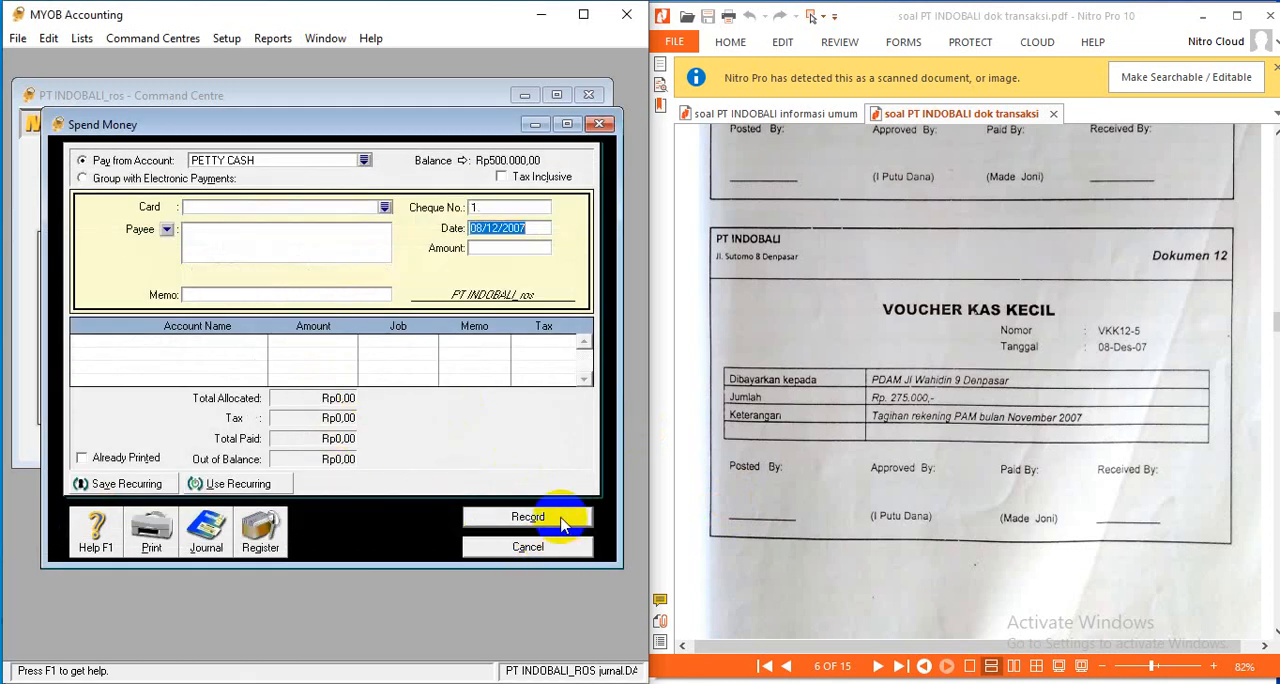
- Bring up Dokumen 13, close the Spend Money form, and start a new sales invoice for customer PT MAHAJAYA
scroll(1012, 379, "down", 5)
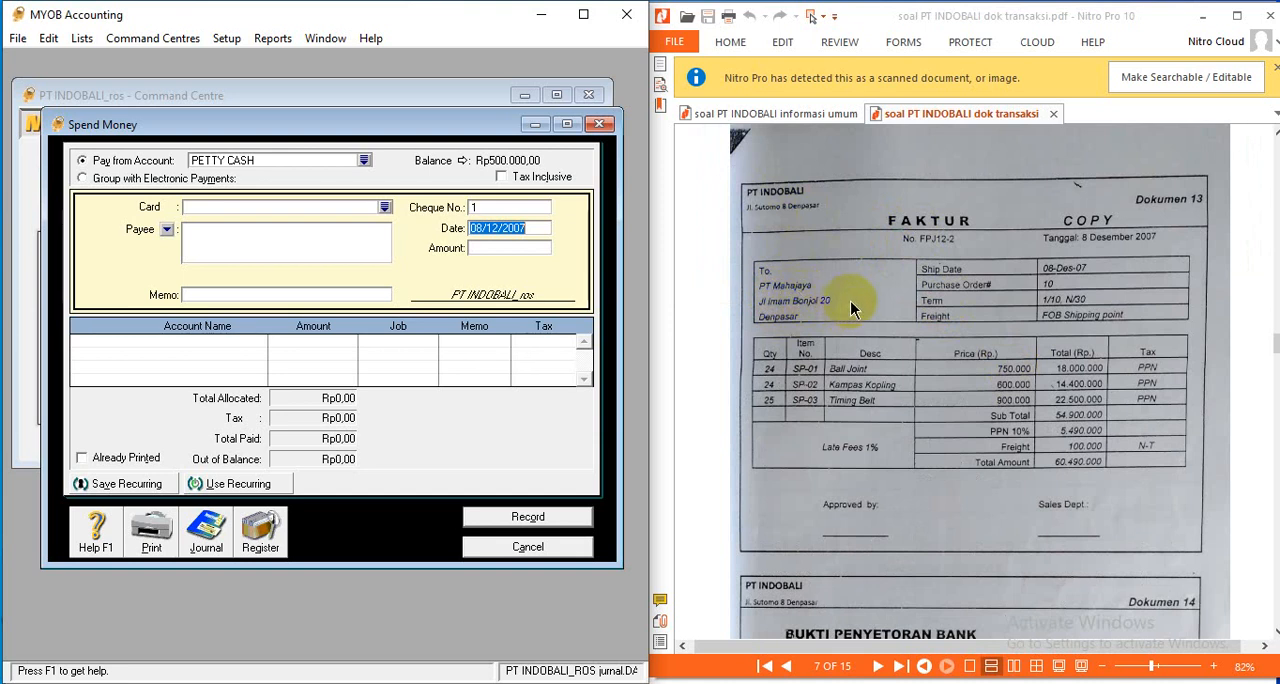
left_click(520, 547)
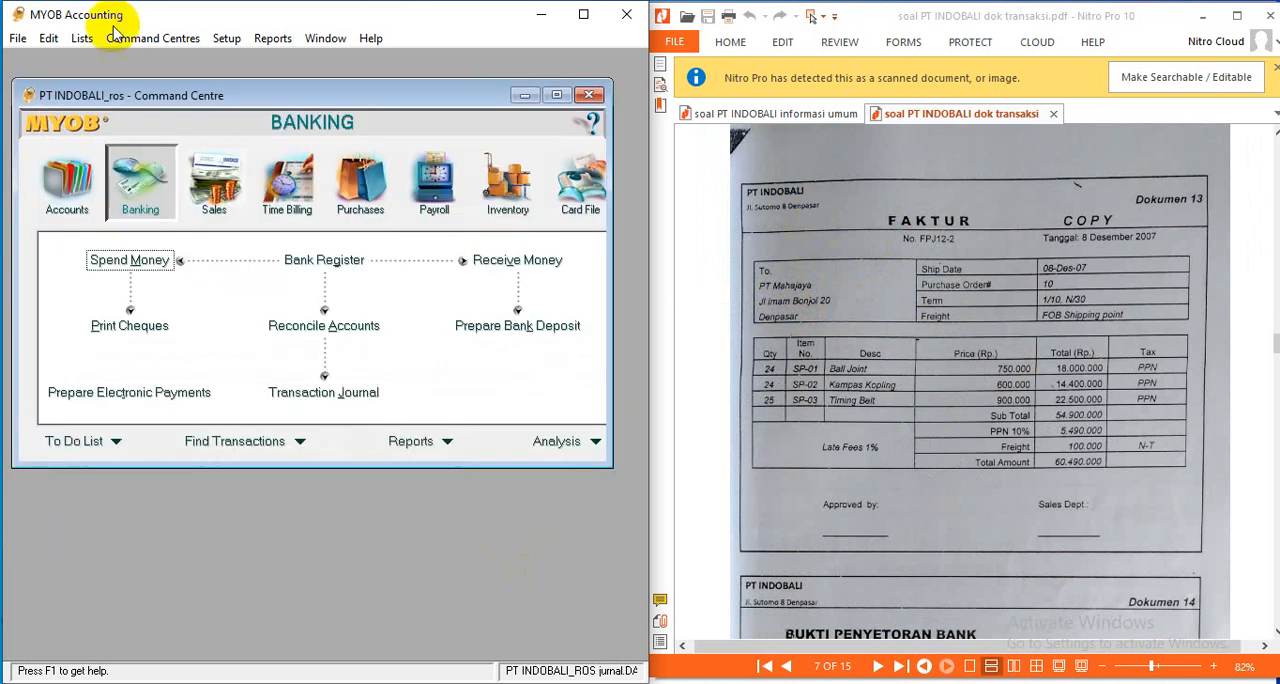
left_click(230, 207)
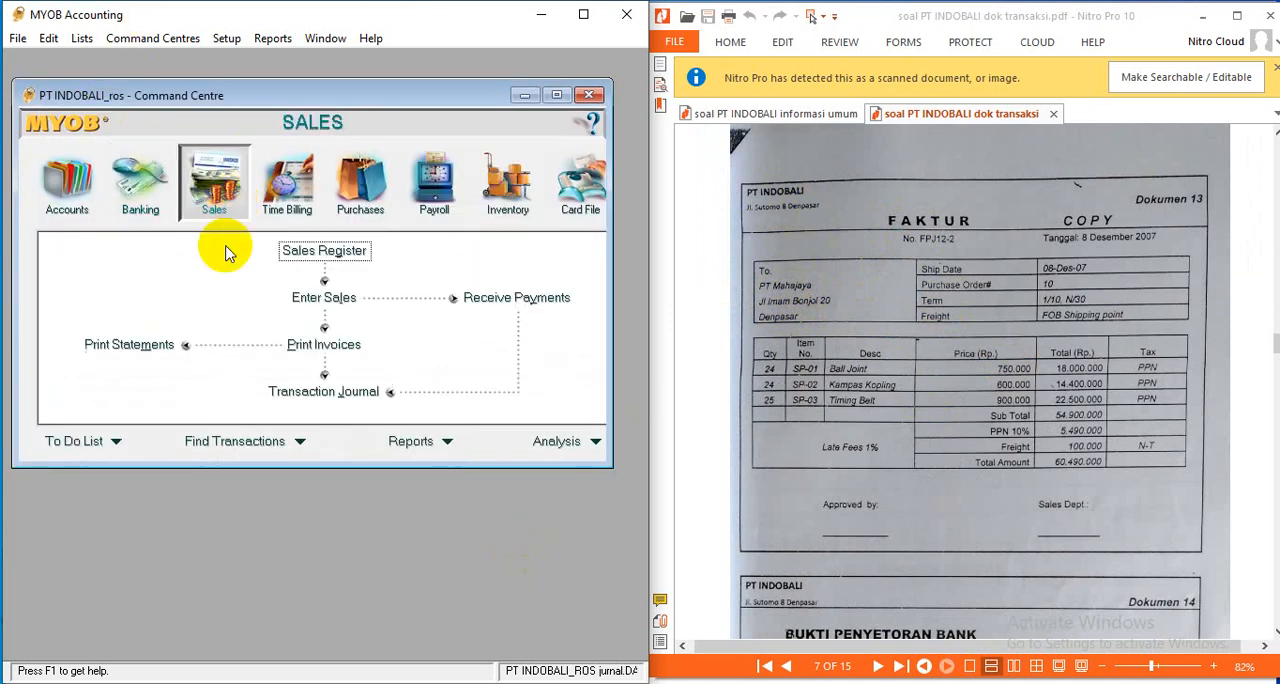
left_click(338, 303)
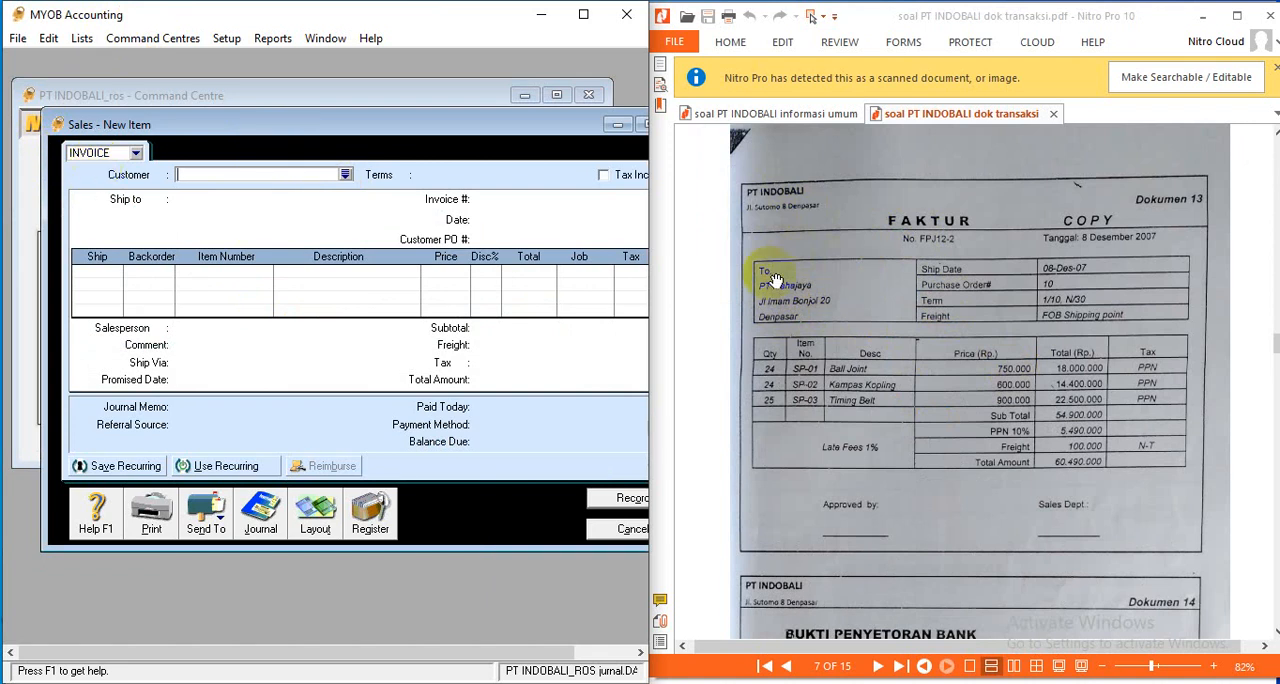
left_click(345, 175)
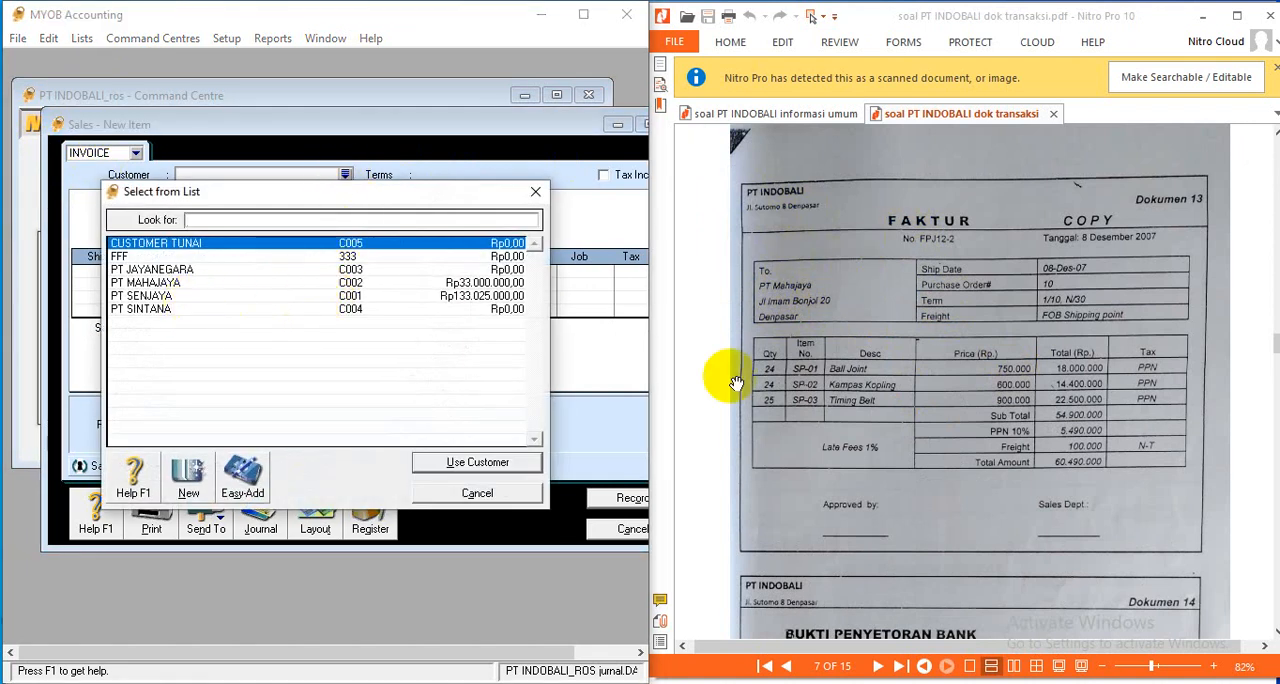
left_click(168, 285)
left_click(503, 460)
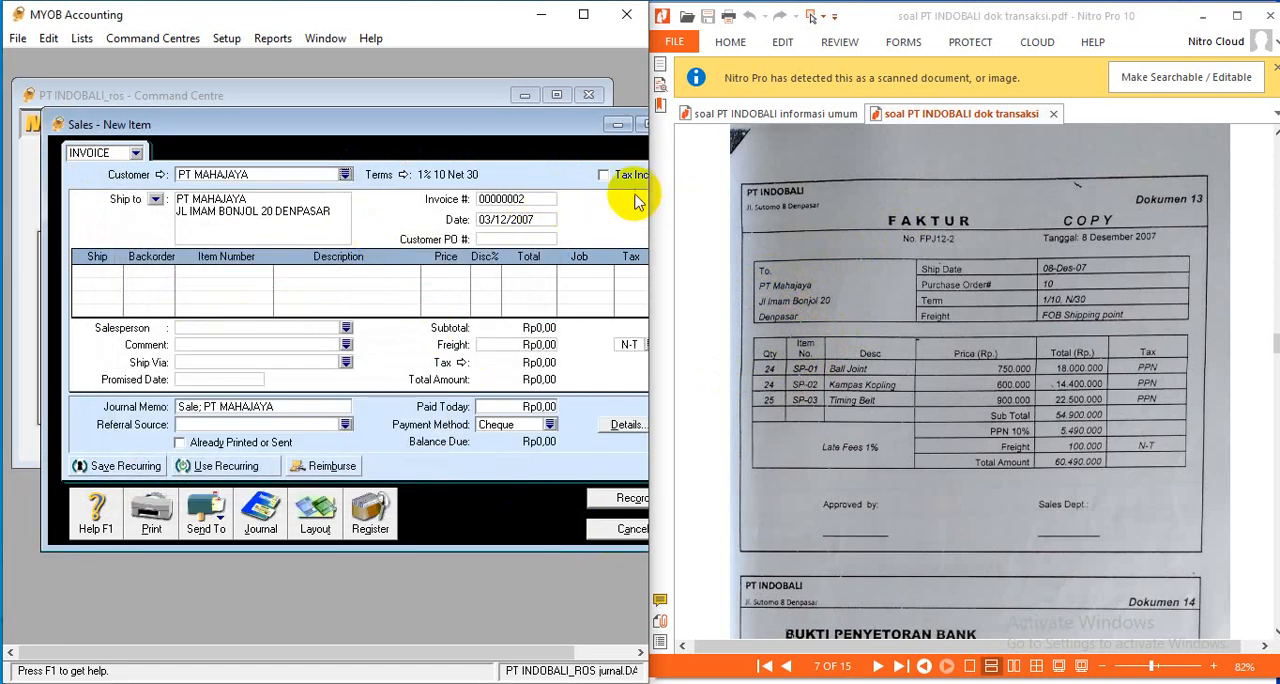
- Reposition the sales invoice form and slightly widen the MYOB window so the whole form fits
left_click_drag(268, 119, 213, 98)
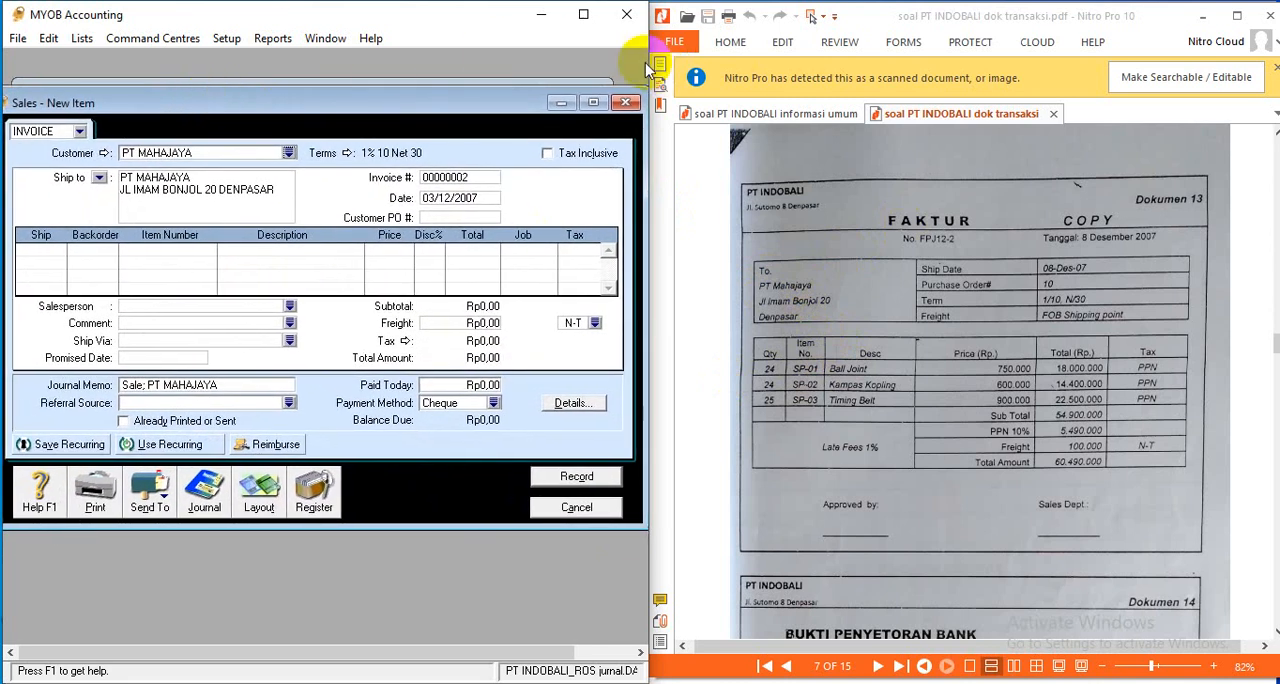
left_click_drag(650, 75, 658, 70)
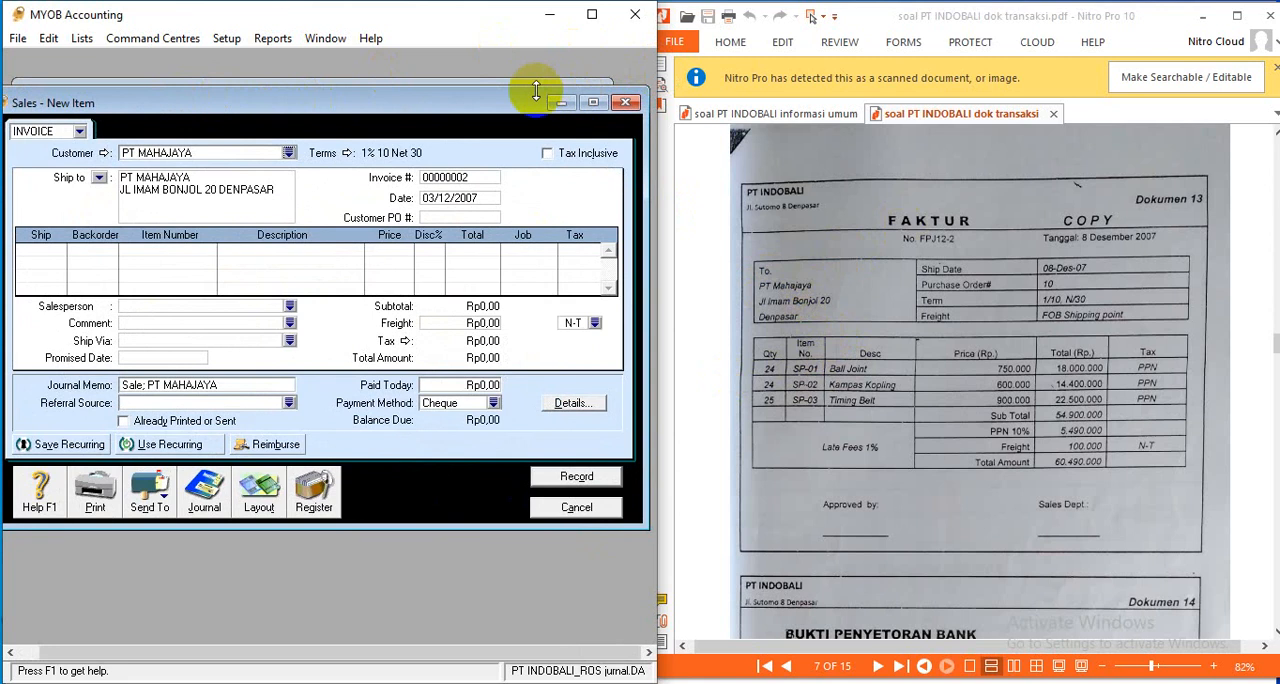
left_click_drag(505, 107, 516, 105)
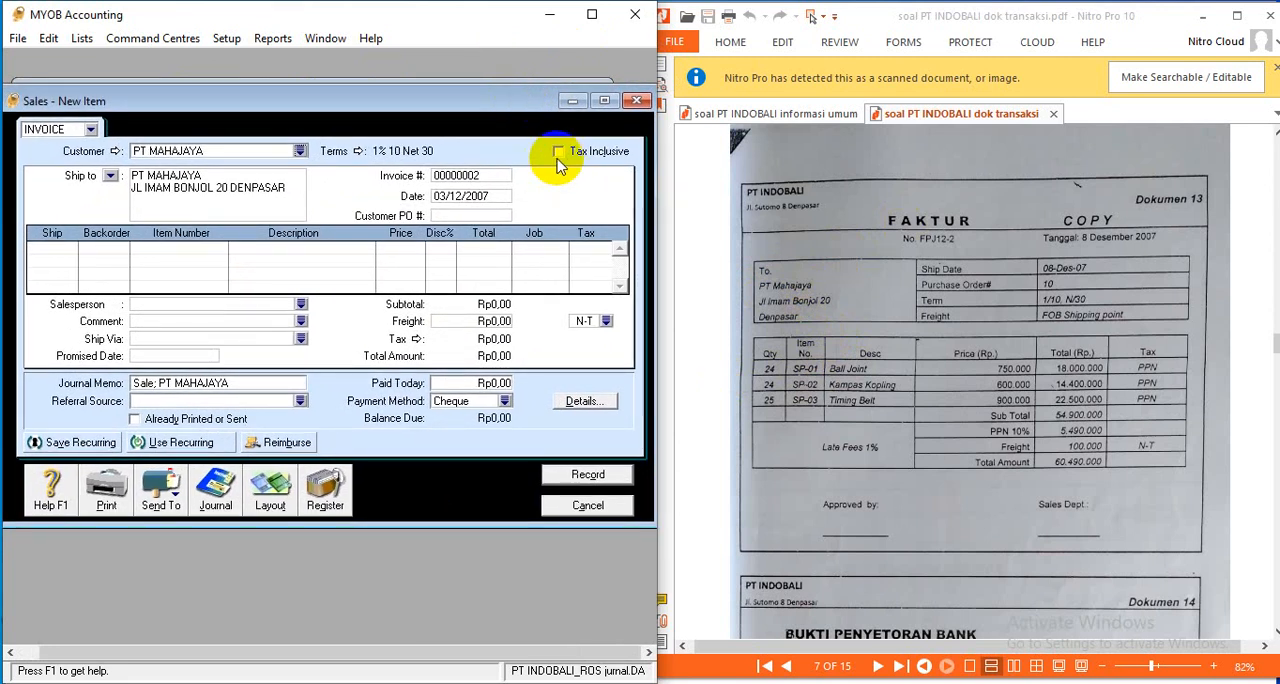
- Set the invoice number to FPJ12-2 and the invoice date to 08/12/2007
left_click(483, 177)
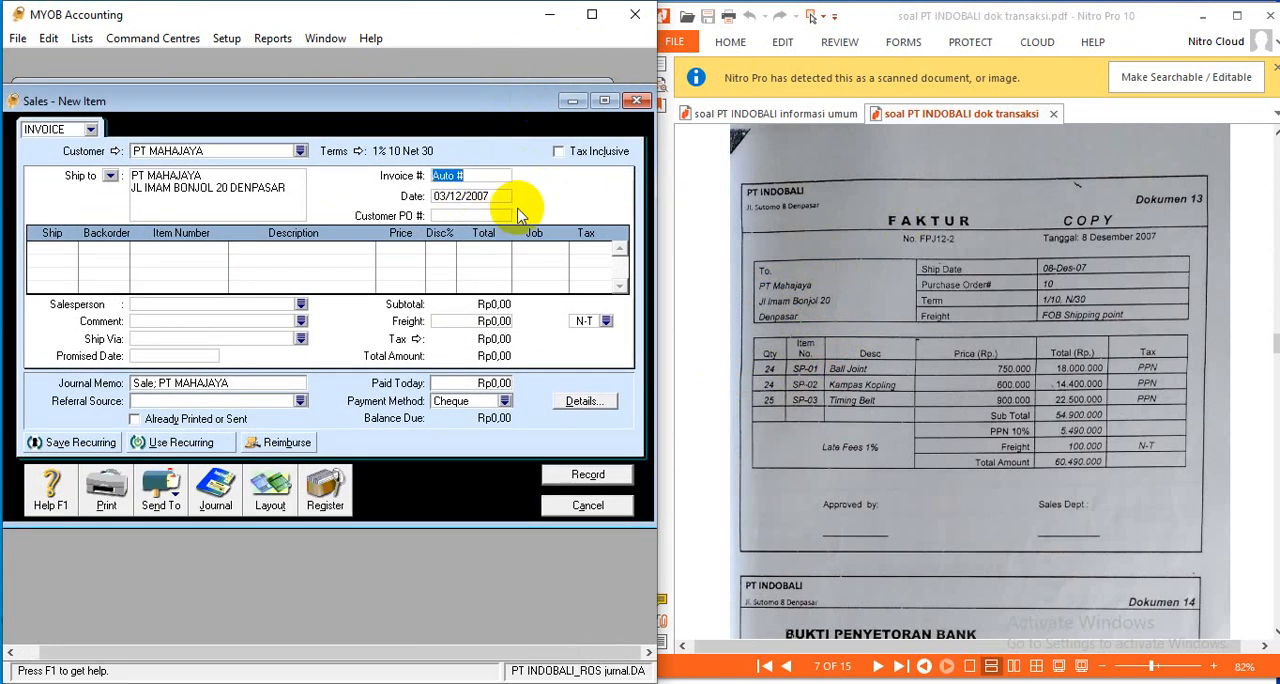
type("FPJ12-2")
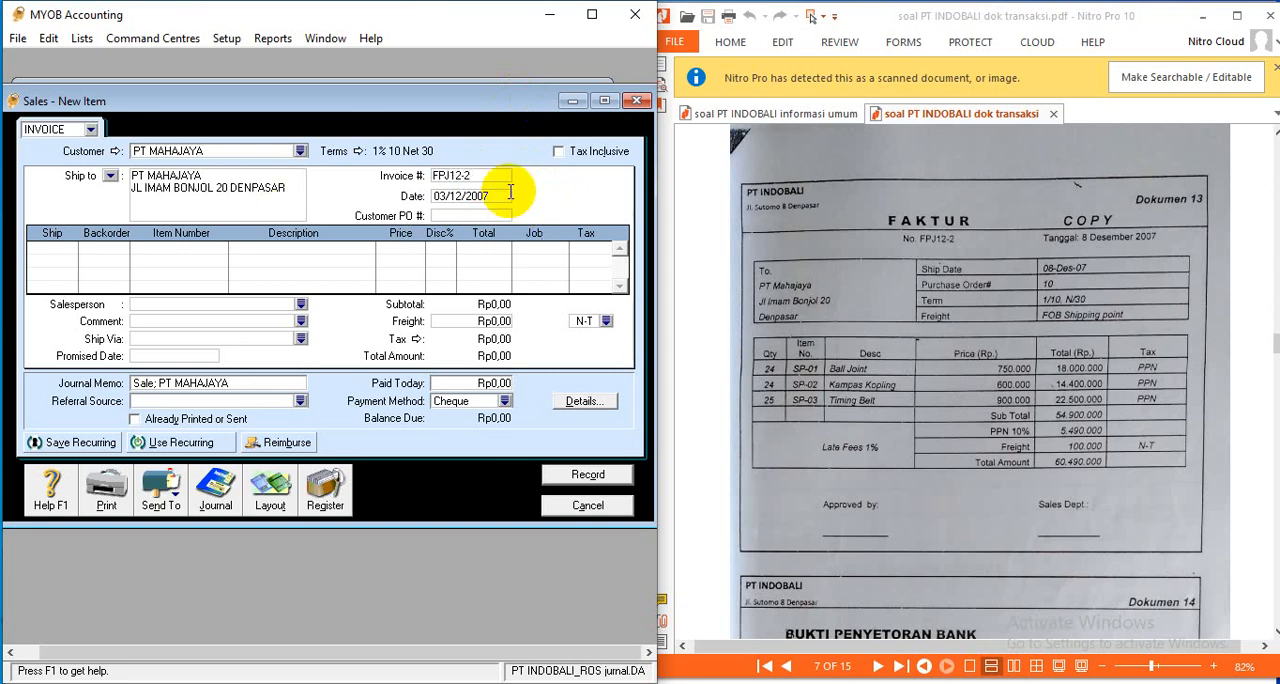
key("Tab")
left_click(457, 198)
key("BackSpace")
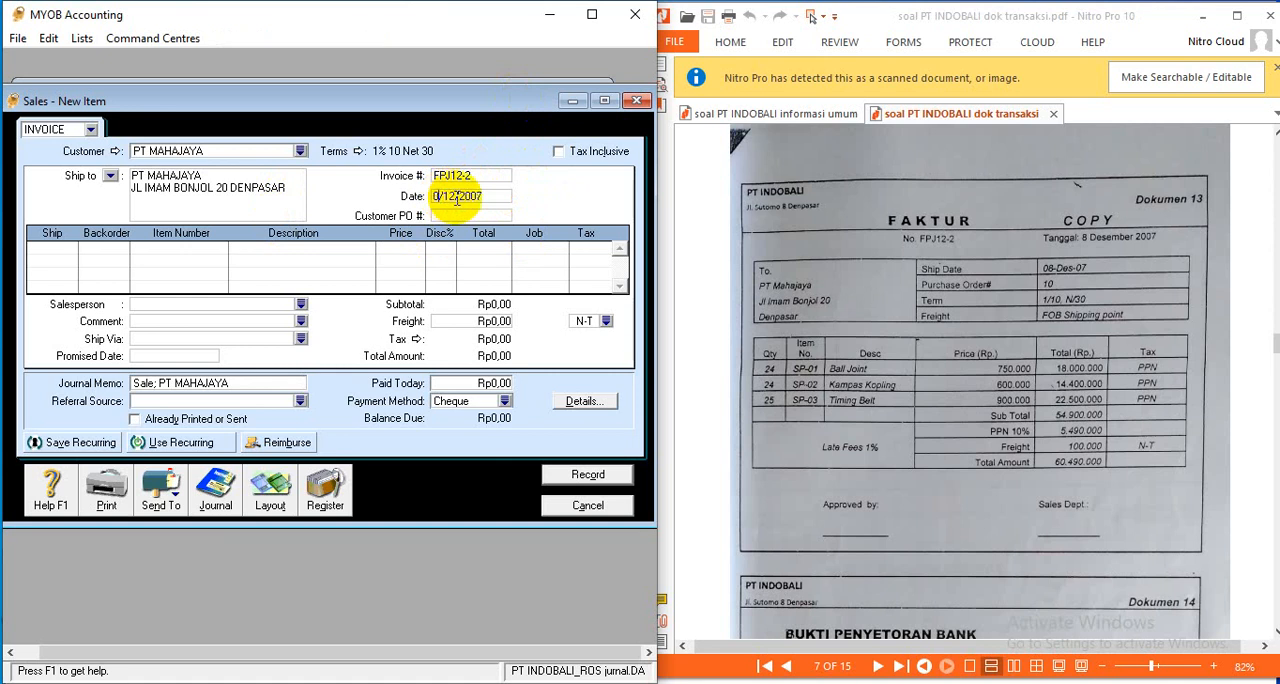
type("8")
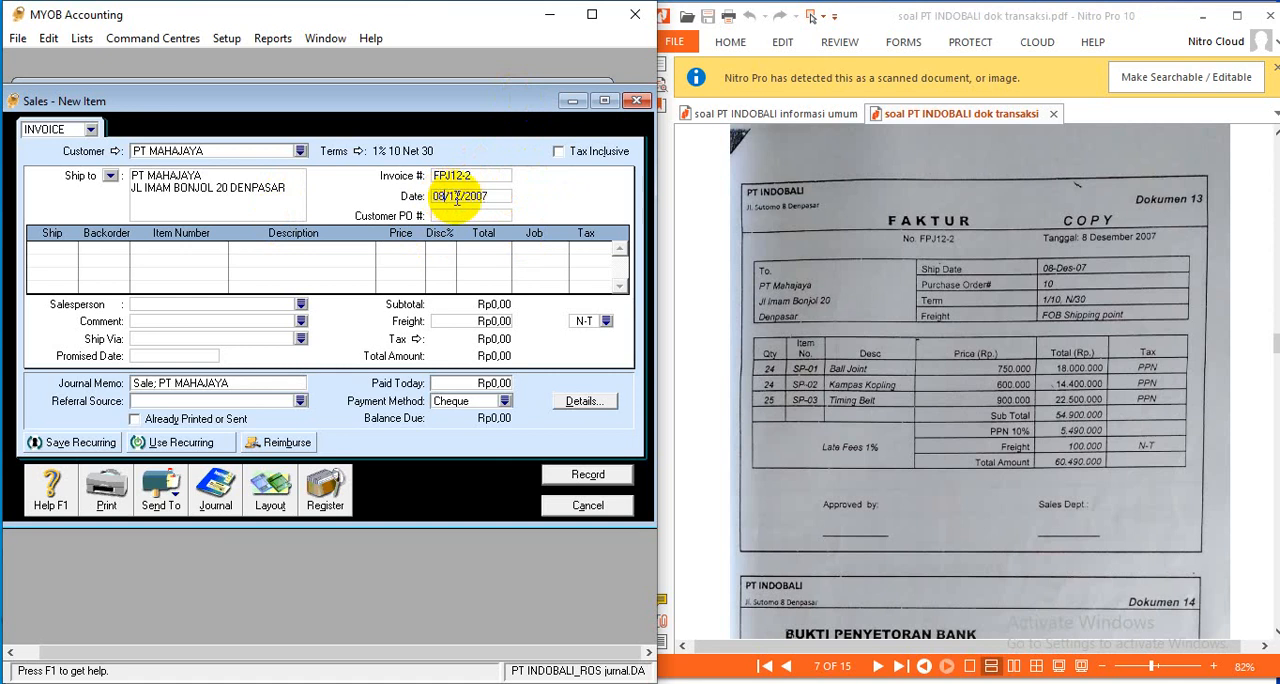
- Enter the first invoice line for 24 units of SP-01 BALL JOINT at a price of Rp750.000
left_click(36, 250)
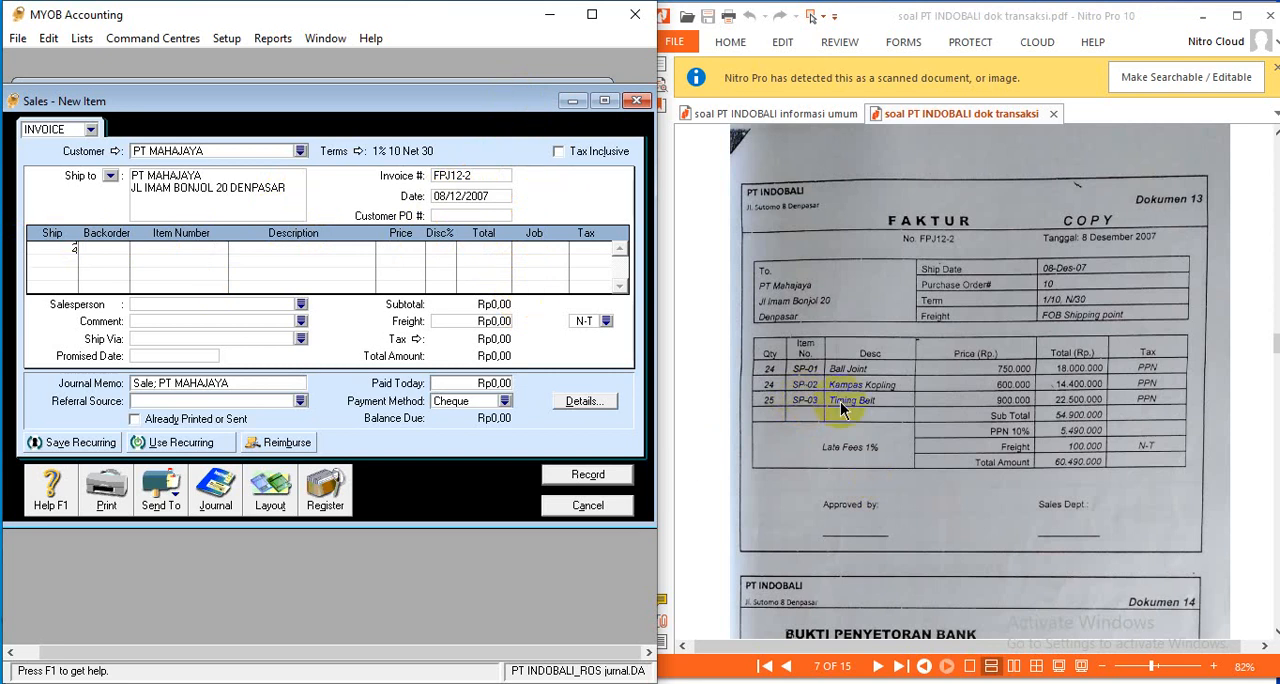
key("Tab")
key("Tab")
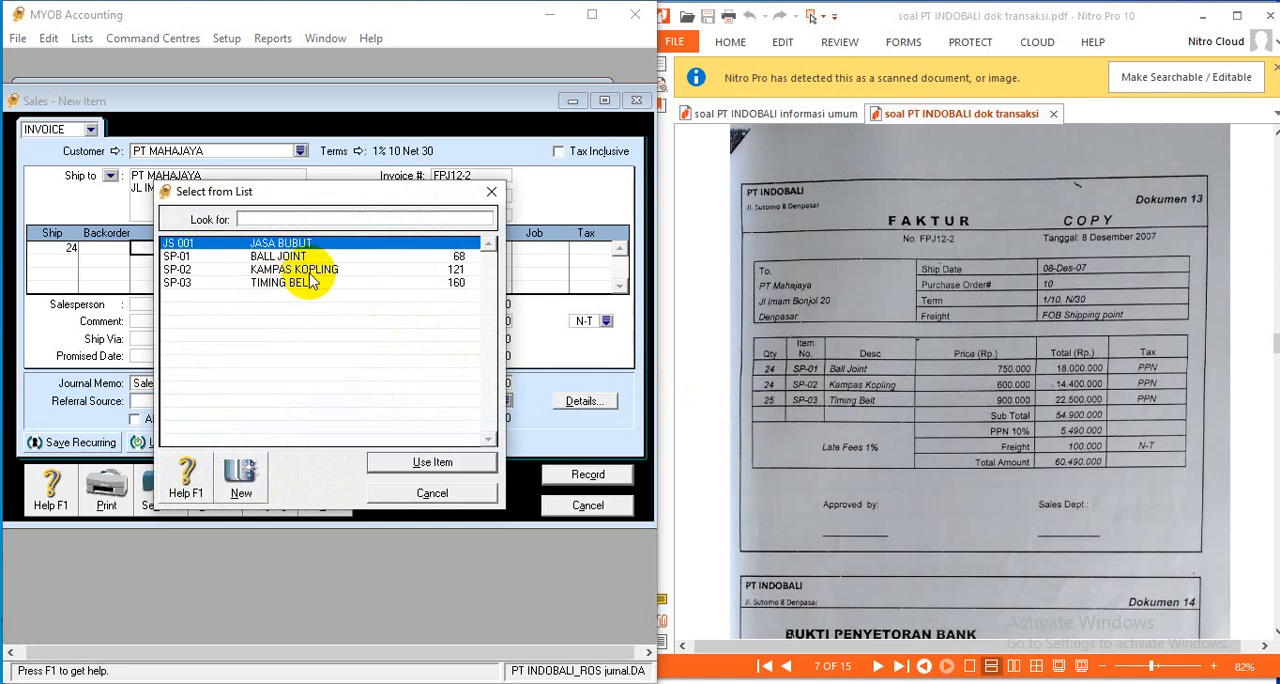
left_click(306, 257)
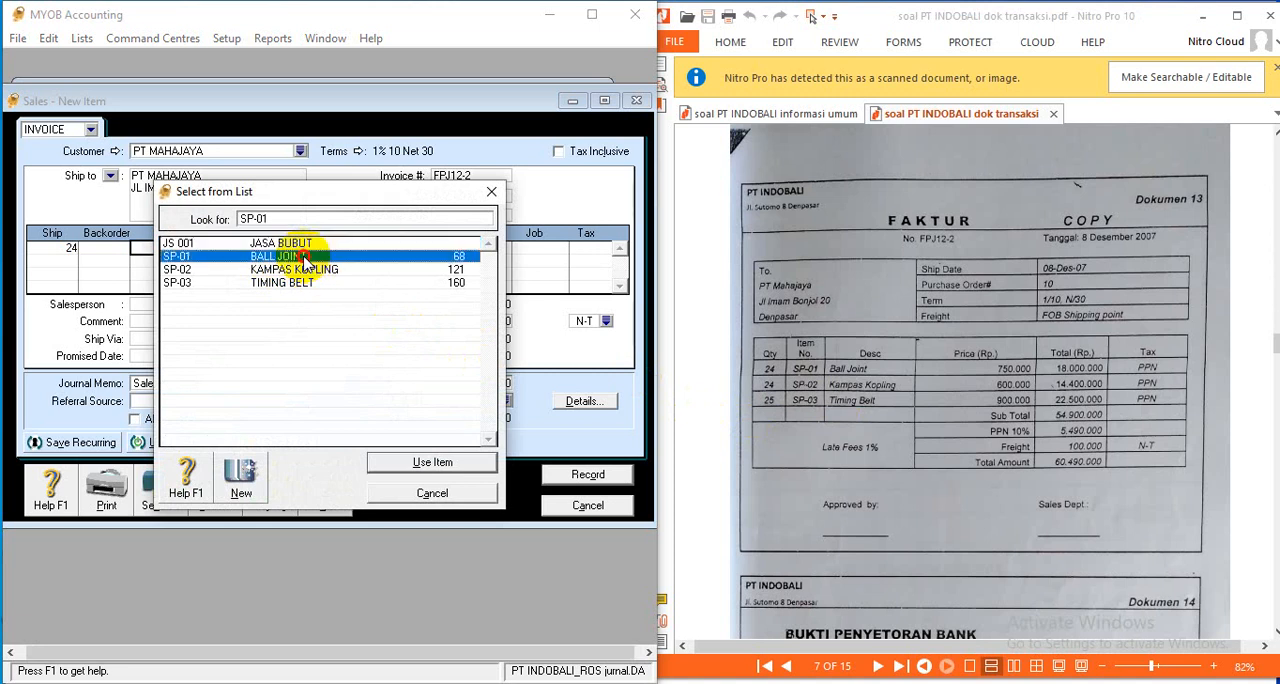
left_click(434, 463)
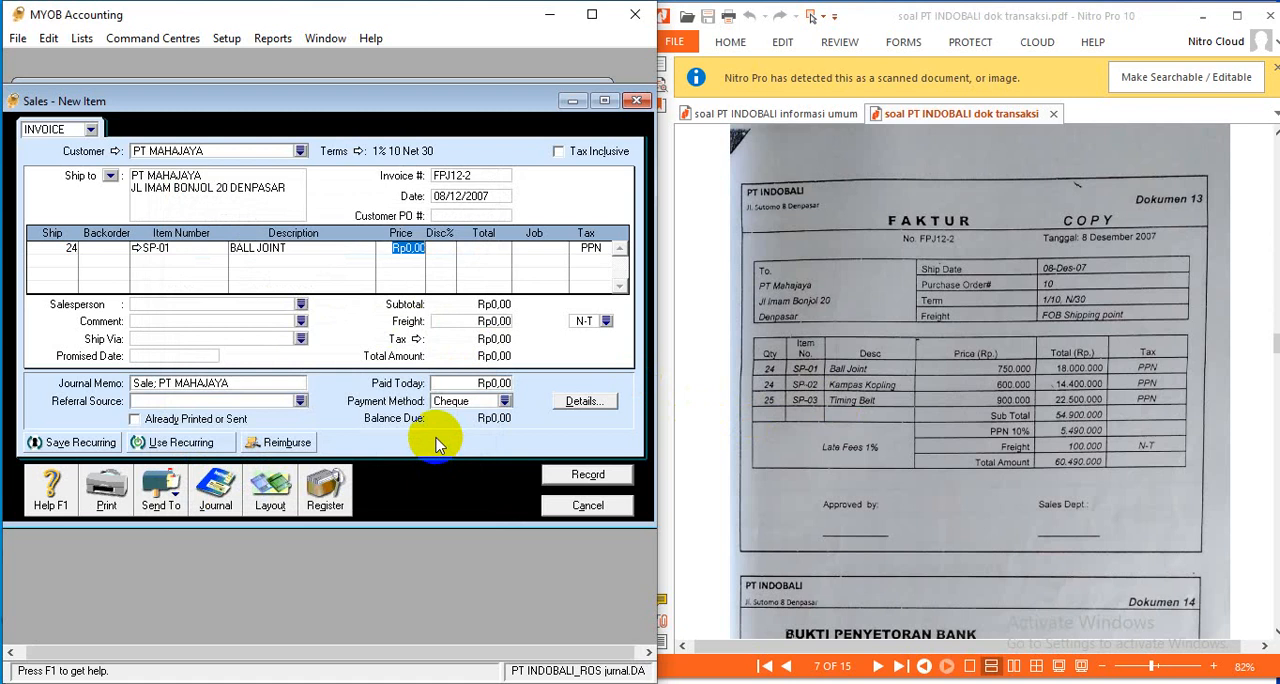
type("750000")
key("Return")
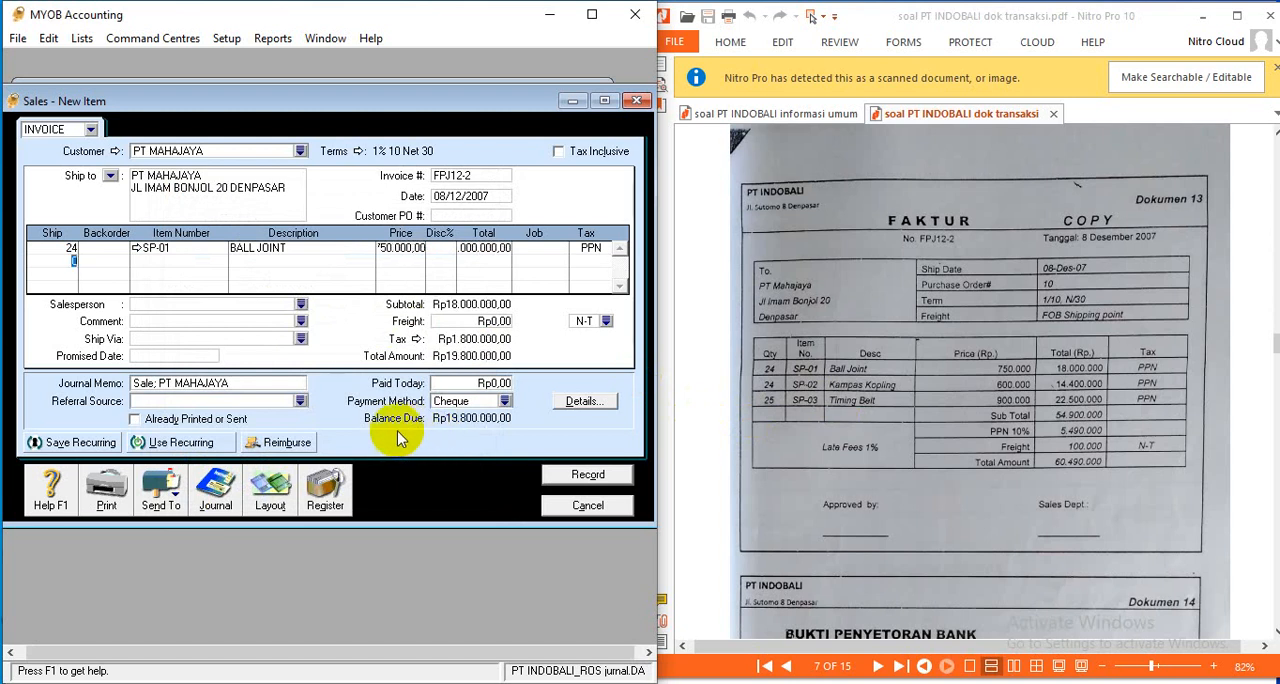
- Add a second invoice line for 24 units of SP-02 KAMPAS KOPLING at a price of Rp600.000
type("24")
key("Tab")
key("Tab")
key("Tab")
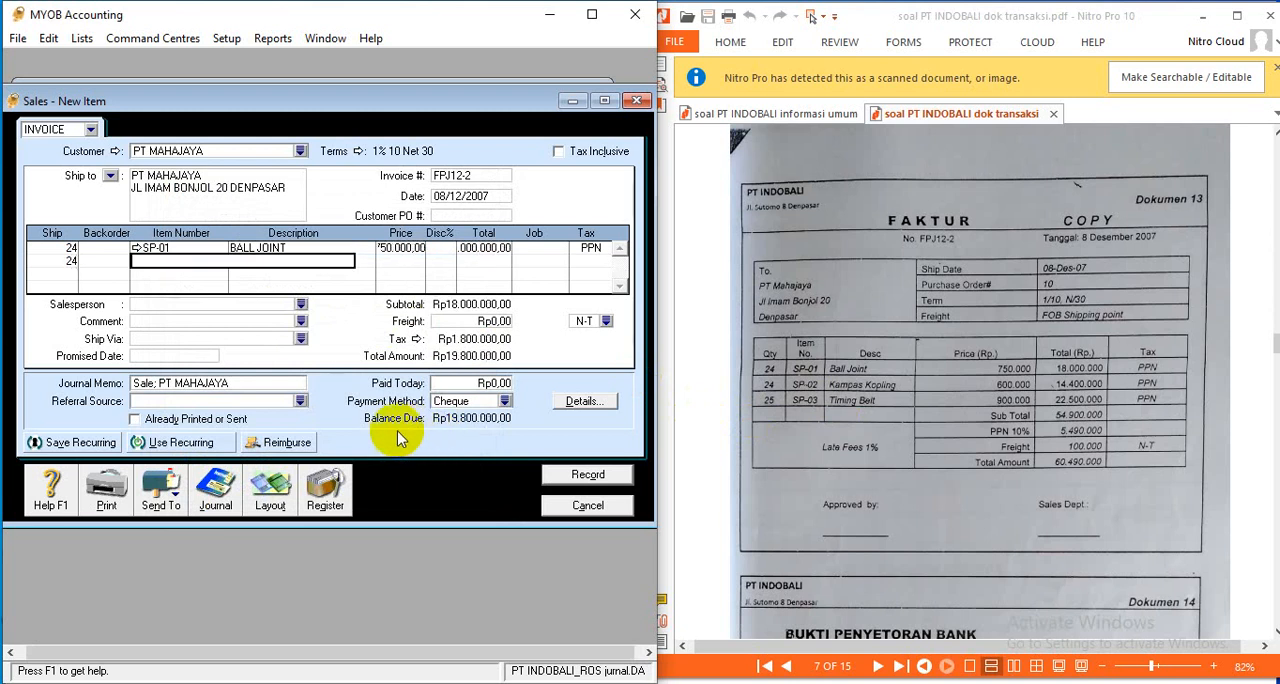
left_click(350, 270)
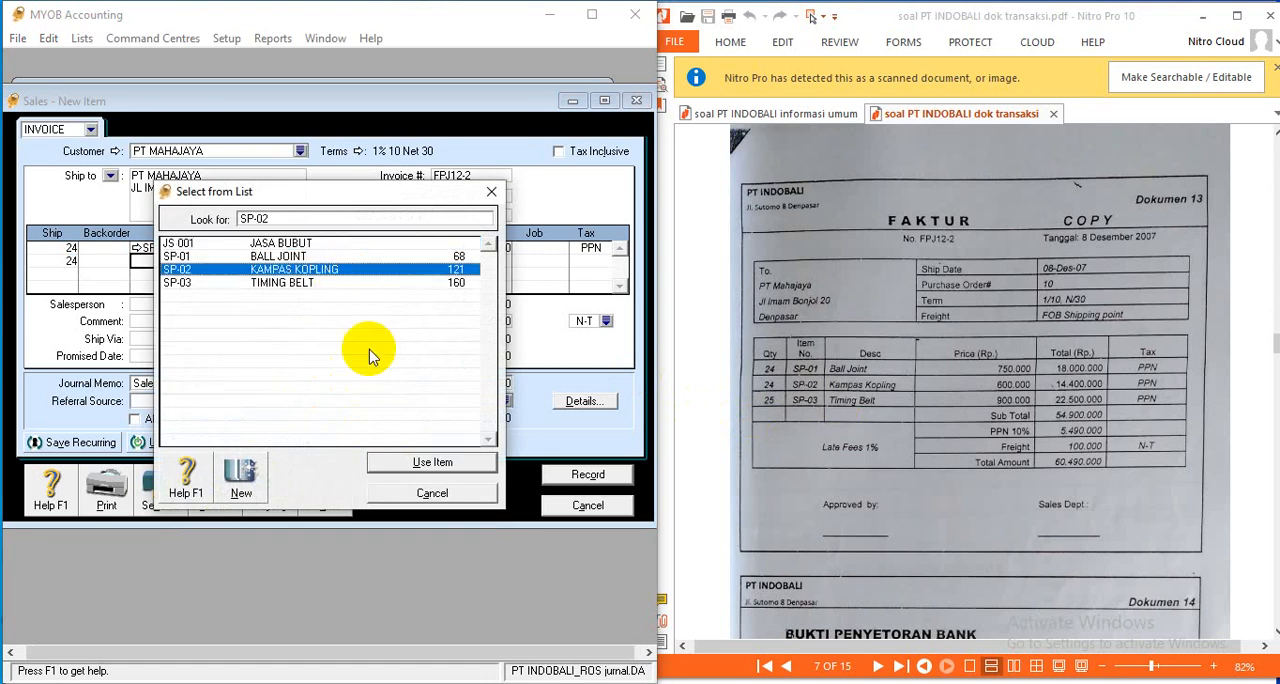
left_click(432, 462)
key("Tab")
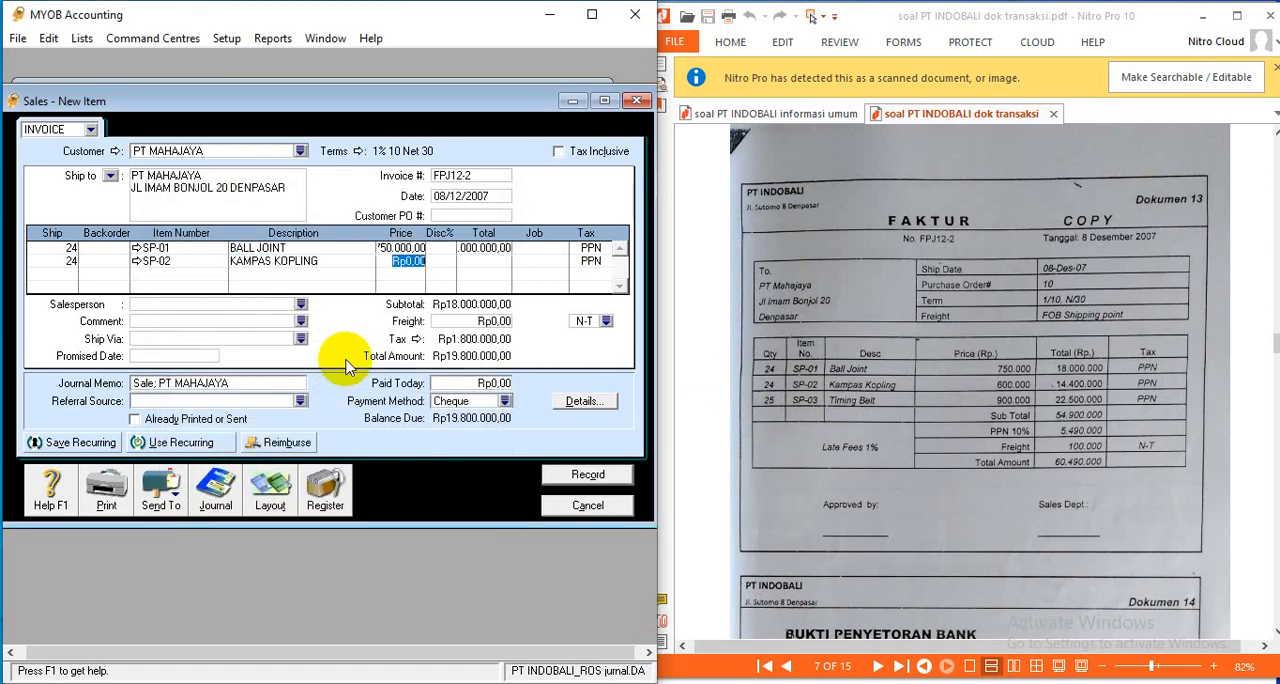
type("600.00")
key("Return")
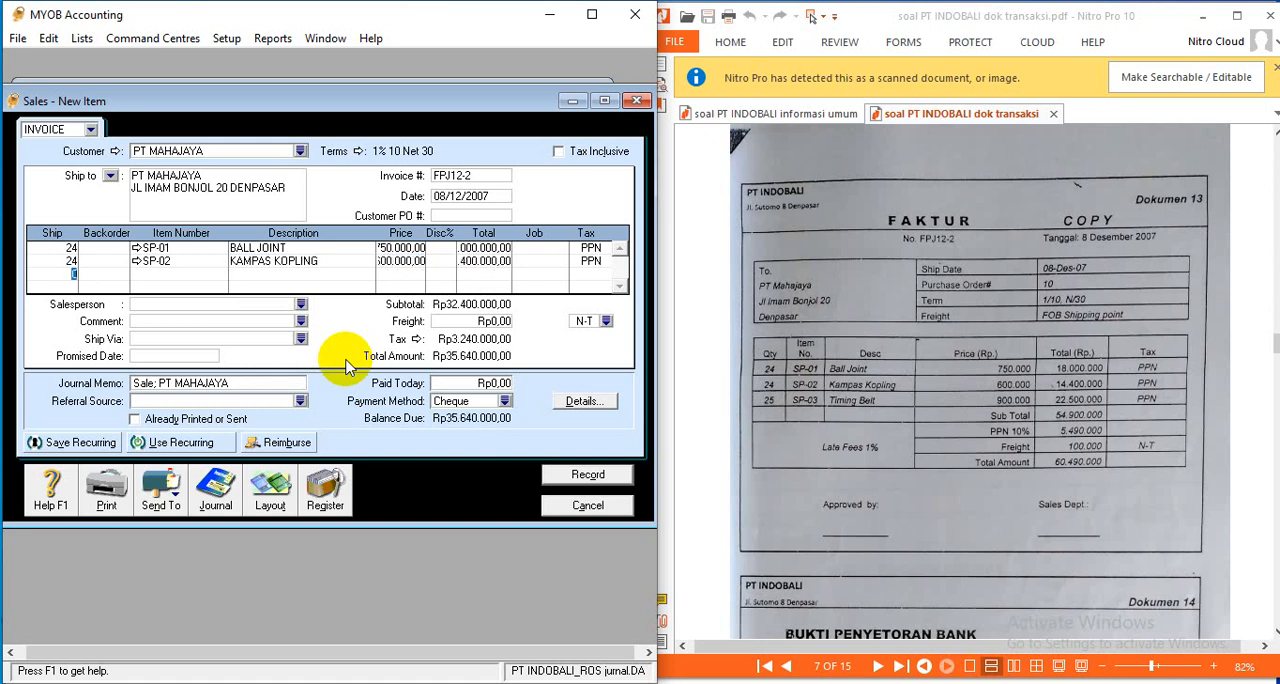
- Add a third invoice line for 25 units of SP-03 TIMING BELT at a price of Rp900.000
type("25")
key("Tab")
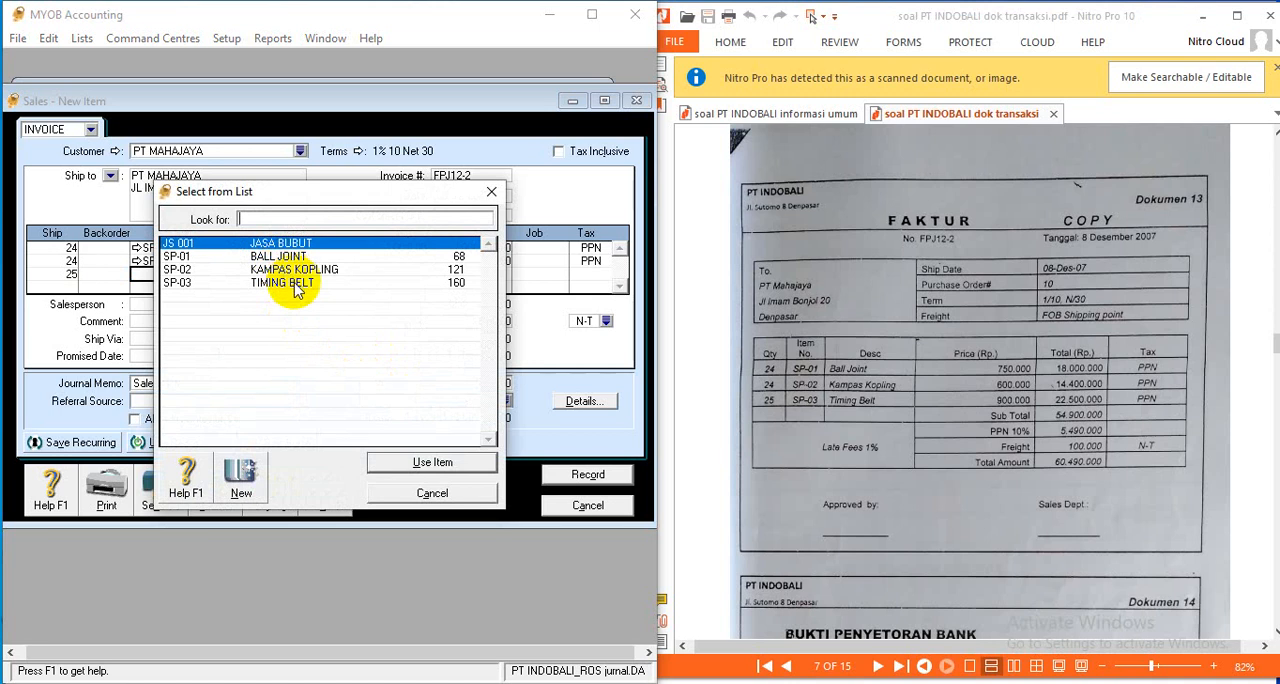
left_click(290, 282)
left_click(463, 463)
key("Tab")
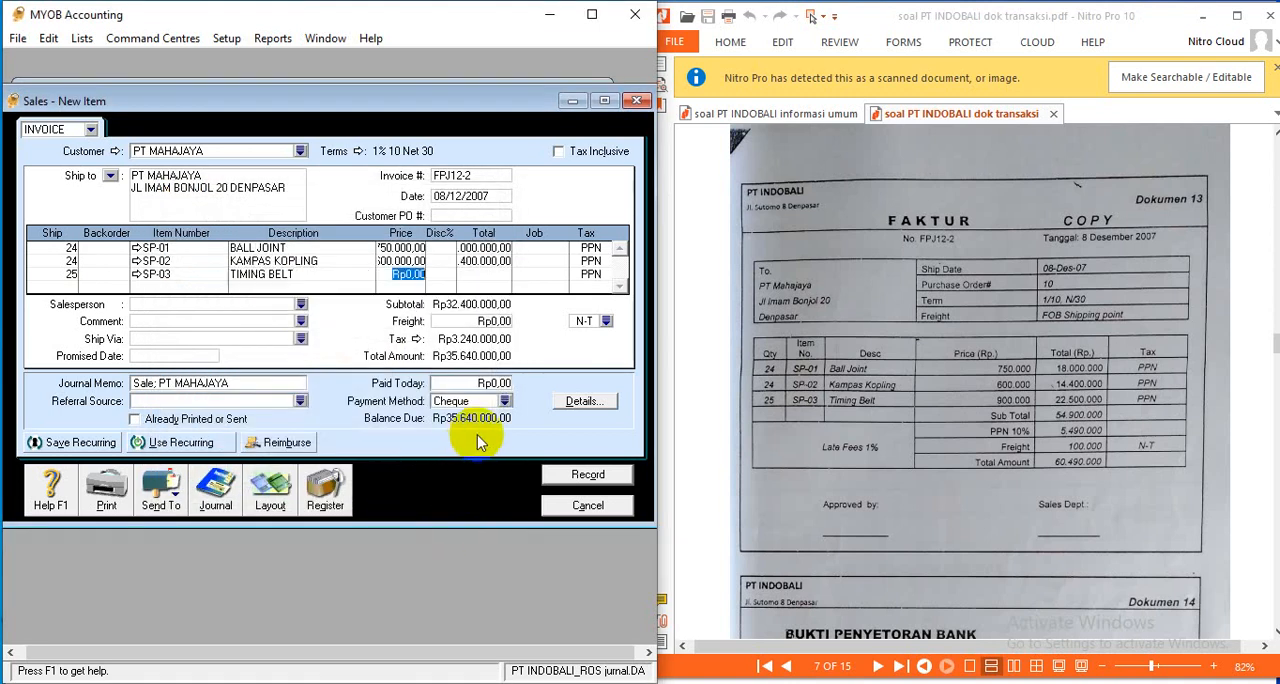
type("900000")
key("Tab")
key("Tab")
key("Tab")
key("Tab")
key("Tab")
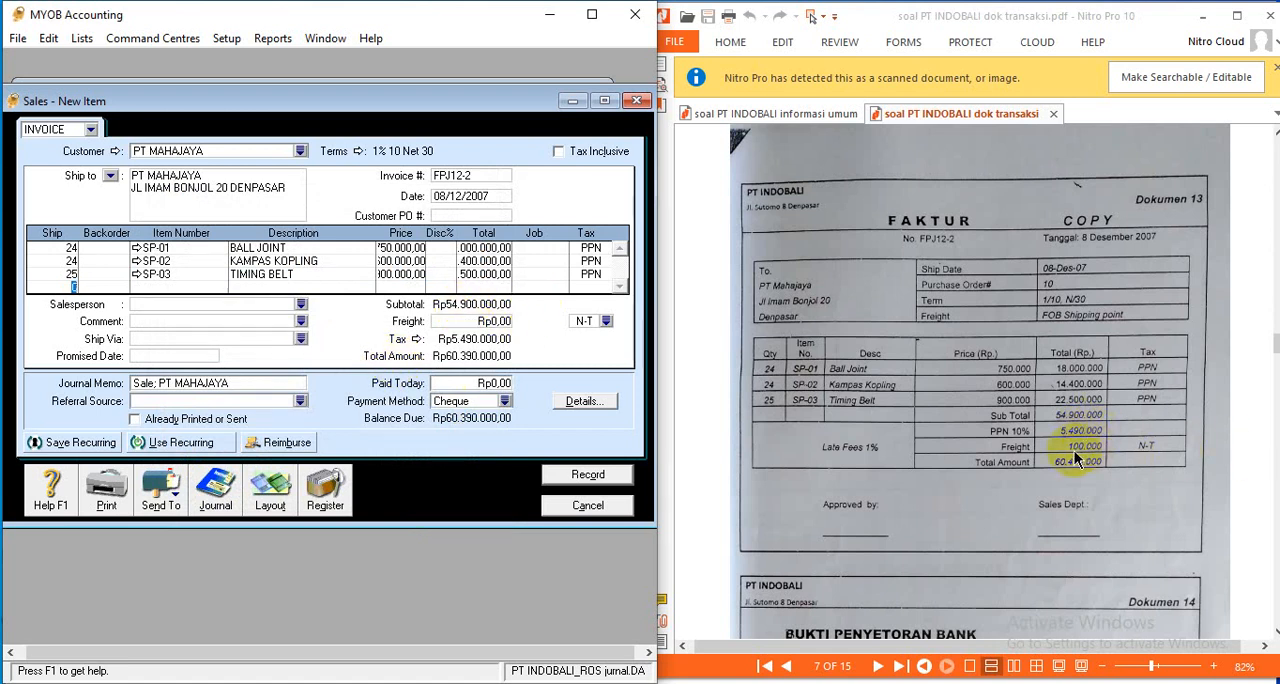
- Set the invoice's freight charge to Rp100.000 and review the recap of the sale
left_click(488, 321)
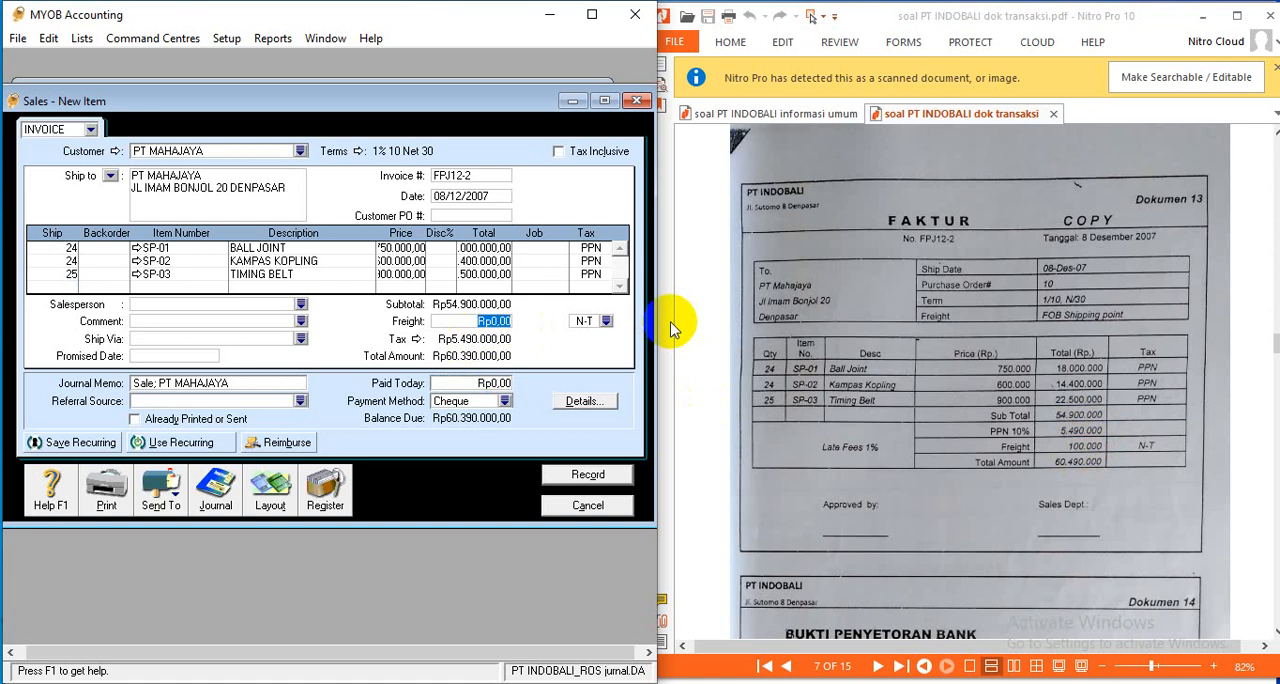
type("100.00")
key("Tab")
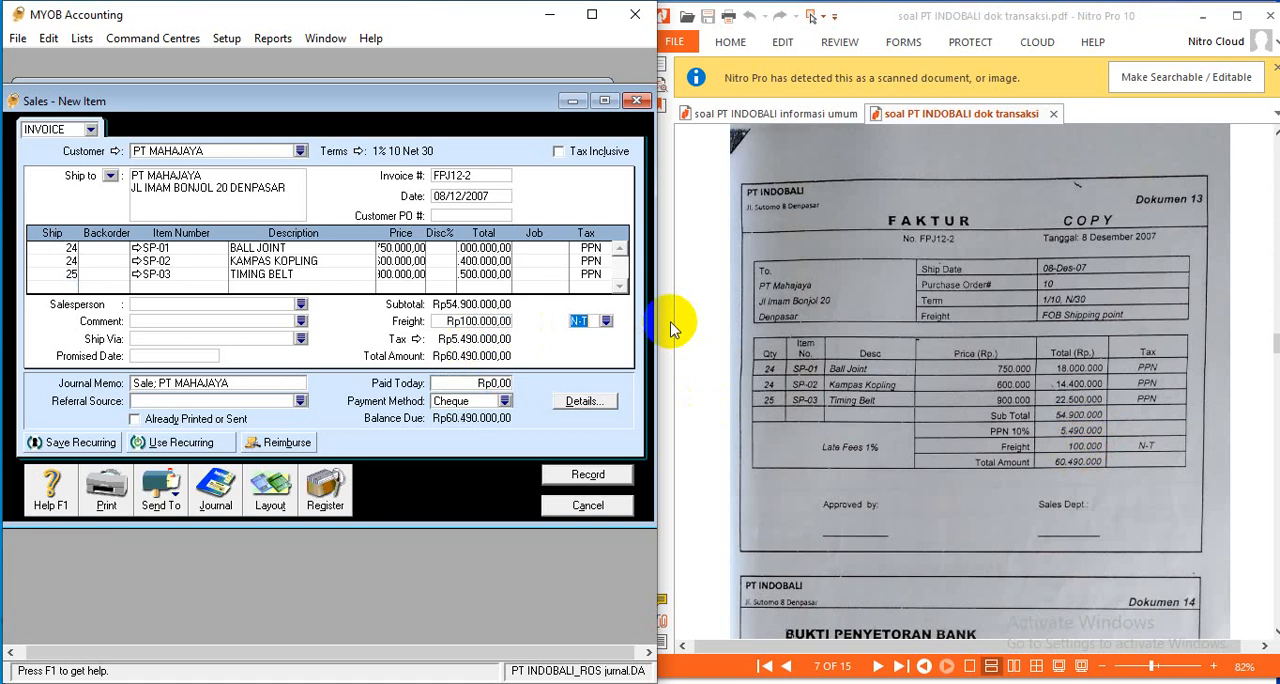
left_click(580, 321)
key("ctrl+r")
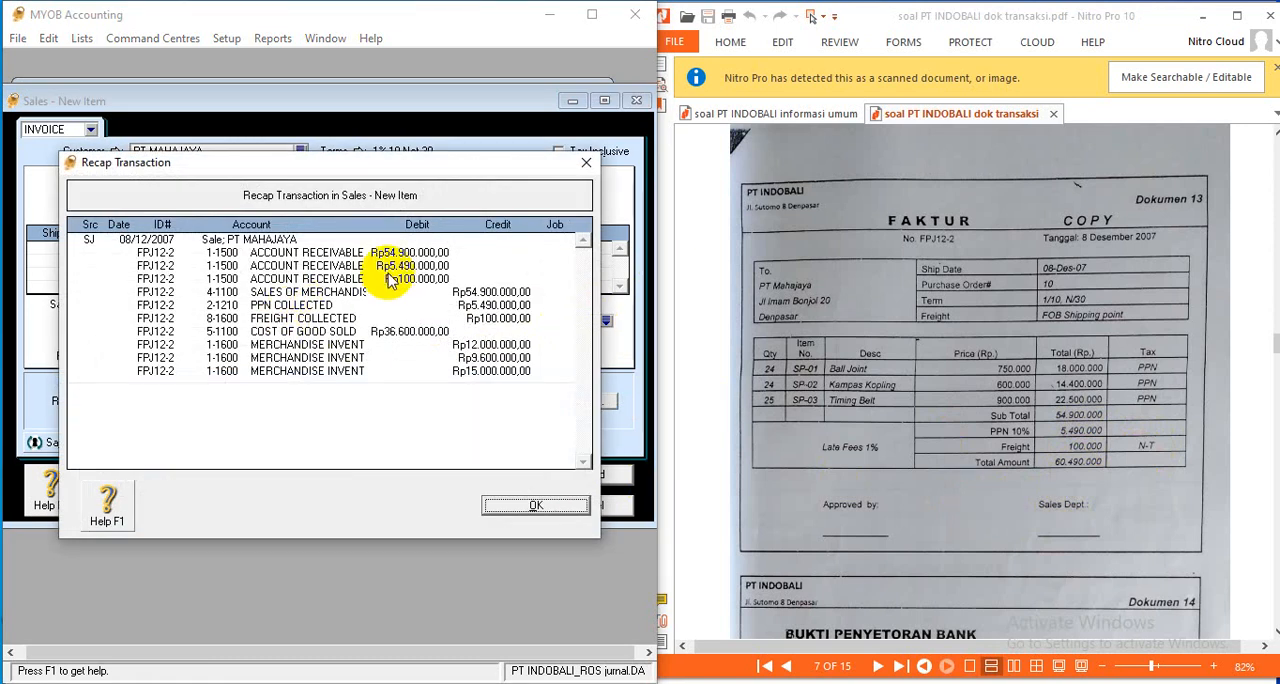
- Record the PT MAHAJAYA sales invoice, bring Dokumen 14 into view, and close the sales entry window
left_click(541, 504)
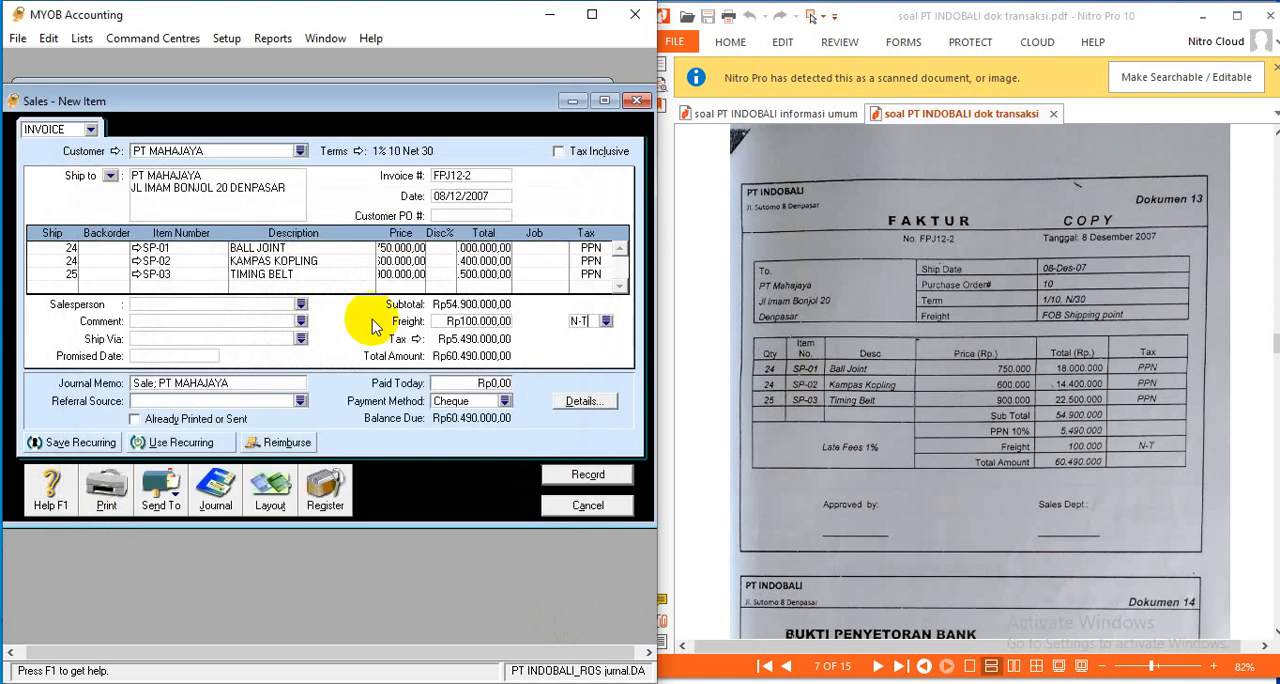
left_click(599, 484)
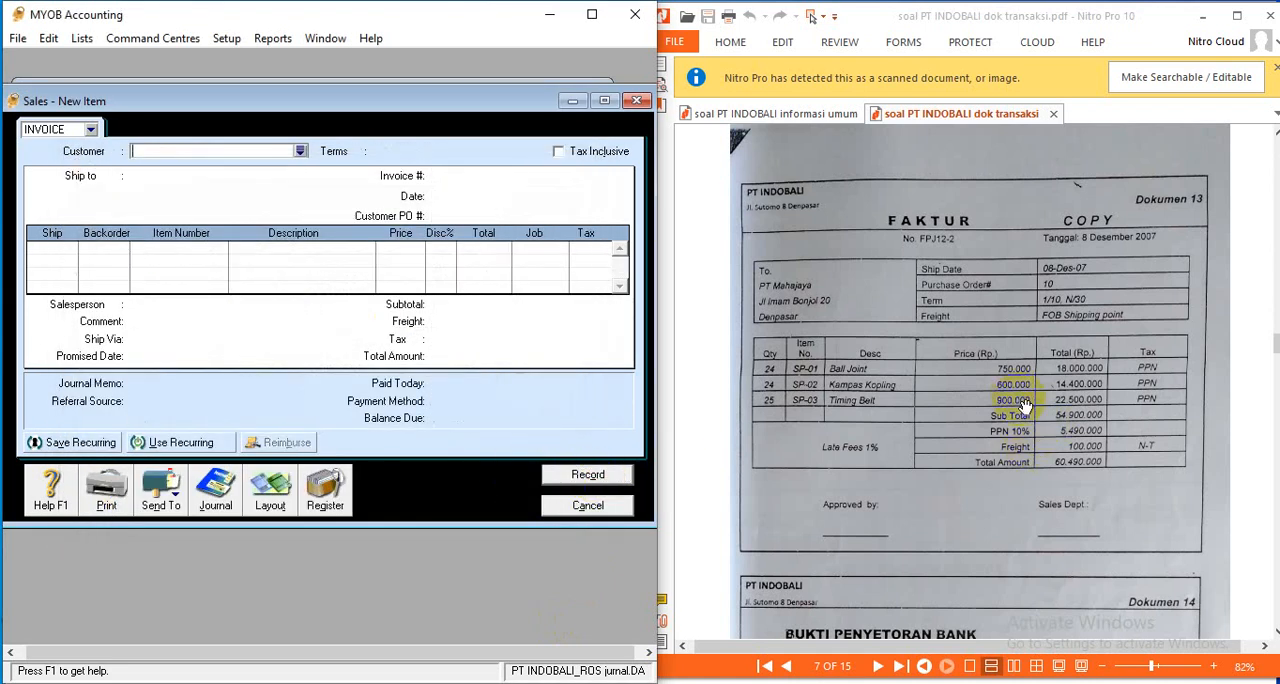
scroll(1025, 405, "down", 3)
scroll(1027, 406, "down", 3)
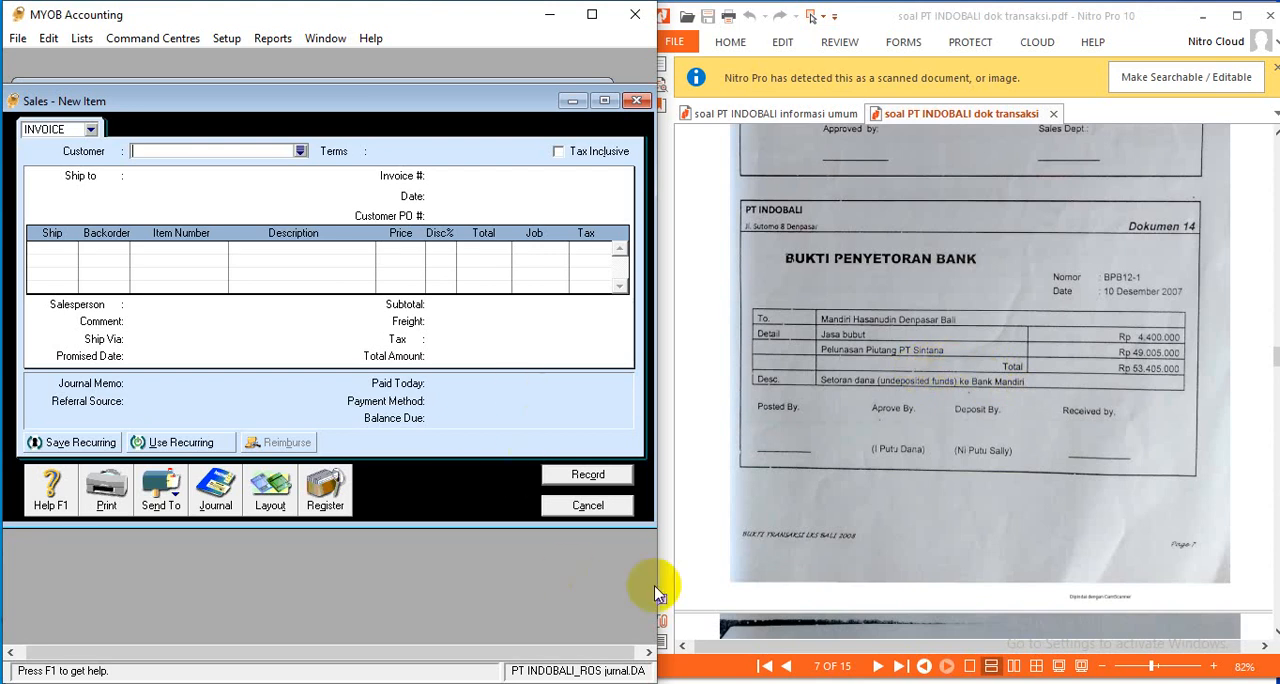
left_click(588, 505)
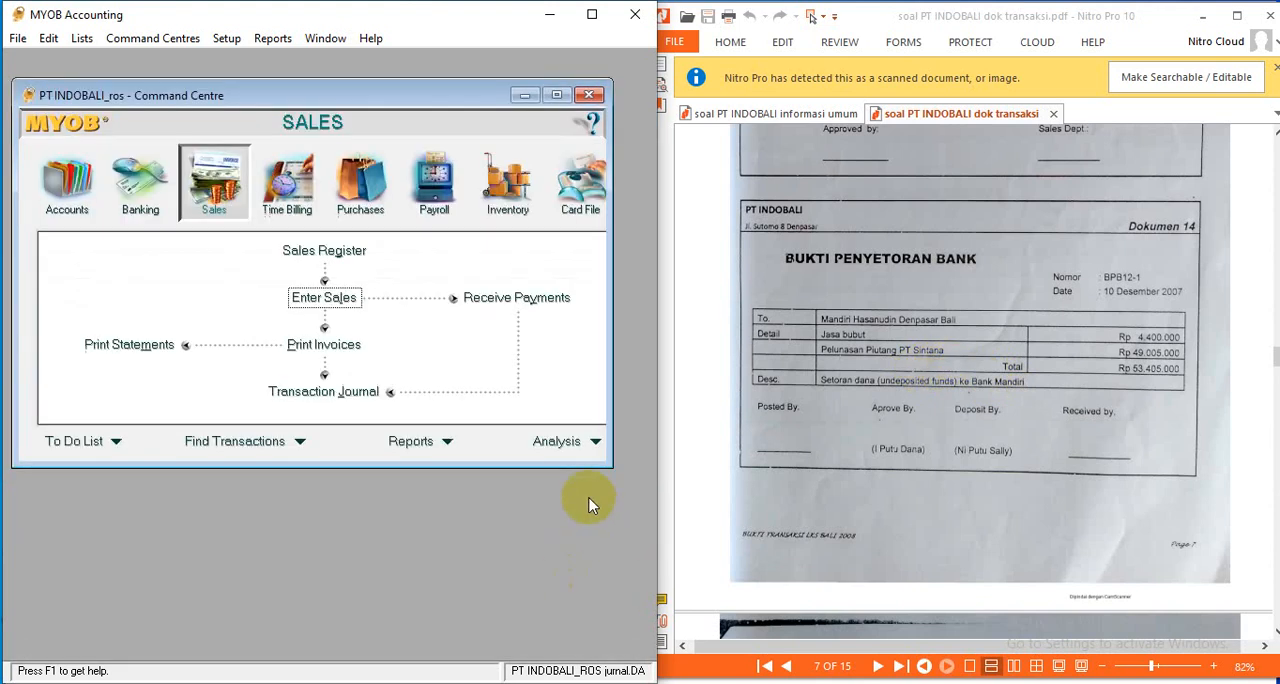
- Start a bank deposit to BANK MANDIRI with ID BPB12-1 and date 10/12/2007
left_click(141, 188)
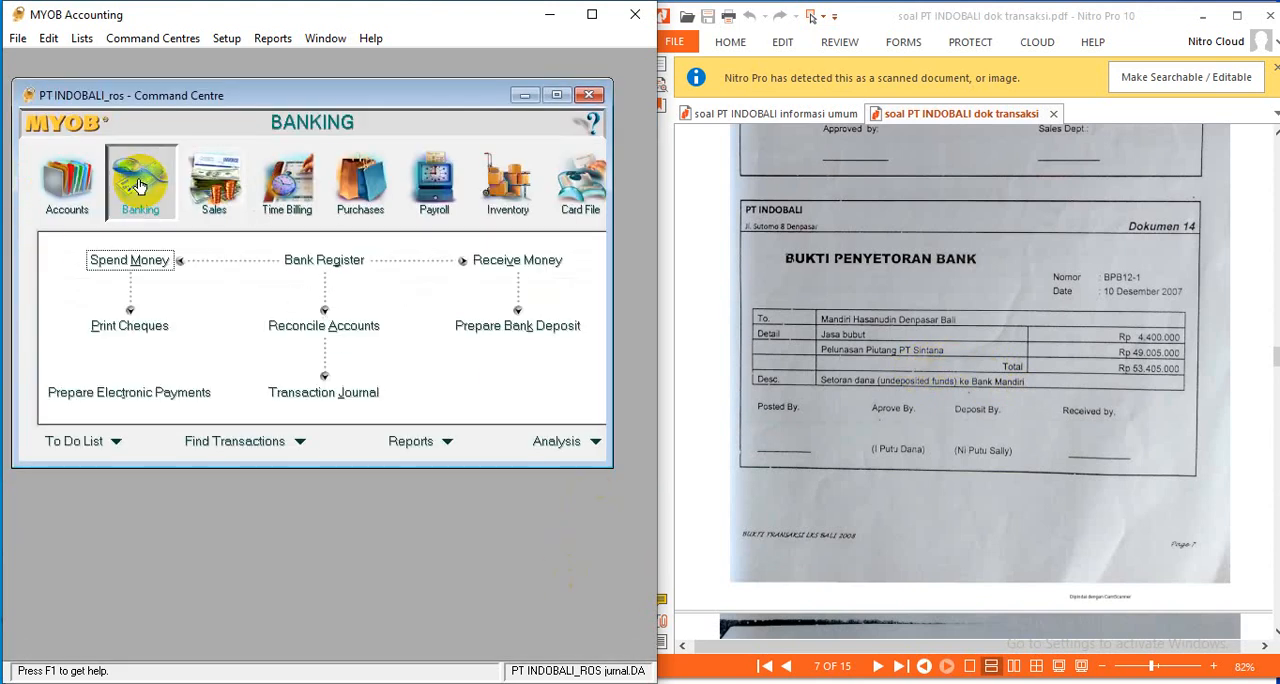
left_click(545, 327)
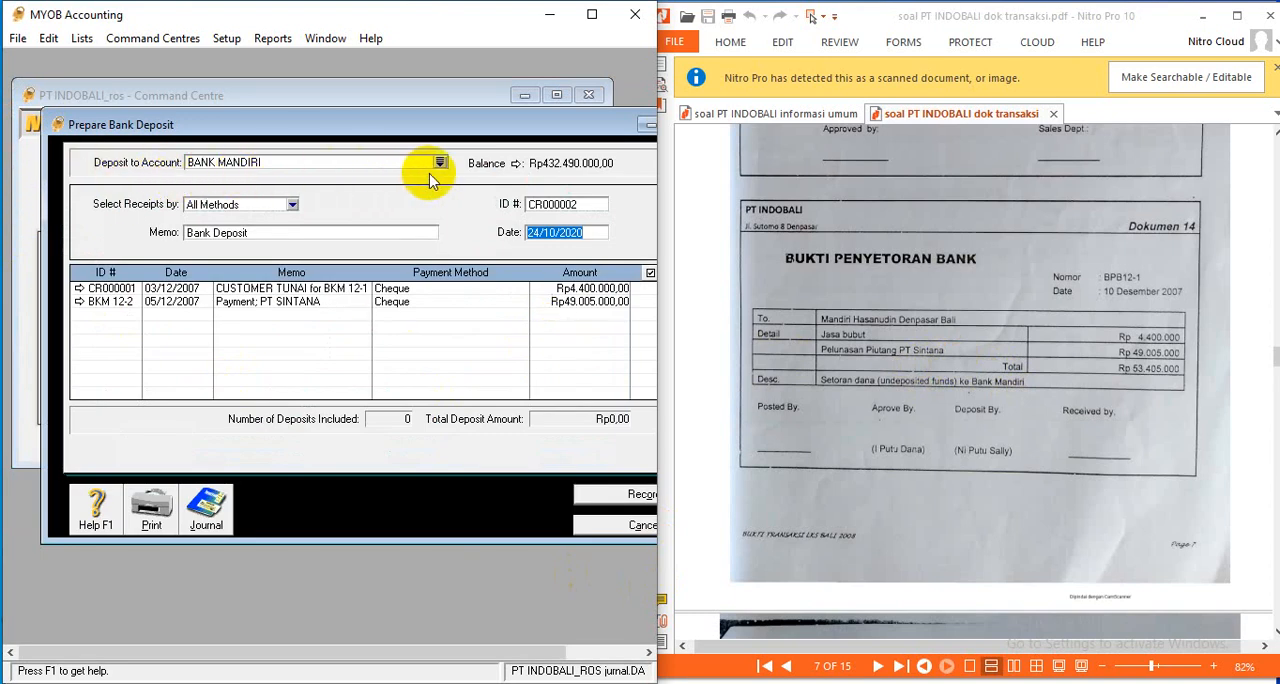
left_click(572, 203)
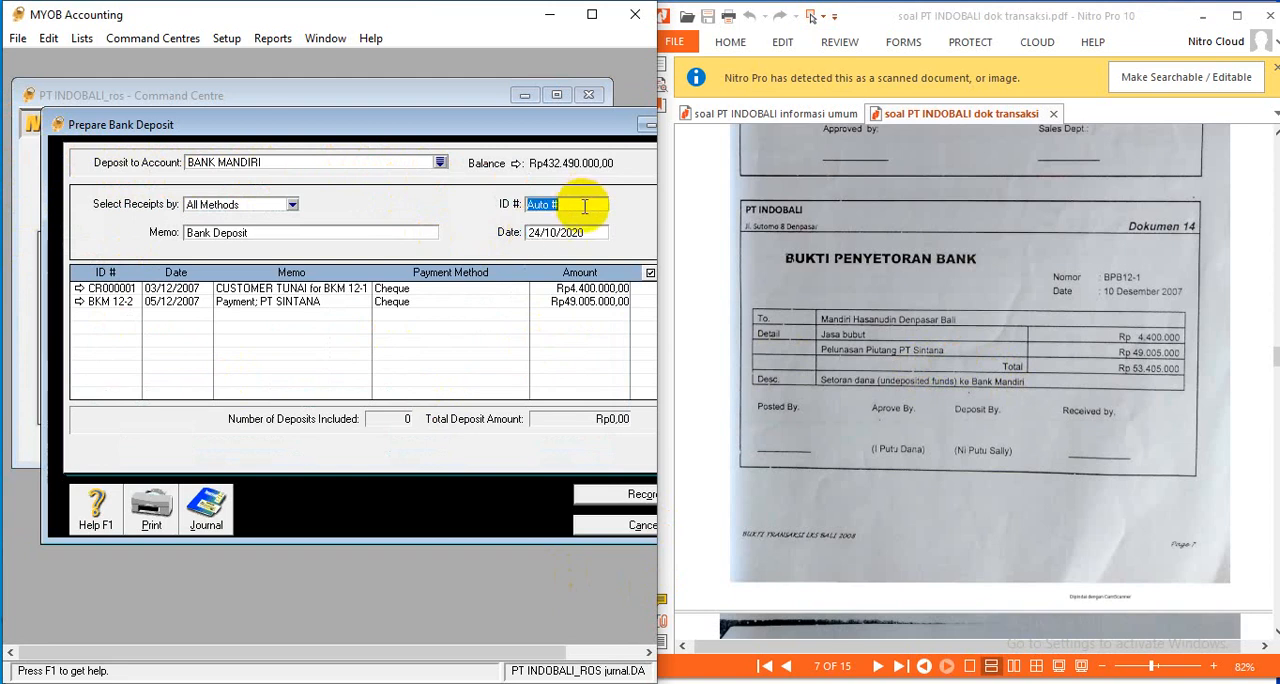
type("BPB12-1")
left_click(546, 236)
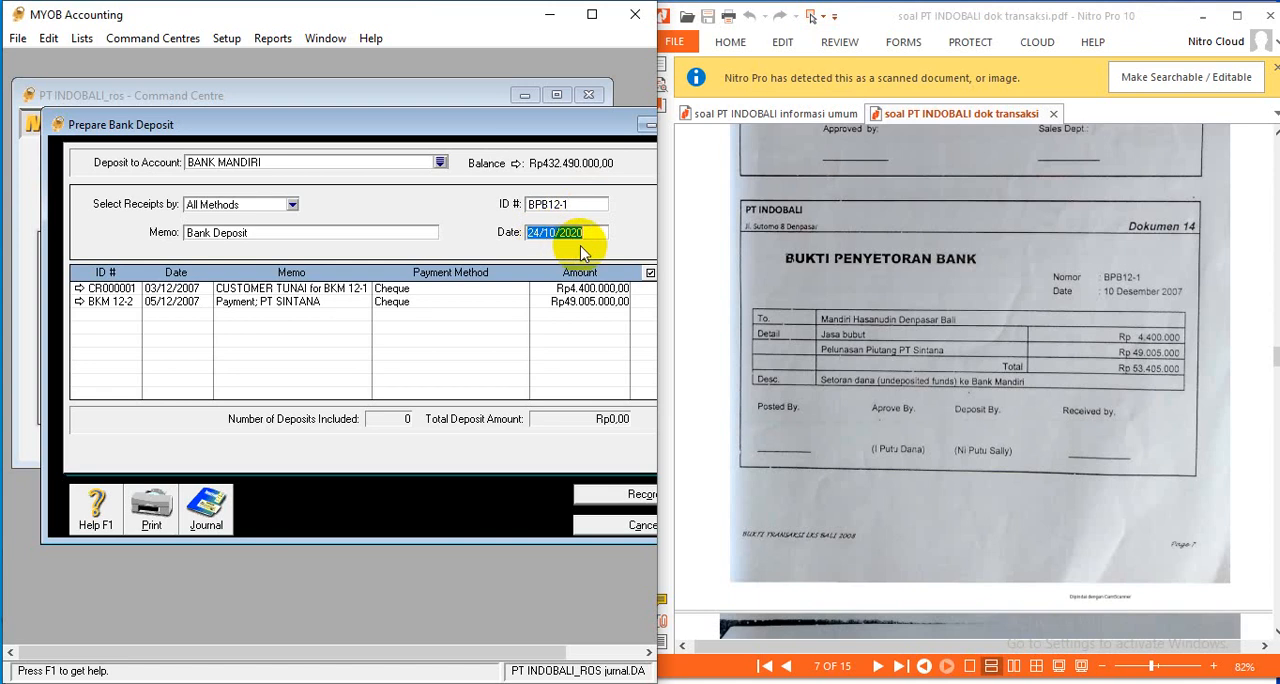
type("10/12/")
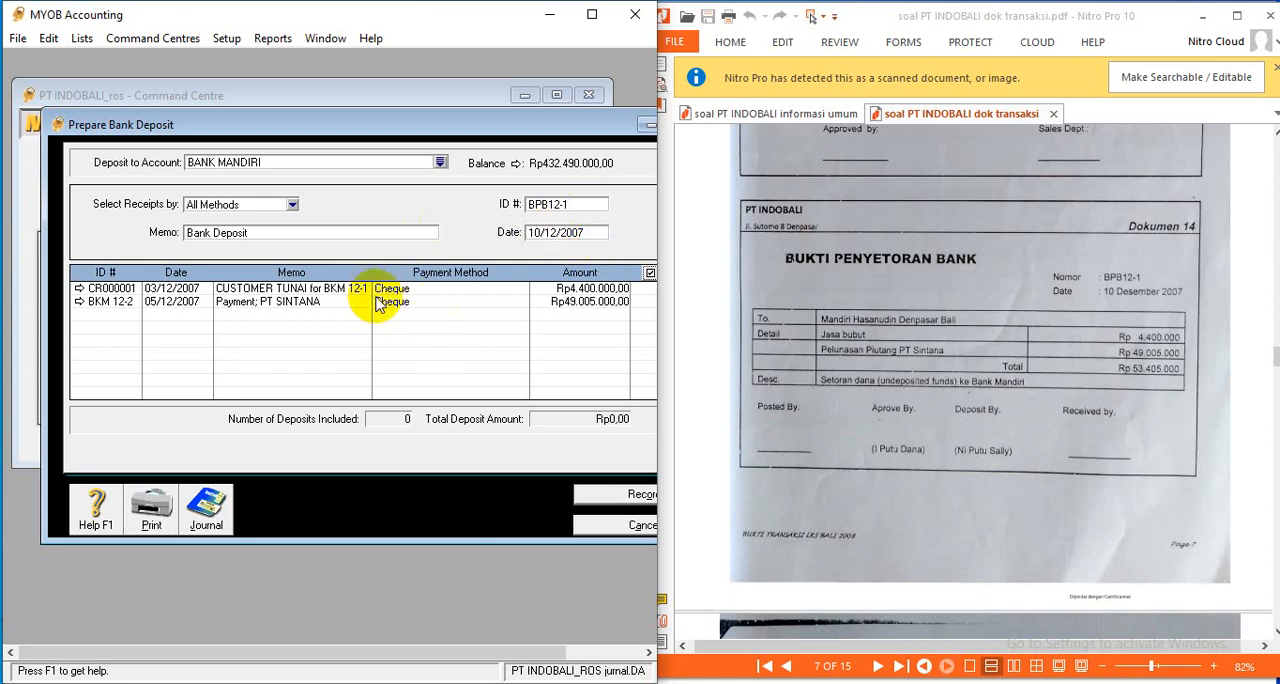
- Reposition and widen the bank deposit window and the MYOB window until the full Deposit column fits
left_click_drag(42, 143, 8, 126)
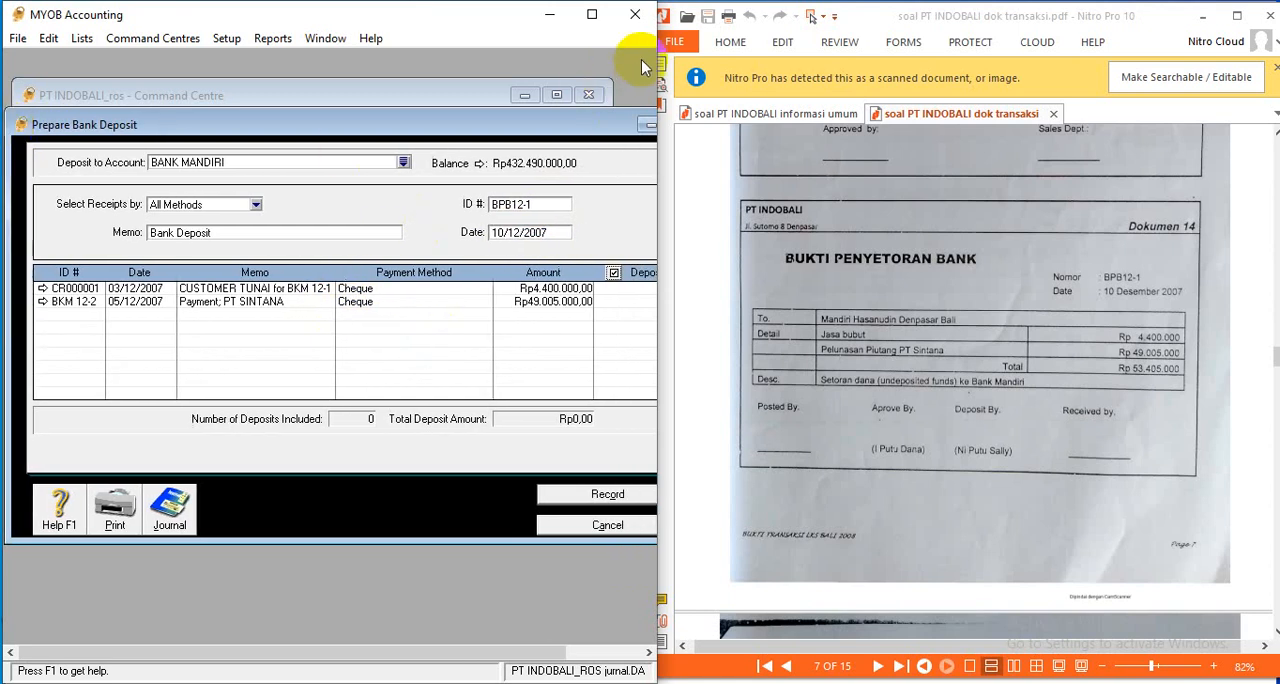
left_click_drag(657, 70, 758, 90)
left_click_drag(738, 166, 653, 178)
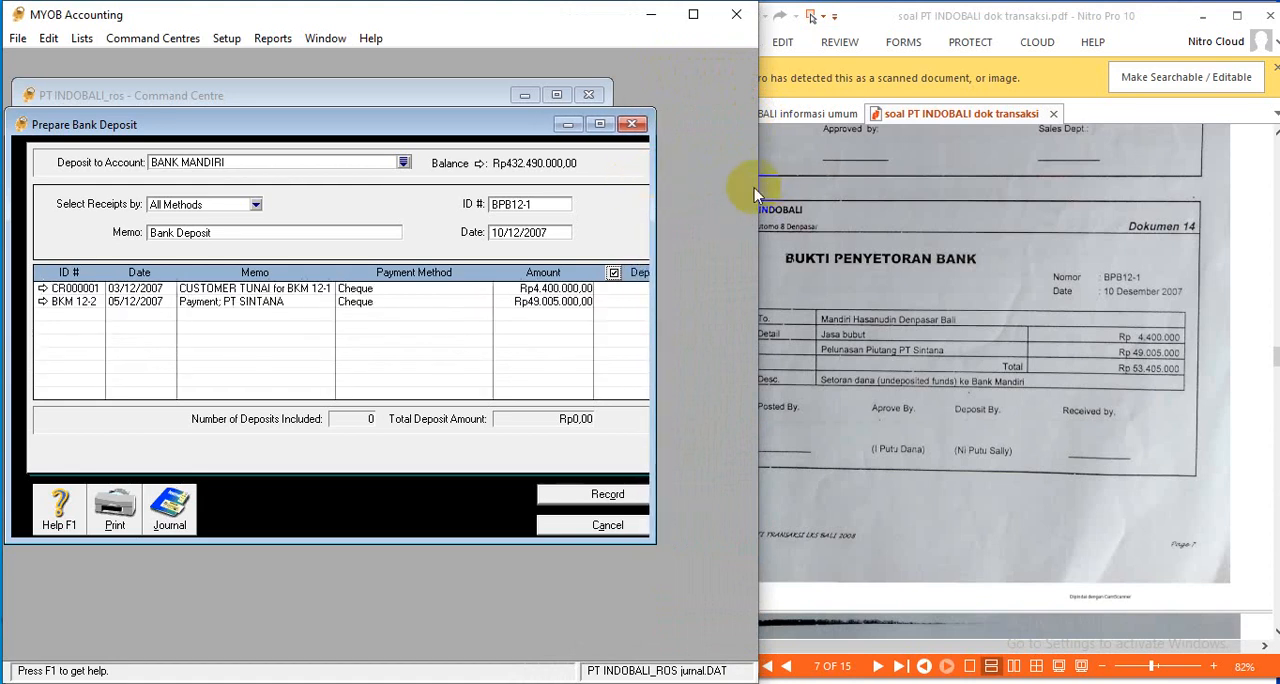
left_click_drag(760, 193, 663, 180)
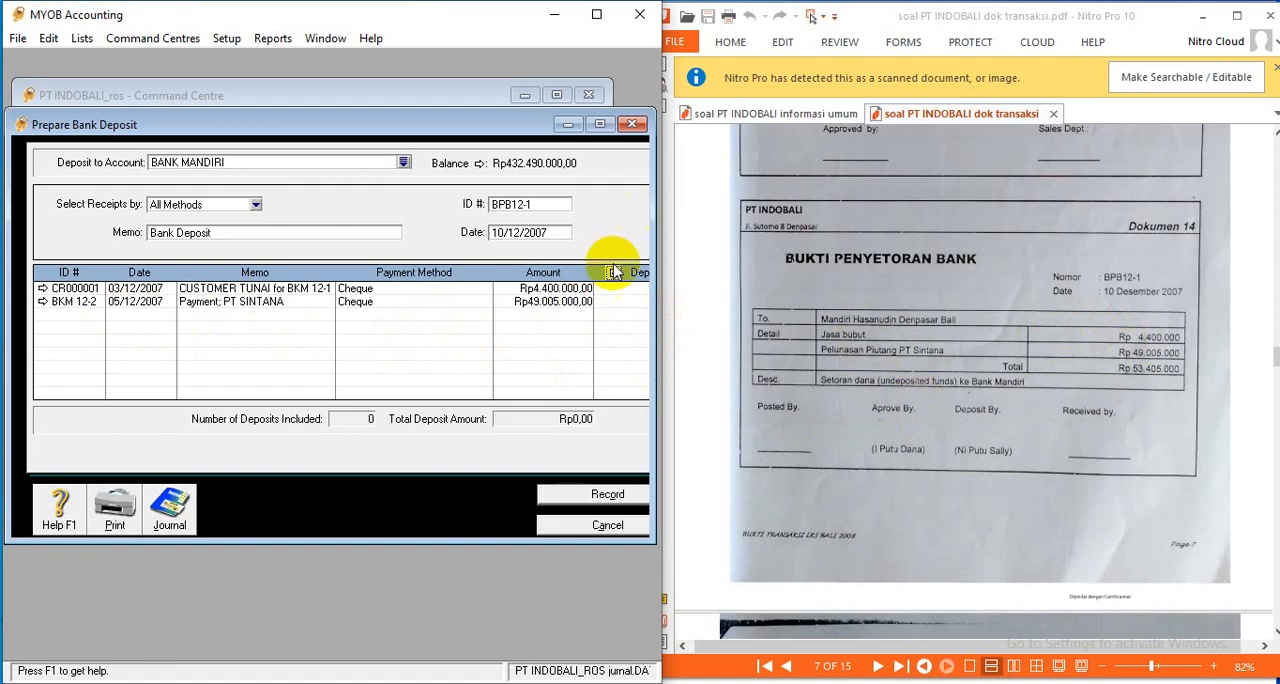
left_click_drag(652, 138, 657, 138)
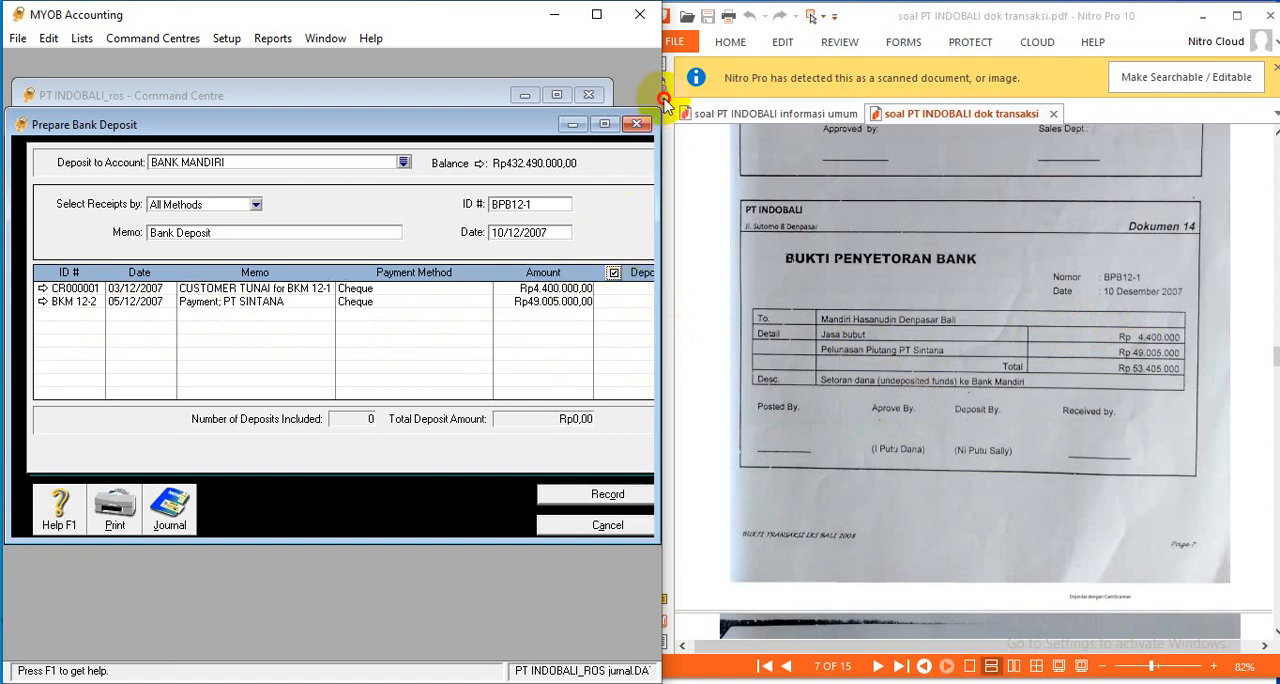
left_click_drag(661, 72, 681, 78)
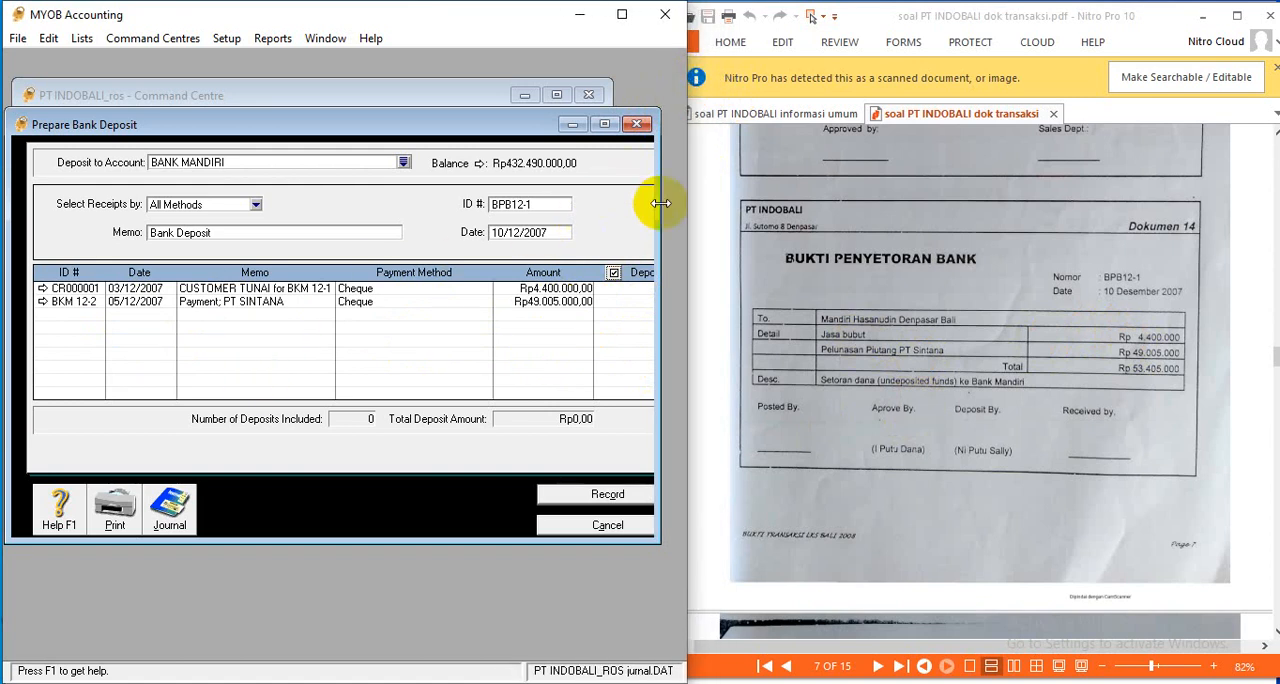
left_click_drag(661, 203, 686, 208)
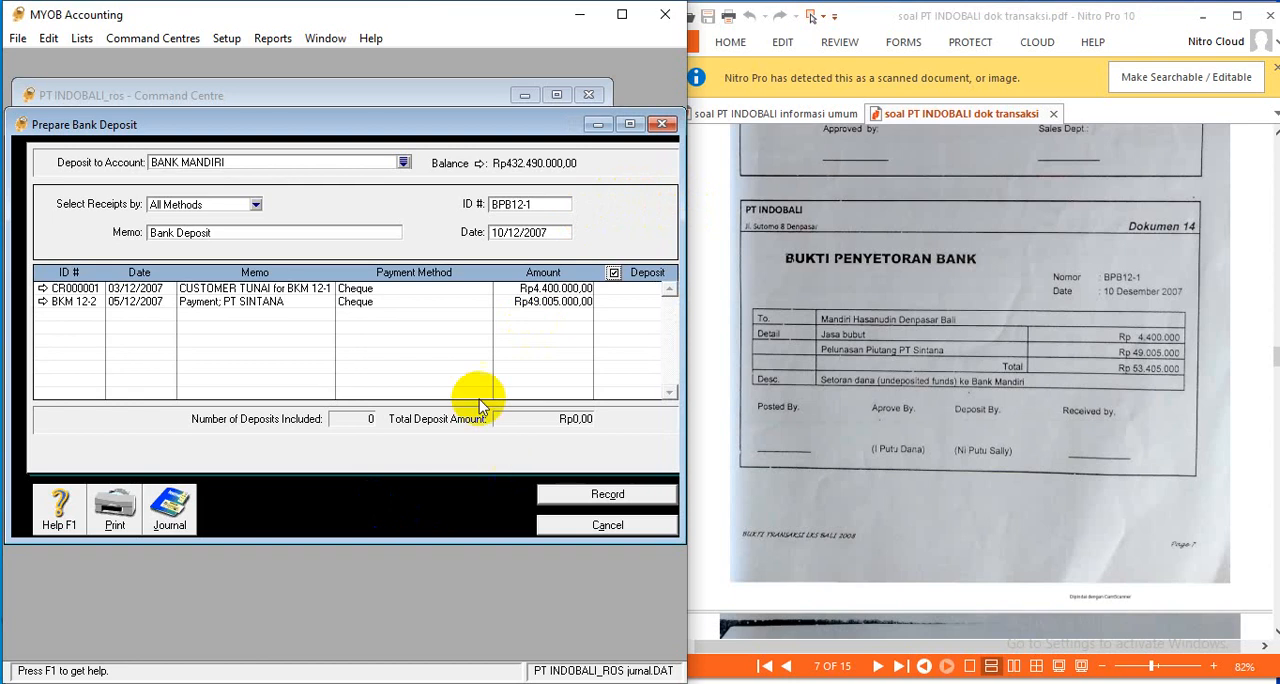
- Mark receipts CR000001 and BKM 12-2 for deposit and review the recap of the transaction
left_click(628, 289)
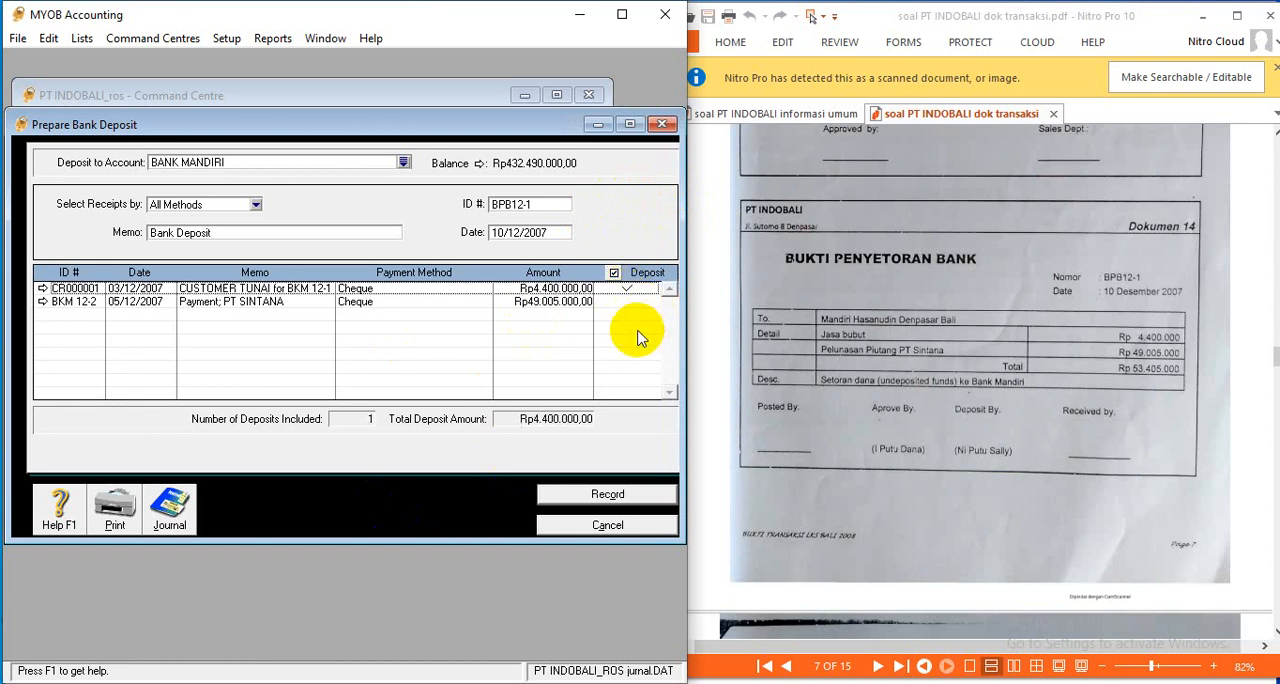
left_click(627, 302)
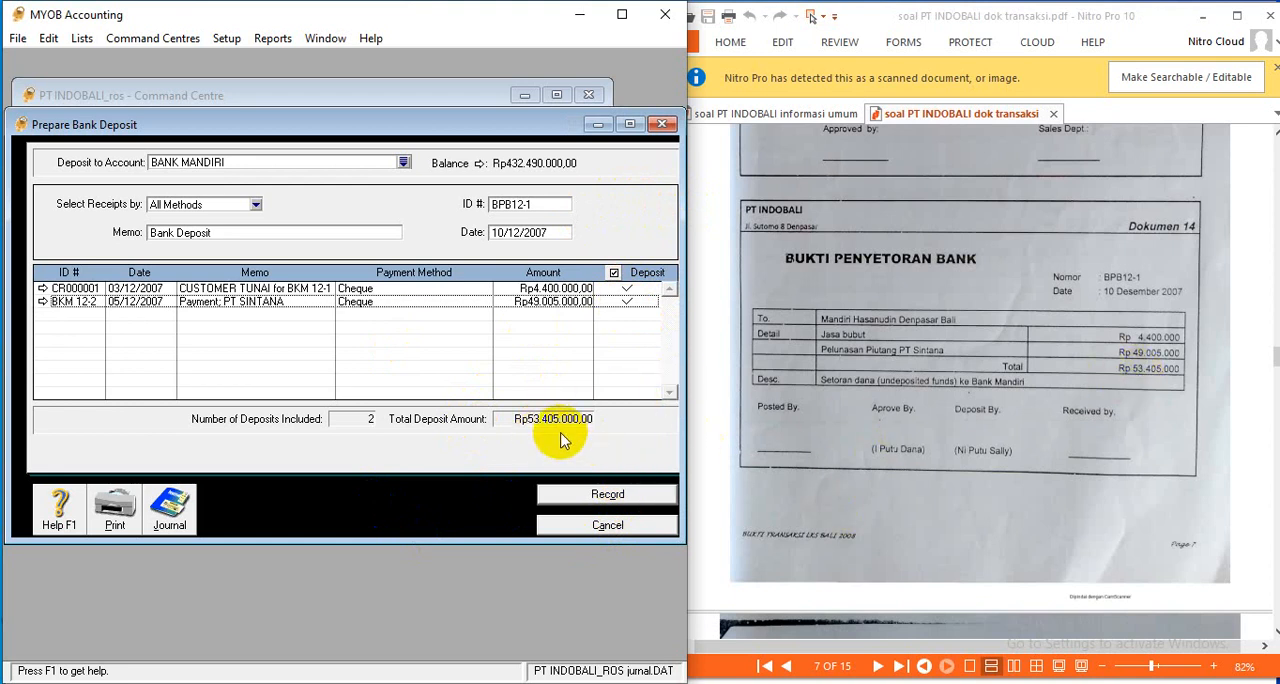
key("ctrl+r")
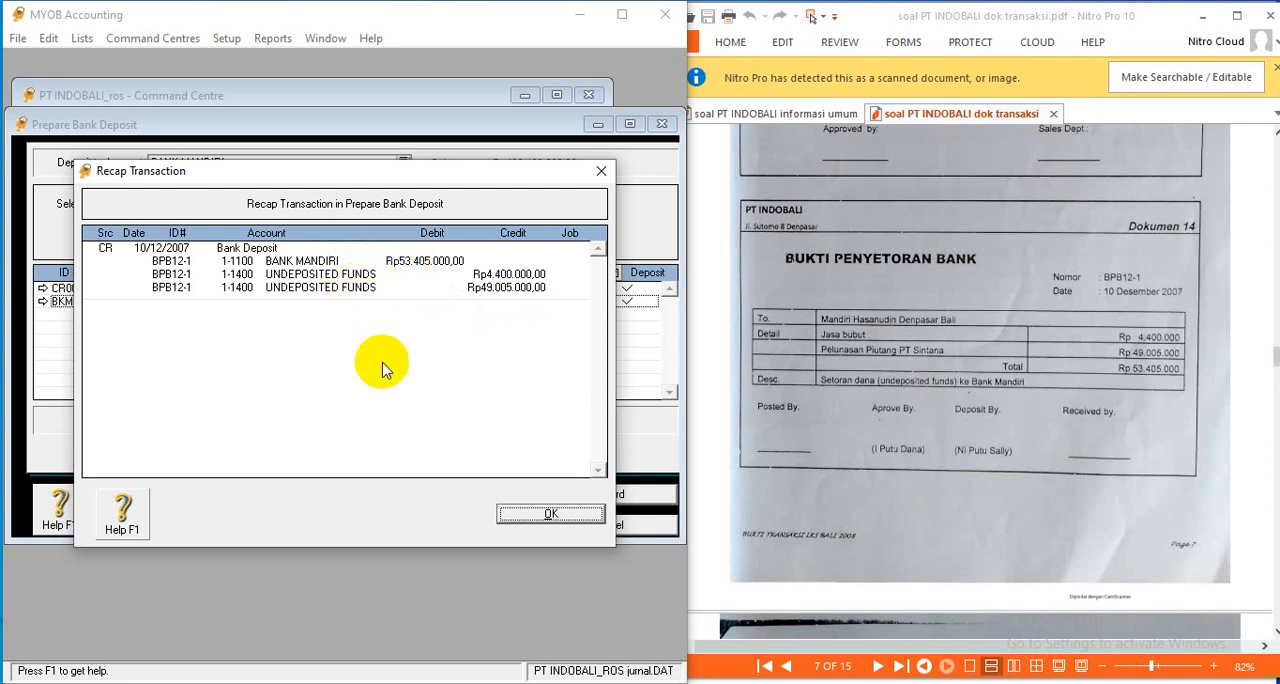
- Record the bank deposit, close its window, and narrow MYOB back beside the scanned documents
left_click(557, 522)
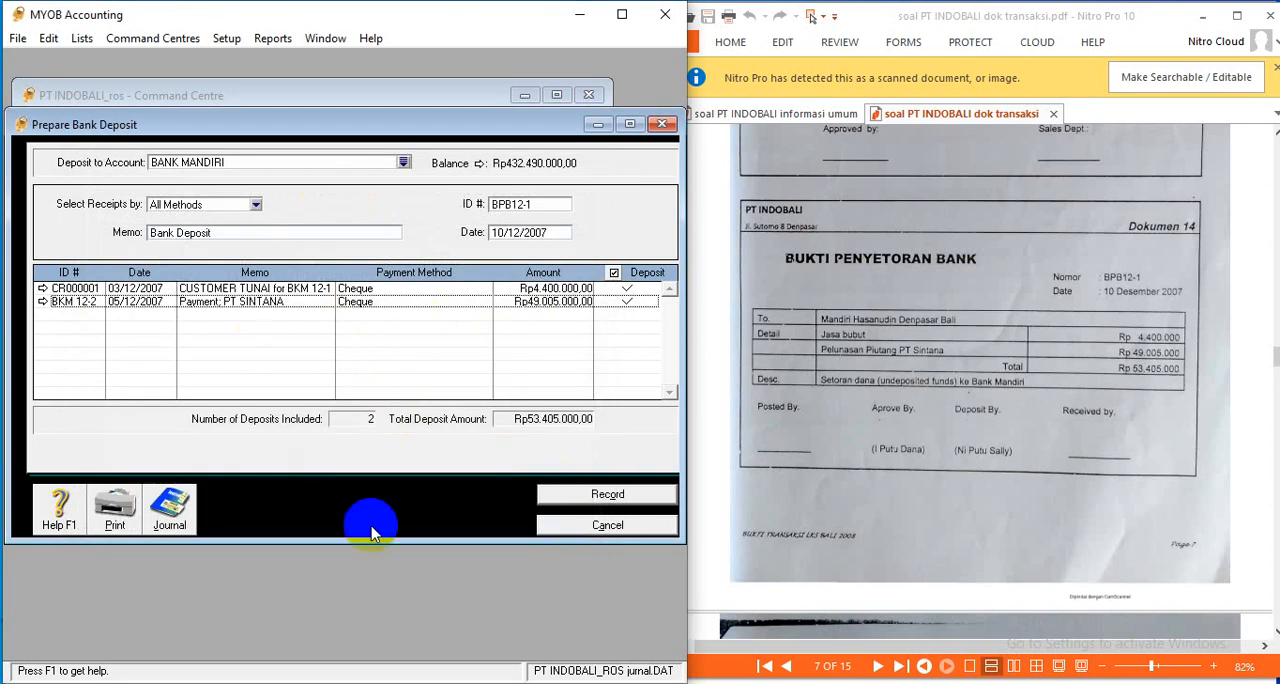
left_click(610, 497)
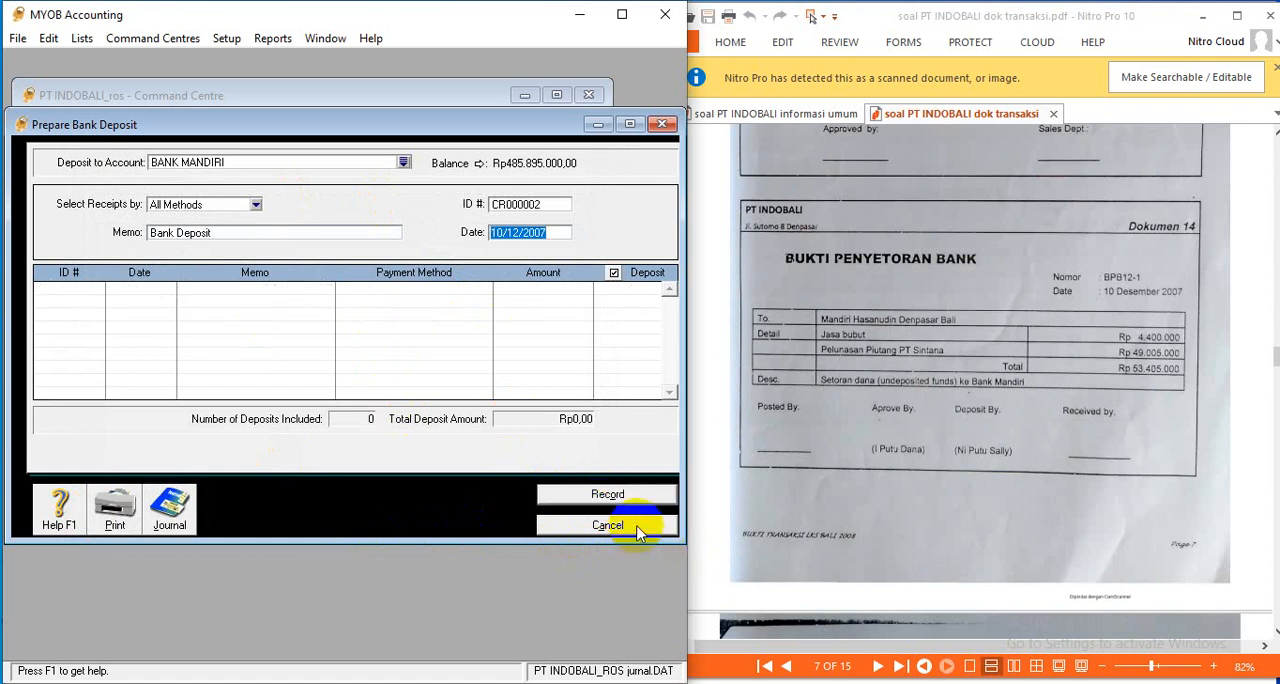
left_click(609, 526)
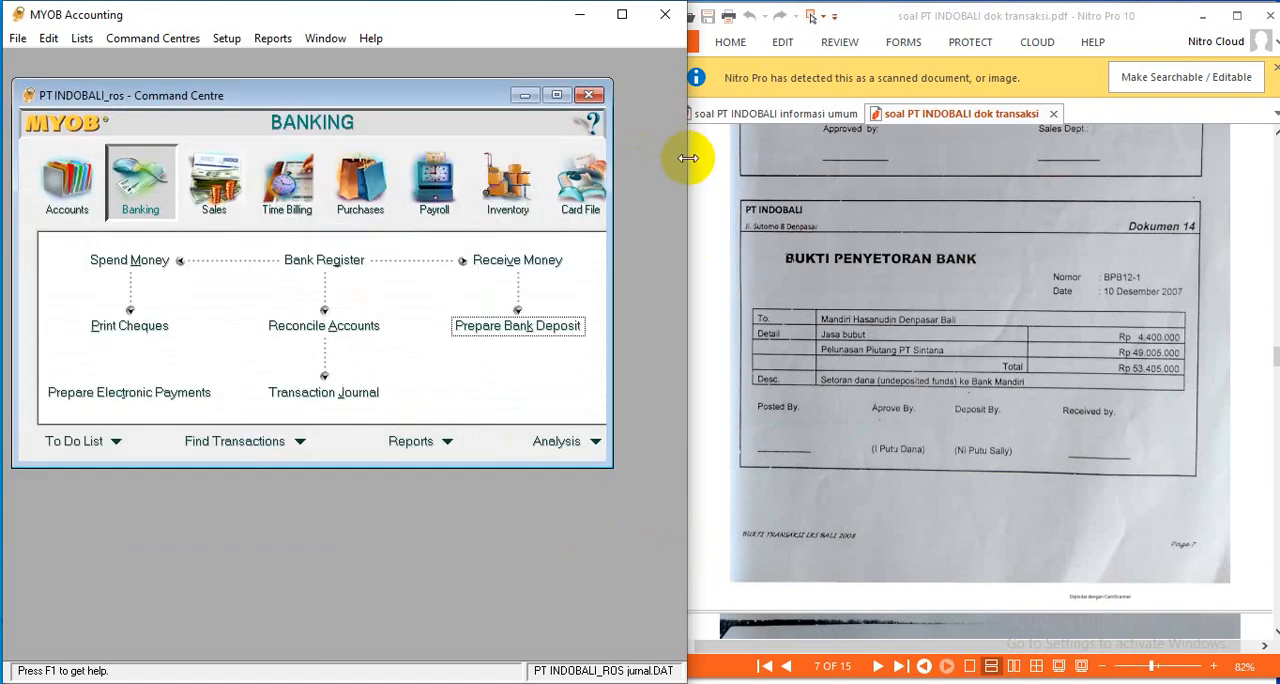
left_click_drag(688, 158, 652, 179)
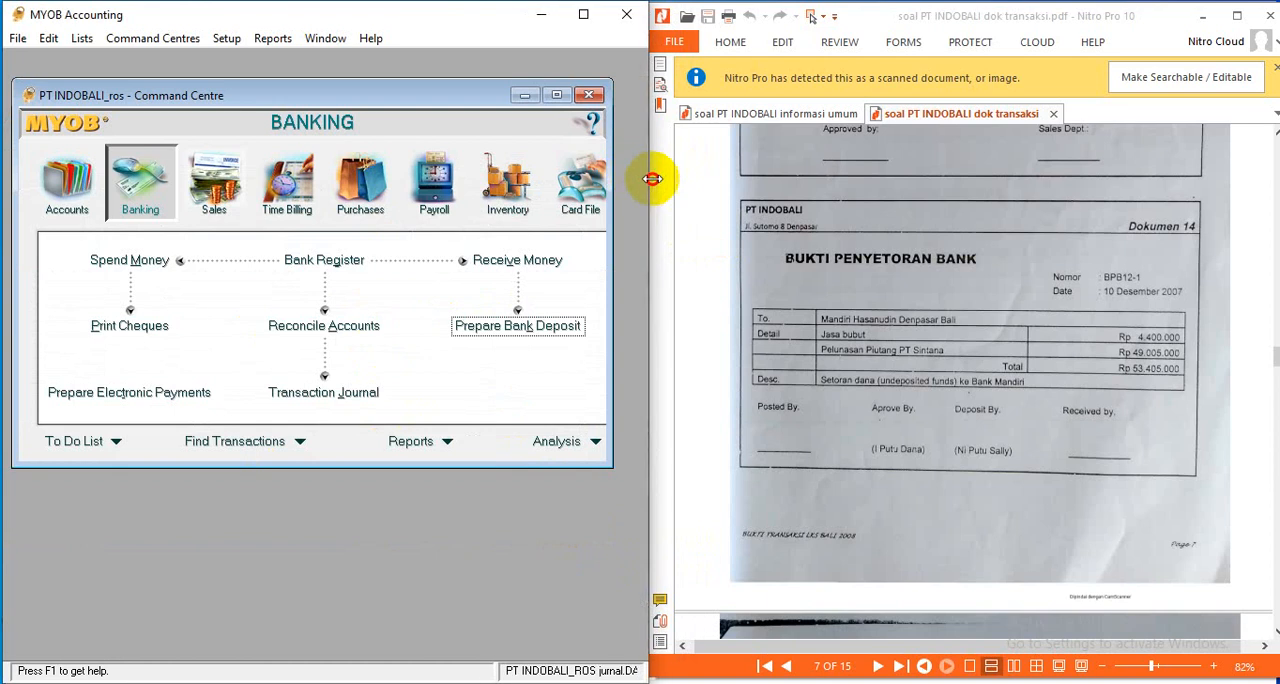
- Bring Dokumen 15 into view and open the Pay Bills form, enlarged to show its fields
scroll(862, 343, "down", 5)
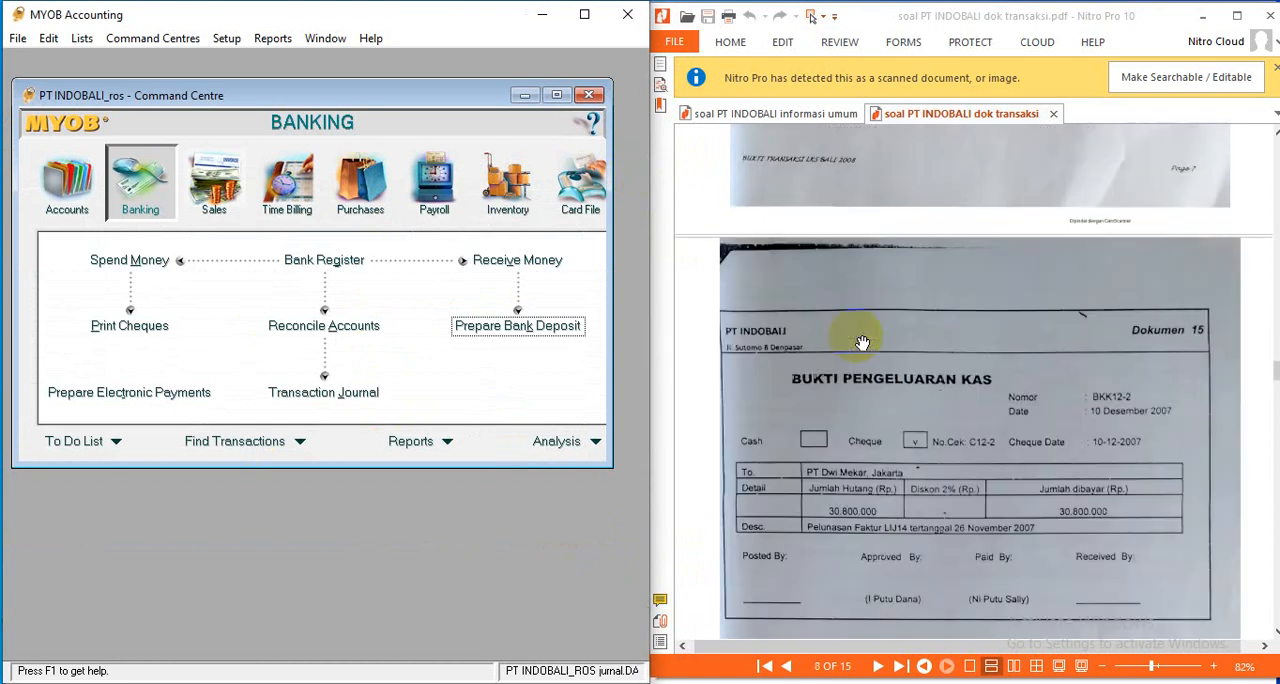
left_click(1275, 636)
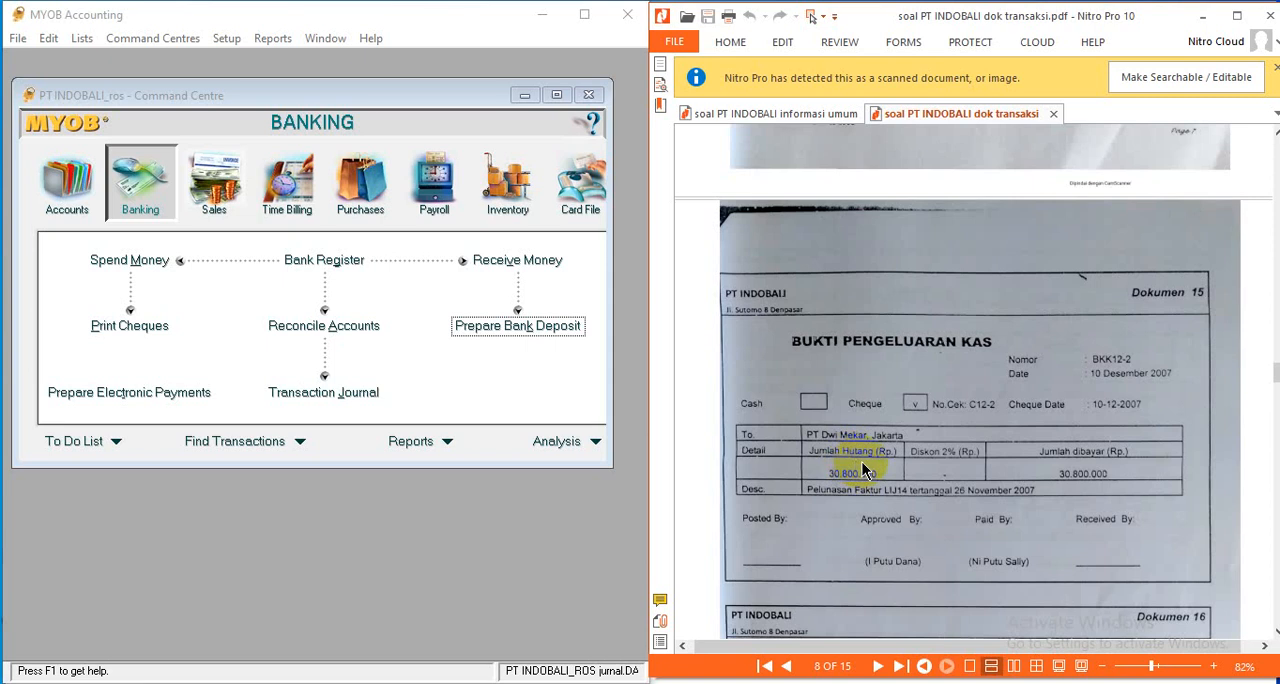
left_click(375, 206)
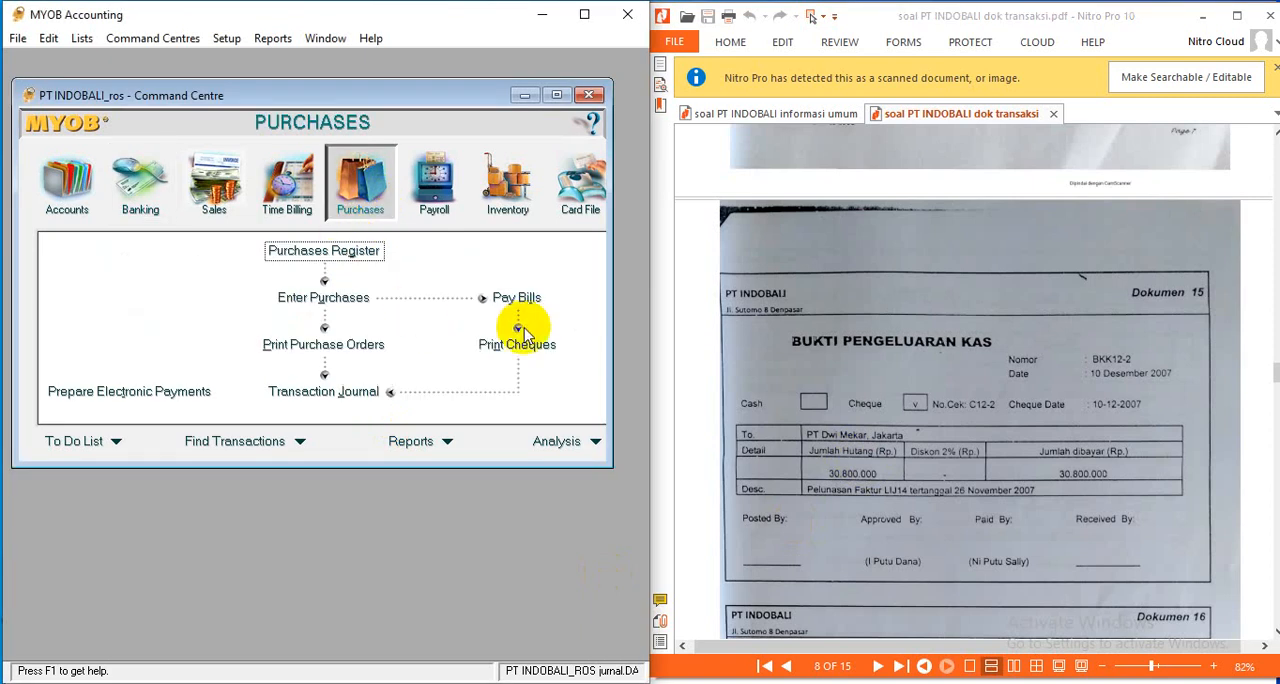
left_click(140, 182)
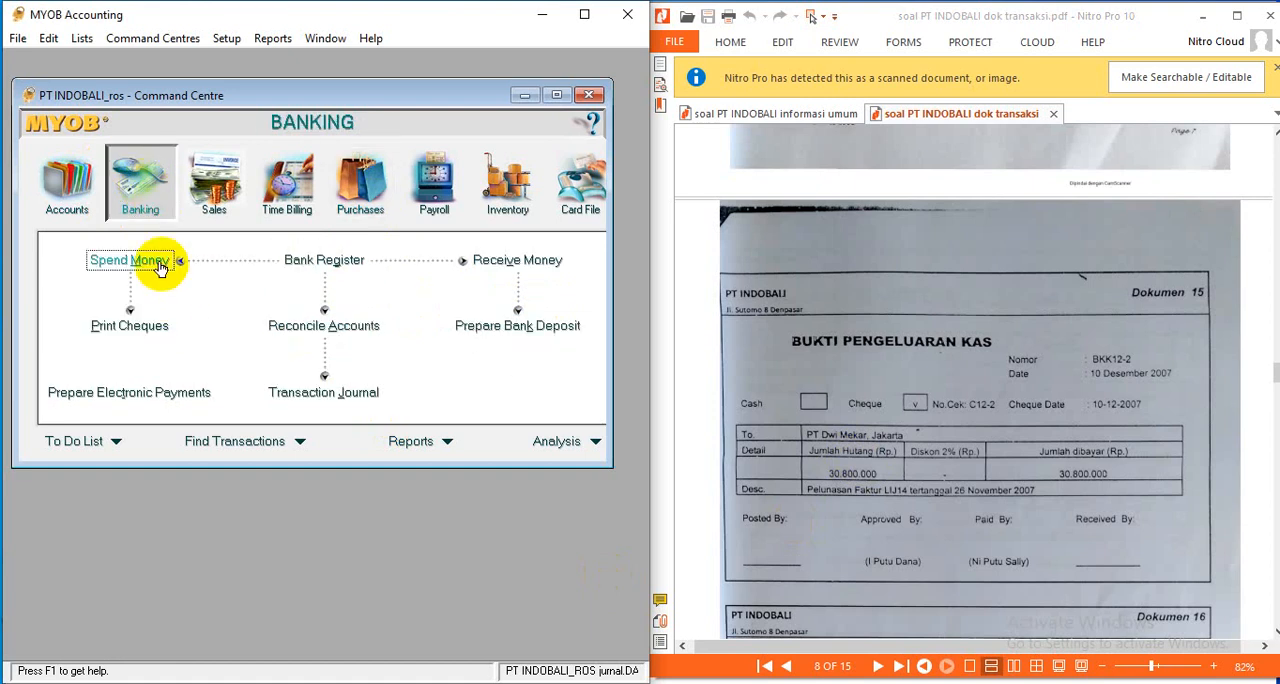
left_click(370, 205)
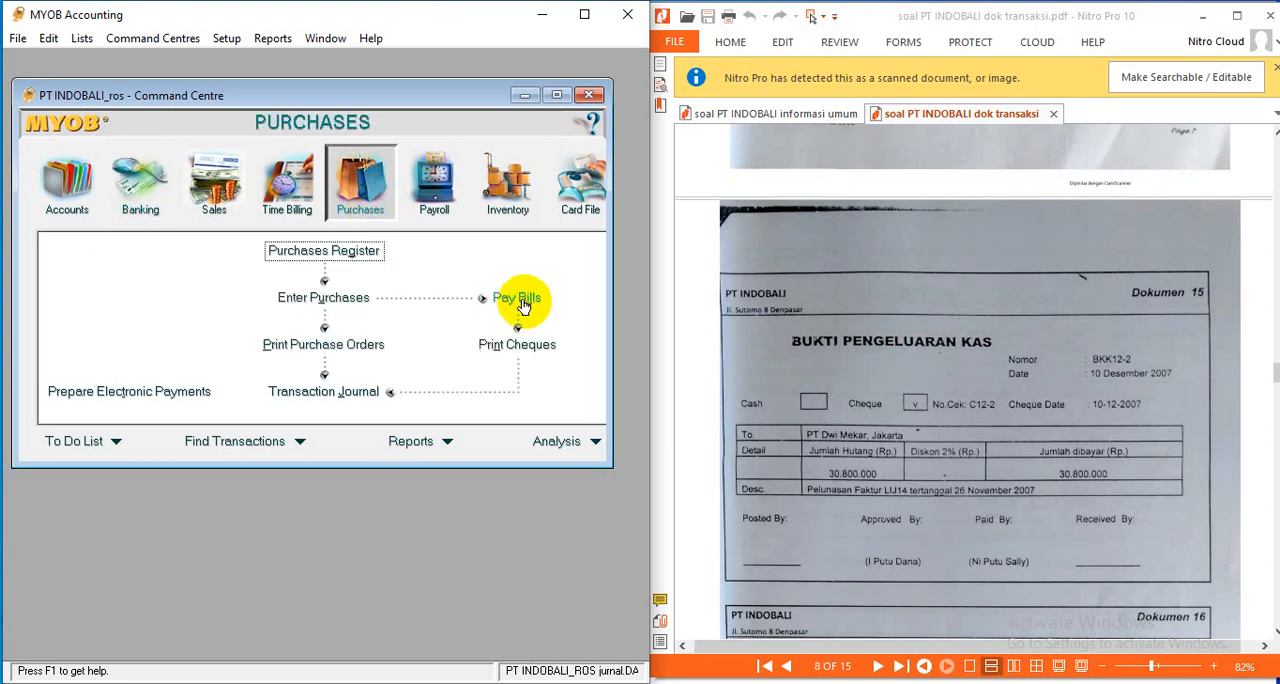
left_click(516, 298)
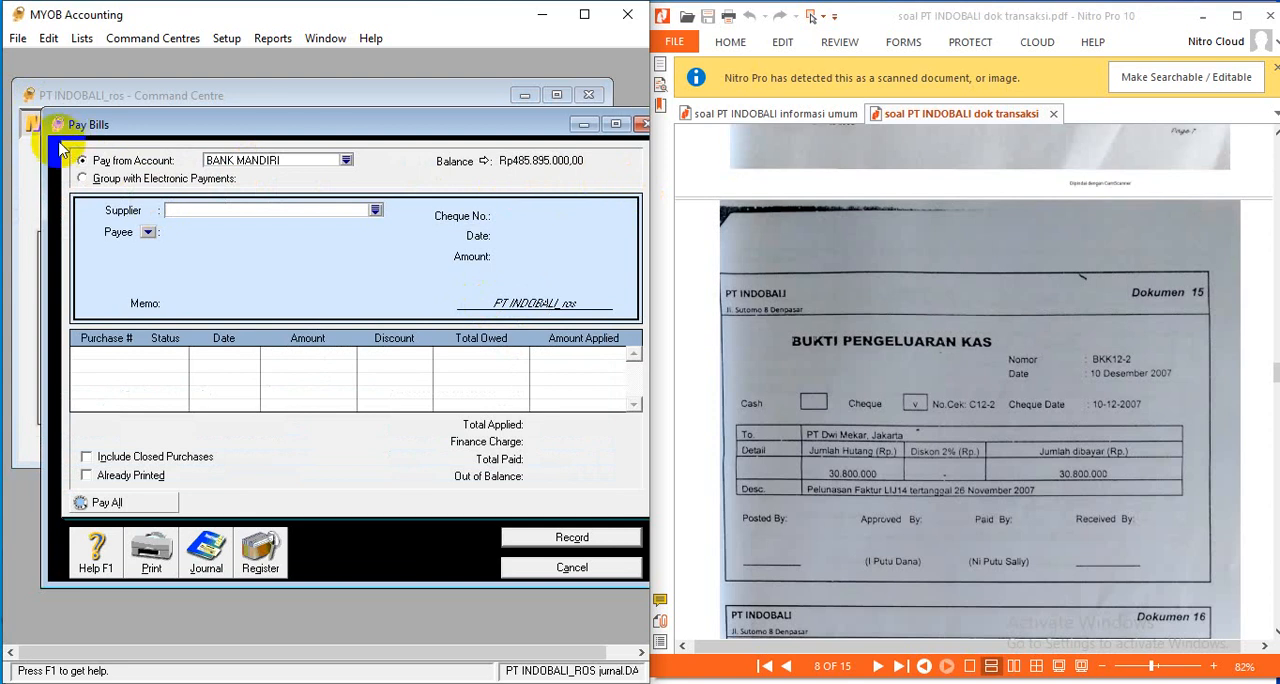
left_click_drag(44, 130, 16, 130)
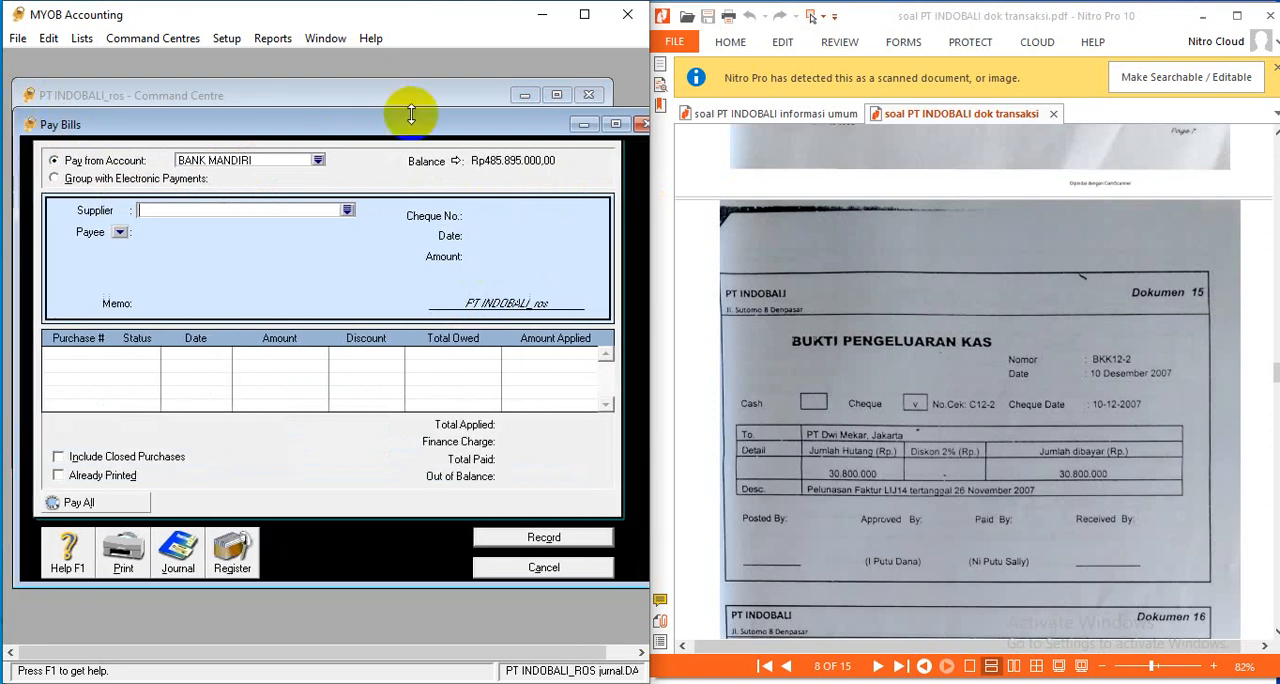
left_click_drag(394, 112, 390, 105)
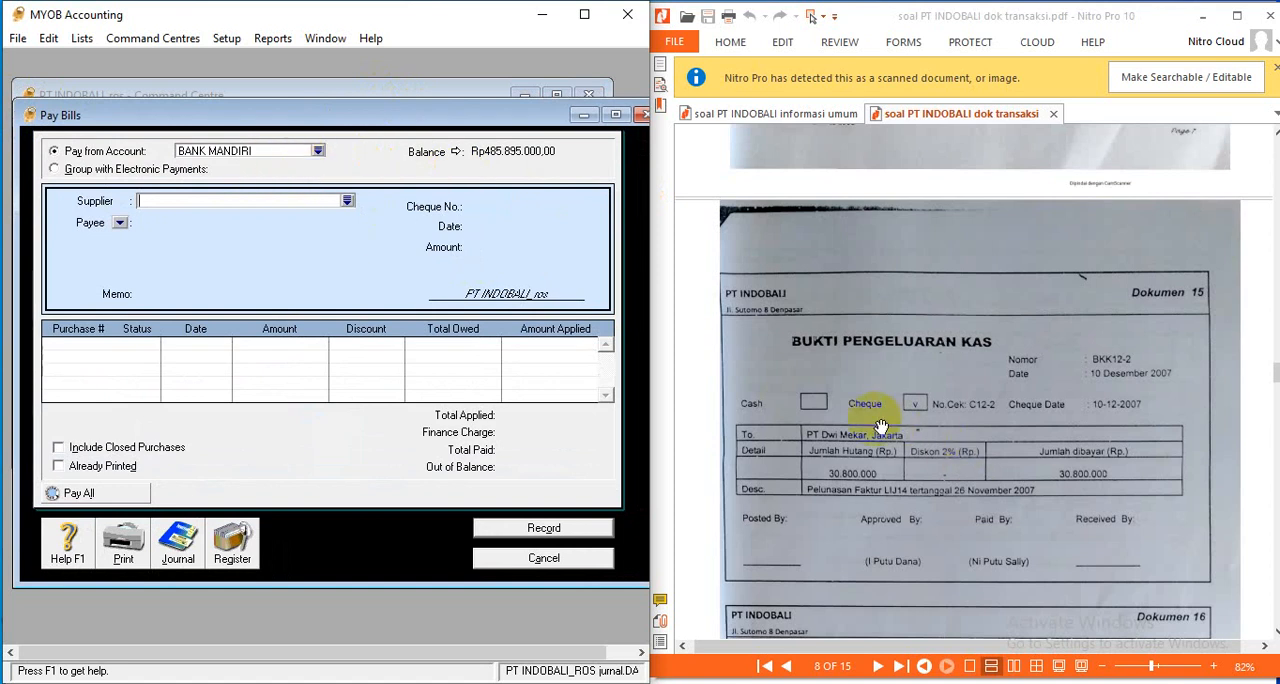
- Choose supplier PT DWI MEKAR for the payment and set cheque number BKK 12-2 and date 10/12/2007
left_click(346, 201)
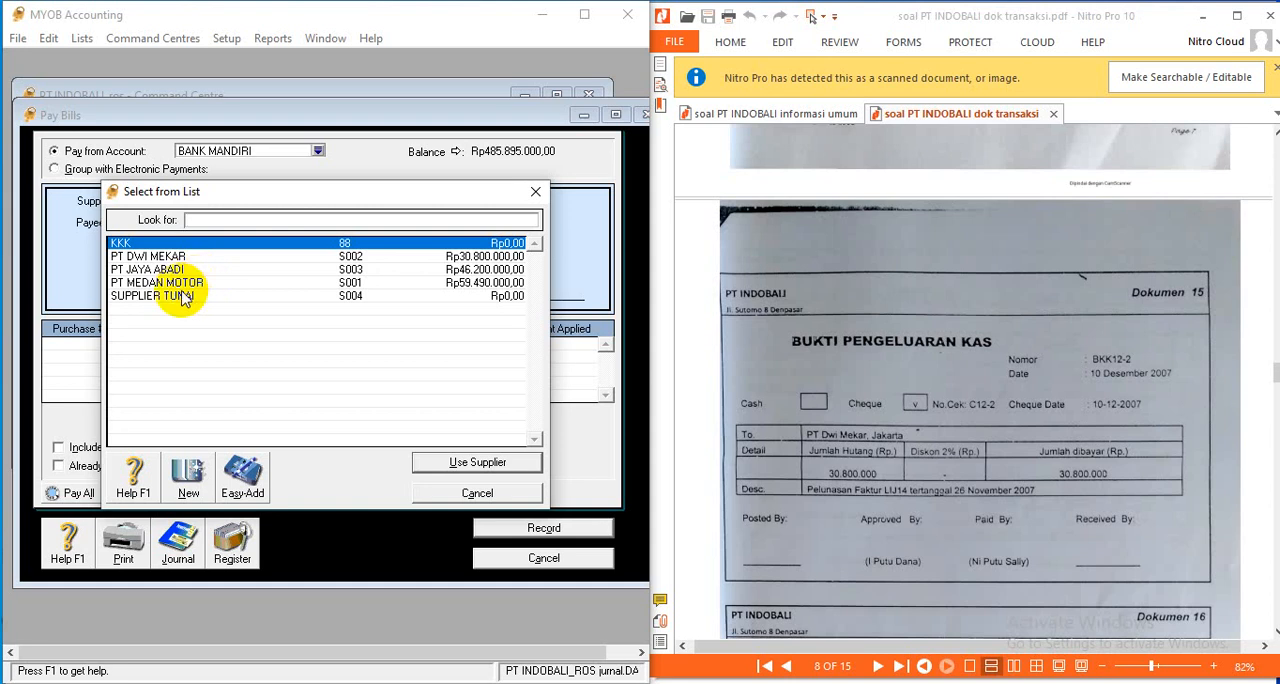
left_click(196, 256)
left_click(450, 463)
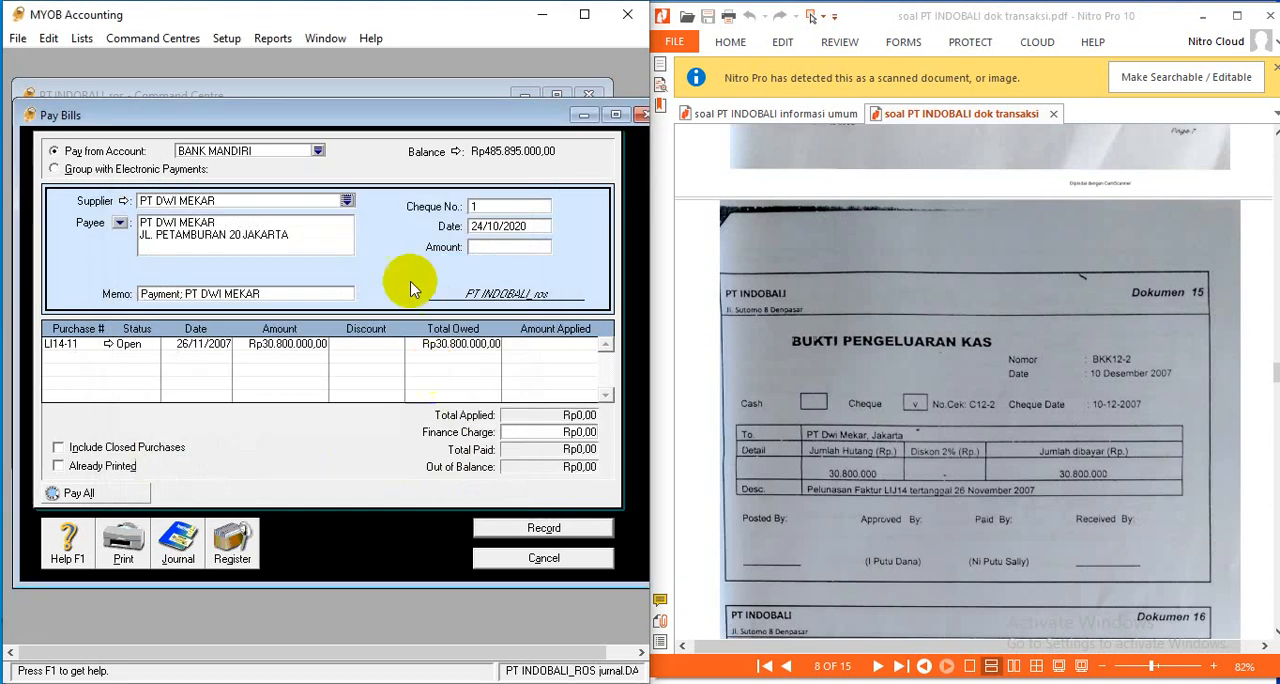
left_click(525, 207)
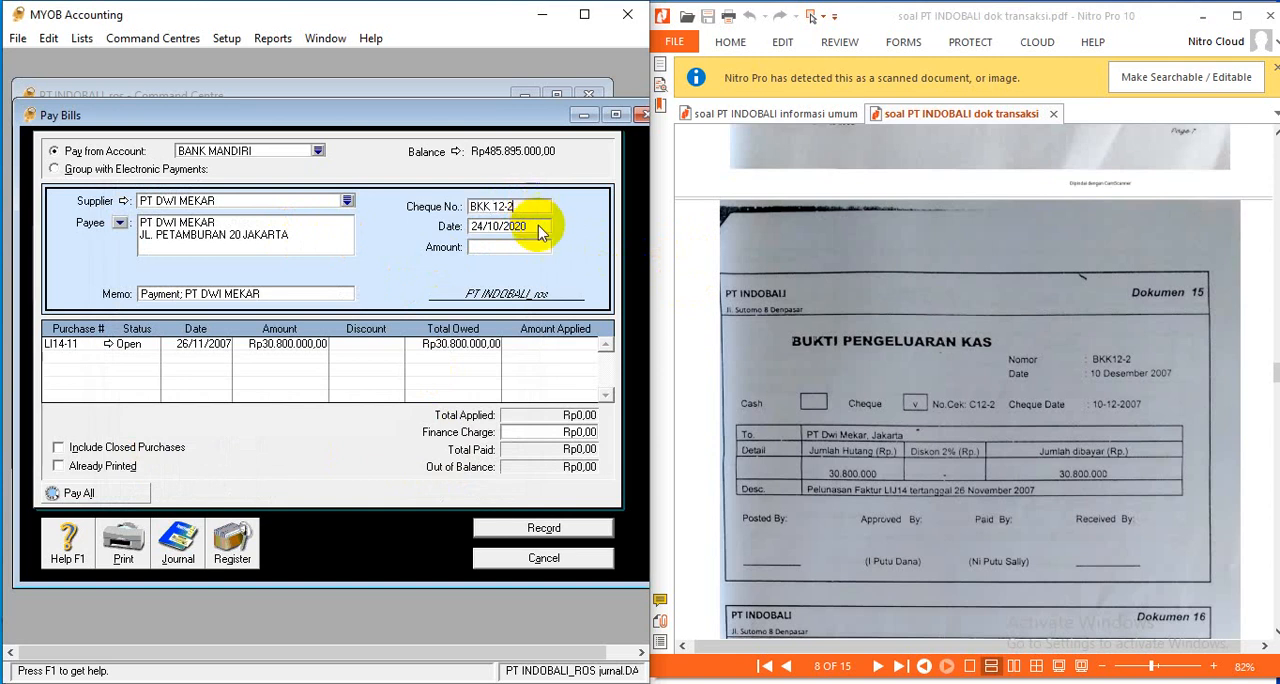
left_click(540, 228)
type("12/")
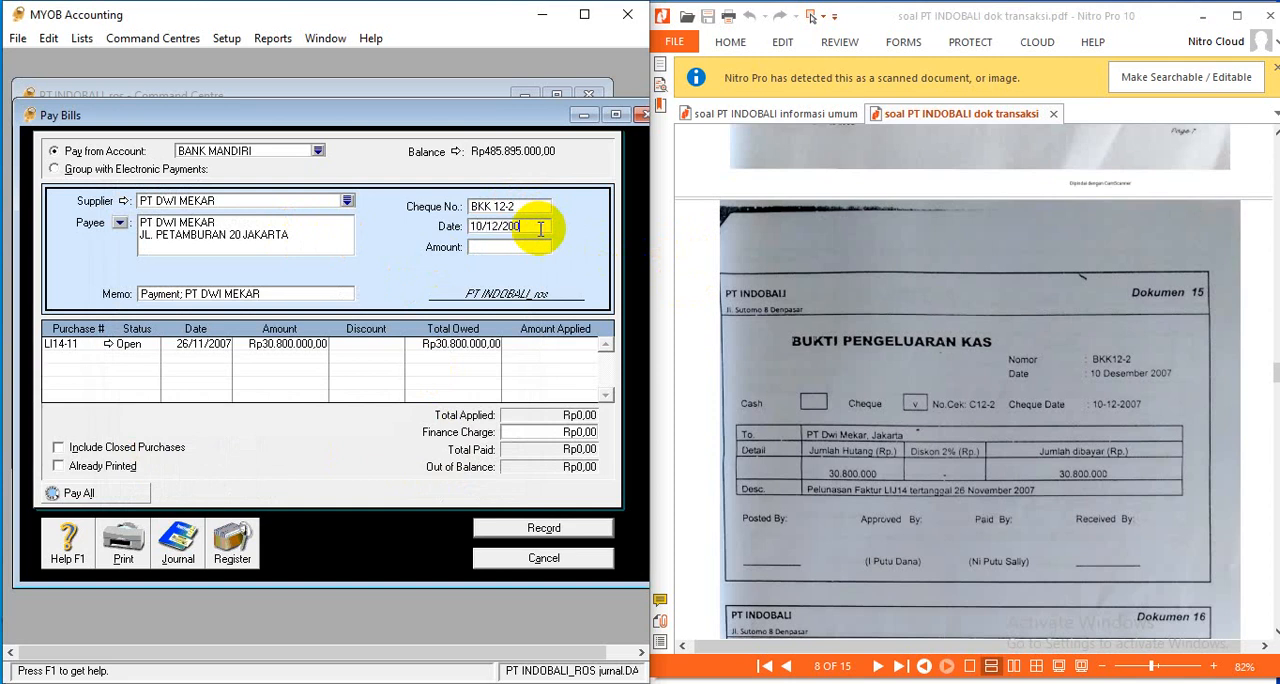
key("Tab")
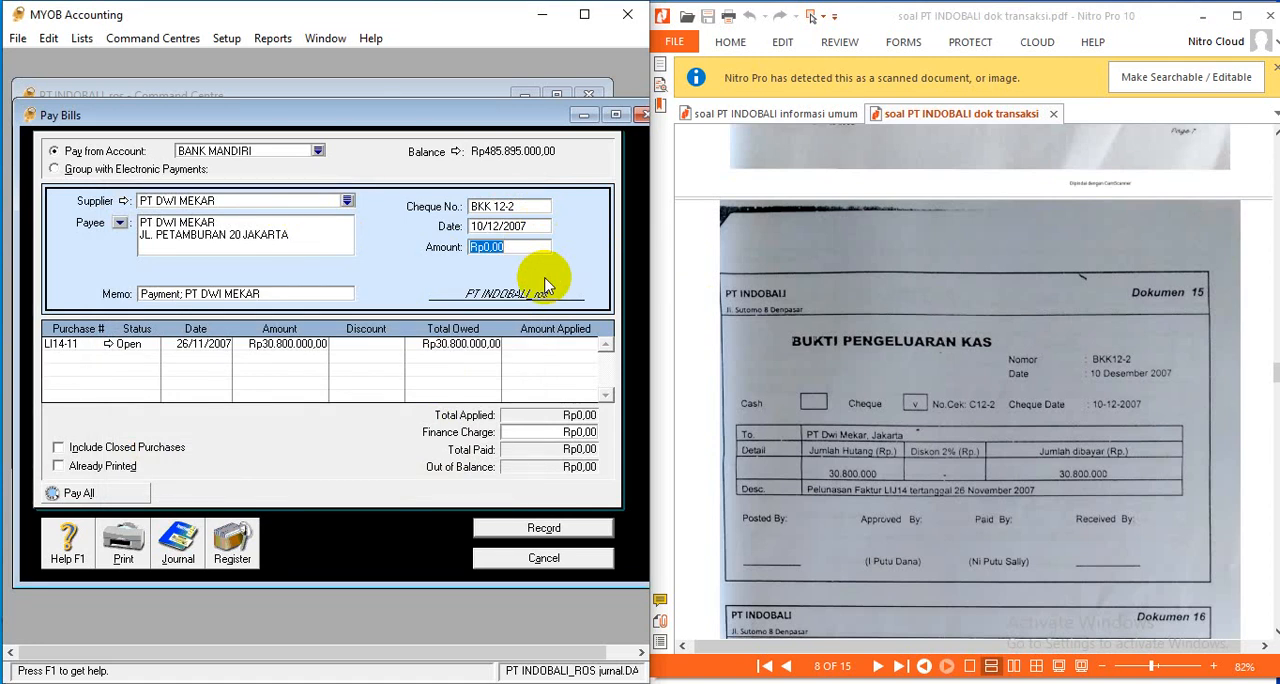
- Set the payment amount to Rp30.800.000 and apply it in full to purchase LI14-11
type("30800000")
key("Tab")
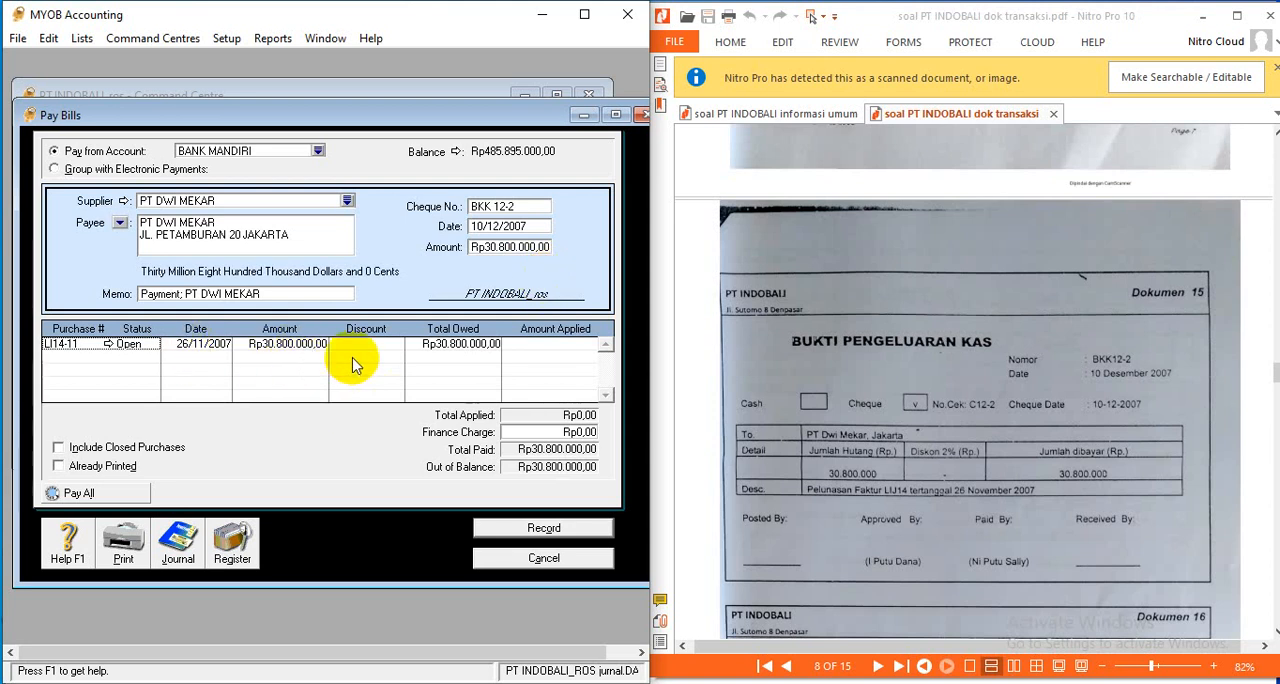
left_click(541, 350)
key("Tab")
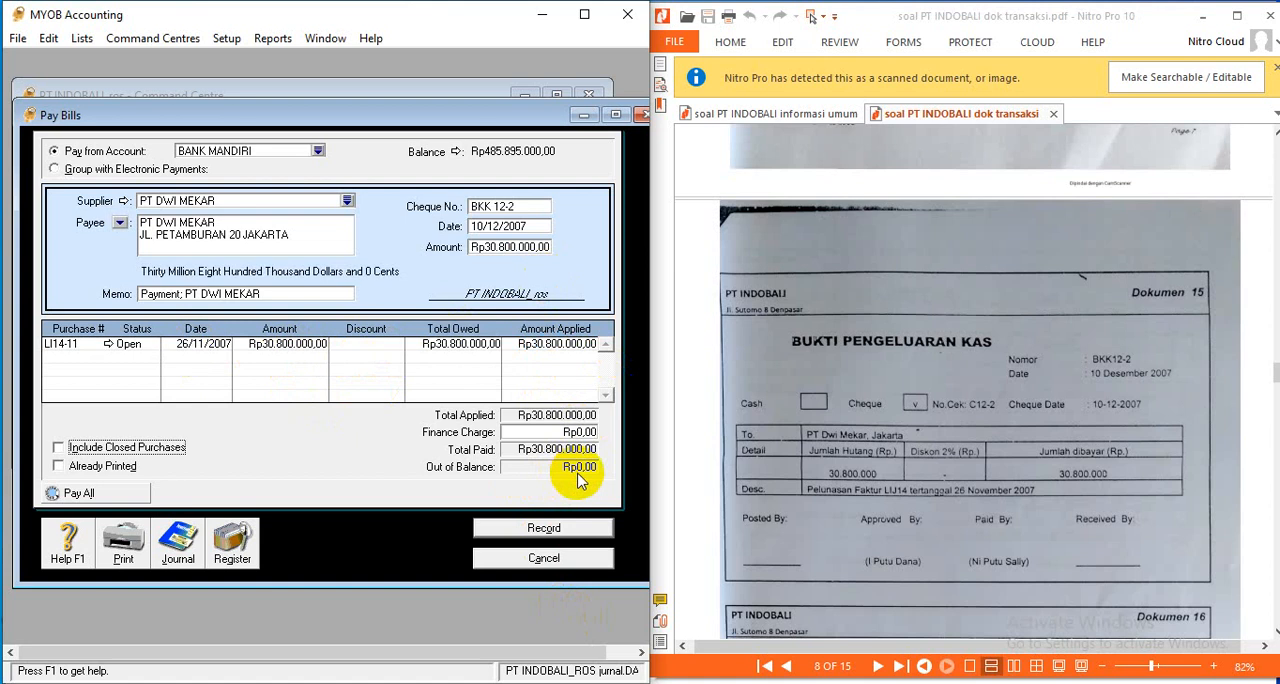
- Review the recap of the PT DWI MEKAR payment and record it
key("ctrl+r")
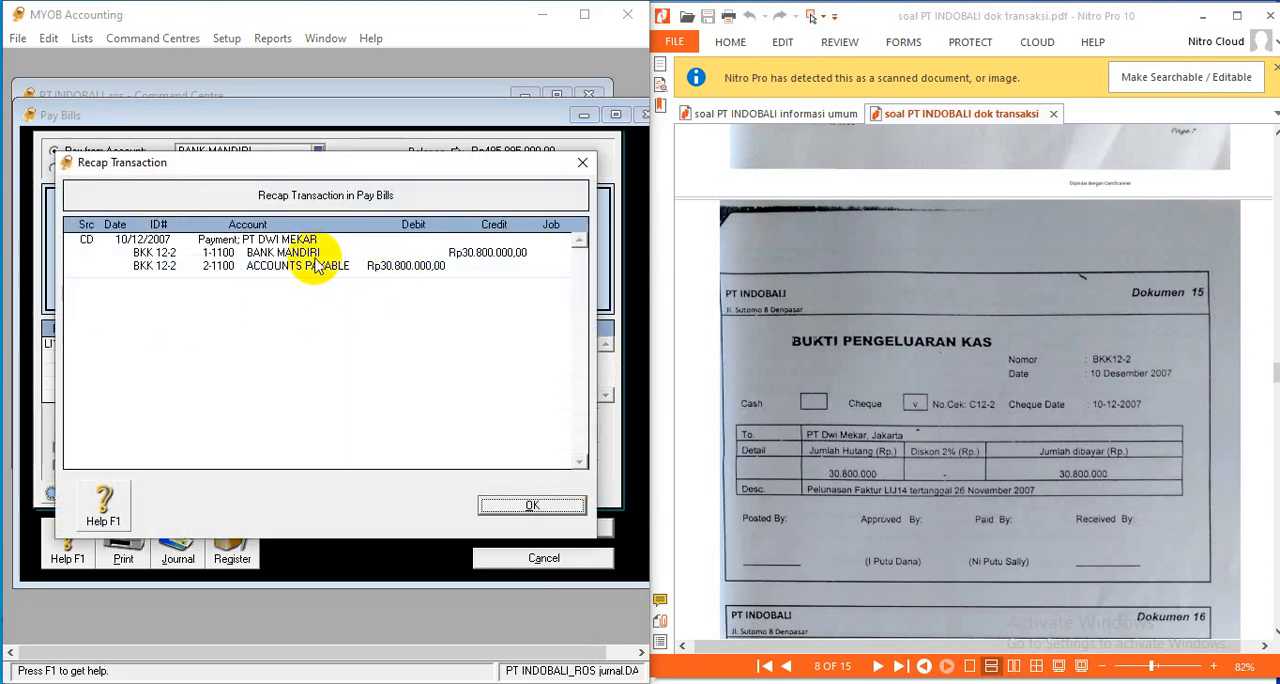
left_click(549, 507)
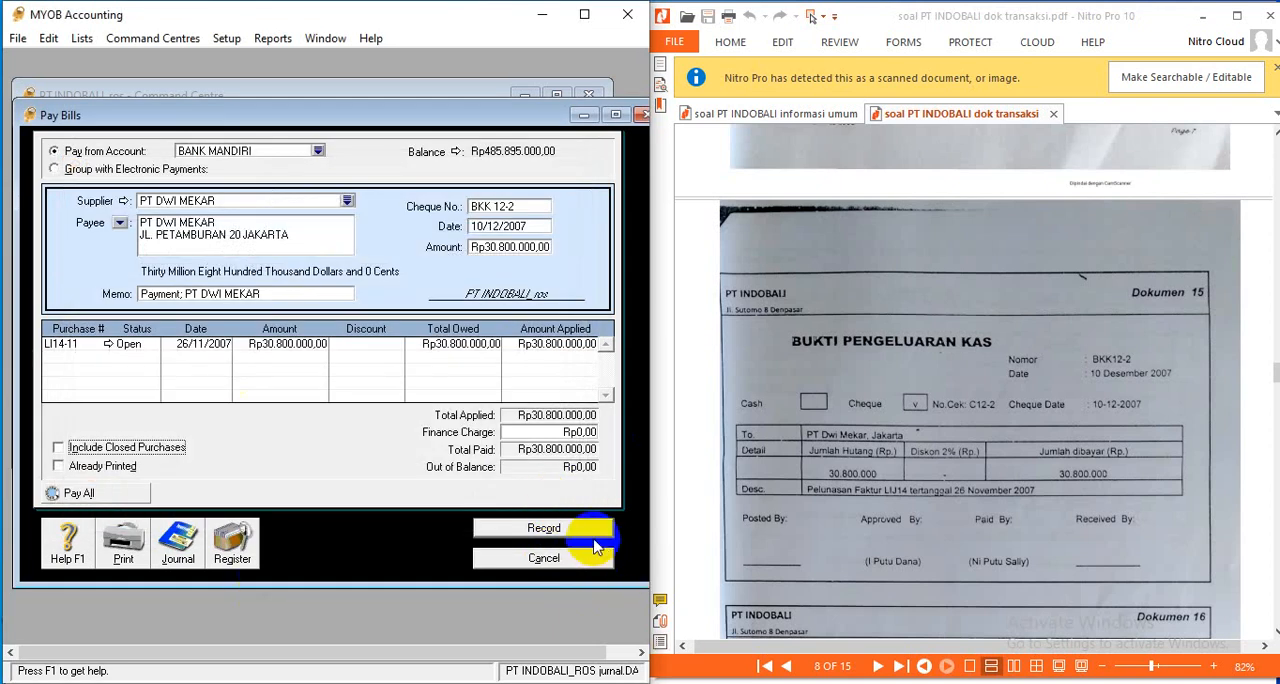
left_click(587, 522)
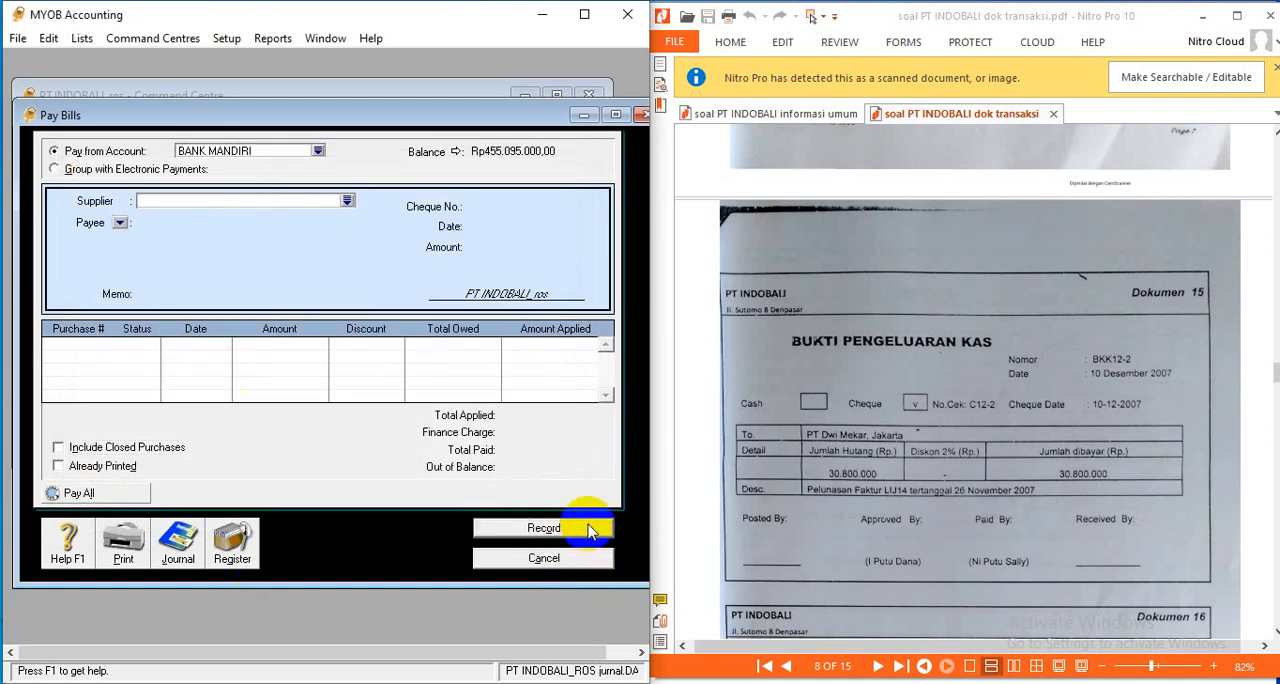